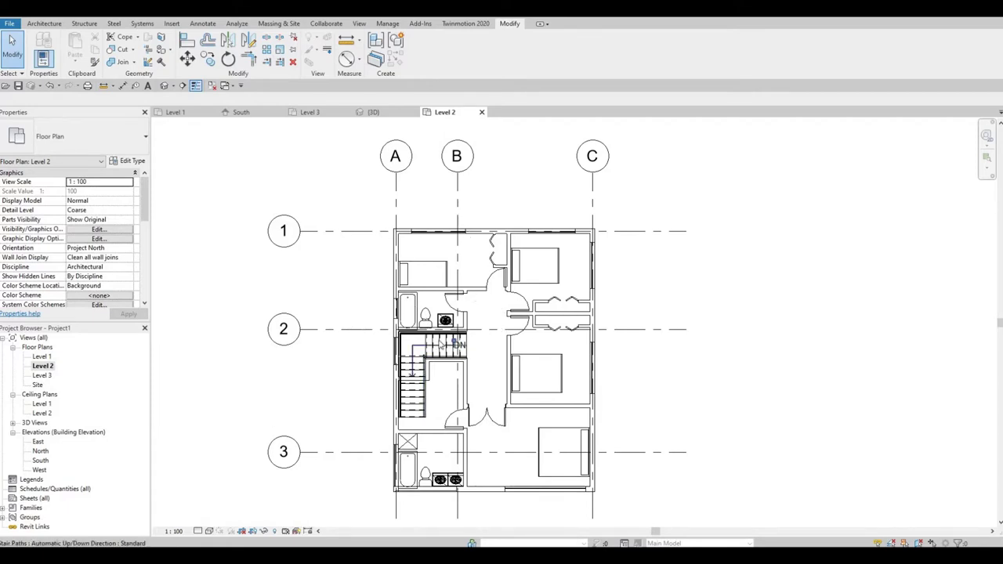
Step: Pan the Level 2 floor plan and clear the stair selection
click(423, 364)
middle_drag(423, 364, 401, 316)
middle_drag(475, 349, 469, 356)
click(448, 319)
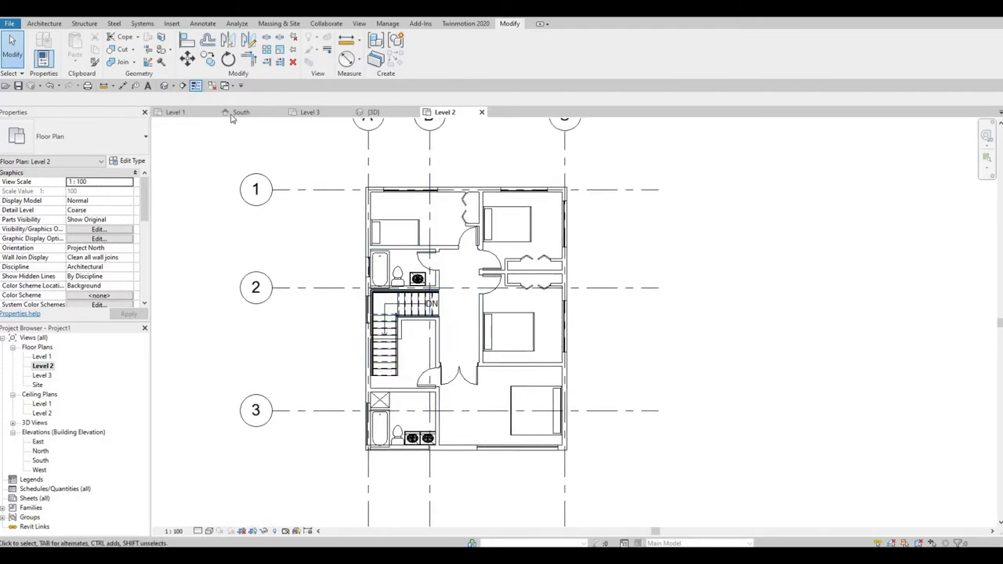
Step: Show the house in 3D and orbit to a front-elevated view of its left side
click(370, 112)
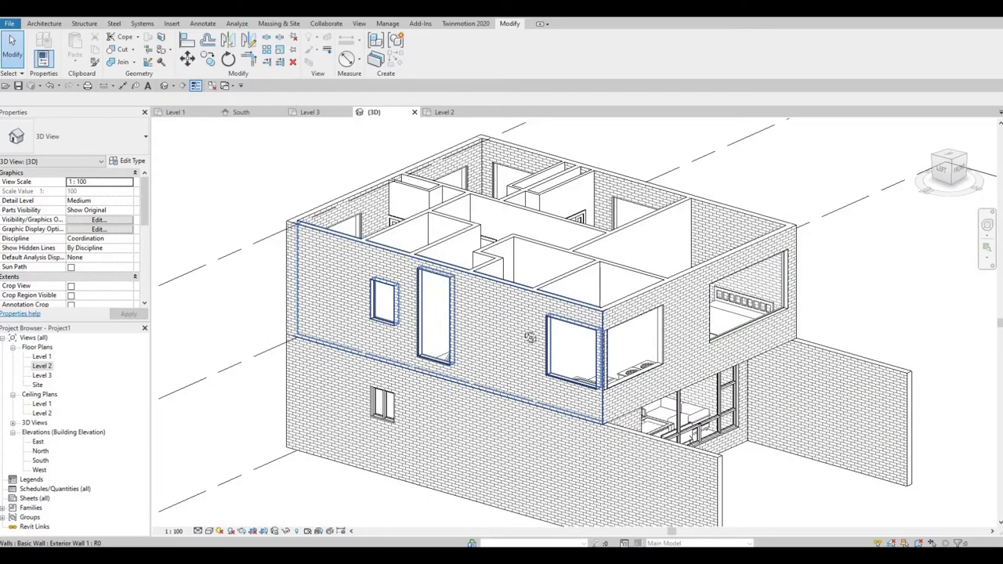
shift+middle_drag(530, 336, 596, 356)
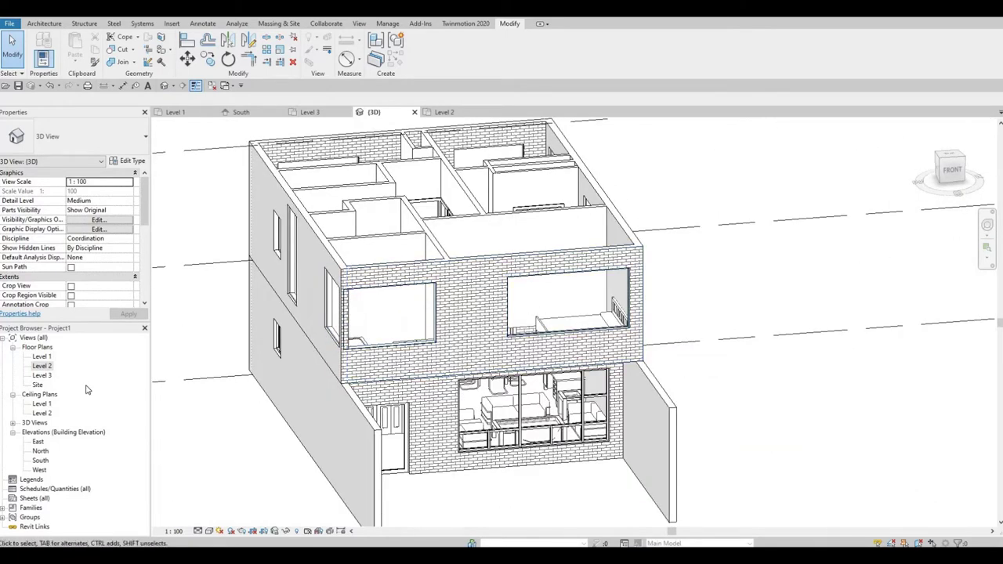
shift+middle_drag(567, 273, 583, 280)
Step: Select the upper-floor curtain wall and center it in the Level 2 floor plan
click(587, 282)
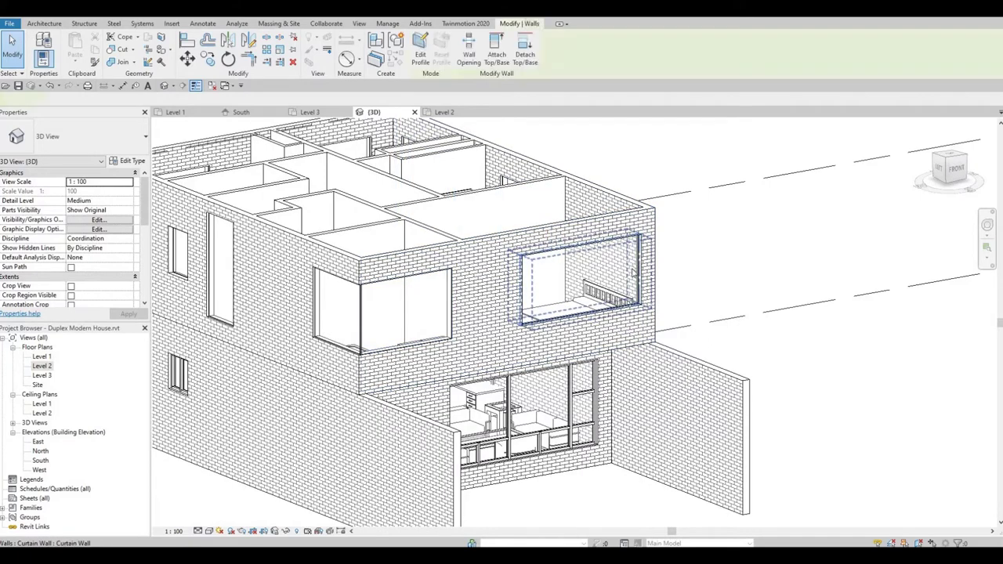
key(ctrl+Tab)
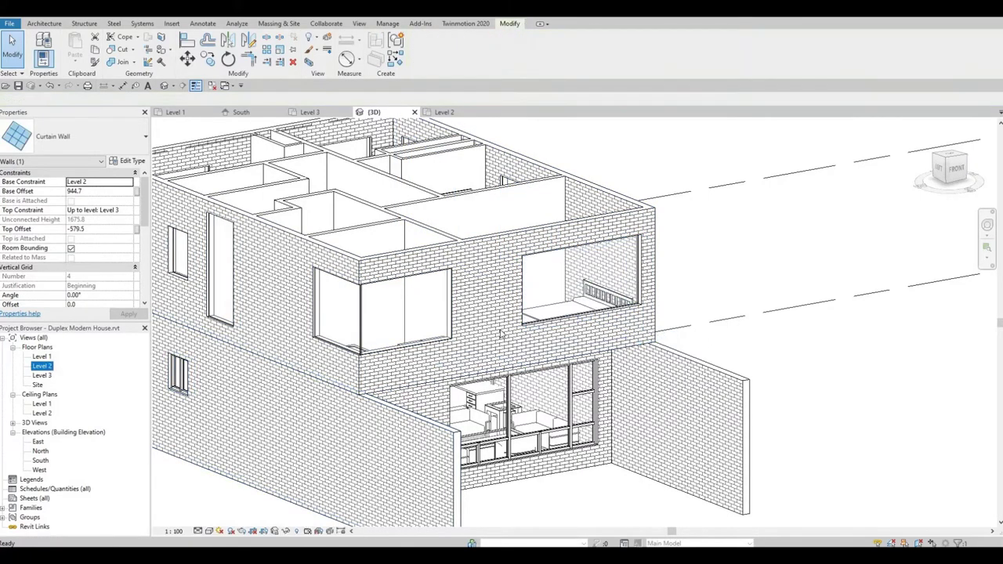
middle_drag(727, 302, 533, 293)
scroll(755, 304, down, 3)
scroll(901, 336, down, 1)
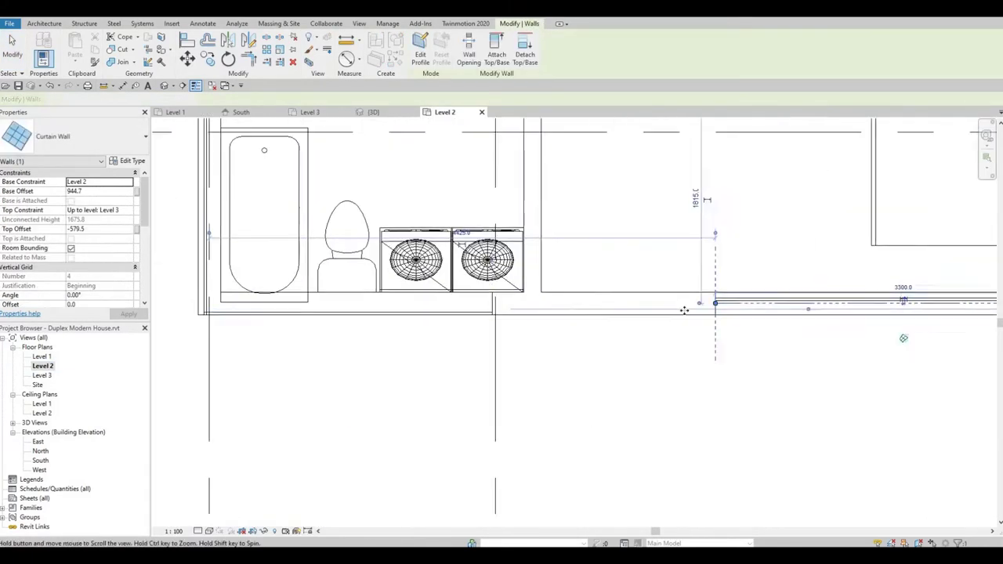
middle_drag(902, 336, 578, 344)
Step: Sketch a room separation line (RS) marking the curtain wall's shortened end point
key(r)
key(s)
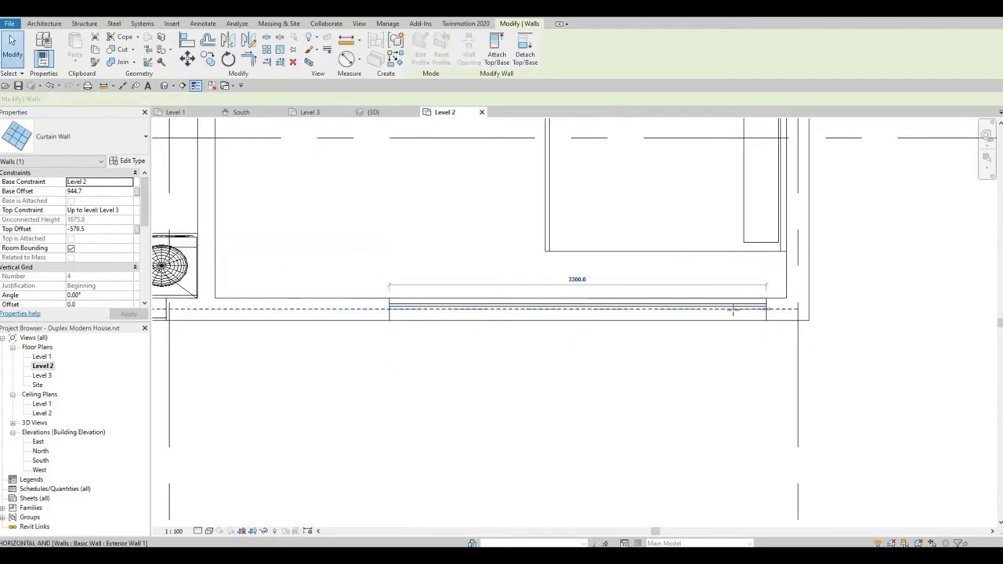
click(689, 312)
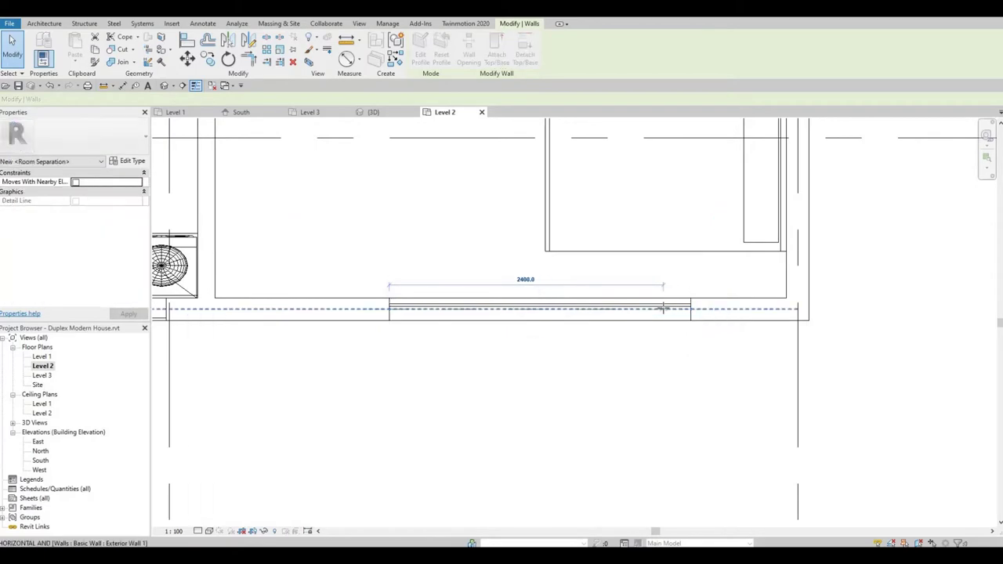
click(662, 308)
key(Escape)
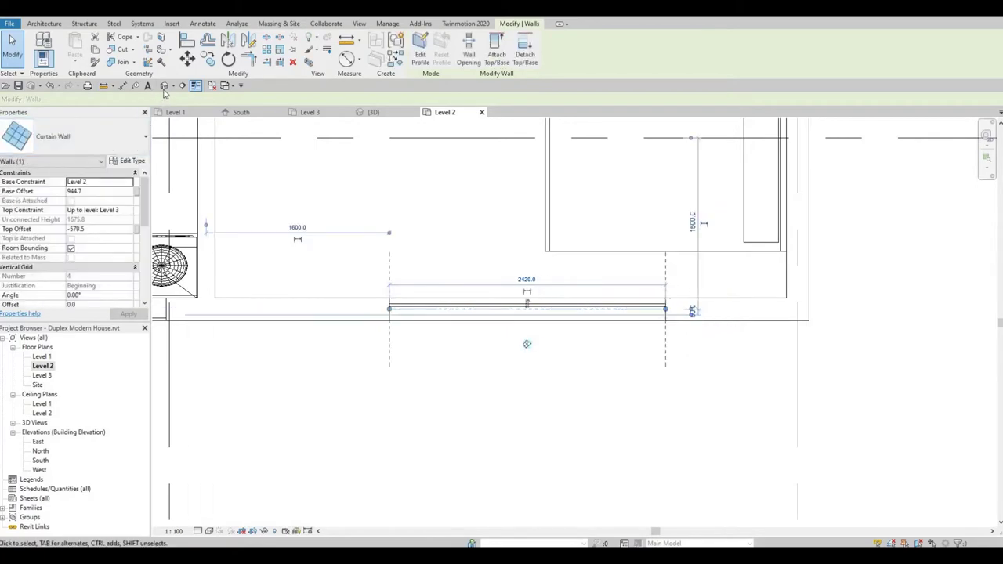
Step: Check the window in 3D, then return to Level 2 and reselect the curtain wall
click(164, 85)
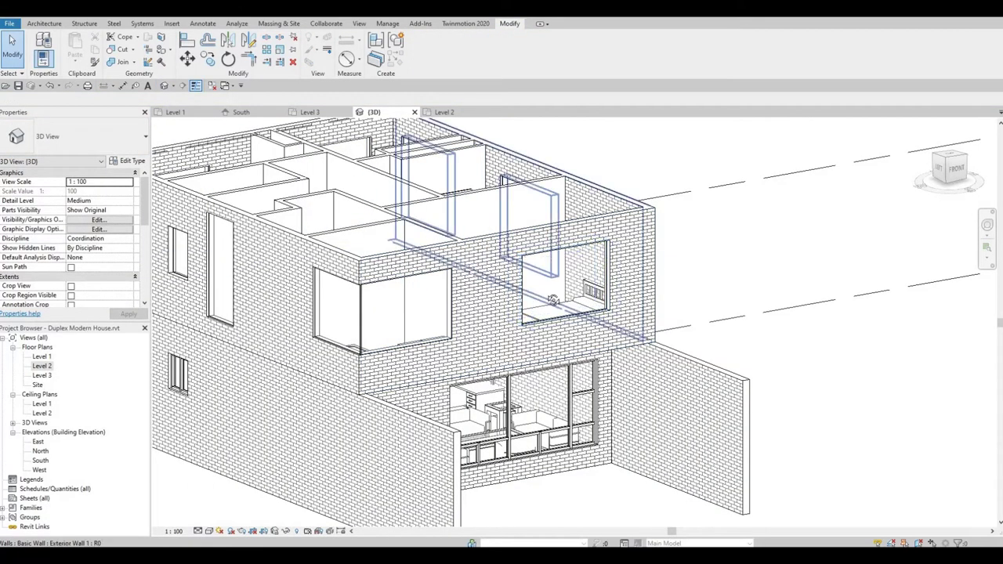
shift+middle_drag(552, 300, 527, 256)
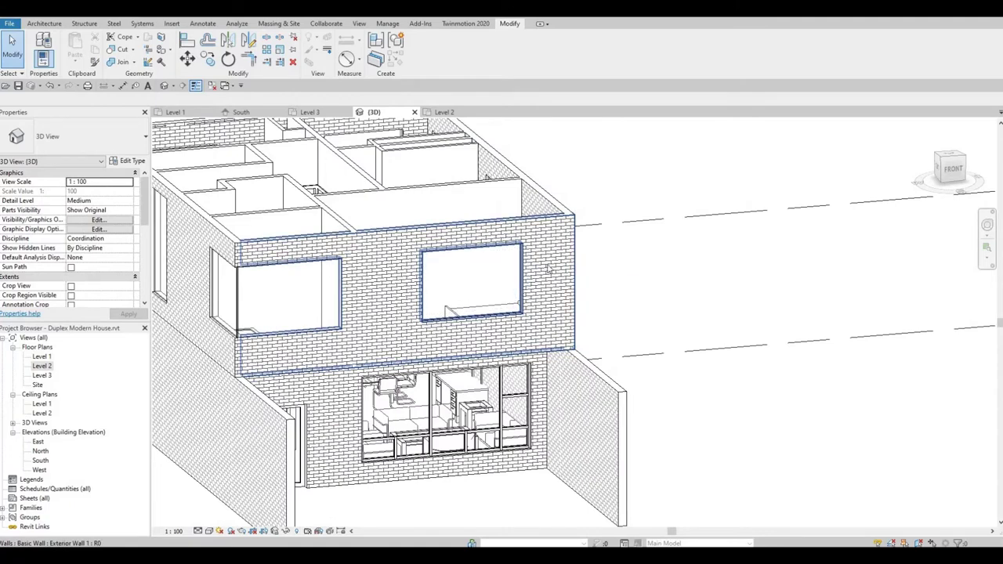
double_click(42, 365)
click(394, 311)
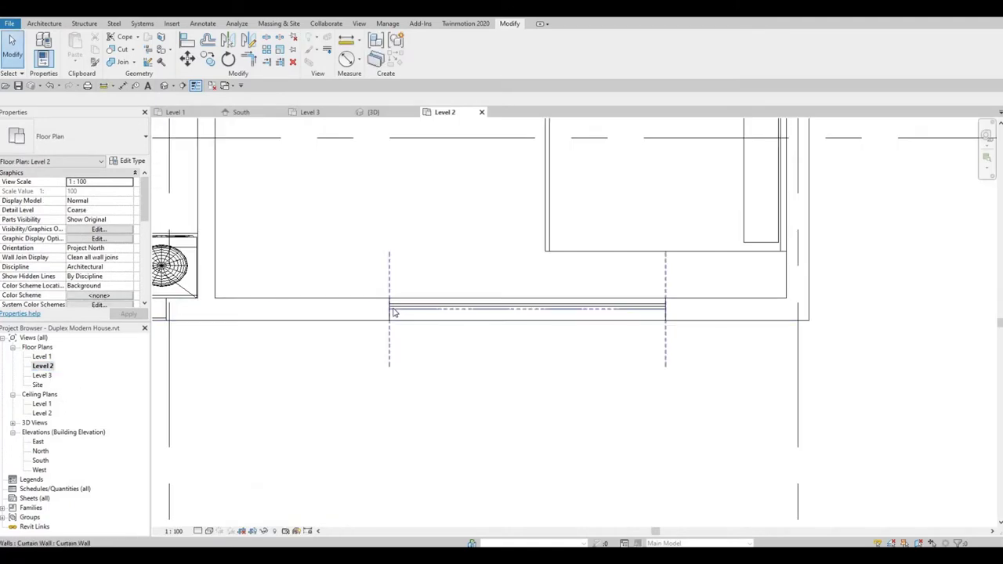
key(r)
key(s)
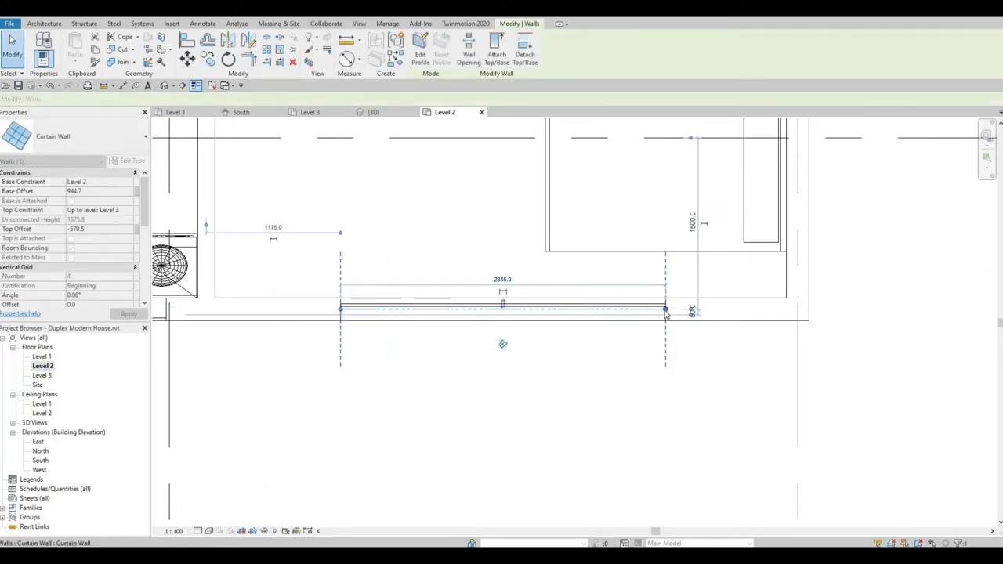
key(Escape)
key(Escape)
Step: Drag the curtain wall's end grips to a 2300 width, then open the South elevation
click(611, 310)
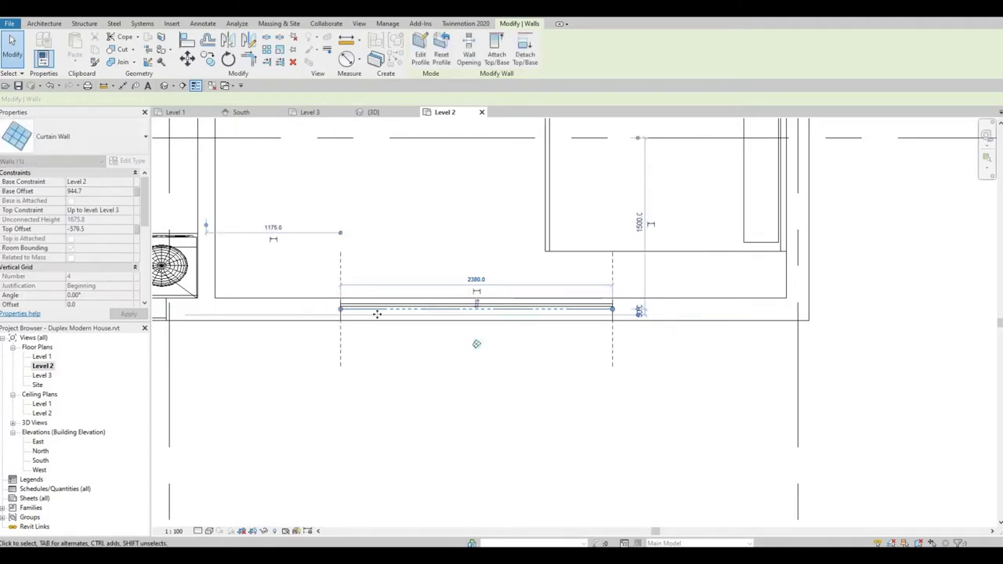
scroll(439, 325, down, 2)
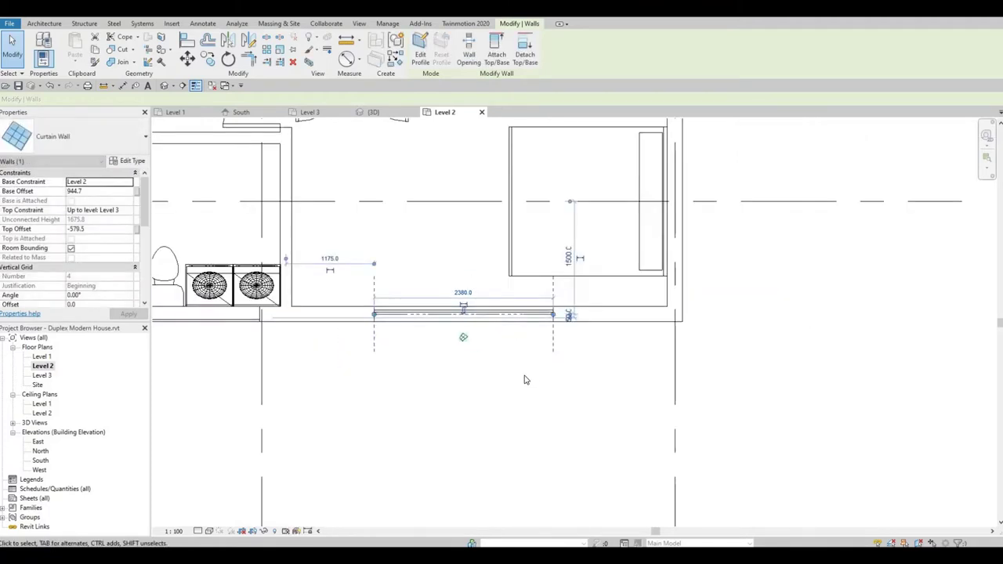
drag(552, 316, 532, 316)
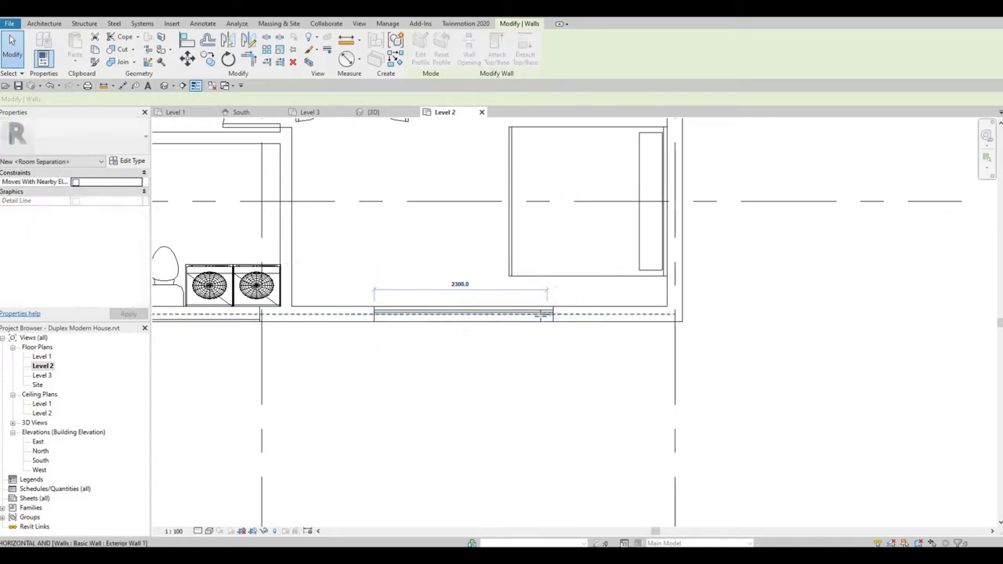
drag(379, 316, 364, 316)
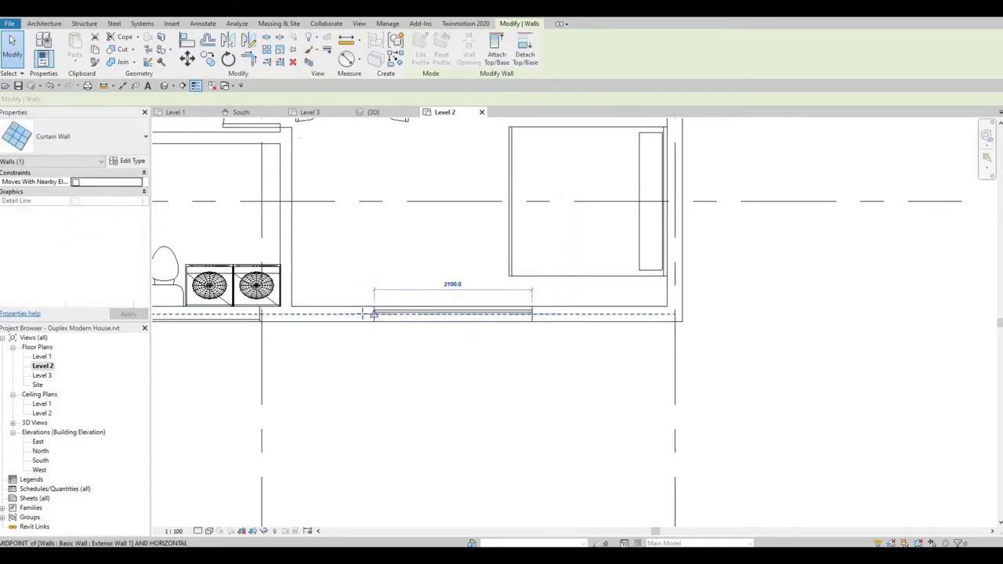
double_click(40, 460)
Step: Deselect and zoom out in the South elevation, then return to 3D with the Architecture tab
key(Escape)
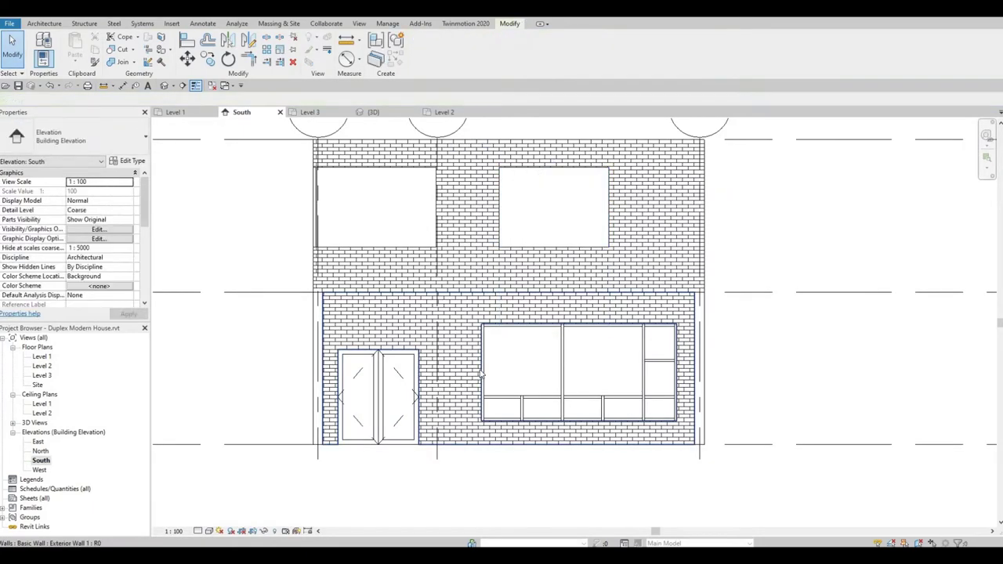
scroll(481, 374, down, 2)
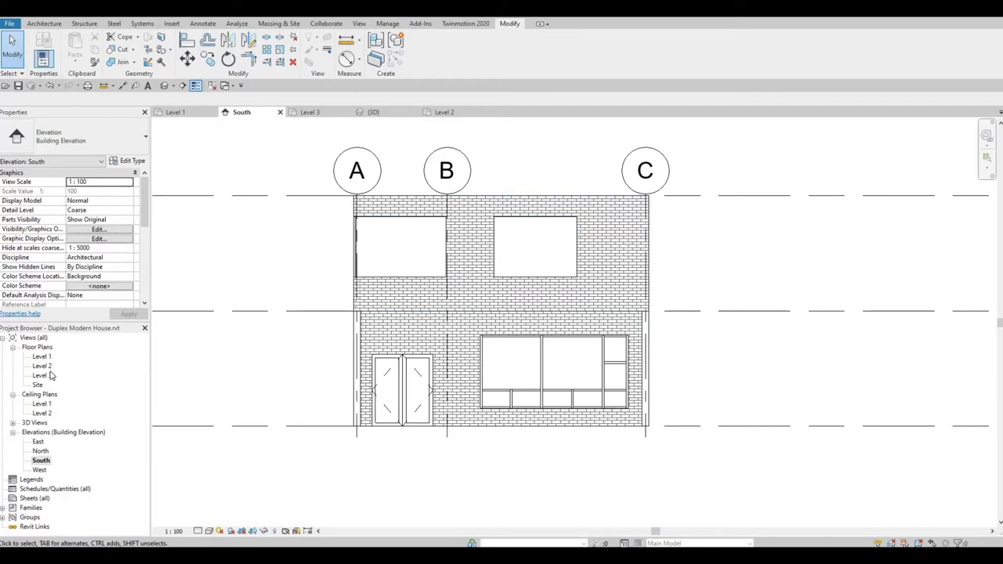
click(376, 113)
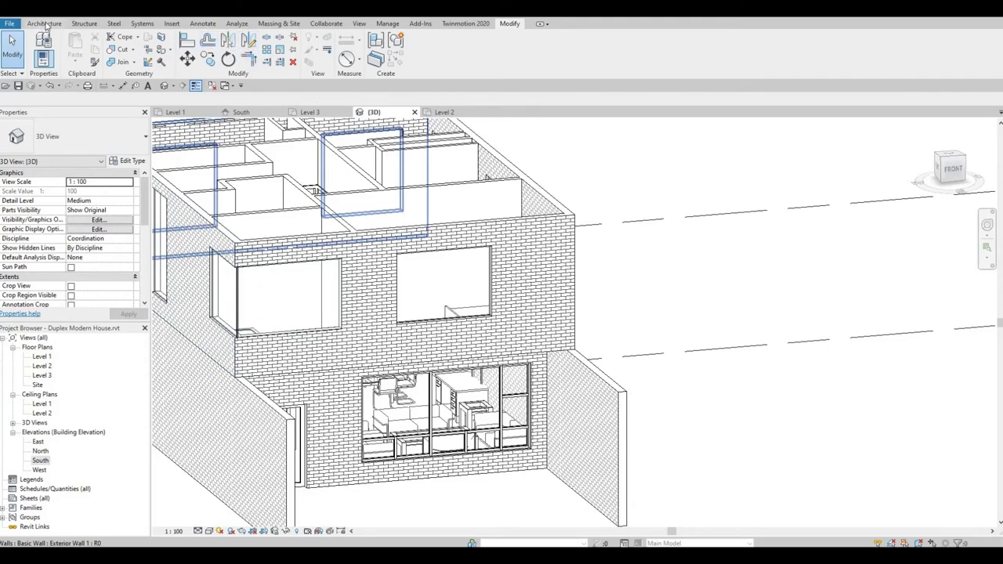
click(44, 24)
Step: Place two vertical curtain grid lines on the upper front window, then orbit toward the left face
click(287, 47)
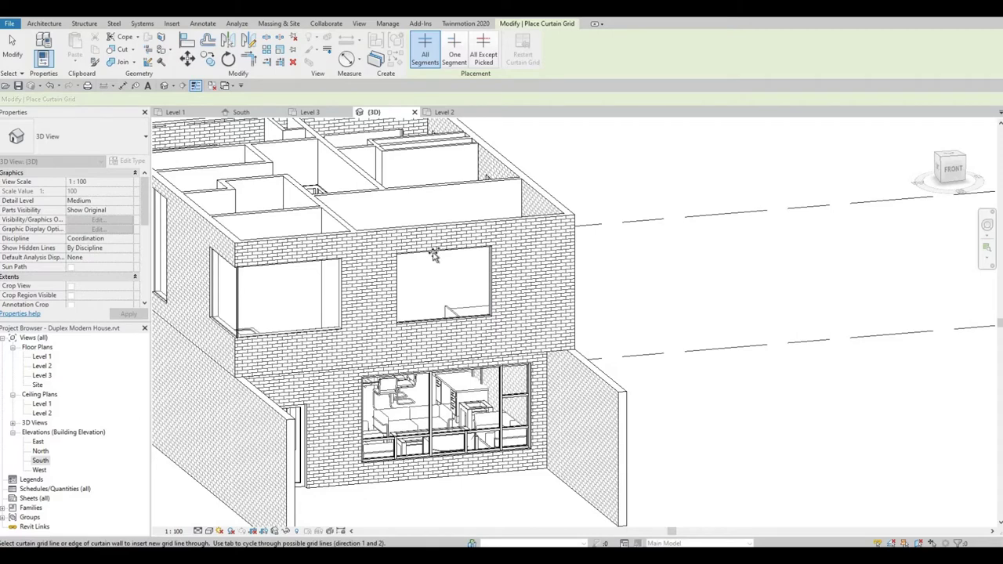
click(426, 251)
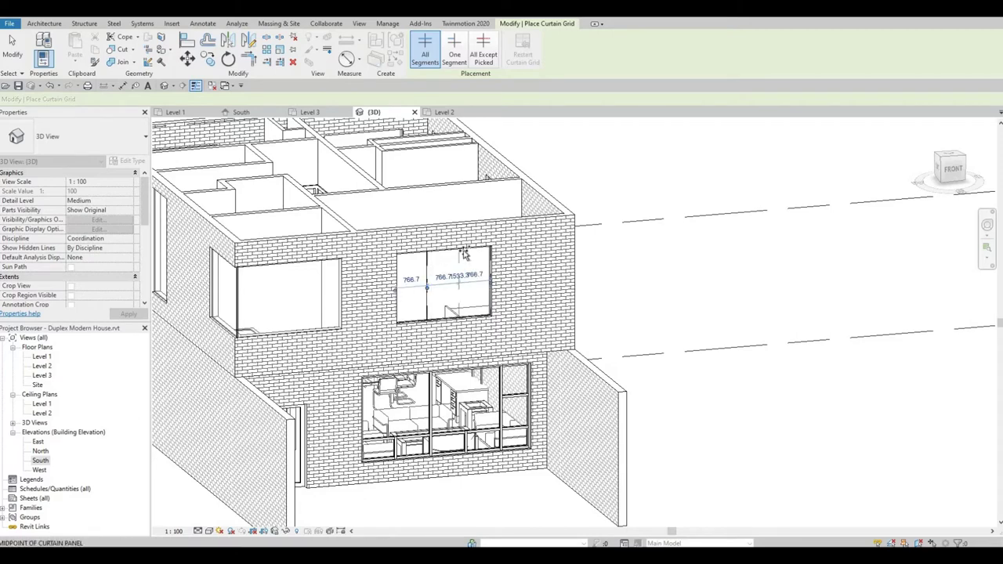
click(460, 270)
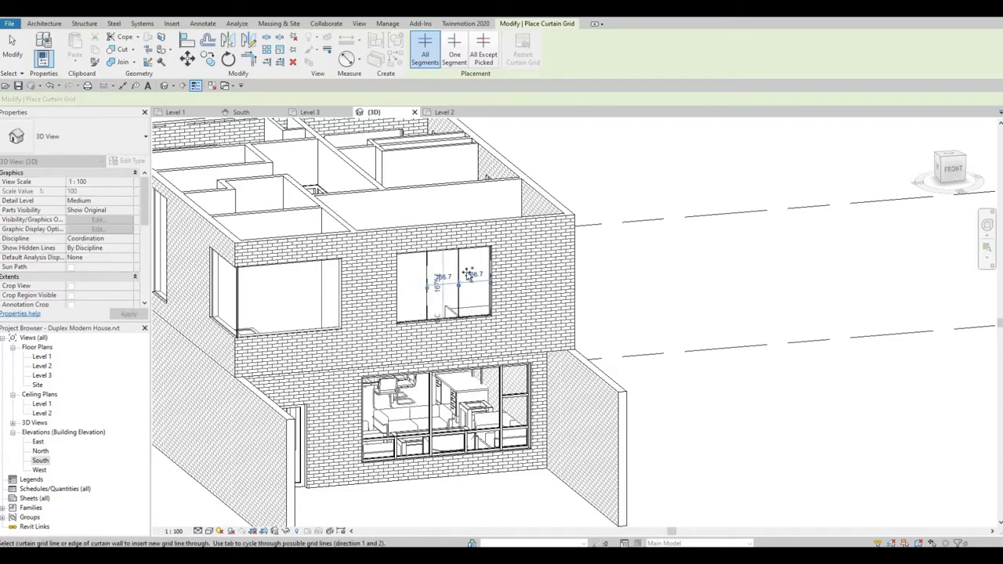
middle_drag(559, 302, 662, 302)
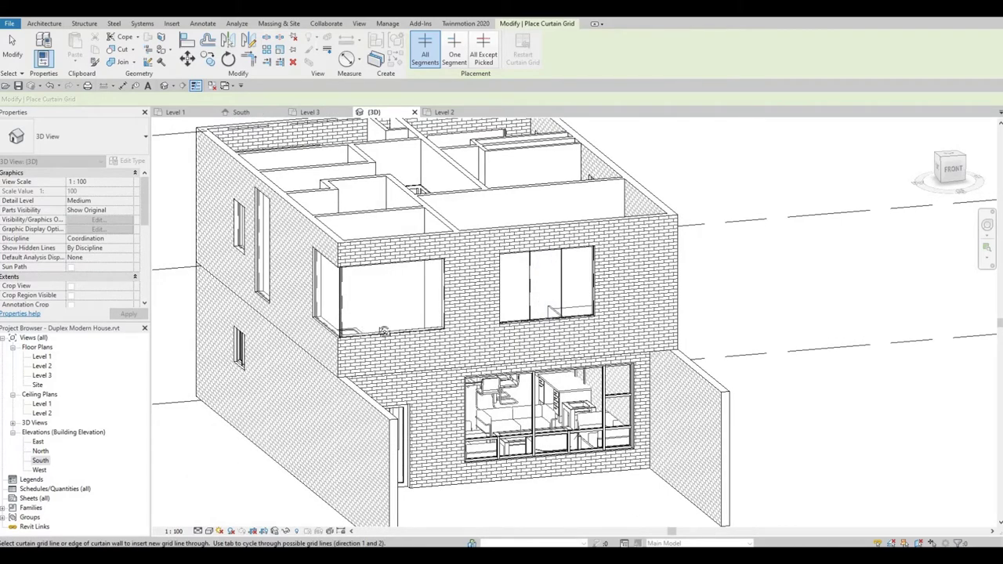
mouse_move(385, 332)
shift+middle_down()
mouse_move(603, 291)
mouse_move(587, 294)
shift+middle_up()
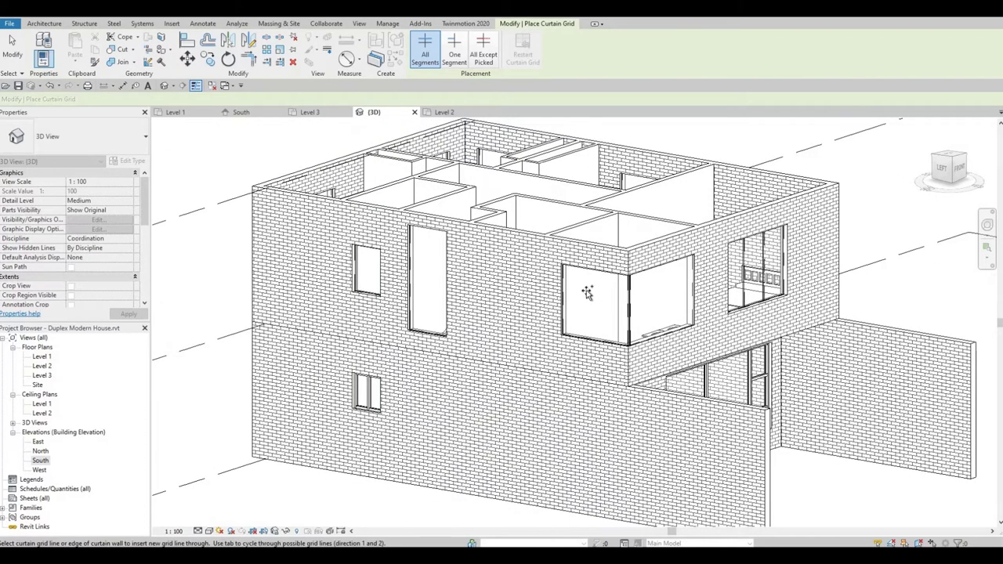
shift+middle_drag(412, 296, 575, 241)
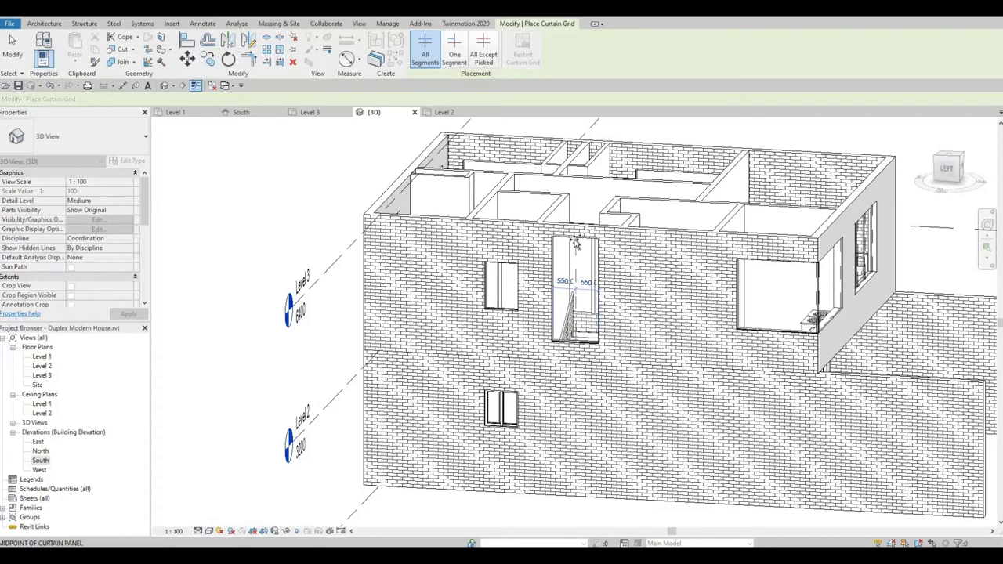
Step: Add a curtain grid line splitting the small upper window at its midpoint
key(Escape)
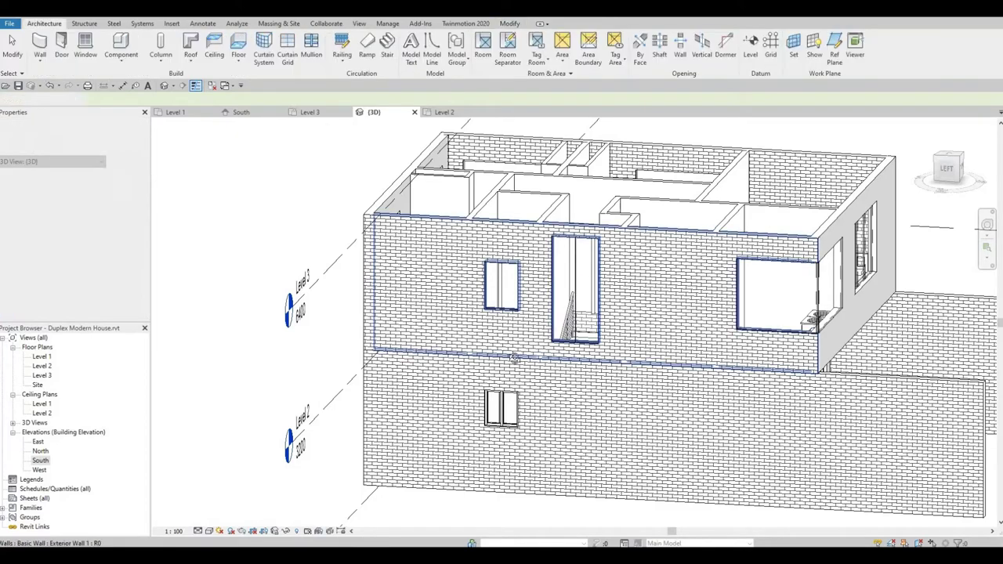
shift+middle_drag(539, 316, 533, 275)
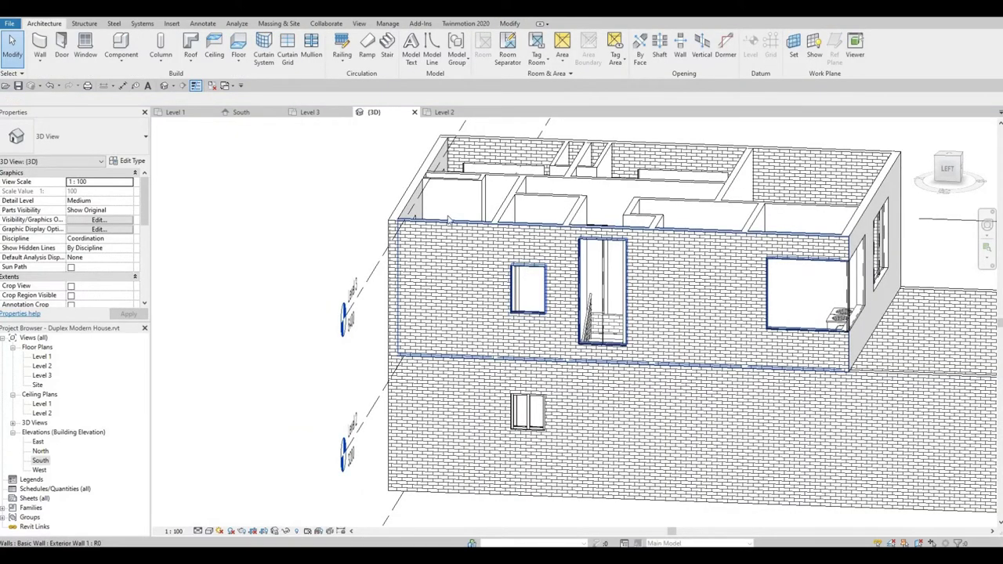
click(287, 47)
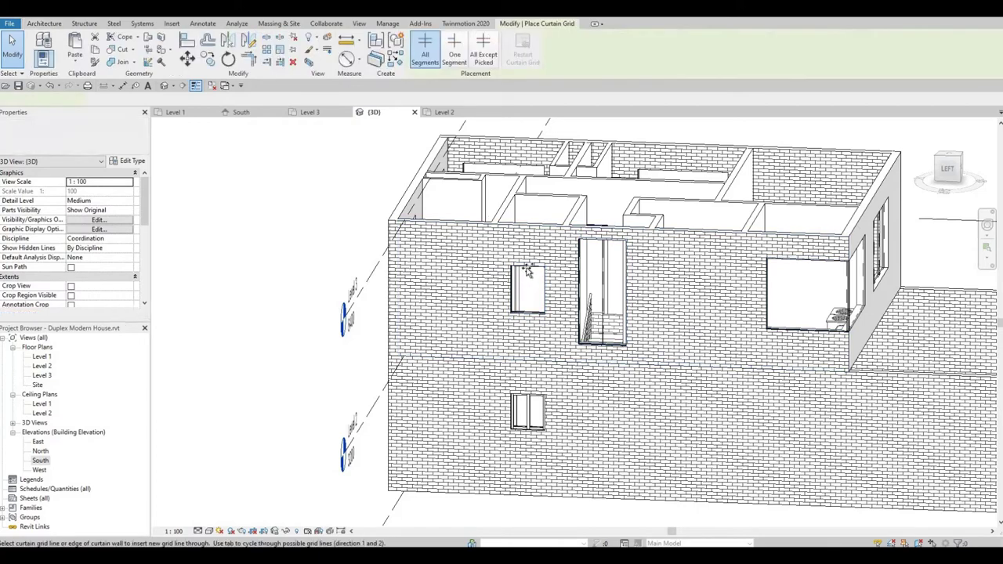
click(528, 286)
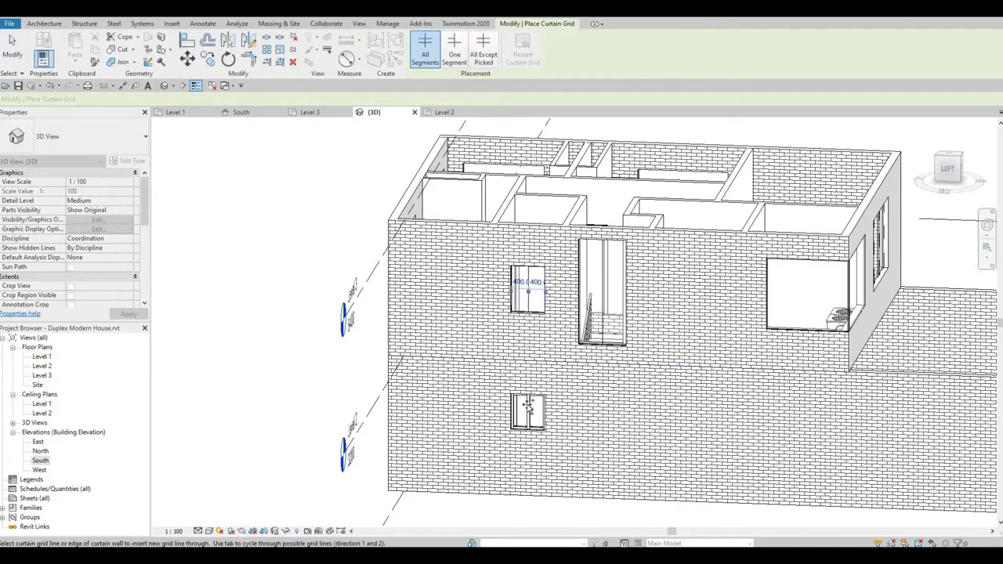
Step: Orbit and zoom until the back wall's two upper windows fill the view
shift+middle_drag(569, 410, 475, 394)
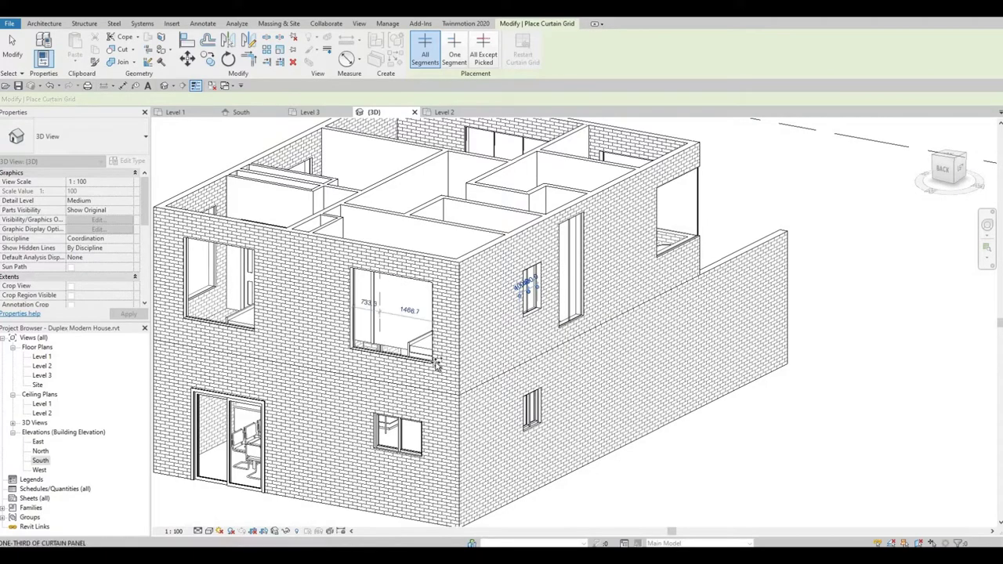
mouse_move(408, 373)
shift+middle_down()
mouse_move(492, 372)
mouse_move(465, 287)
shift+middle_up()
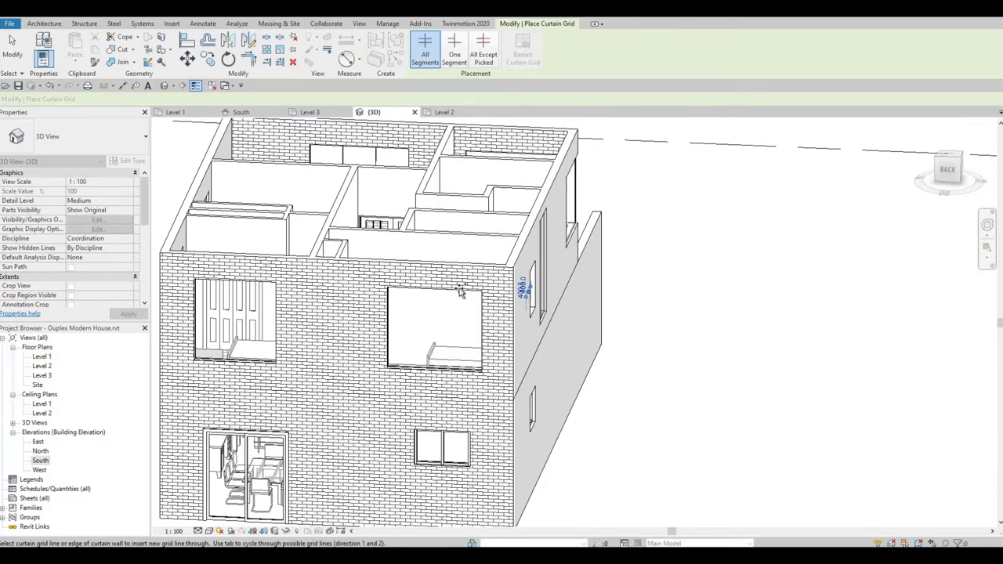
mouse_move(460, 293)
shift+middle_down()
mouse_move(447, 409)
mouse_move(506, 471)
shift+middle_up()
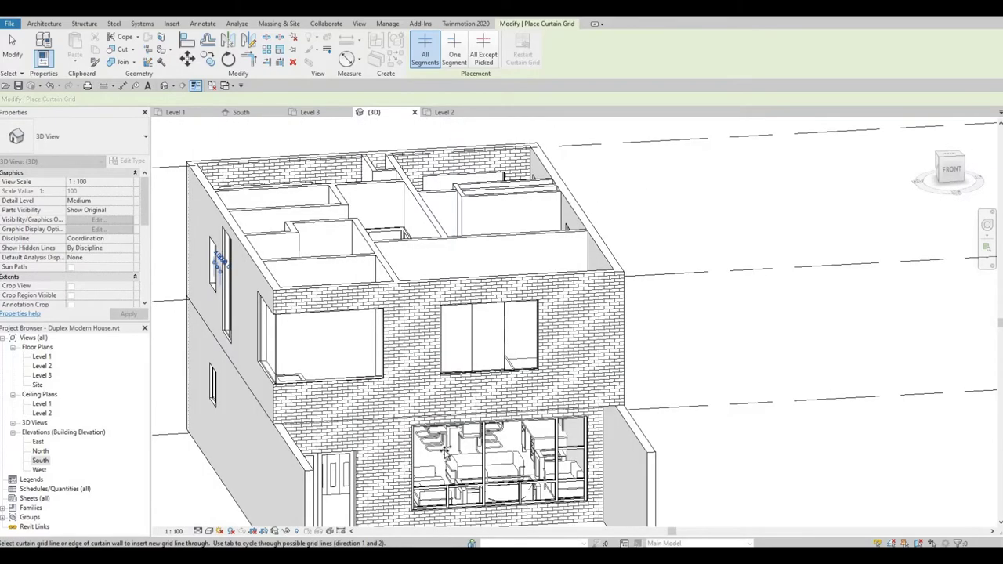
mouse_move(723, 441)
shift+middle_down()
mouse_move(620, 391)
mouse_move(443, 358)
mouse_move(614, 368)
mouse_move(575, 274)
shift+middle_up()
scroll(580, 273, up, 2)
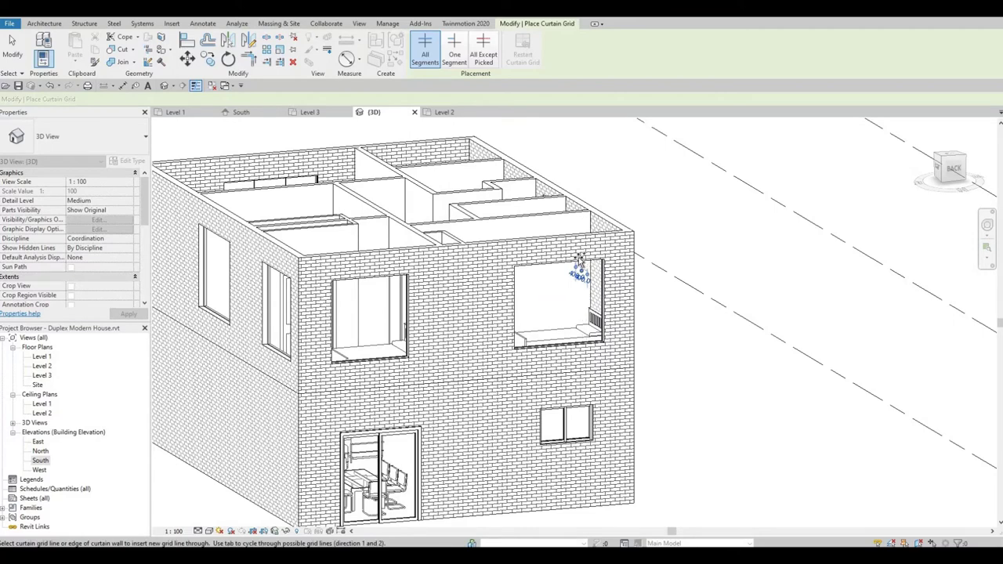
scroll(583, 261, up, 2)
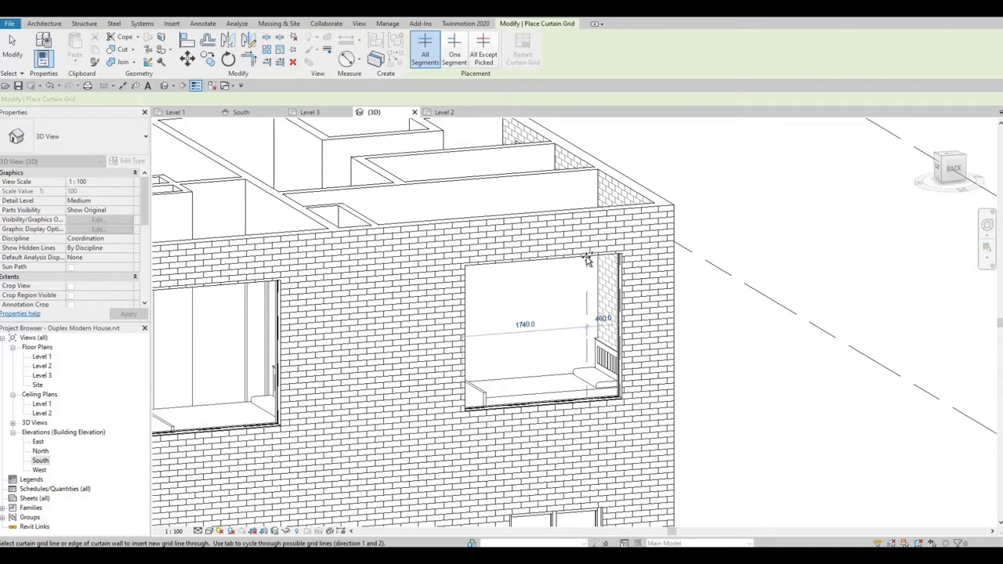
Step: Add a vertical grid line to each back window, then a low horizontal line near each sill
click(584, 321)
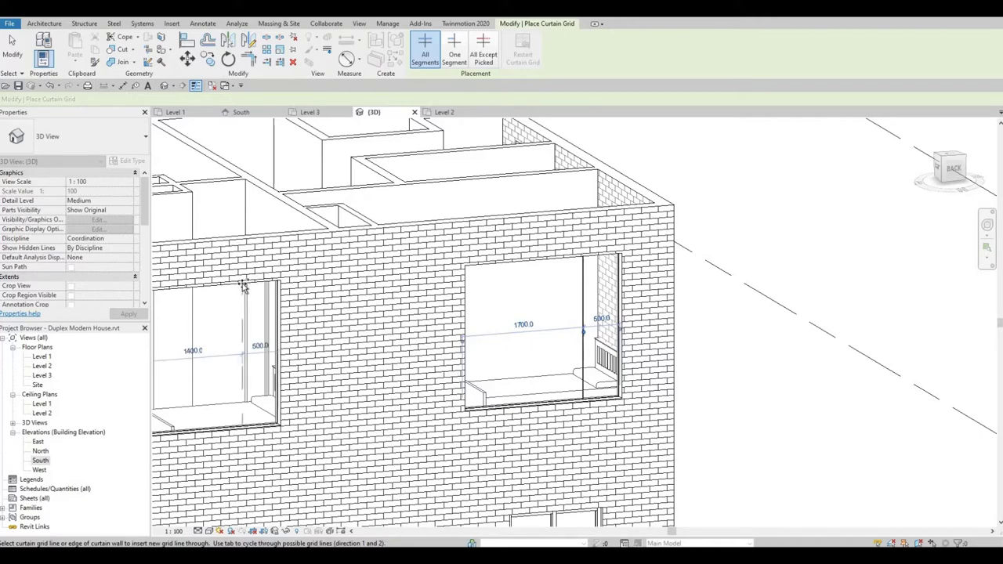
click(261, 292)
middle_drag(426, 293, 549, 279)
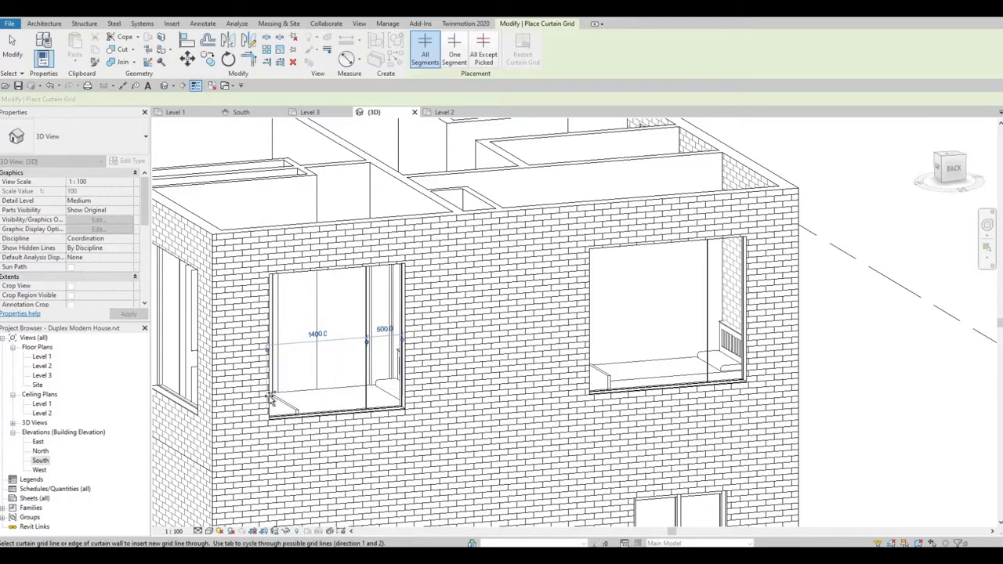
click(271, 396)
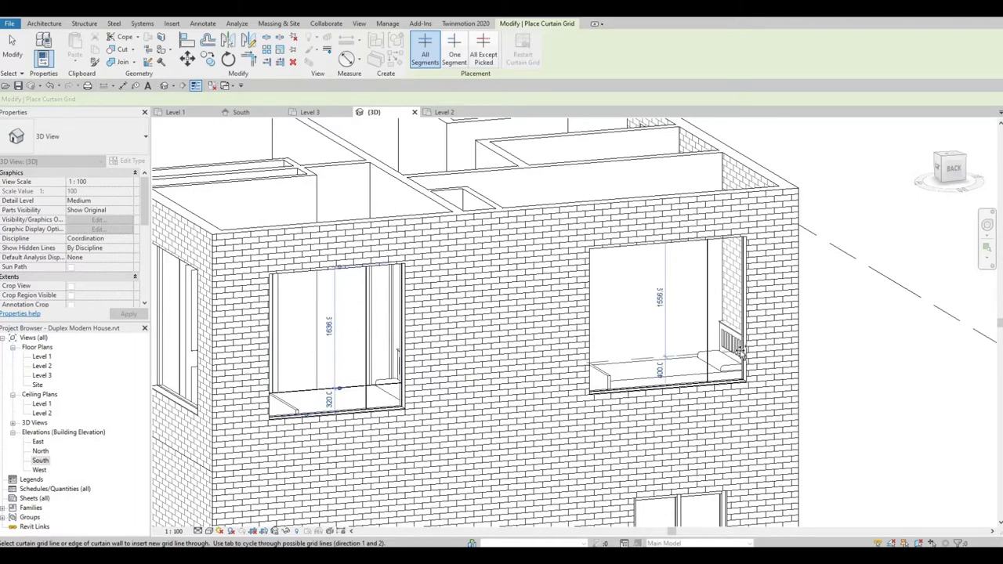
click(740, 352)
Step: End grid placement, cancel a started Align (AL), and orbit out over the upper back wall
key(Escape)
key(Escape)
shift+middle_drag(537, 403, 523, 382)
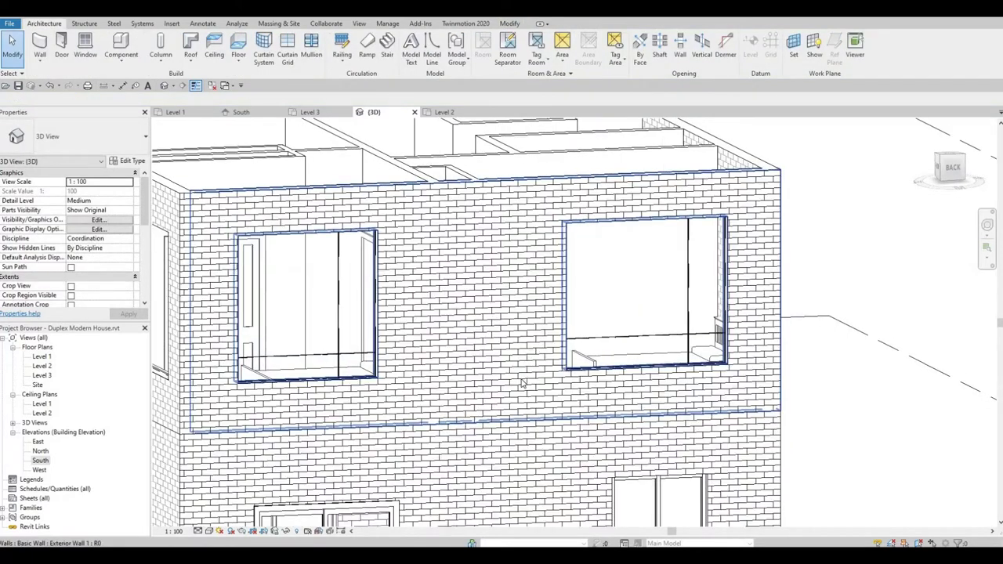
key(a)
key(l)
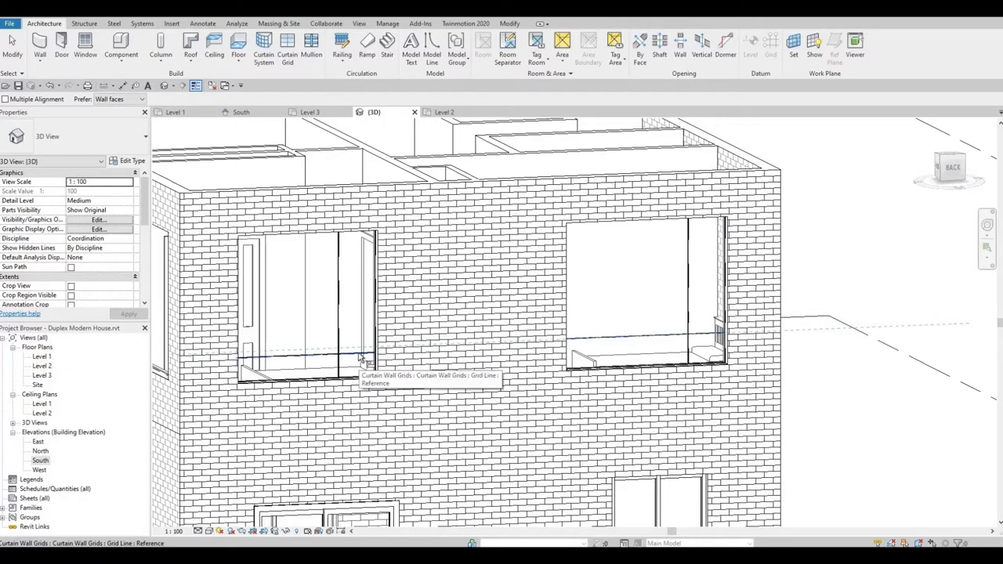
key(Escape)
key(Escape)
scroll(420, 360, down, 3)
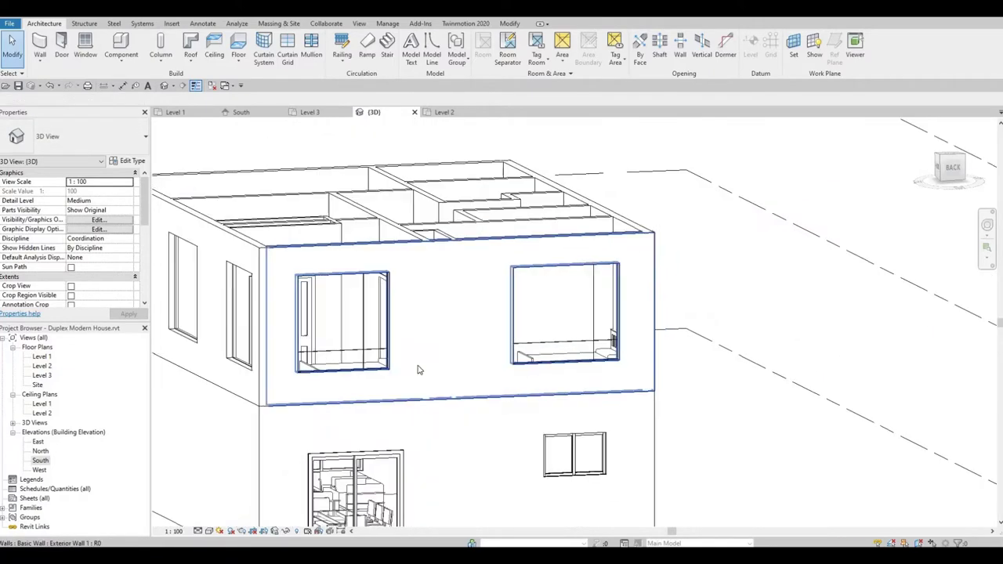
shift+middle_drag(418, 369, 325, 130)
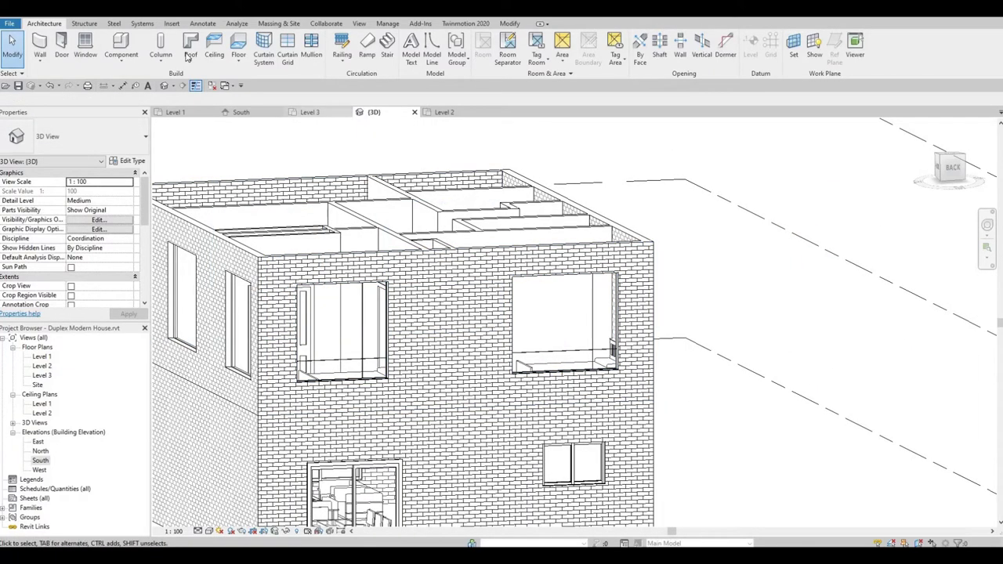
Step: Add short horizontal grid segments in the narrow side panels of the right and left back windows
click(287, 45)
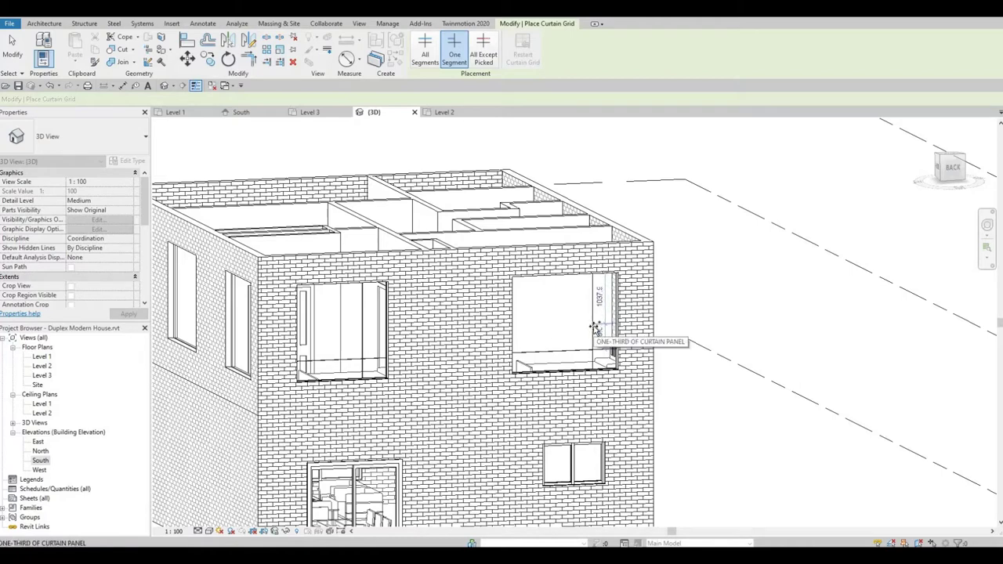
click(598, 305)
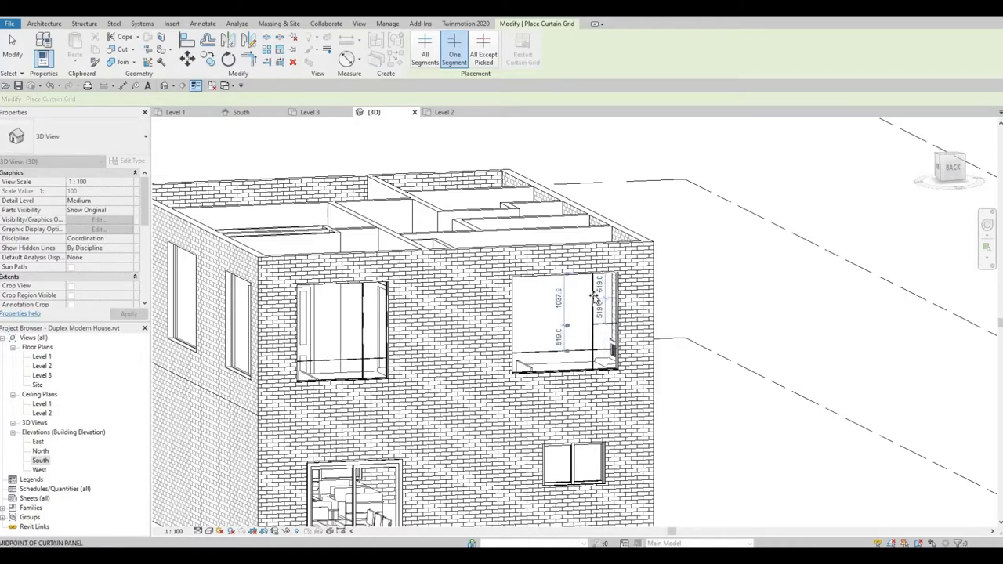
click(596, 298)
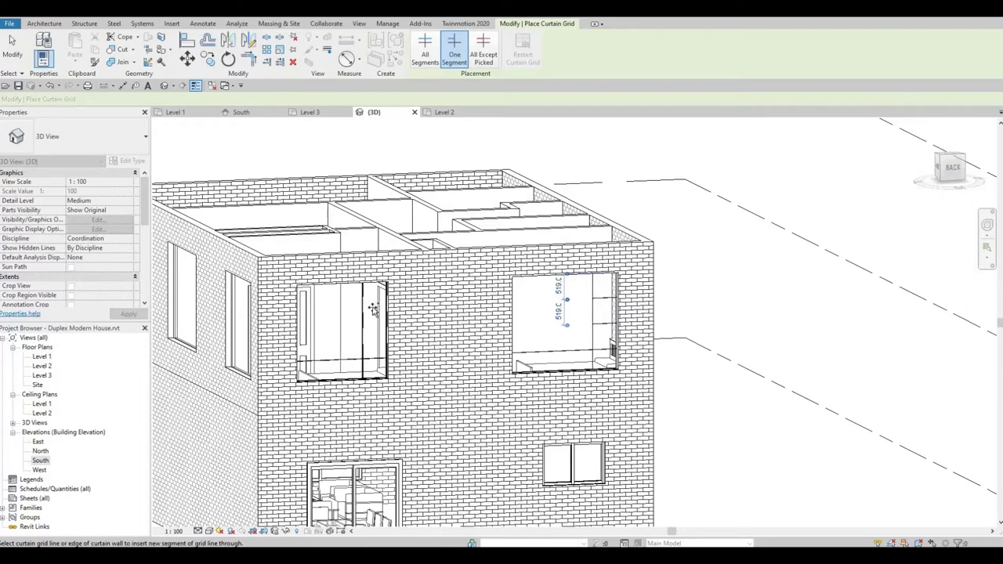
key(Escape)
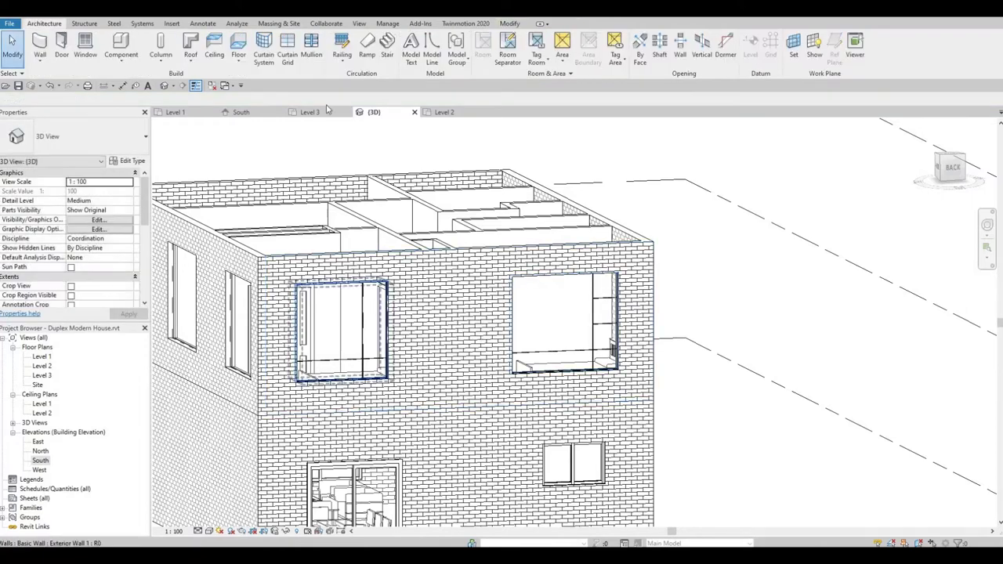
click(287, 63)
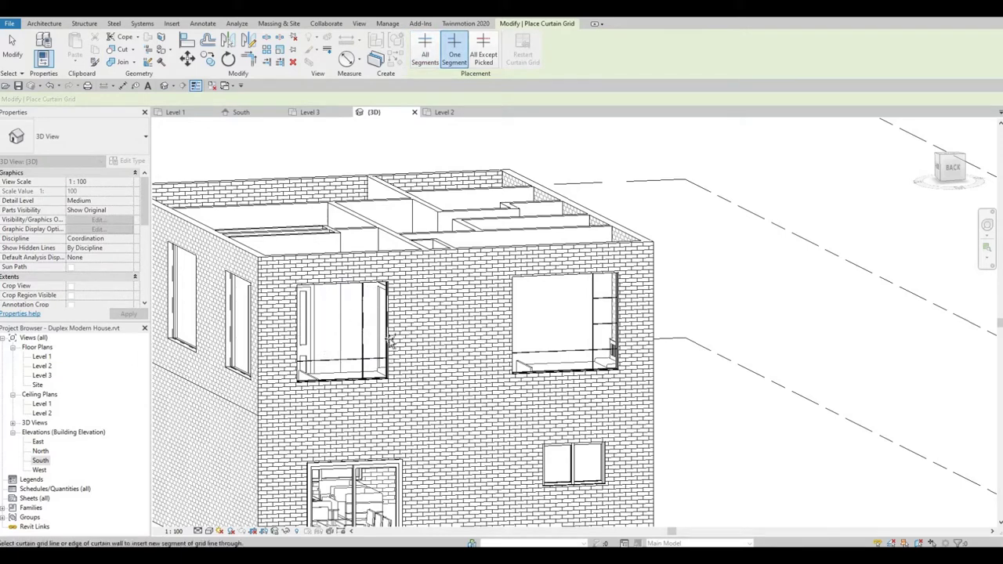
click(390, 338)
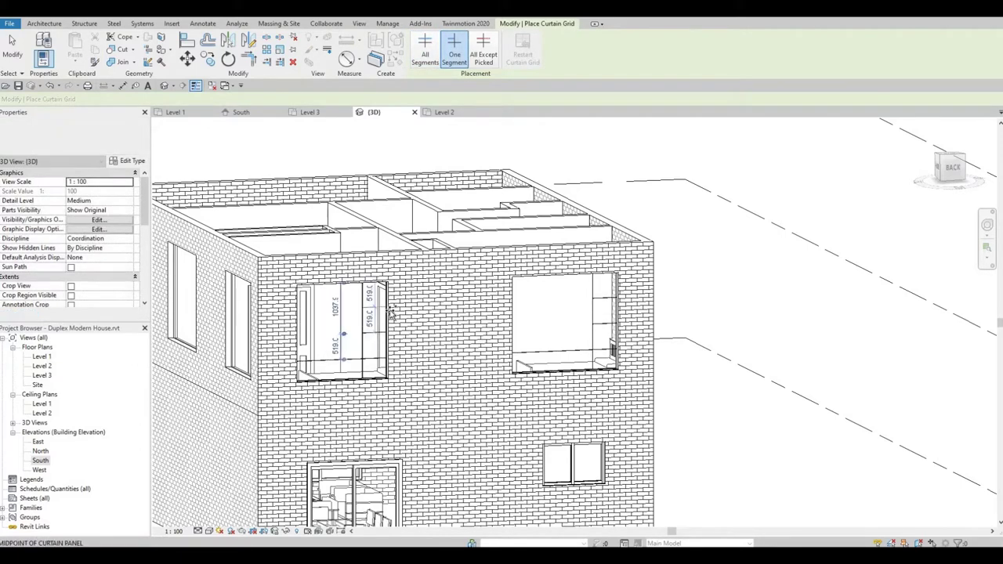
key(Escape)
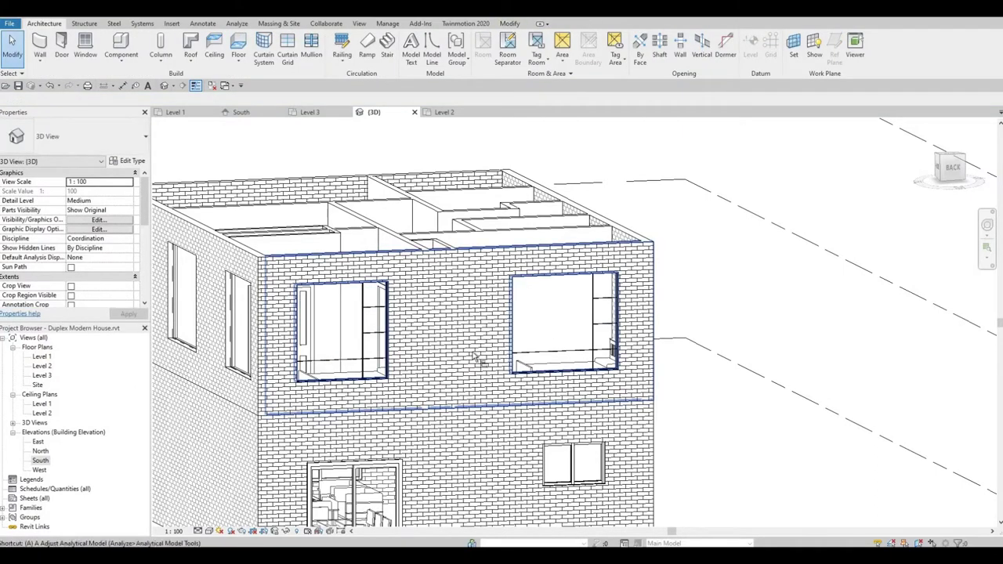
Step: Align the other window's side-panel grid line to the right window's line, then orbit to the right side
key(a)
key(l)
click(606, 331)
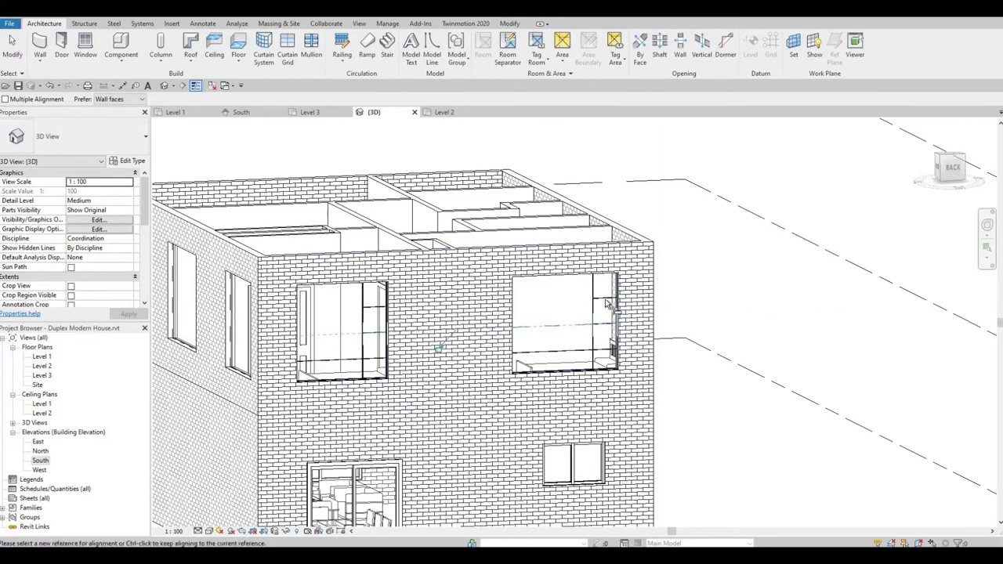
click(521, 301)
key(Escape)
key(Escape)
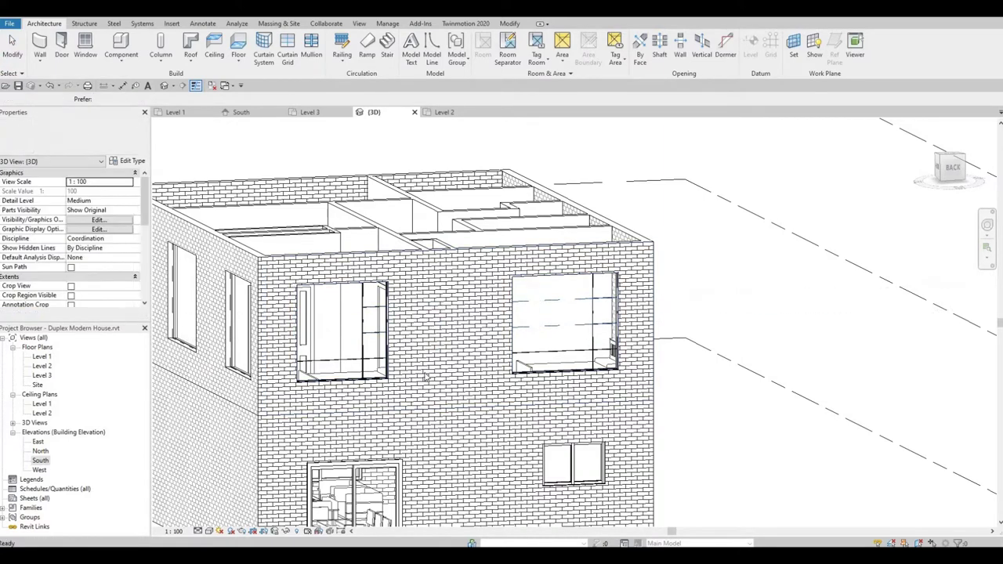
mouse_move(468, 358)
shift+middle_down()
mouse_move(581, 438)
mouse_move(479, 389)
shift+middle_up()
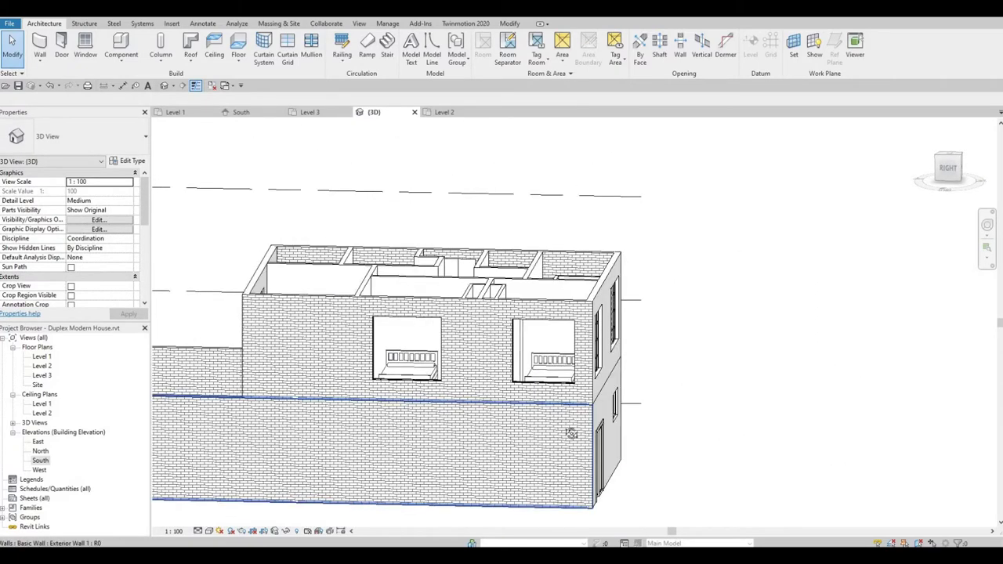
Step: Place vertical grid lines across both windows and a midpoint horizontal line in the right window
click(295, 65)
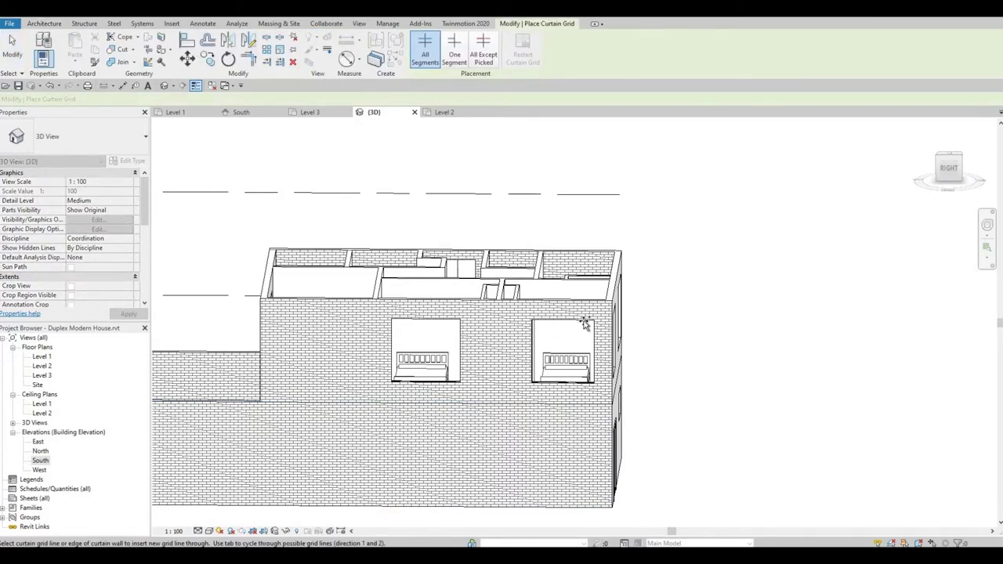
scroll(584, 323, up, 2)
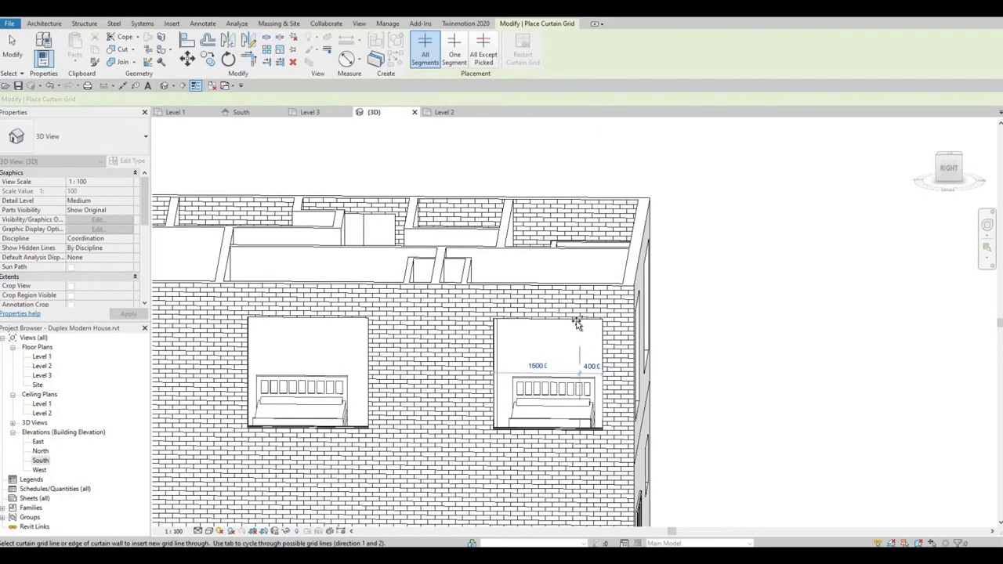
click(576, 323)
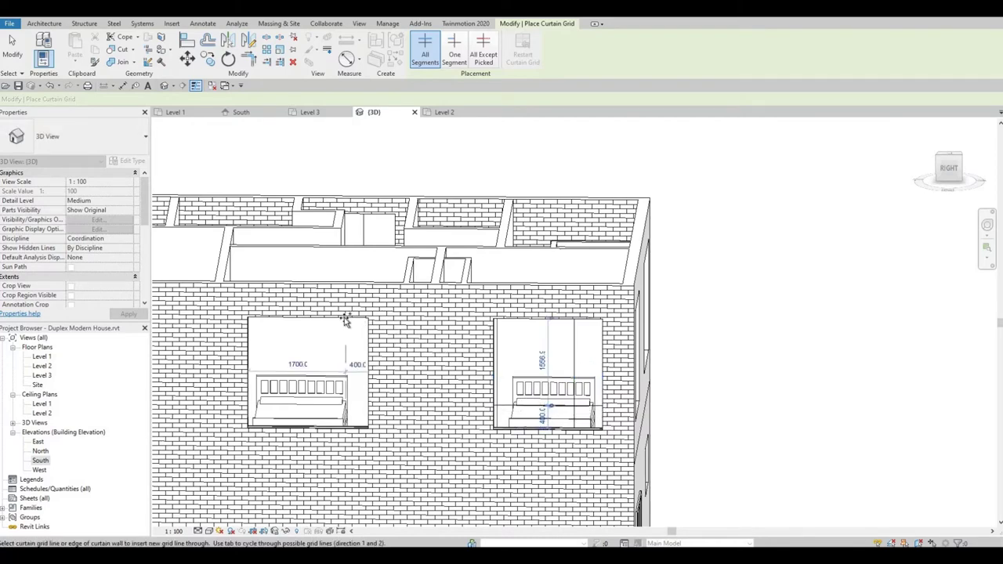
click(347, 384)
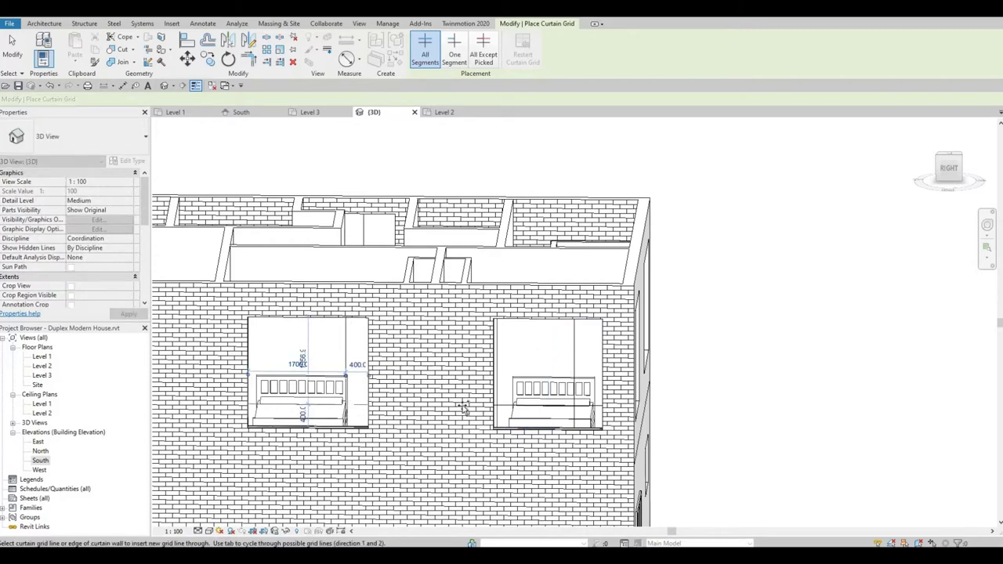
click(576, 379)
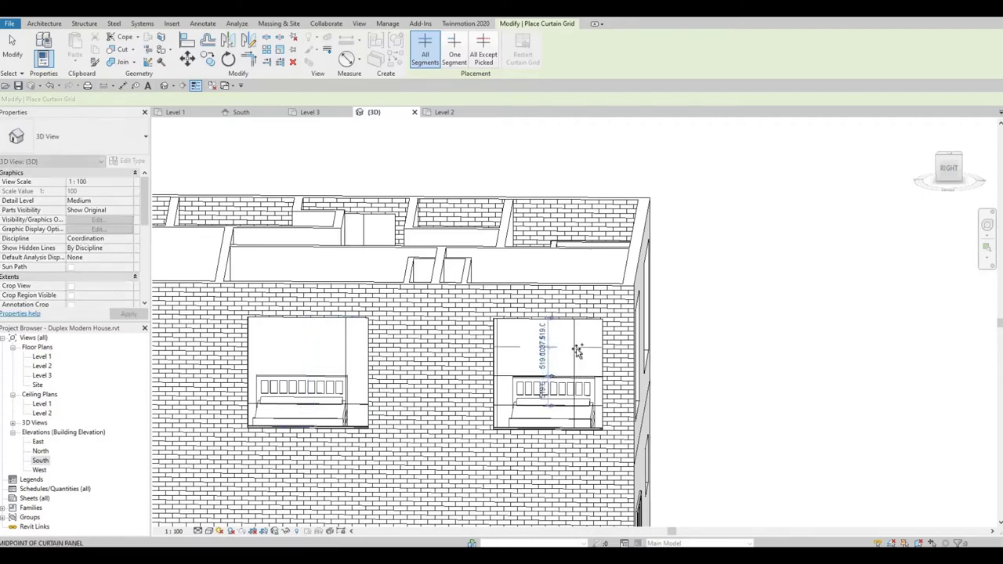
click(576, 350)
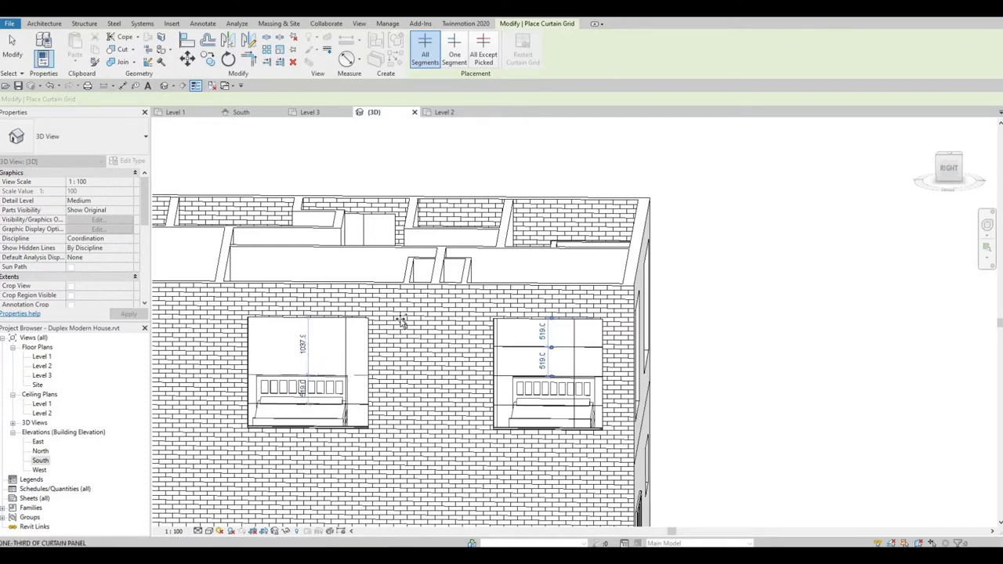
Step: Add a One Segment horizontal line in the left side panel and delete the right window's unwanted line
click(454, 52)
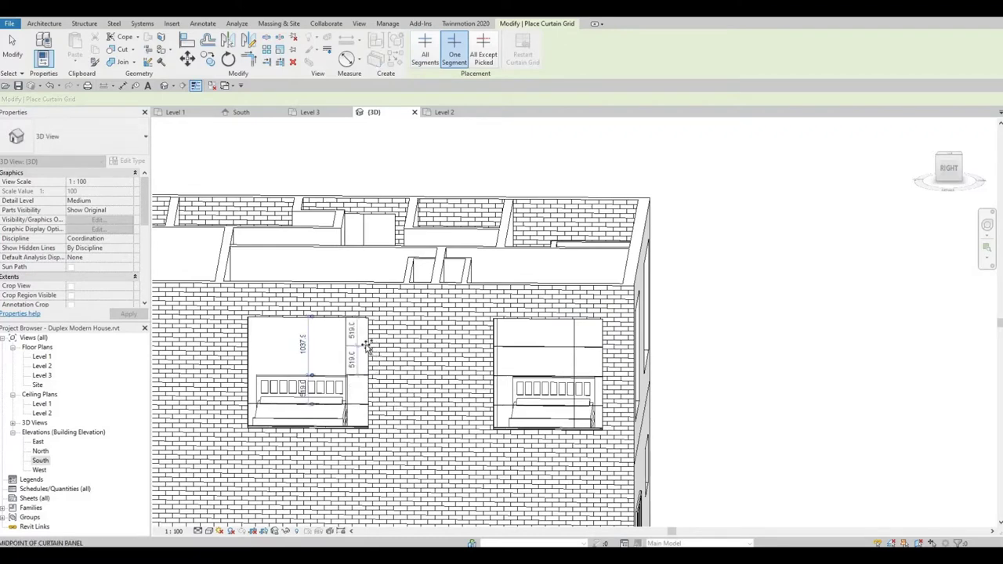
click(367, 347)
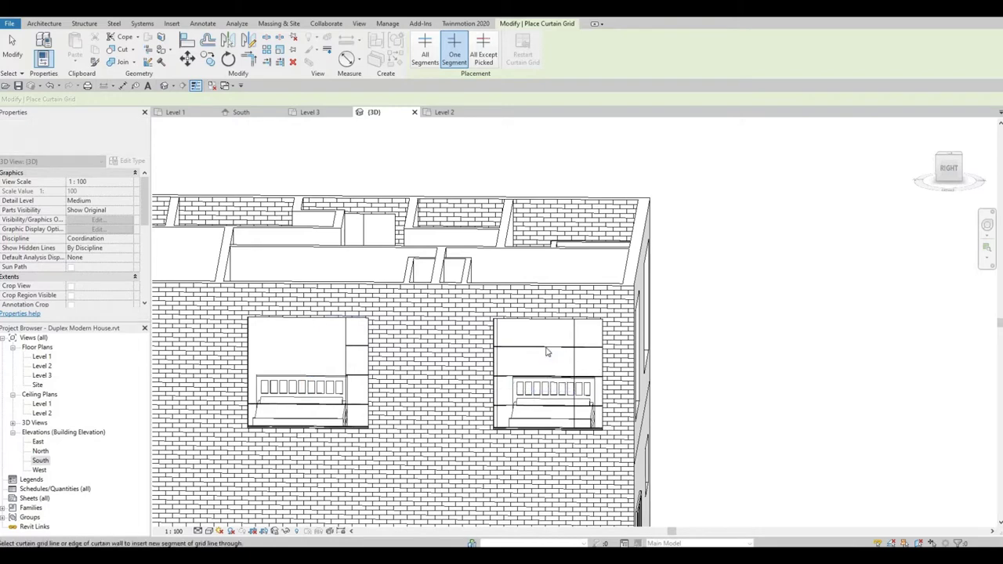
key(Escape)
click(547, 347)
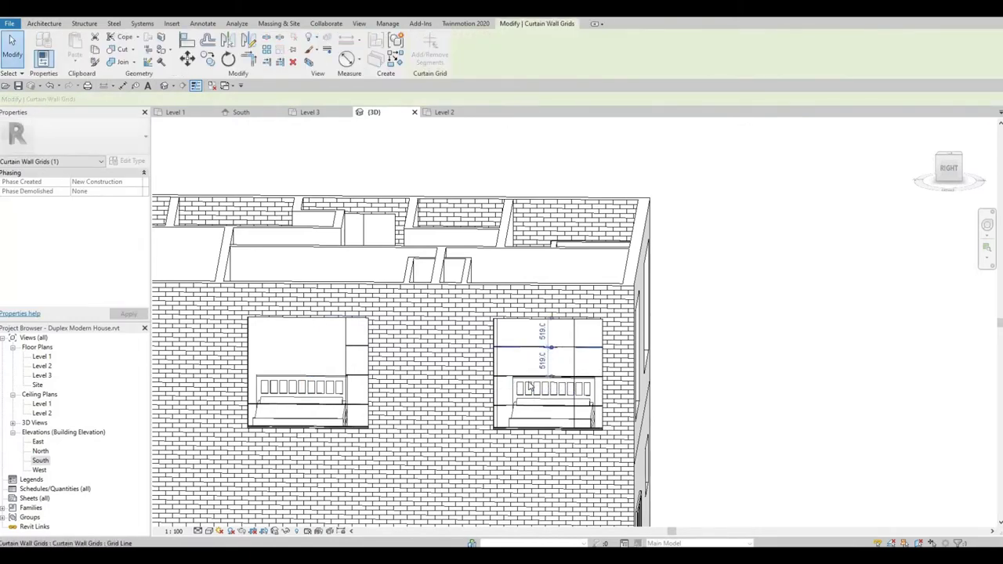
key(Delete)
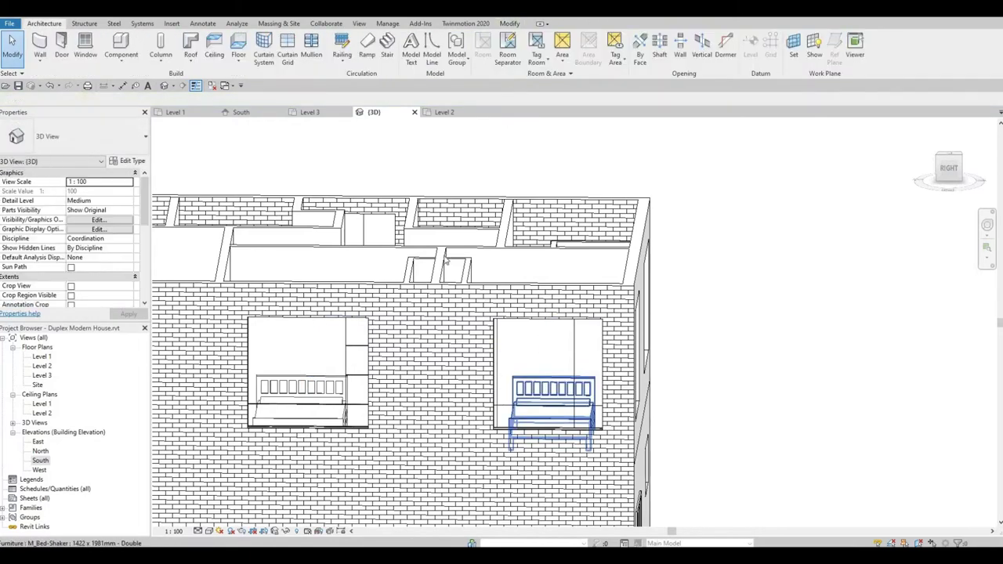
click(286, 47)
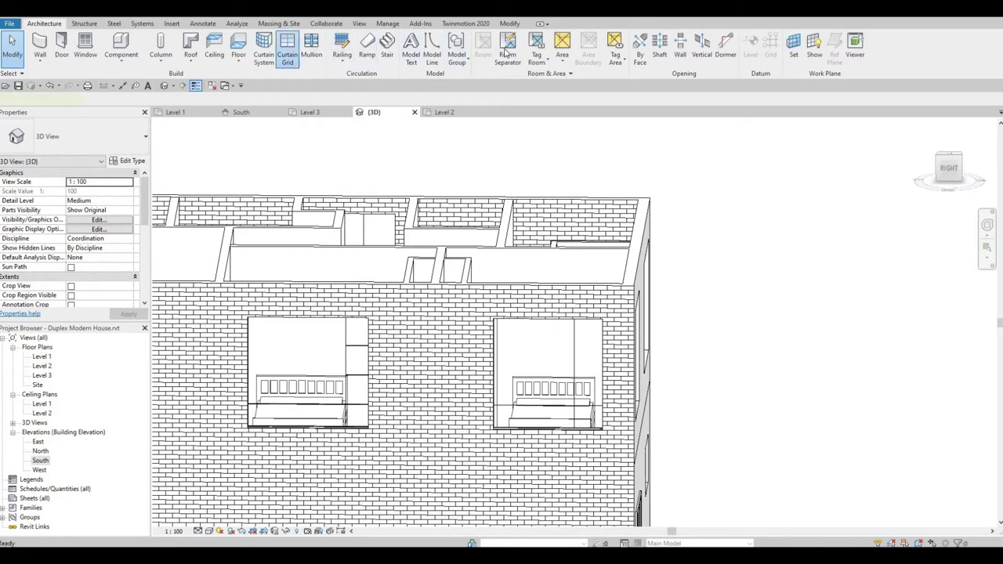
click(454, 51)
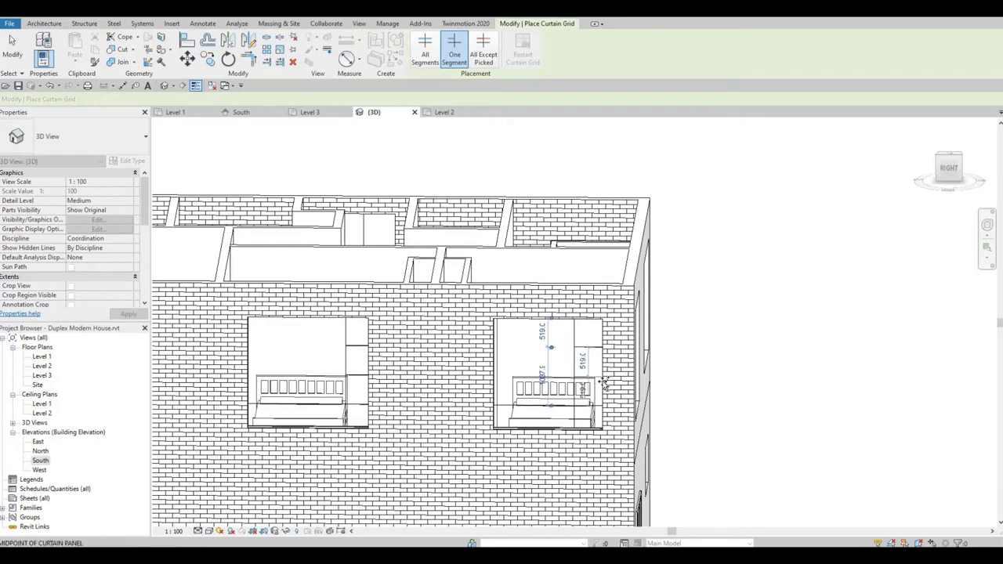
key(Escape)
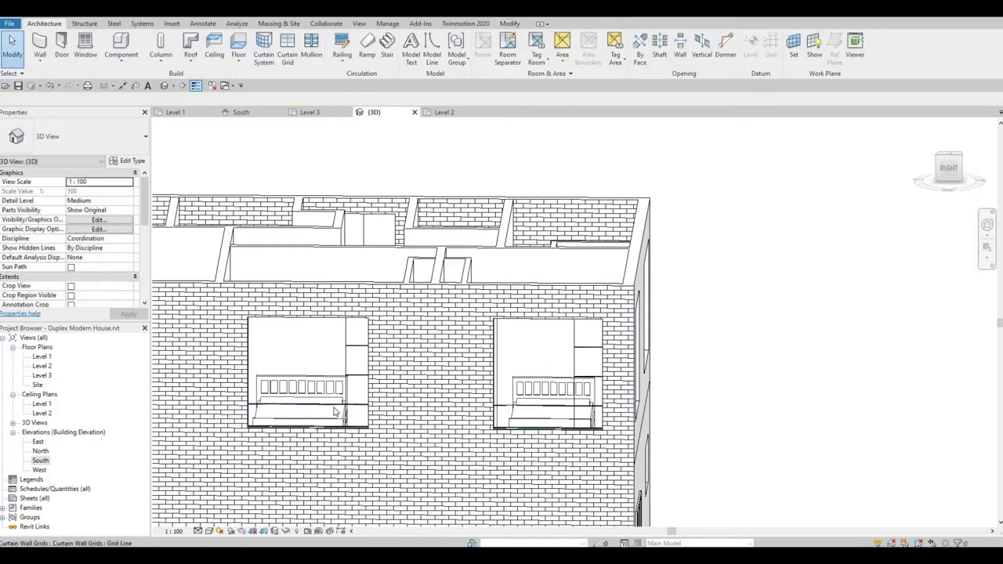
Step: Change the left window's vertical grid line distance from 400 to 500
click(346, 328)
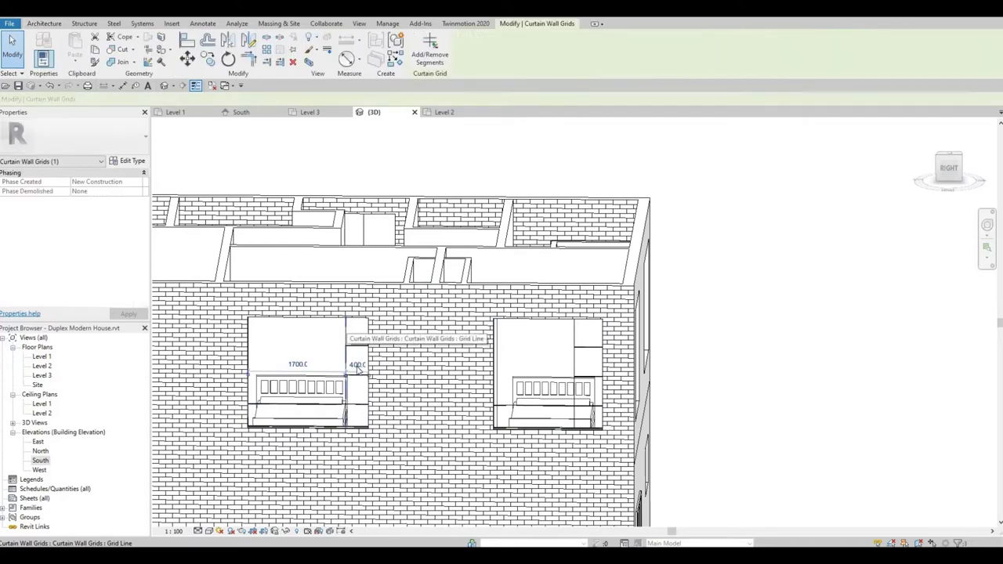
click(357, 362)
text(500)
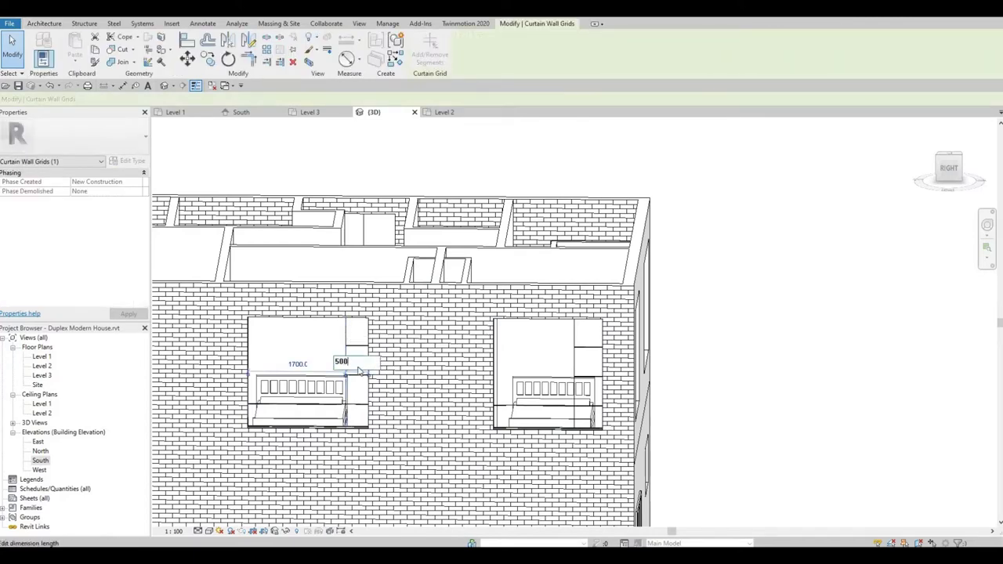
key(Return)
key(Escape)
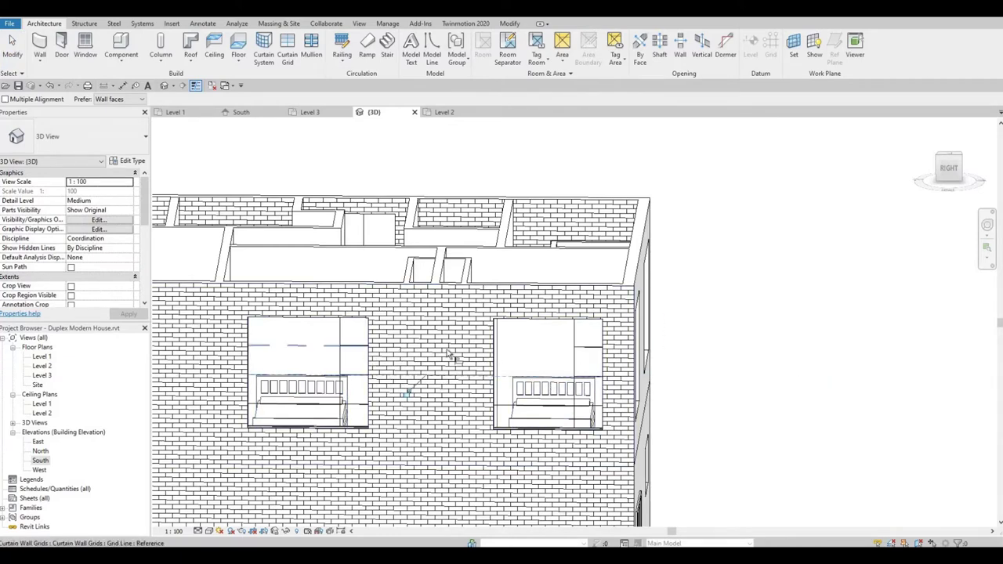
Step: Try aligning to another grid line, cancel it, and orbit to an angled view of the house
click(506, 413)
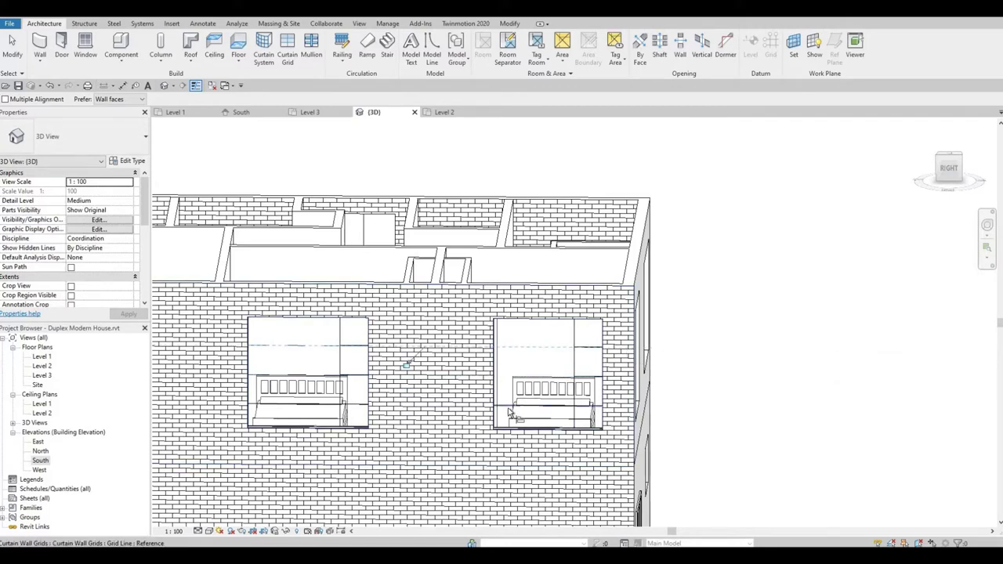
key(Escape)
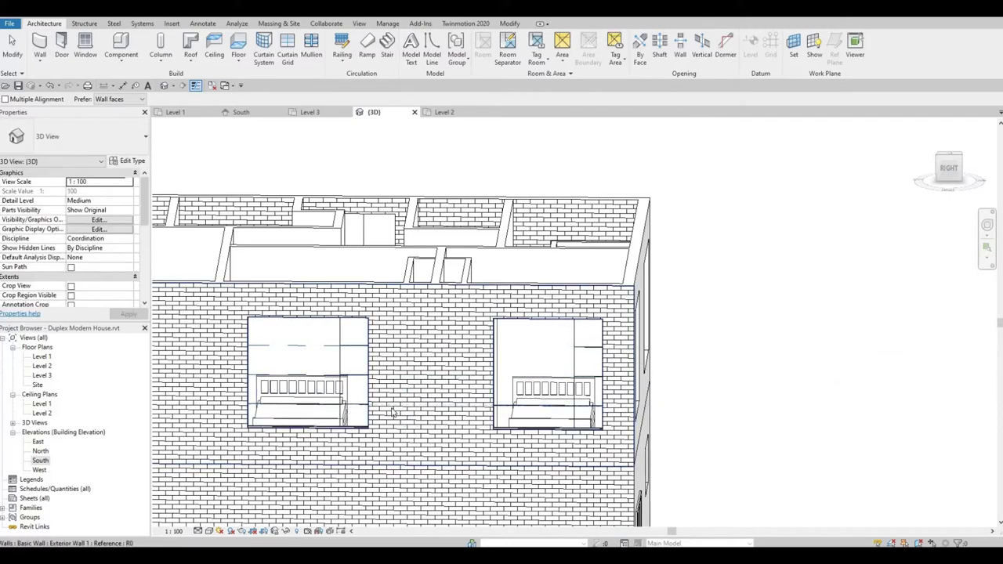
scroll(386, 448, down, 3)
mouse_move(386, 448)
shift+middle_down()
mouse_move(587, 482)
mouse_move(686, 458)
mouse_move(655, 439)
mouse_move(642, 407)
shift+middle_up()
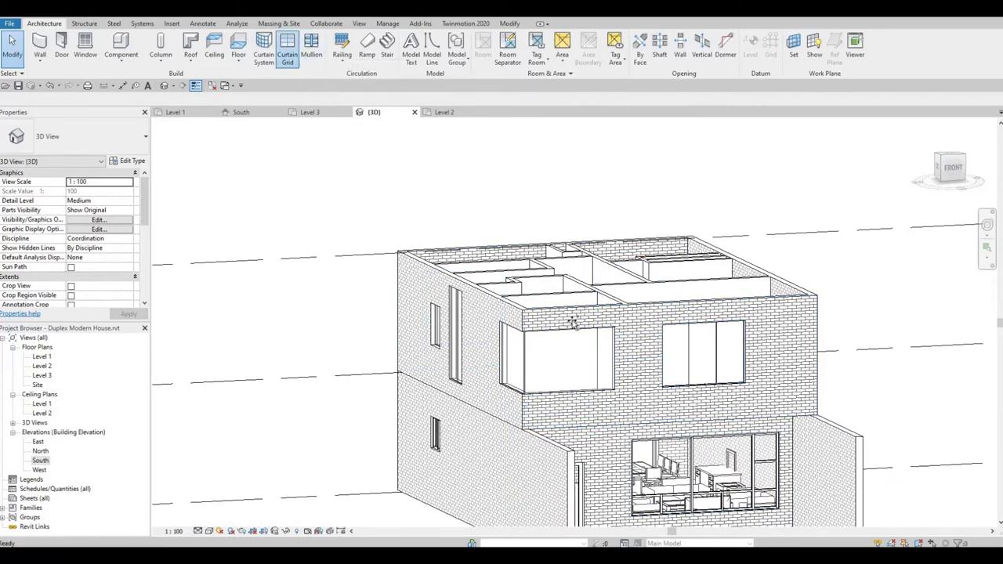
Step: Place a vertical curtain grid line on the corner window and set its distance to 500
click(290, 48)
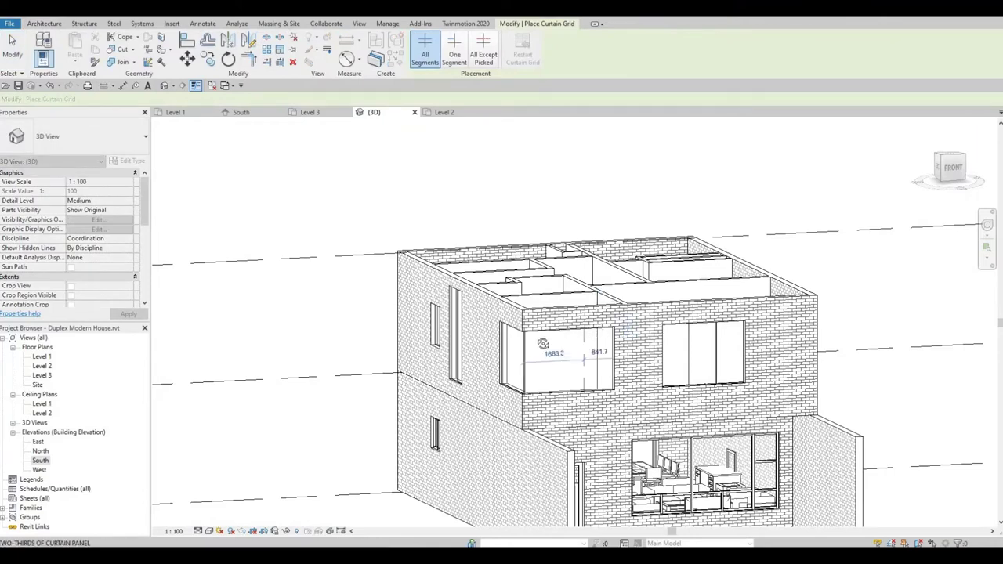
shift+middle_drag(549, 337, 479, 346)
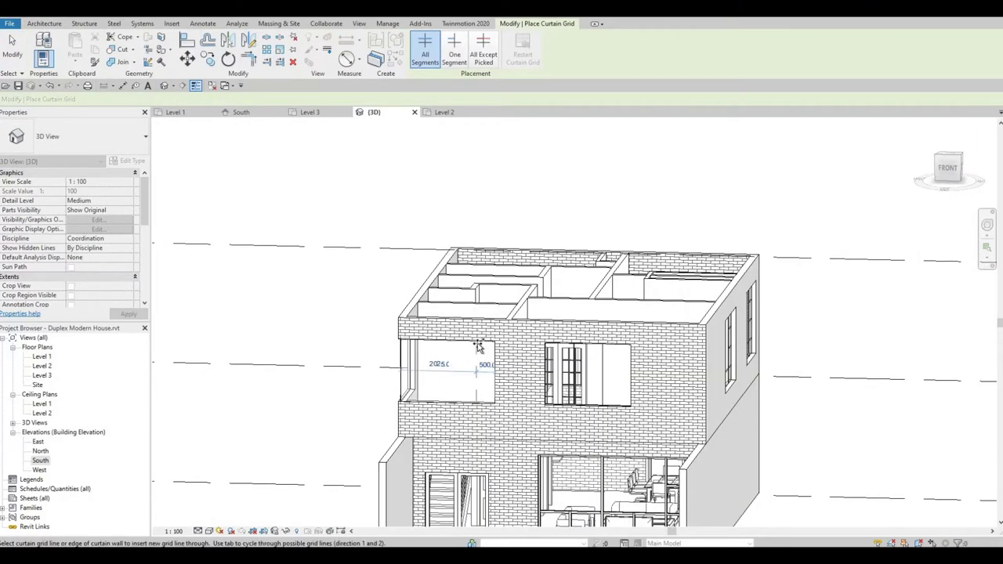
mouse_move(543, 365)
shift+middle_down()
mouse_move(447, 331)
mouse_move(394, 356)
shift+middle_up()
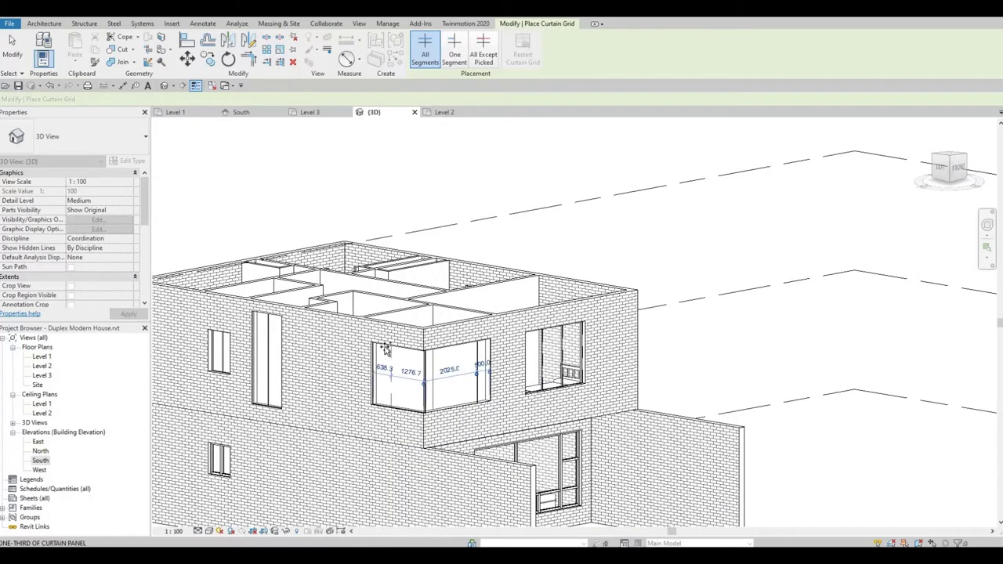
click(384, 350)
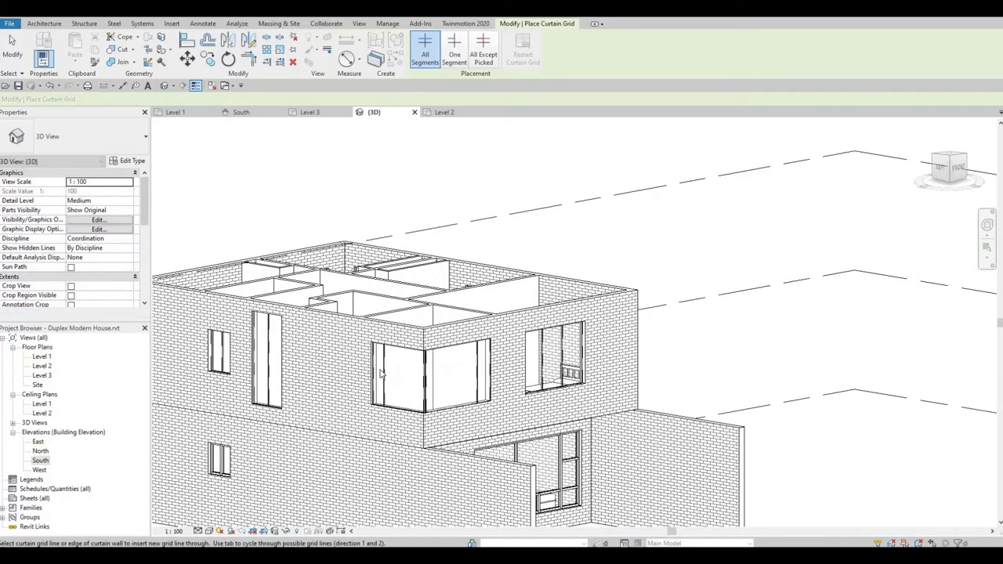
scroll(388, 360, up, 2)
key(Escape)
click(394, 372)
click(389, 372)
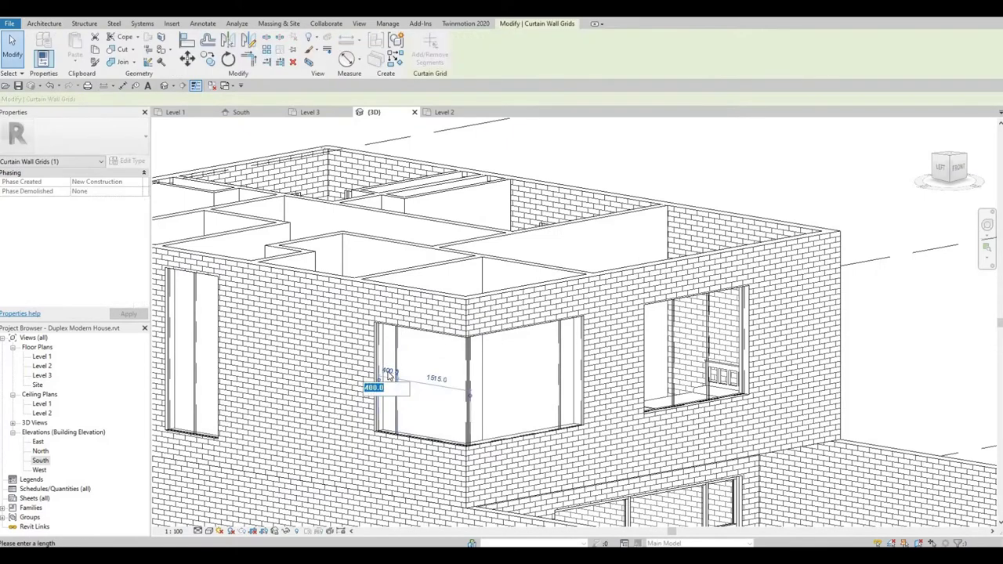
text(500)
key(Return)
key(Escape)
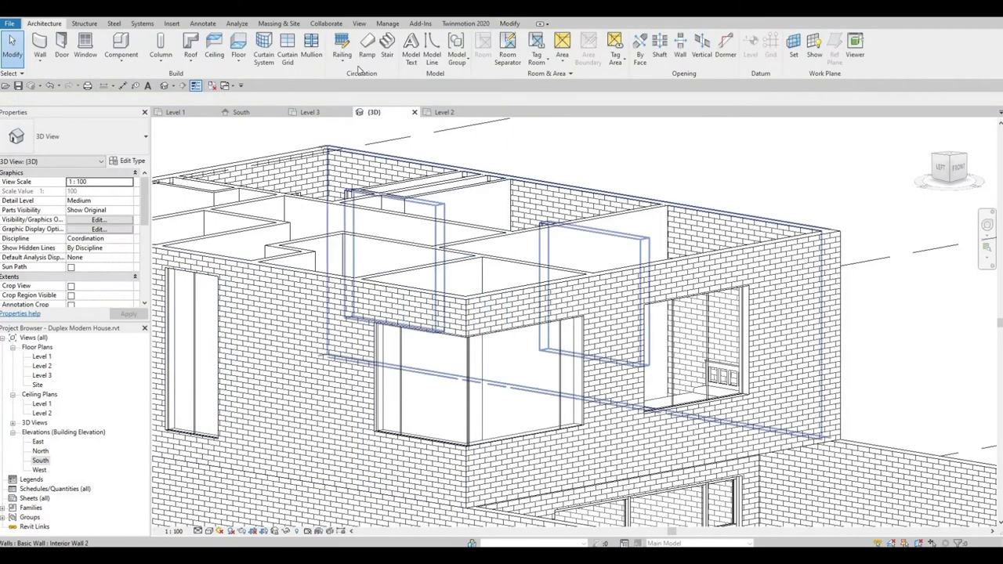
Step: Add One Segment horizontal grid lines at the midpoints of the narrow left and right columns
click(294, 57)
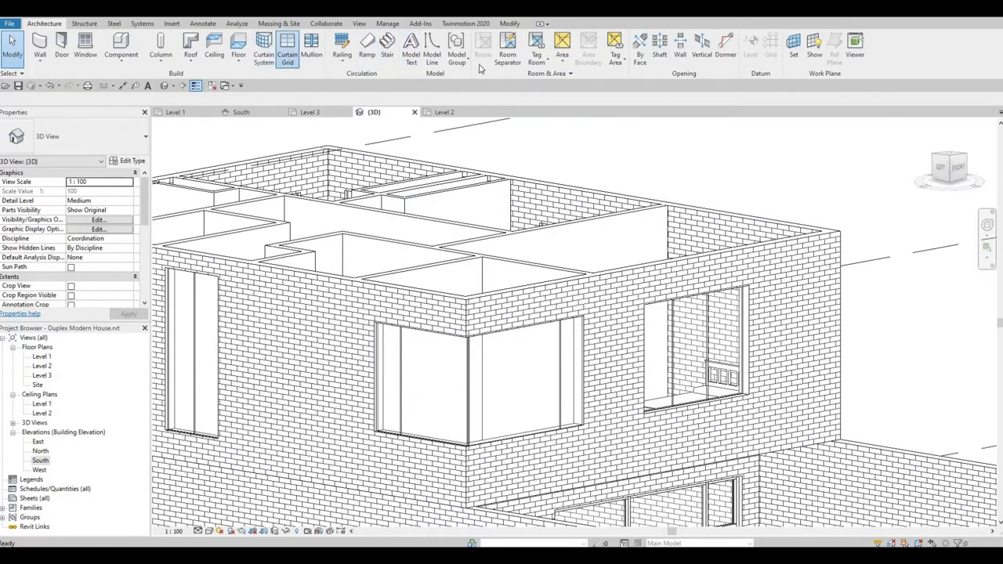
click(376, 358)
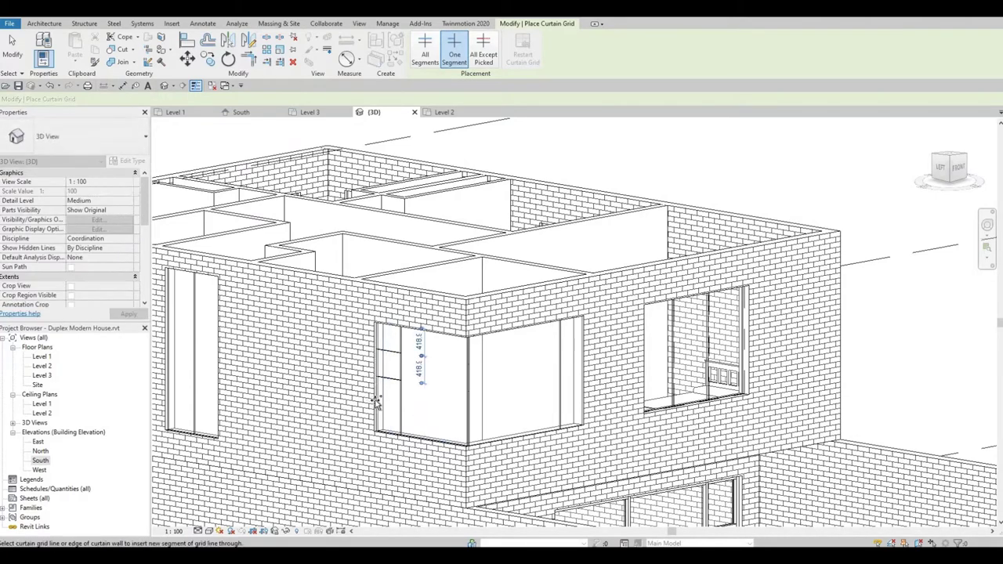
click(542, 380)
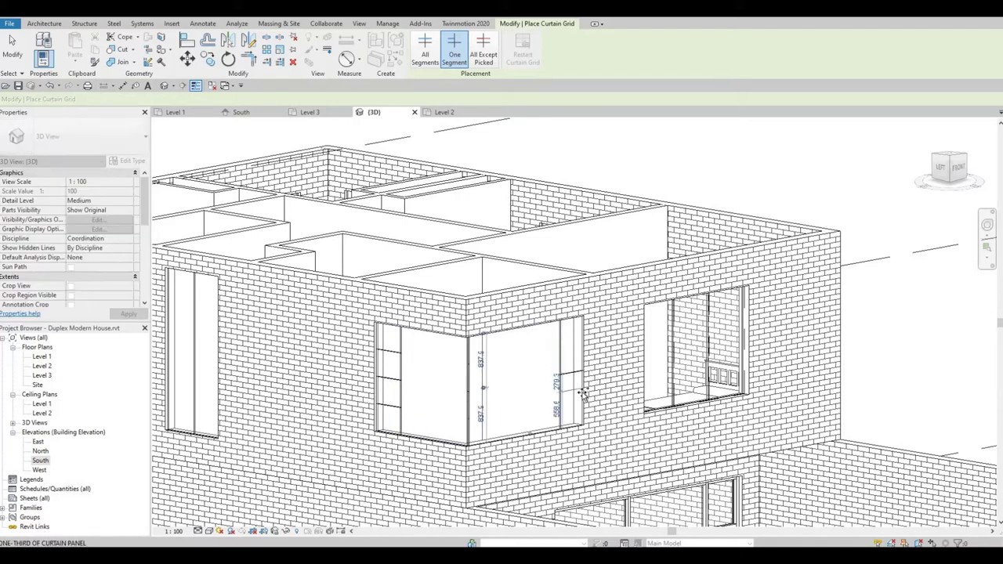
click(584, 384)
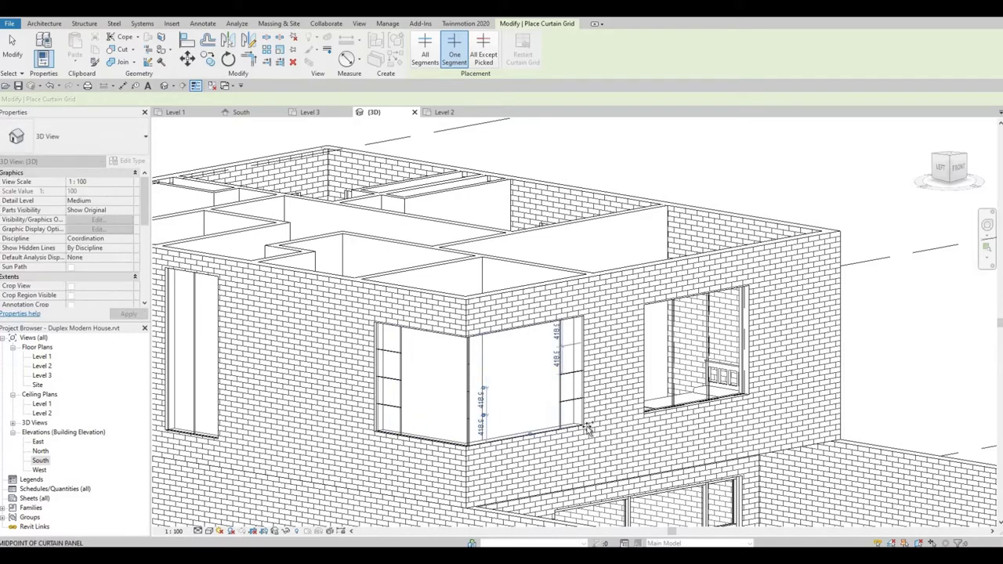
key(Escape)
key(Escape)
shift+middle_drag(588, 429, 583, 461)
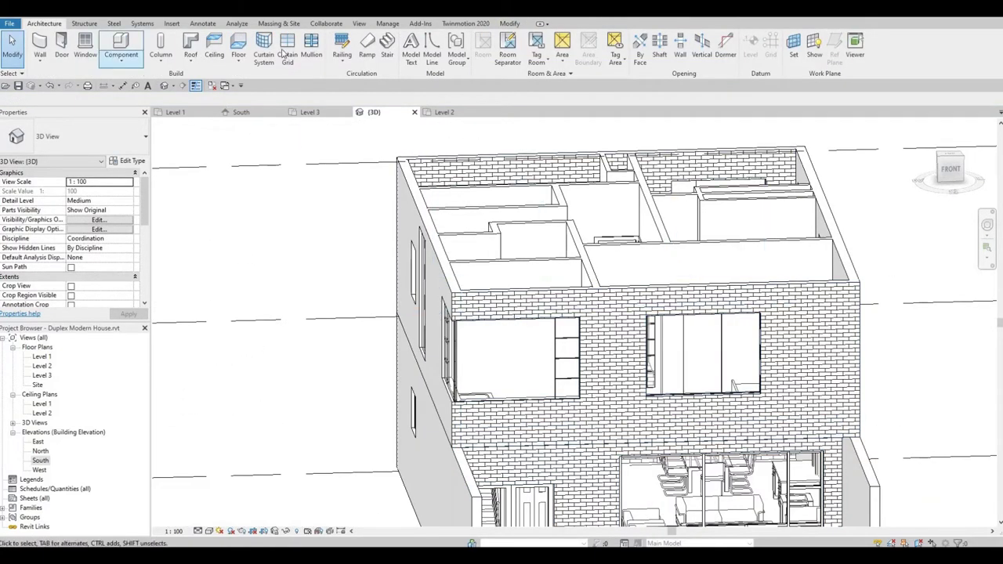
Step: Add Rectangular 50mm x 65mm mullions on all grid lines of the right and left upper windows
click(311, 48)
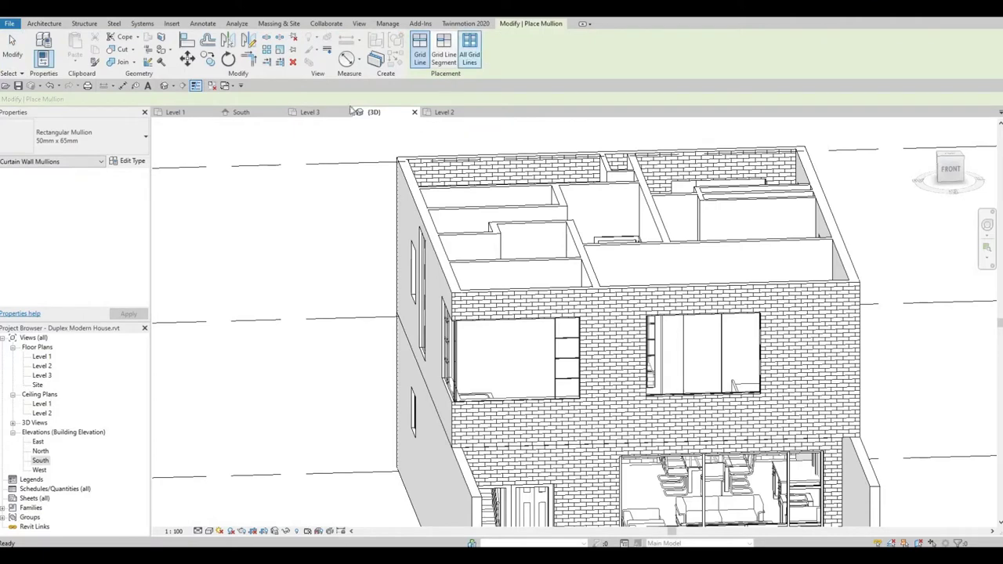
click(470, 52)
click(86, 151)
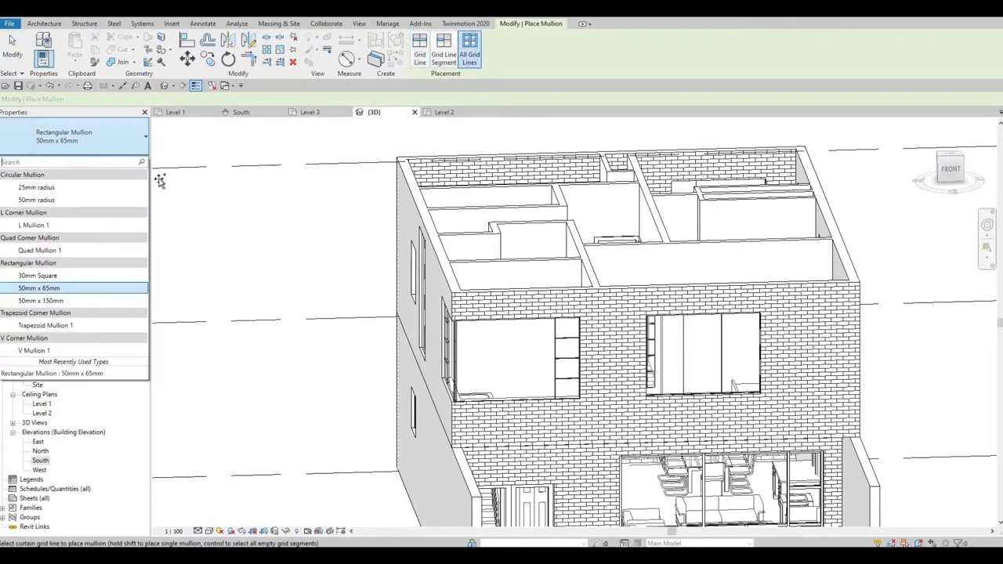
click(649, 347)
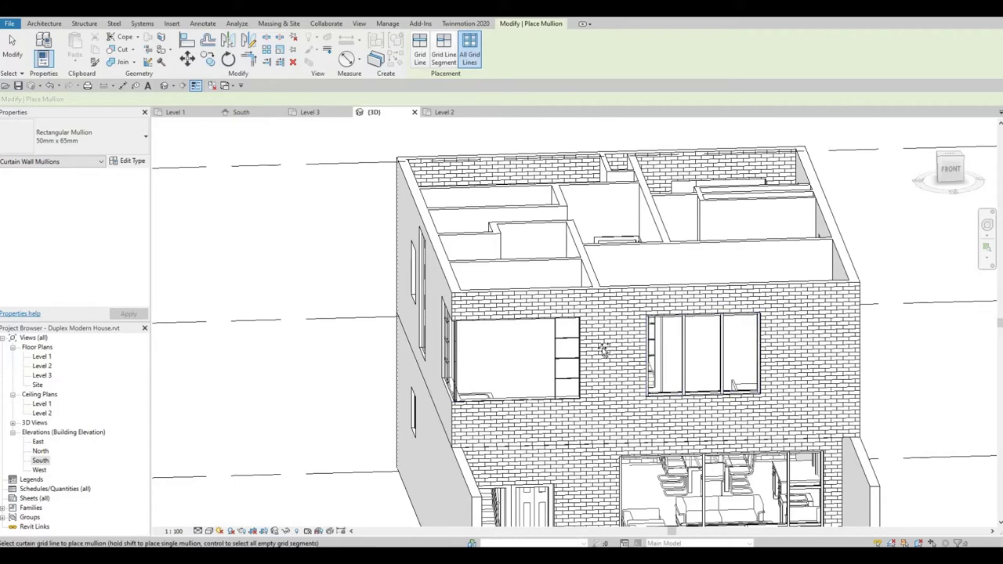
click(554, 352)
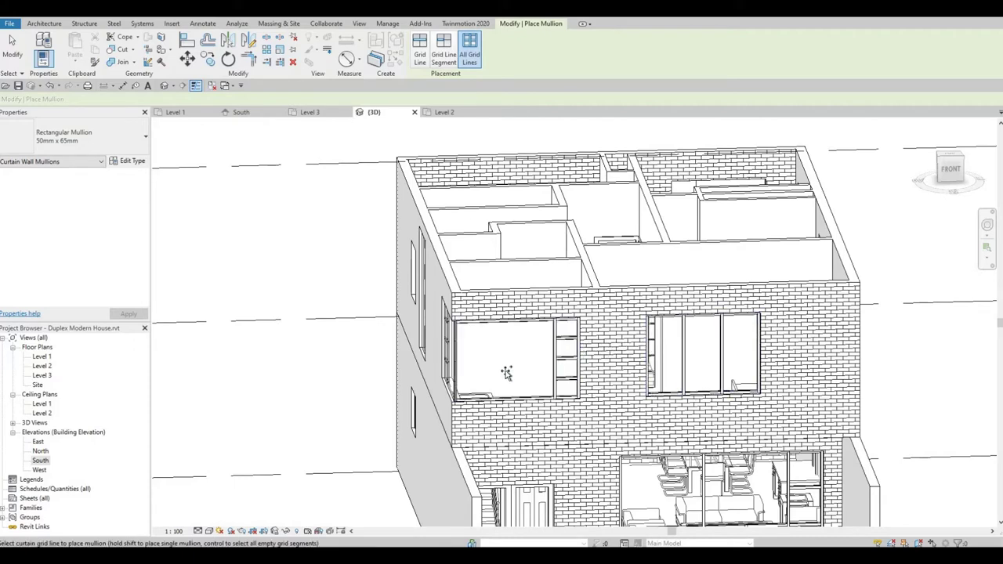
Step: Add the same mullions to the tall narrow Level 3 side-wall window
shift+middle_drag(595, 353, 431, 357)
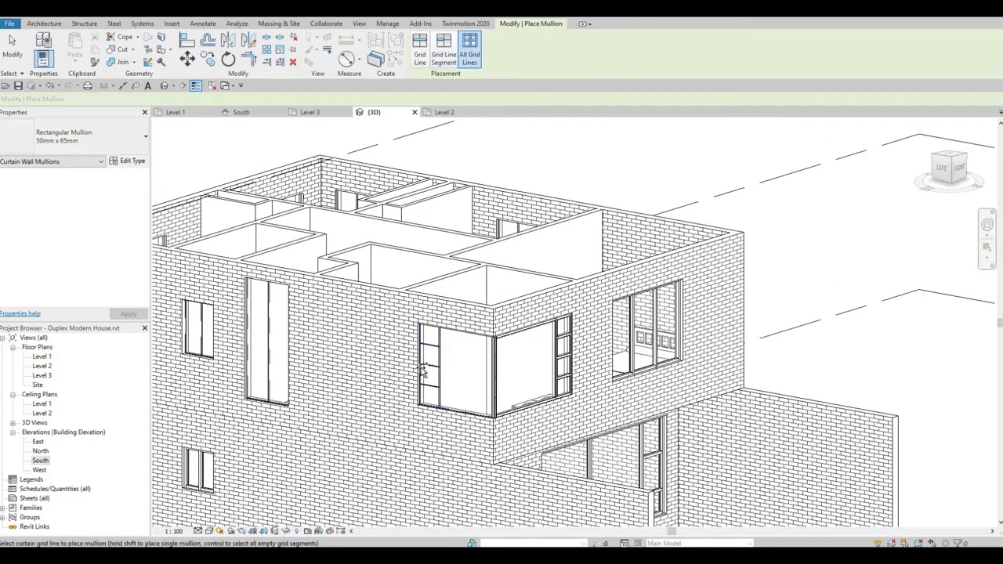
scroll(422, 371, up, 3)
scroll(455, 394, up, 3)
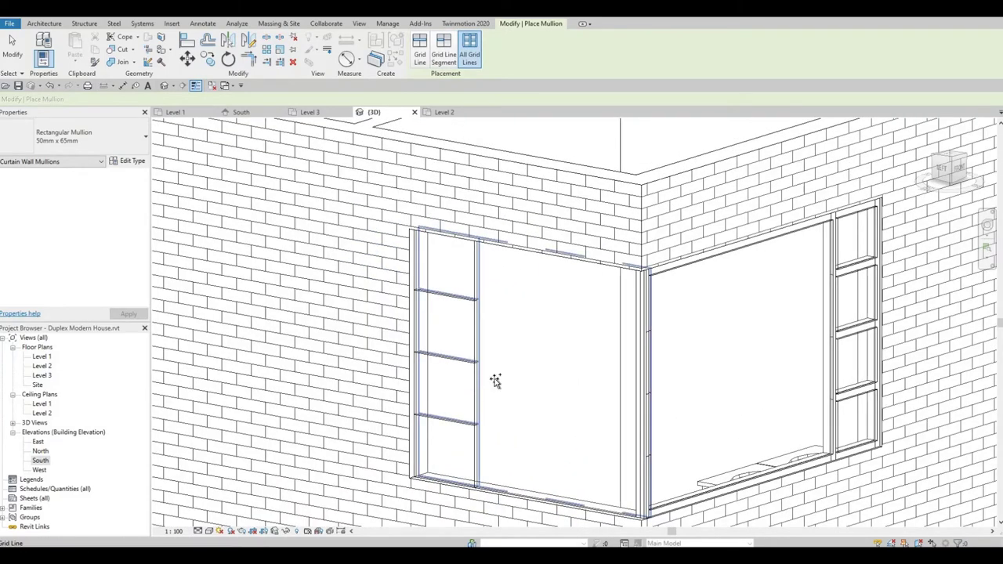
scroll(495, 381, down, 2)
scroll(470, 353, down, 3)
scroll(419, 351, up, 1)
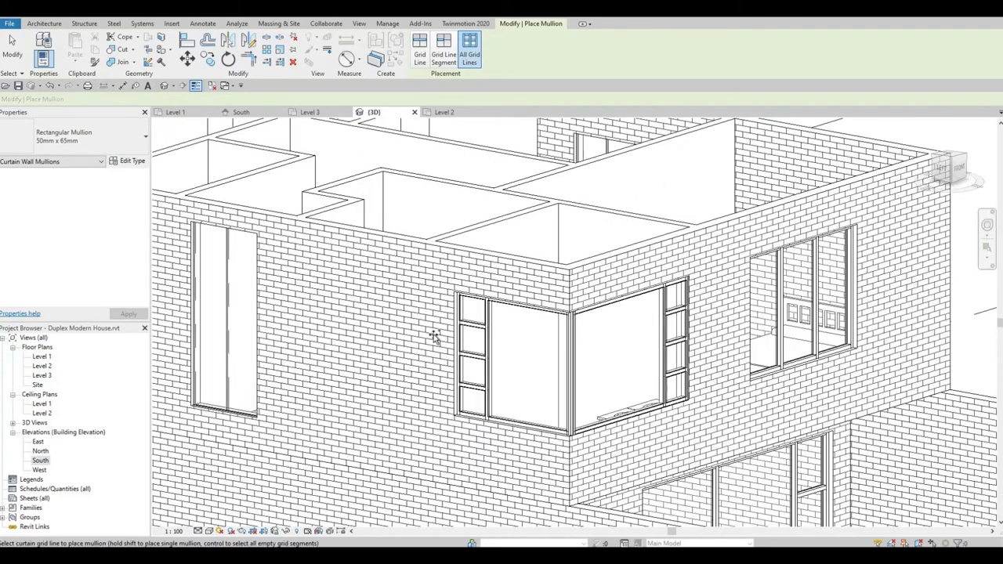
scroll(435, 337, down, 3)
scroll(462, 331, up, 3)
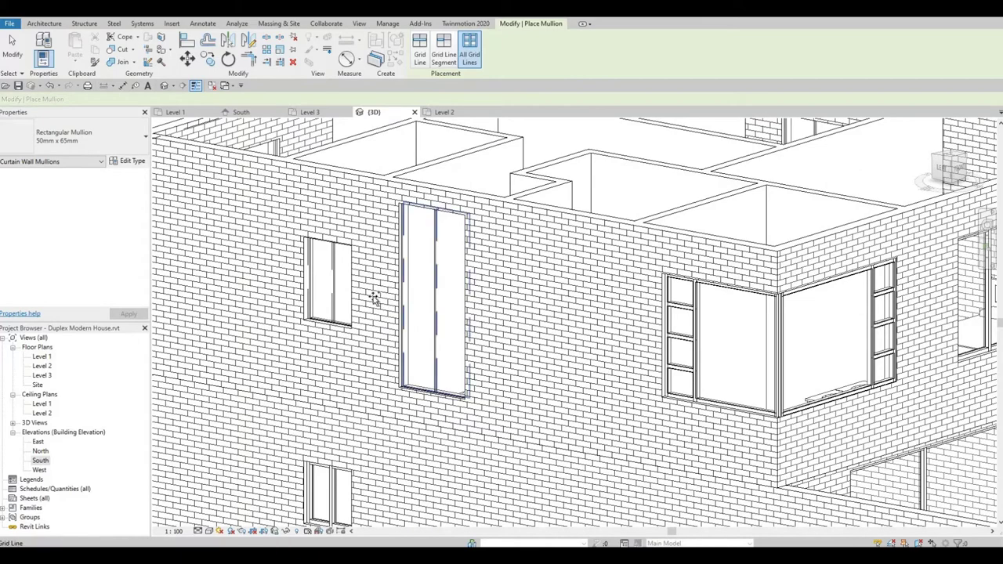
click(436, 291)
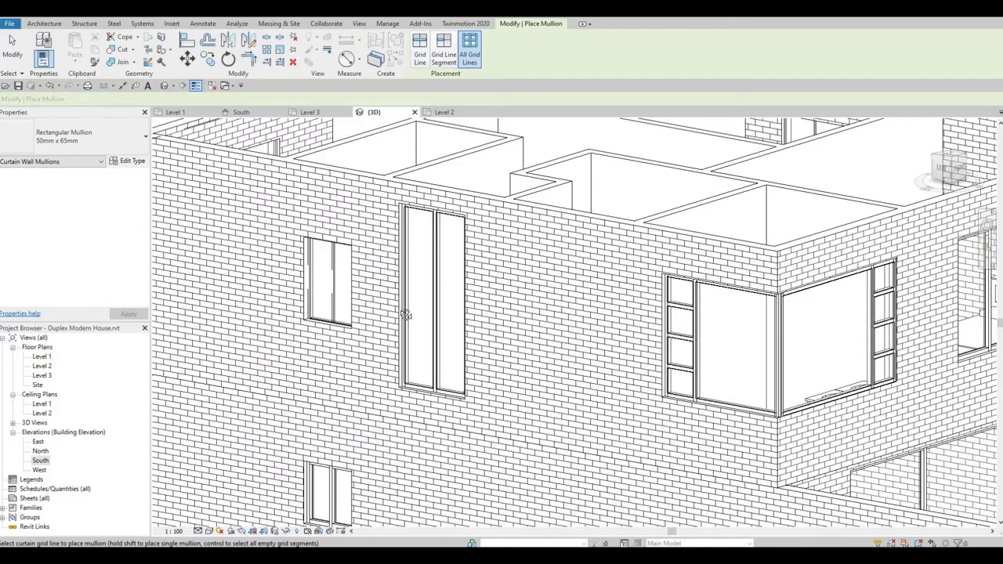
shift+middle_drag(405, 314, 321, 332)
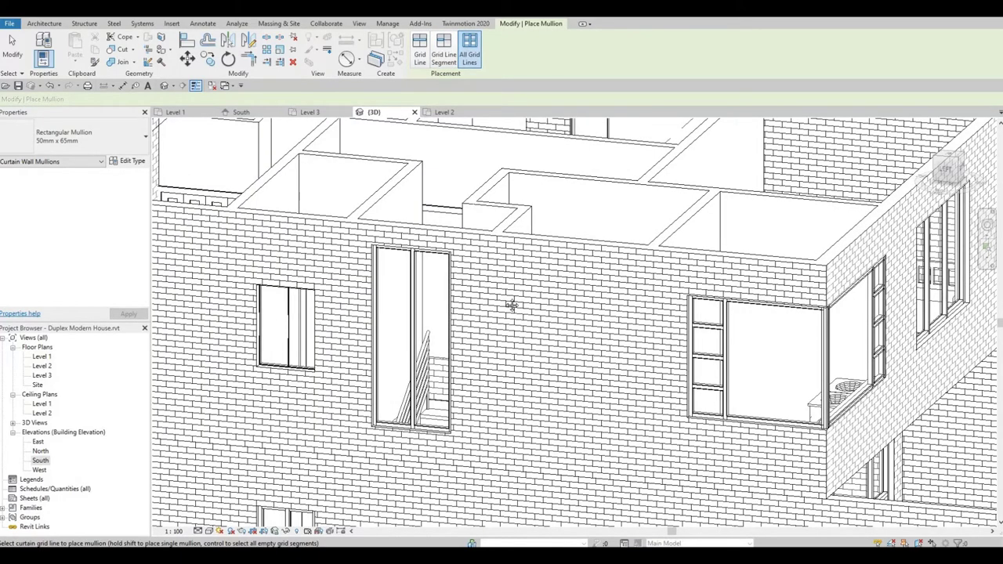
scroll(511, 304, down, 2)
scroll(593, 284, up, 2)
scroll(560, 308, down, 1)
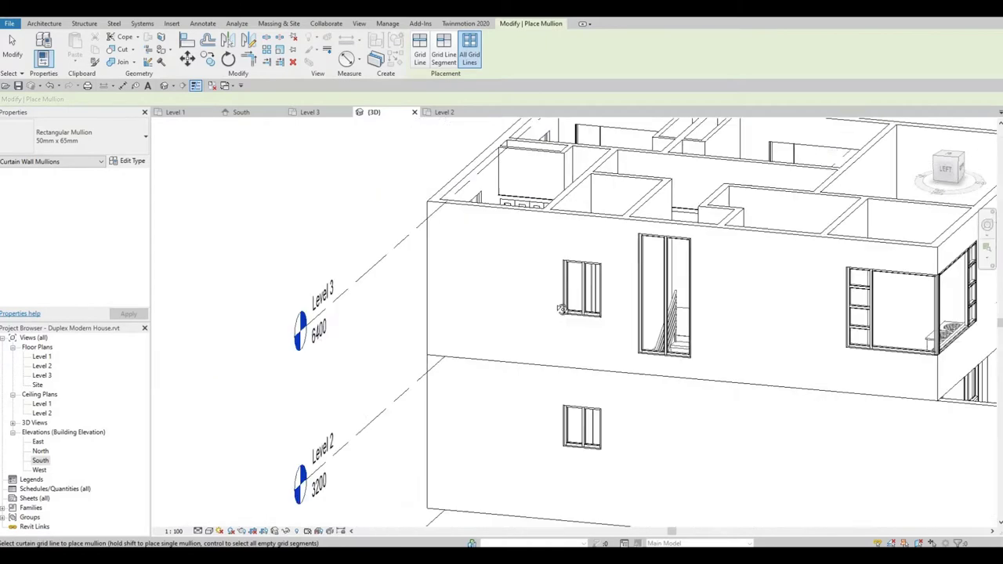
shift+middle_drag(560, 308, 658, 330)
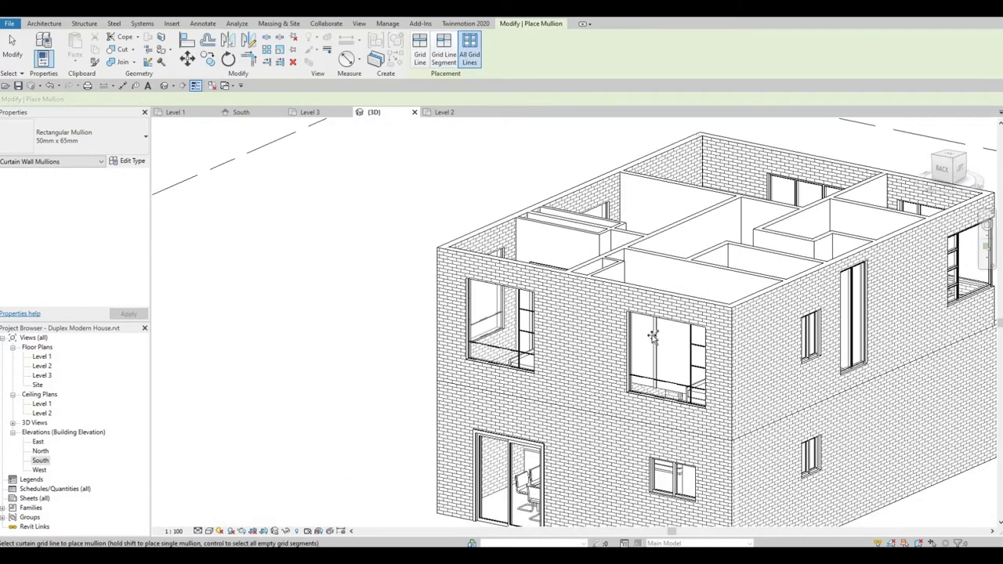
Step: Add mullions to the rear left window's grid lines, then exit the mullion tool
click(535, 344)
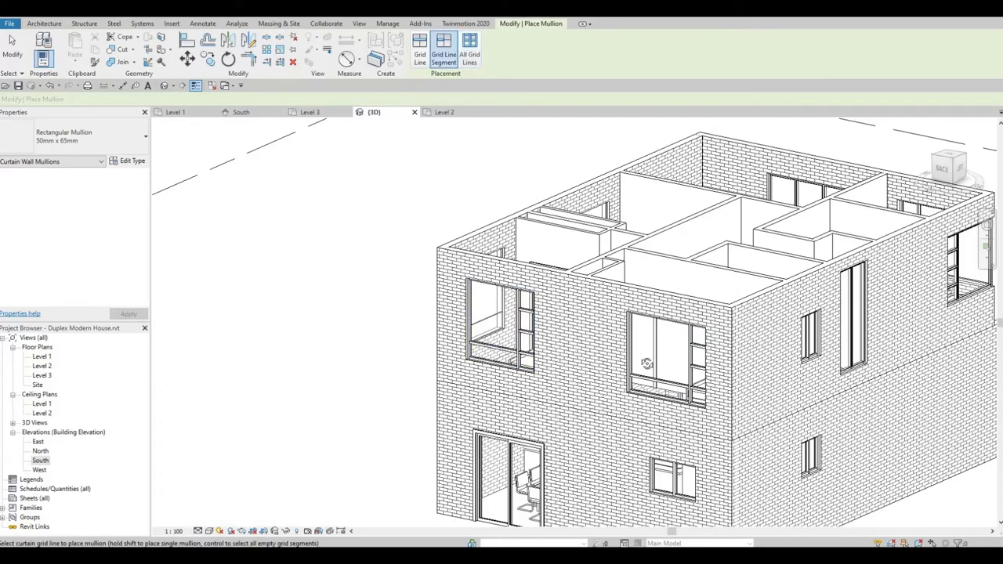
shift+middle_drag(535, 344, 572, 329)
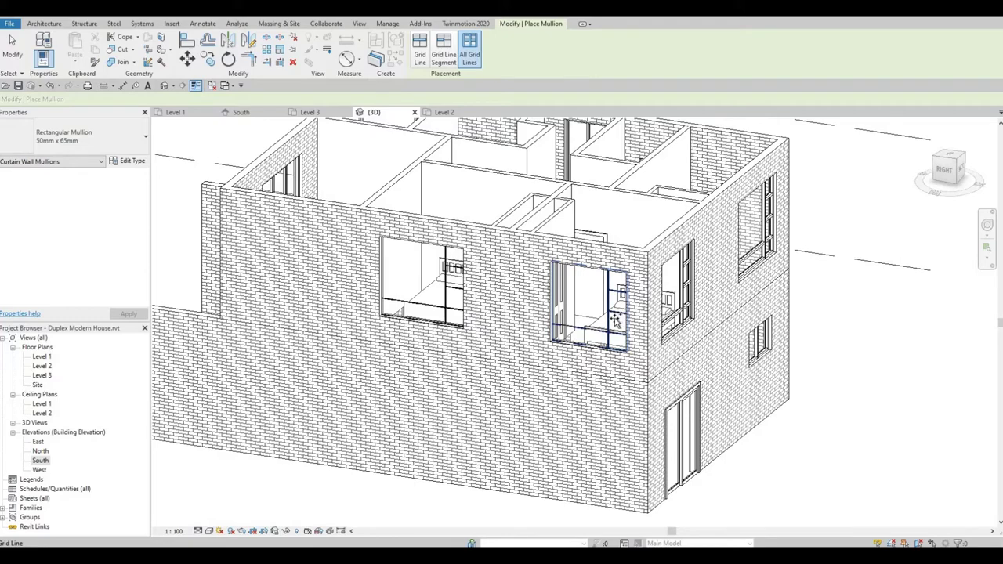
scroll(616, 322, up, 3)
scroll(594, 347, up, 3)
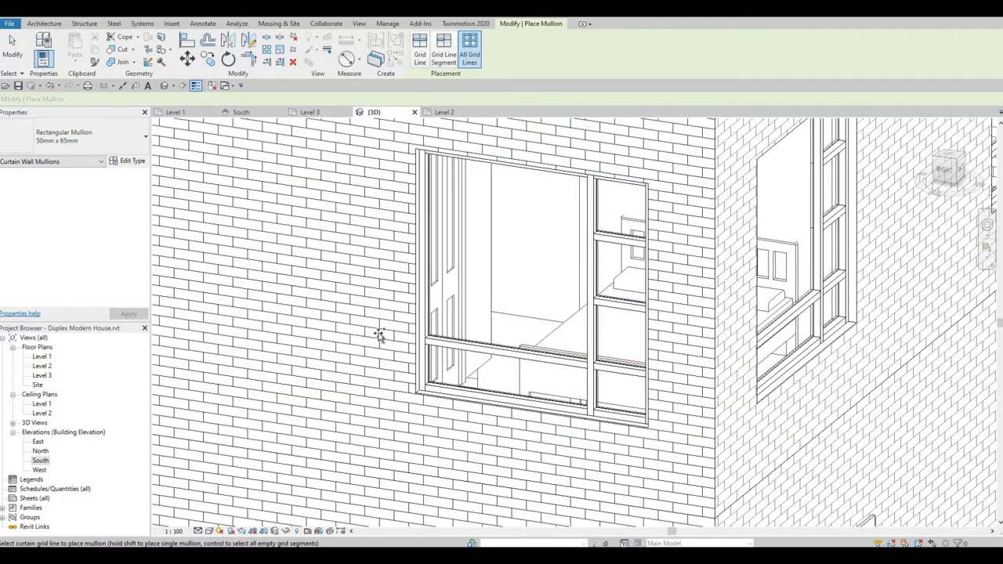
scroll(379, 336, down, 4)
scroll(376, 297, up, 2)
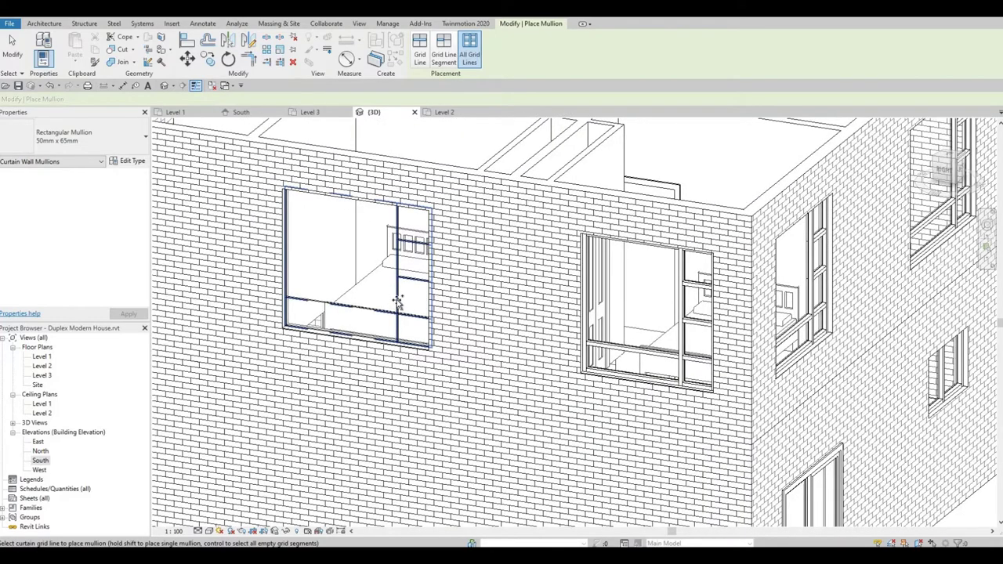
scroll(398, 303, down, 4)
shift+middle_drag(454, 320, 525, 390)
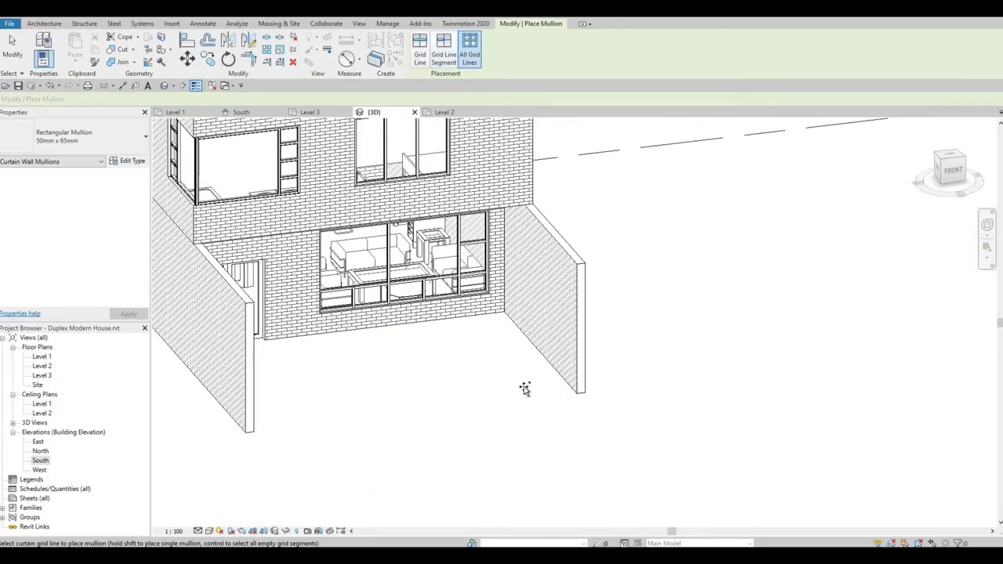
scroll(470, 353, down, 2)
scroll(317, 300, up, 3)
scroll(329, 301, up, 2)
scroll(341, 302, up, 2)
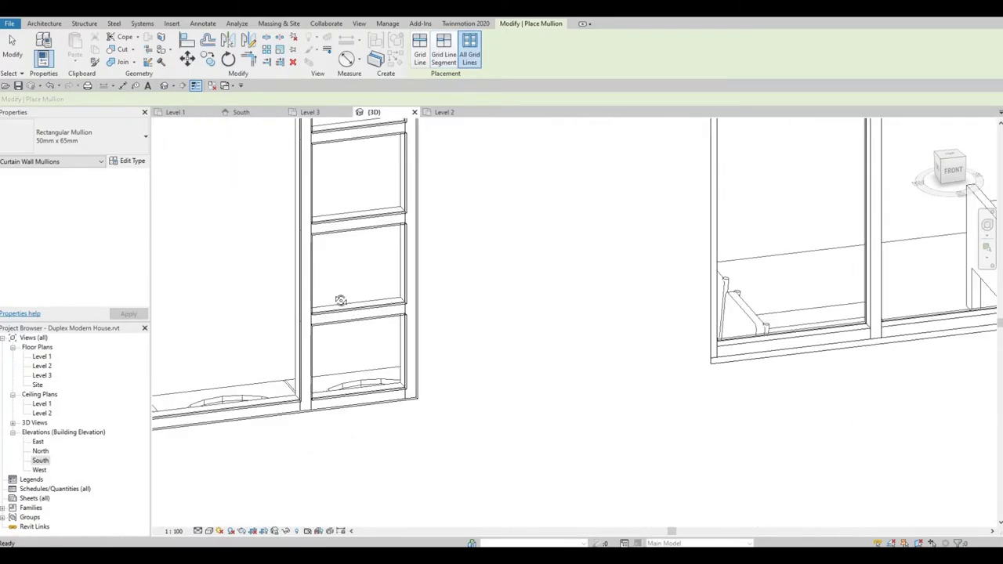
key(Escape)
scroll(306, 282, down, 2)
Step: Zoom onto the window corner and try selecting the corner mullion
scroll(459, 271, down, 2)
scroll(478, 262, down, 2)
scroll(408, 209, up, 1)
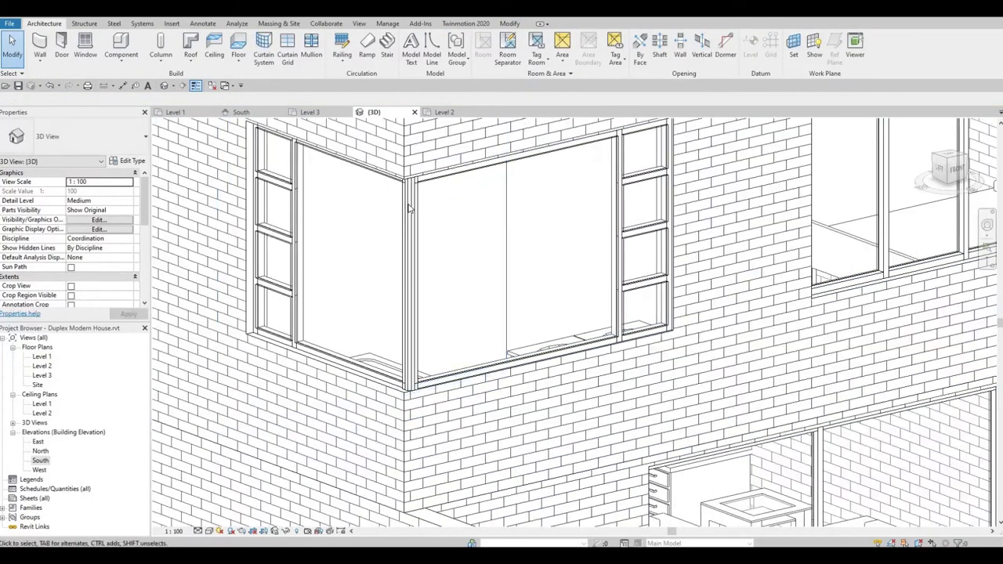
scroll(408, 208, up, 2)
scroll(373, 223, up, 1)
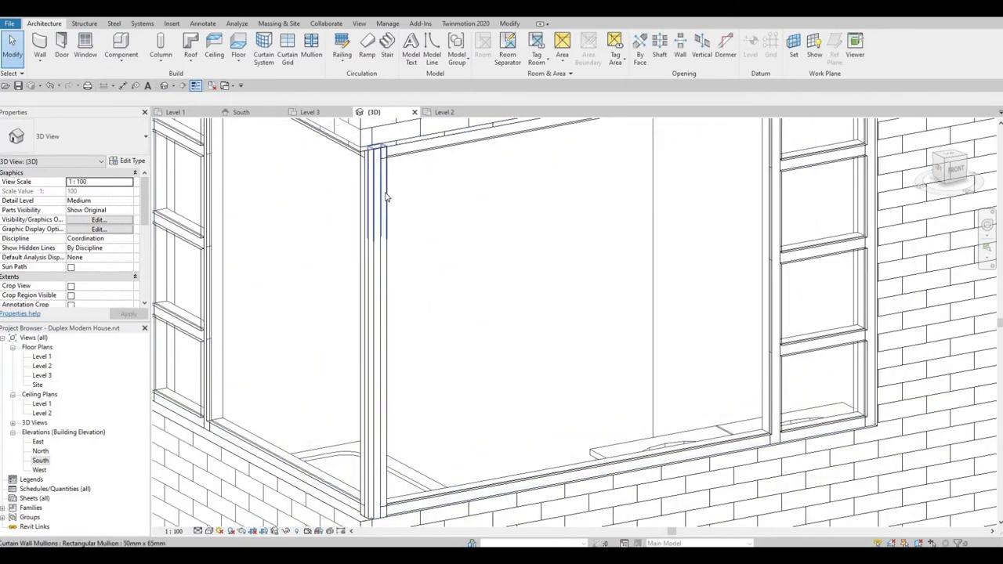
click(384, 196)
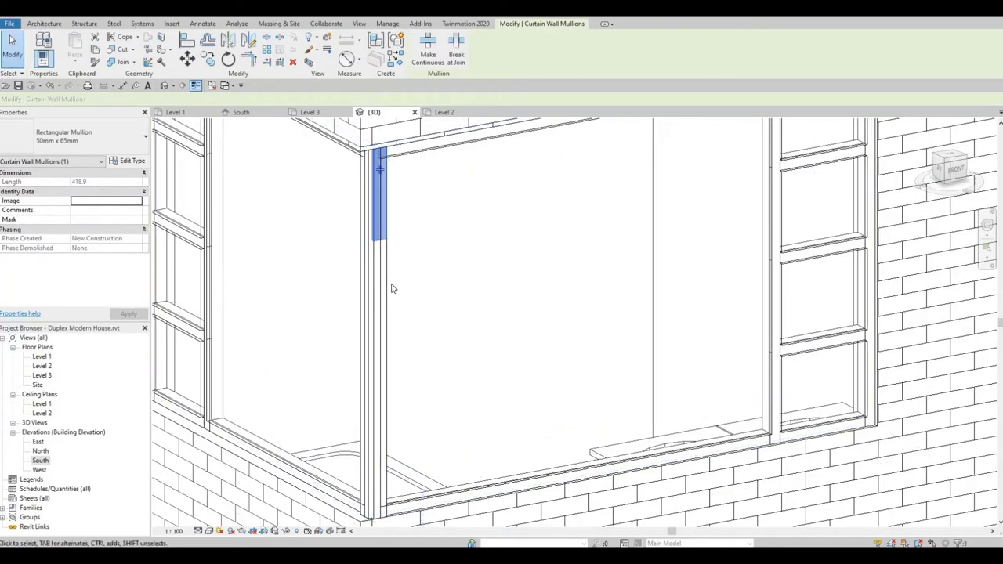
shift+middle_drag(386, 293, 378, 293)
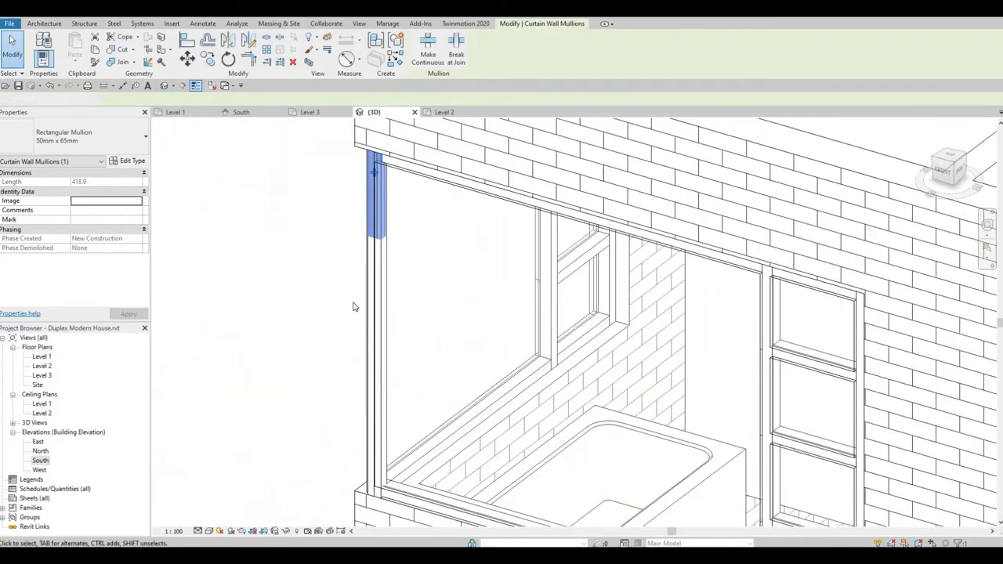
key(Escape)
Step: Tab-cycle to the upper corner mullion segment and delete it
key(Tab)
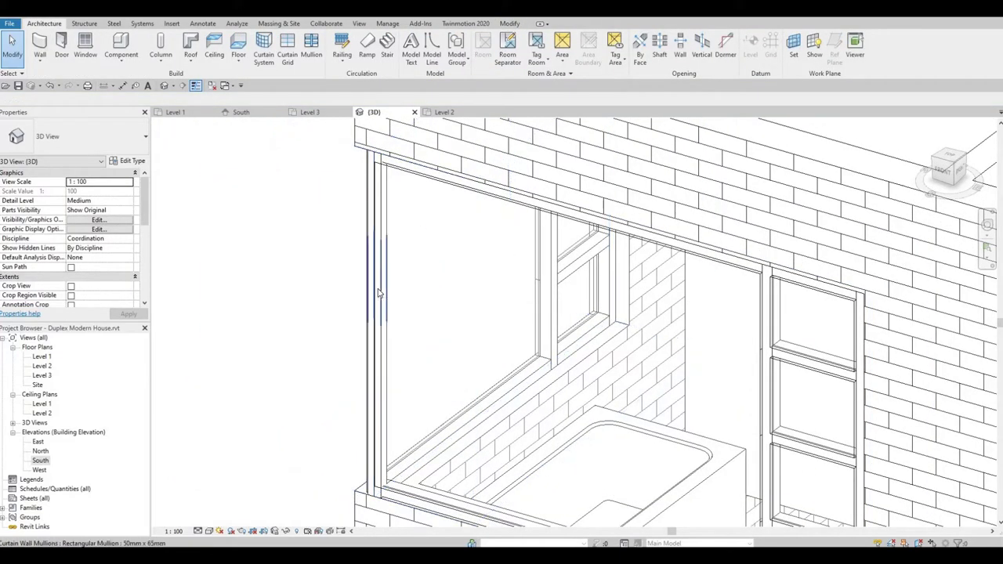
key(Tab)
key(Tab)
key(Tab)
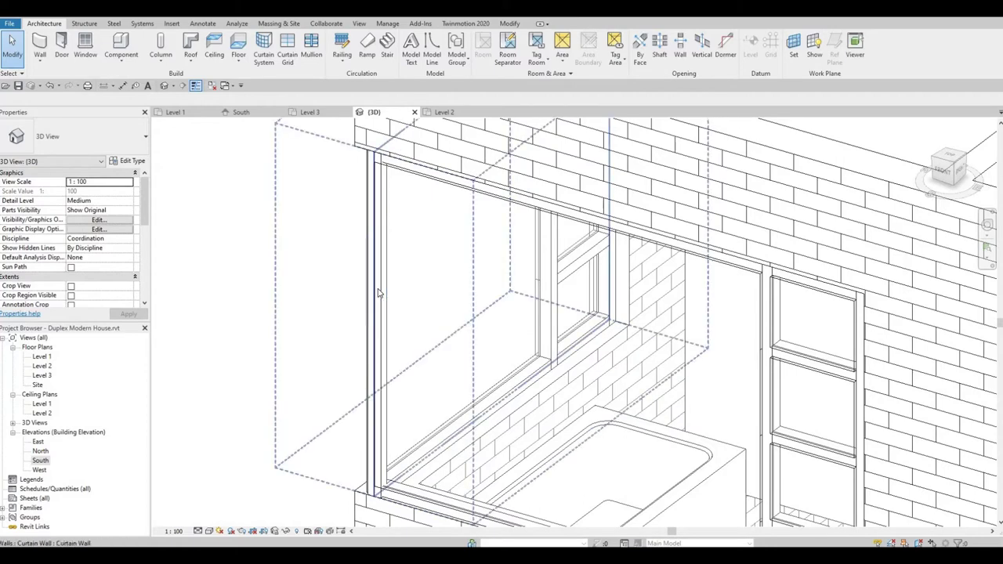
key(Tab)
mouse_move(366, 298)
shift+middle_down()
mouse_move(586, 155)
mouse_move(362, 157)
shift+middle_up()
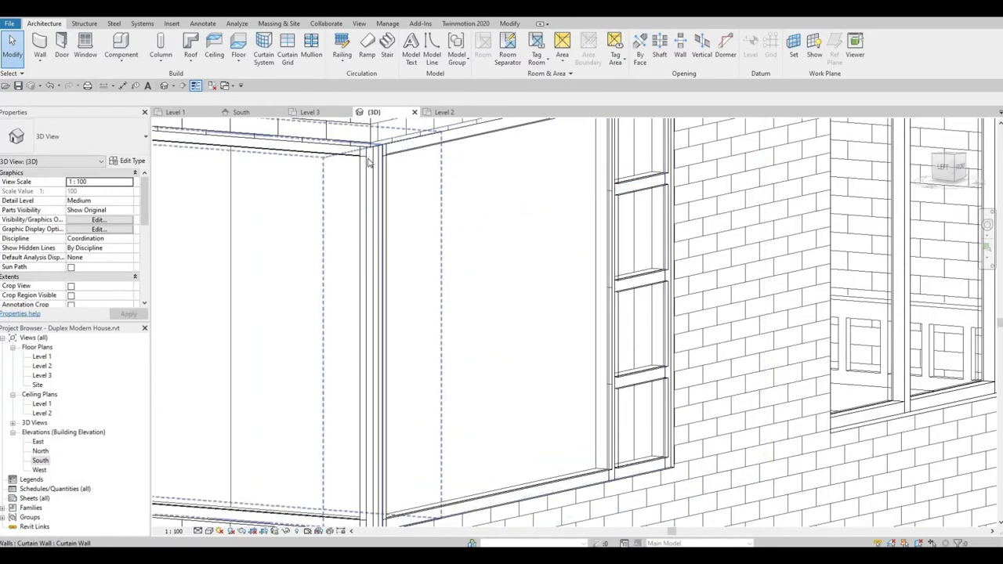
click(363, 172)
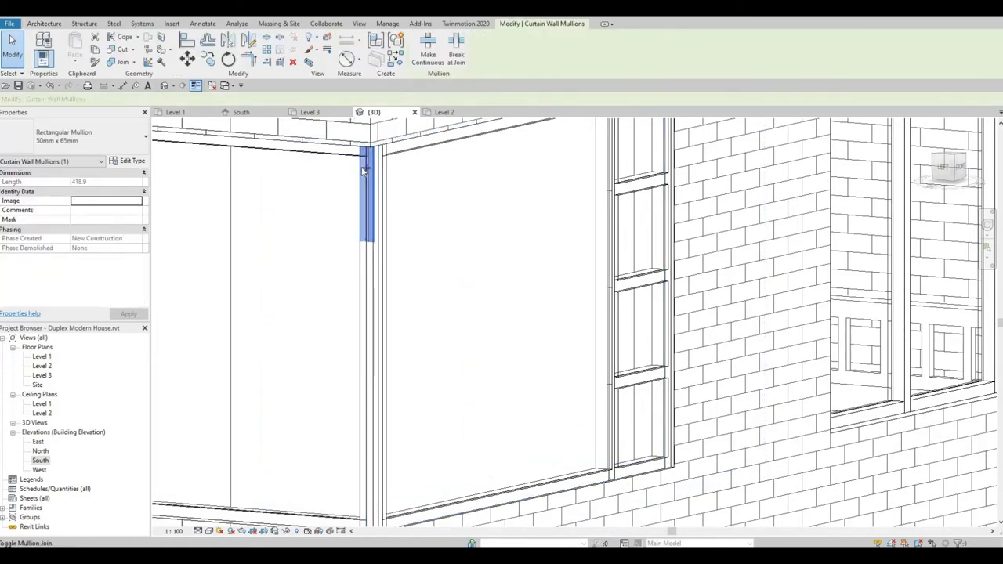
key(Delete)
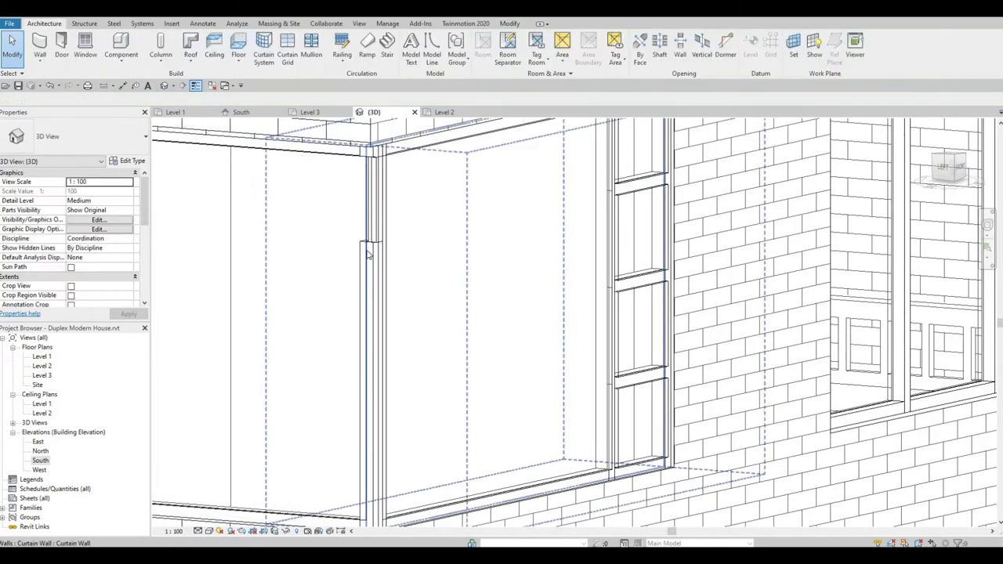
click(362, 247)
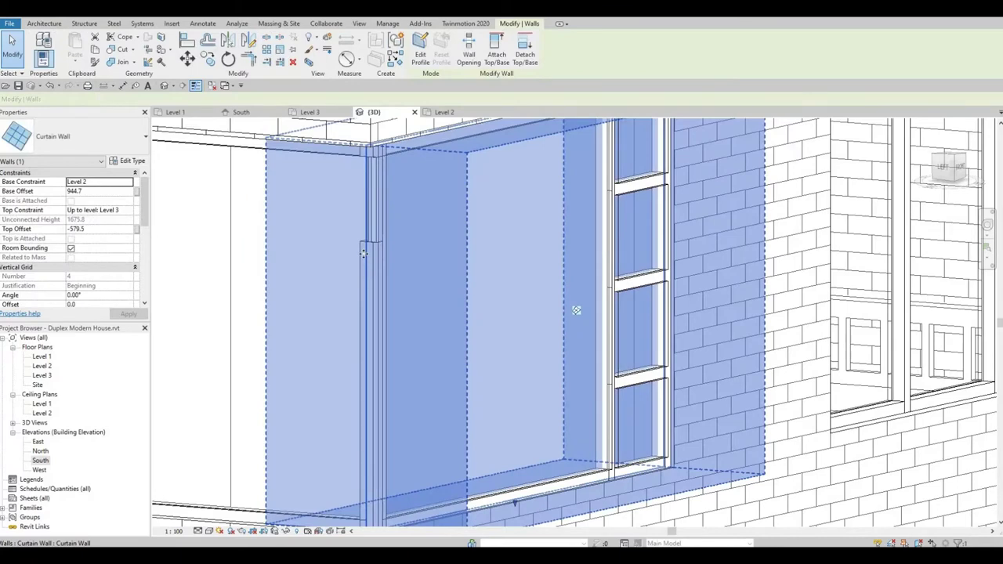
key(Escape)
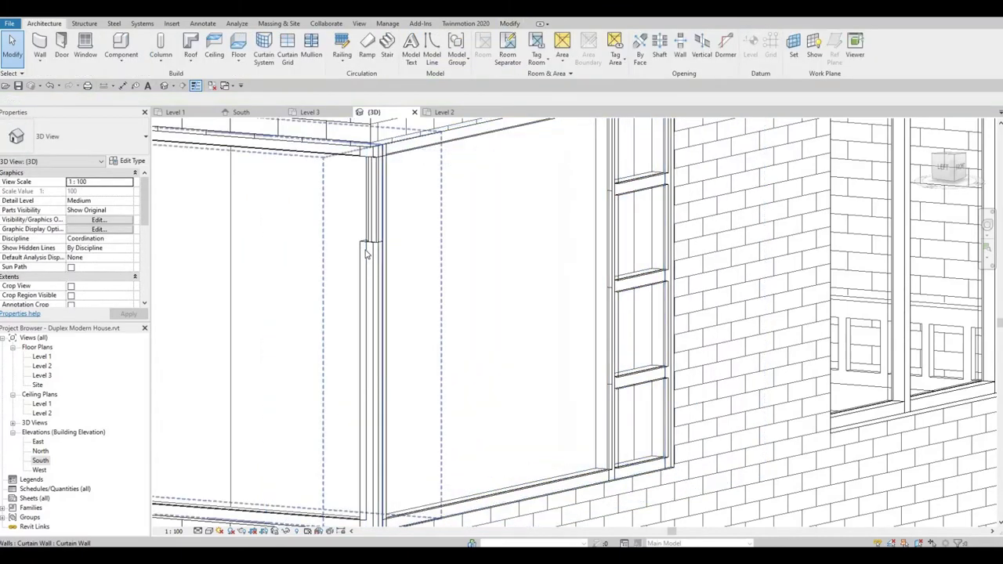
key(Tab)
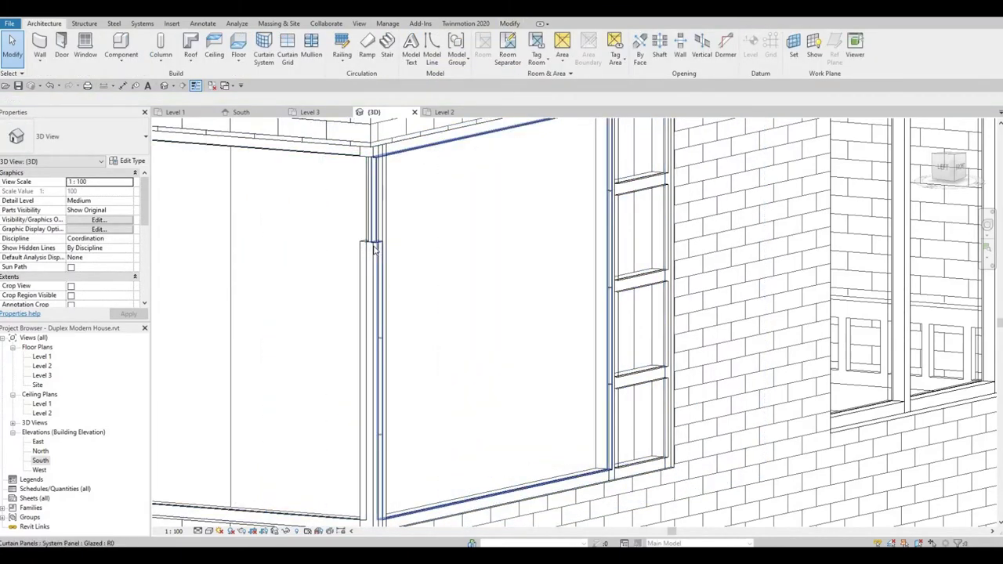
key(Tab)
key(Tab)
click(374, 249)
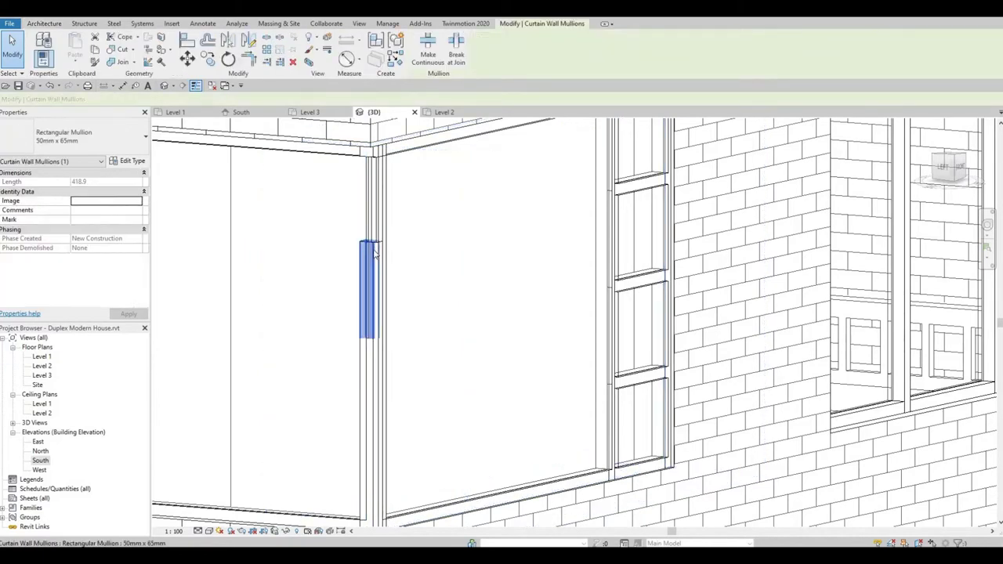
key(Escape)
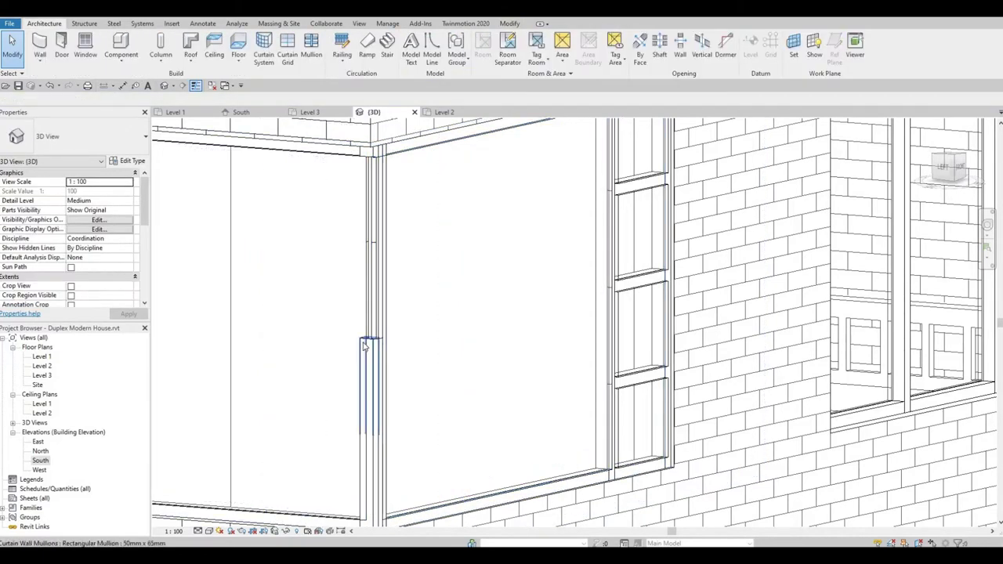
key(Tab)
click(363, 345)
key(Escape)
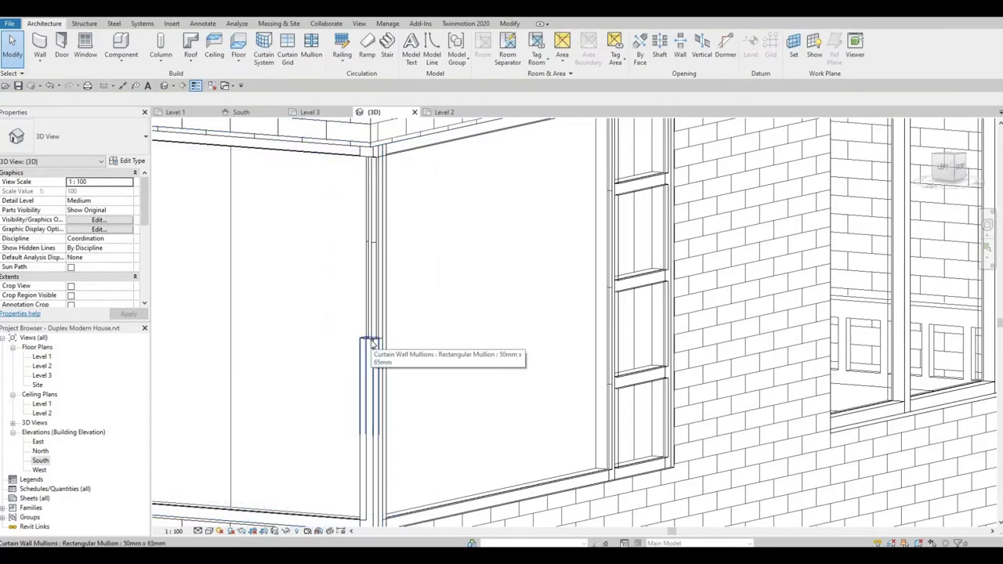
key(Tab)
key(Tab)
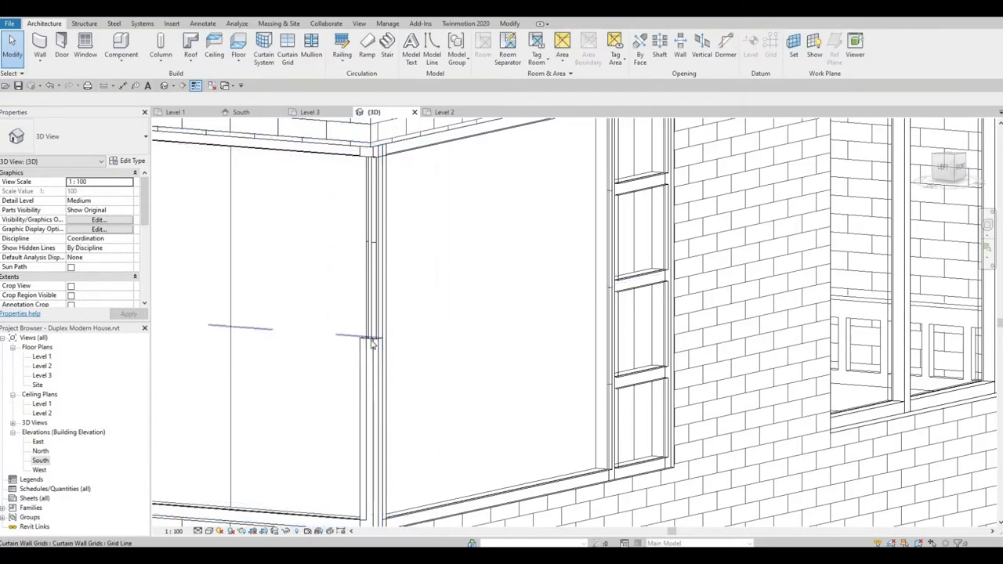
key(Tab)
key(Tab)
key(Tab)
key(Tab)
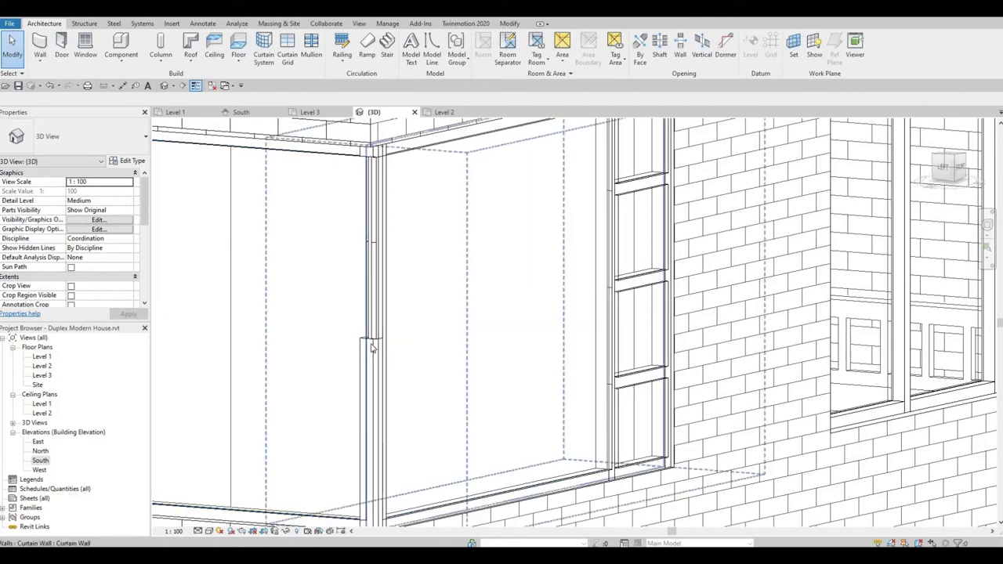
key(Tab)
click(372, 348)
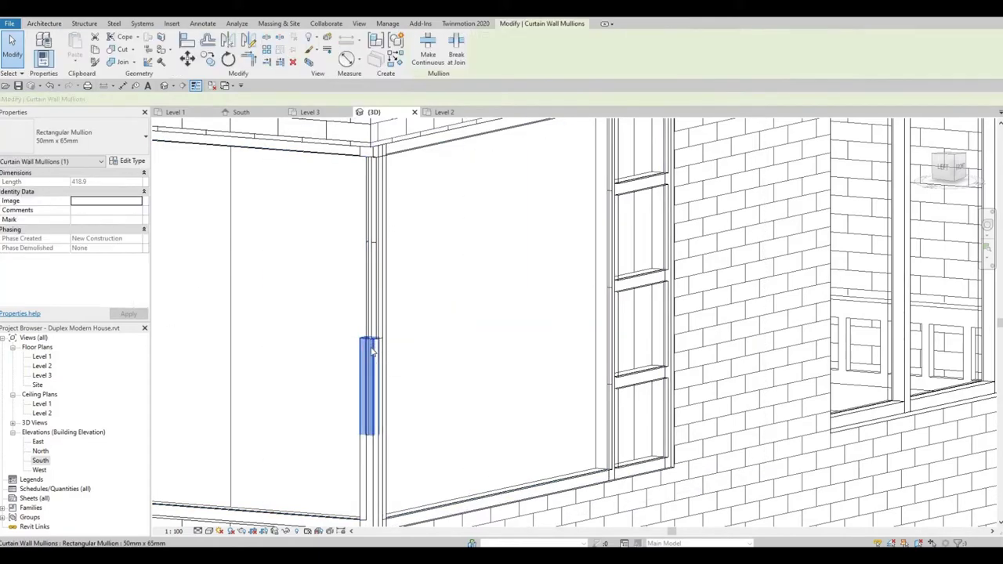
key(Escape)
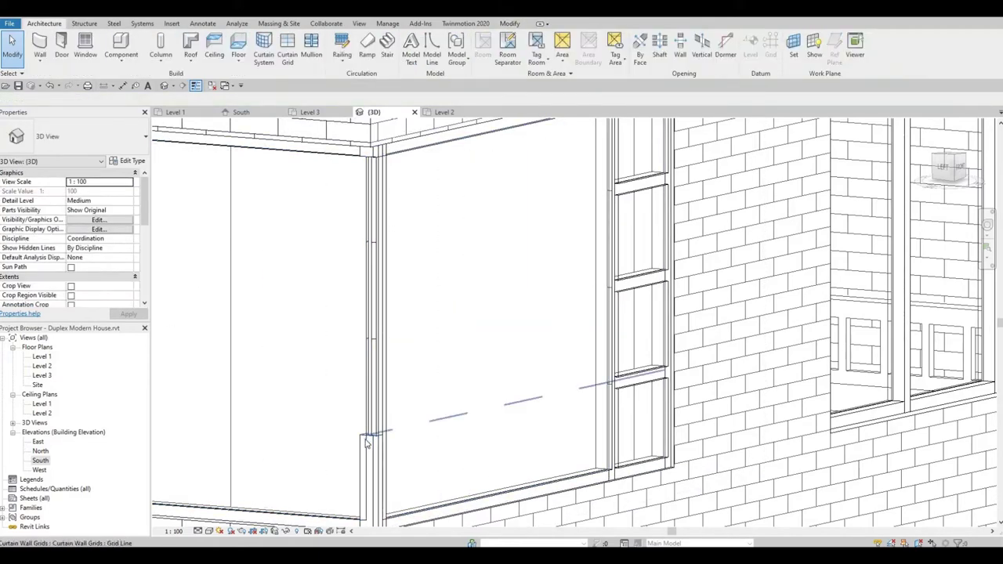
key(Tab)
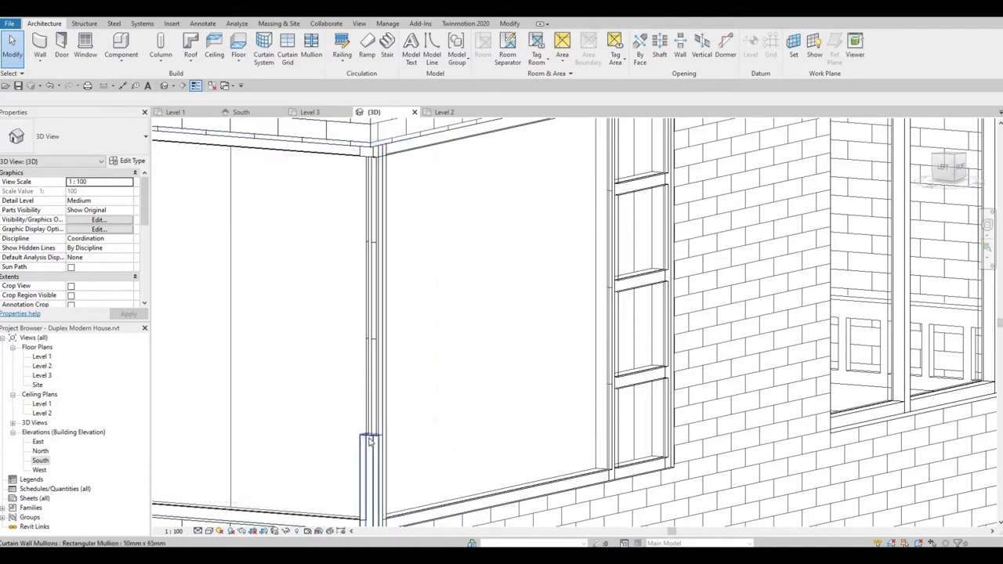
click(370, 441)
key(Escape)
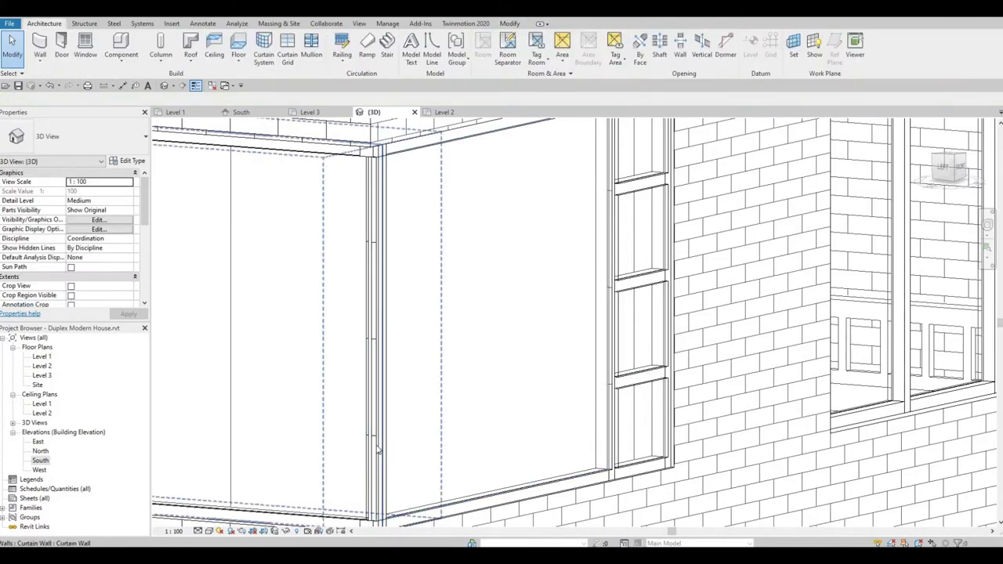
mouse_move(402, 407)
shift+middle_down()
mouse_move(392, 431)
mouse_move(347, 463)
mouse_move(313, 425)
mouse_move(403, 253)
mouse_move(392, 224)
shift+middle_up()
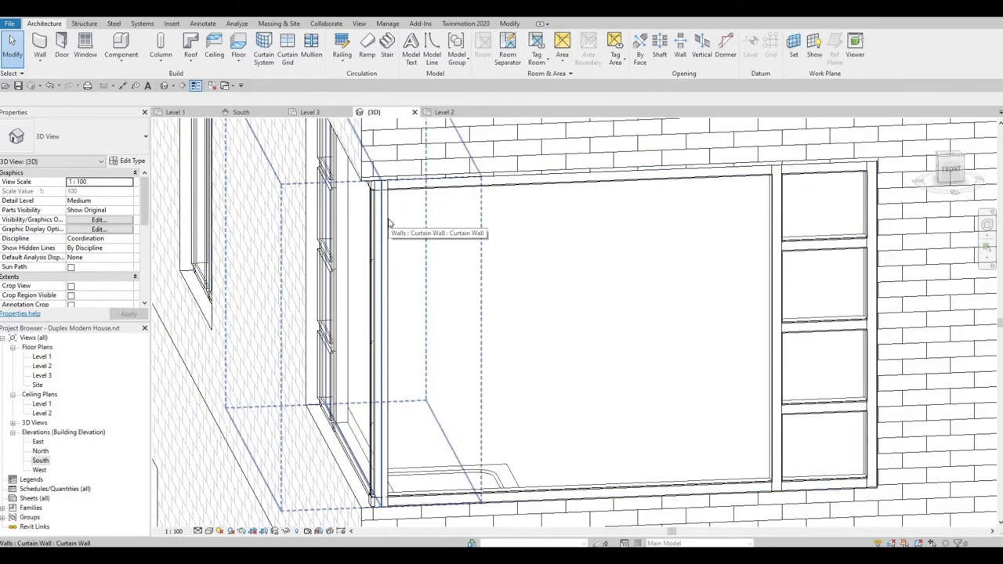
click(386, 222)
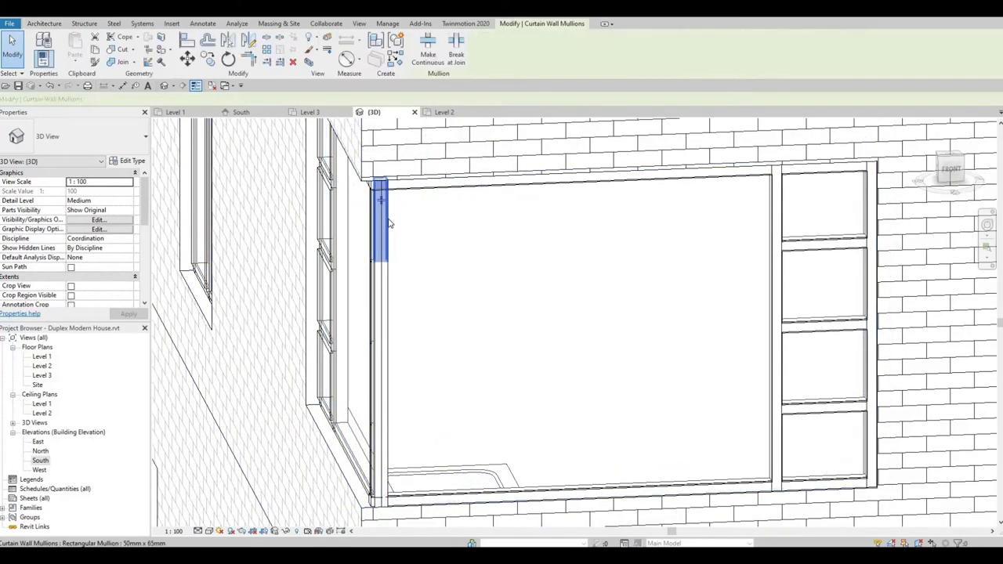
key(Escape)
click(384, 266)
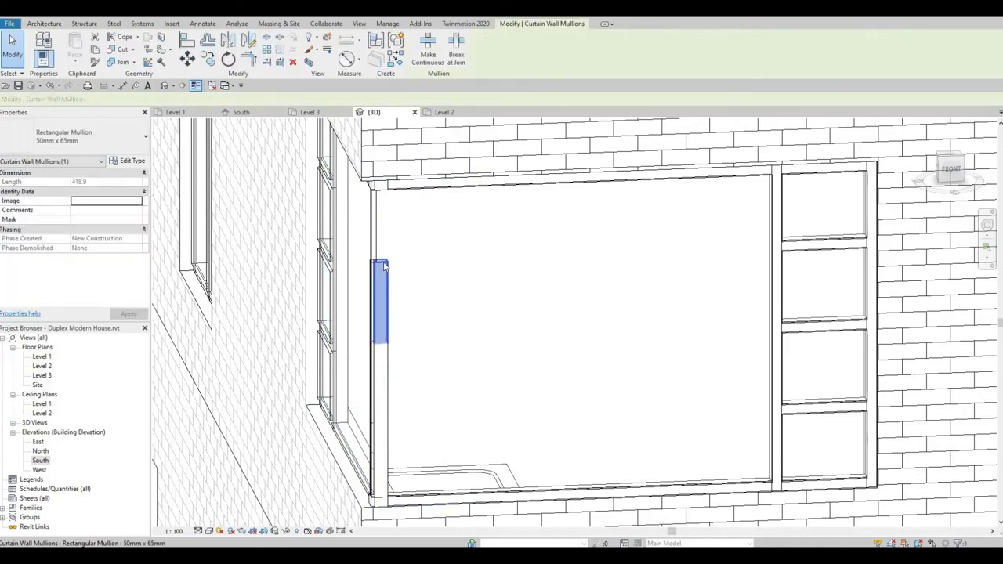
key(Escape)
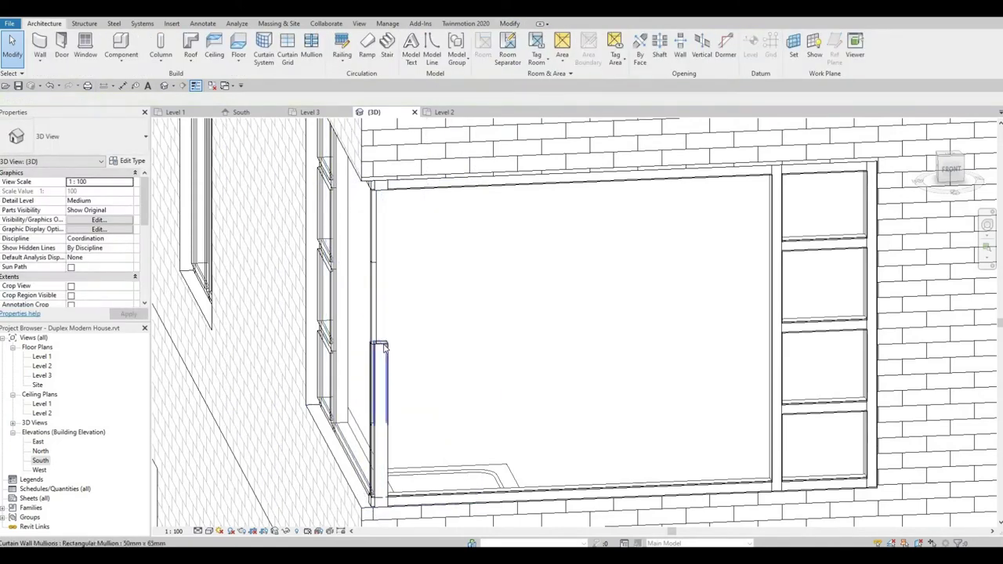
click(383, 392)
key(Escape)
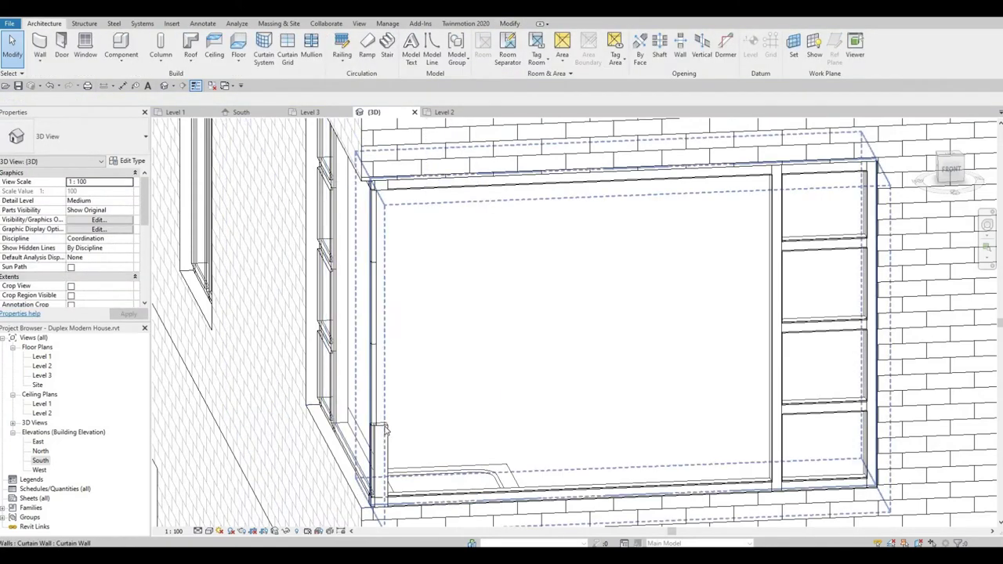
key(Tab)
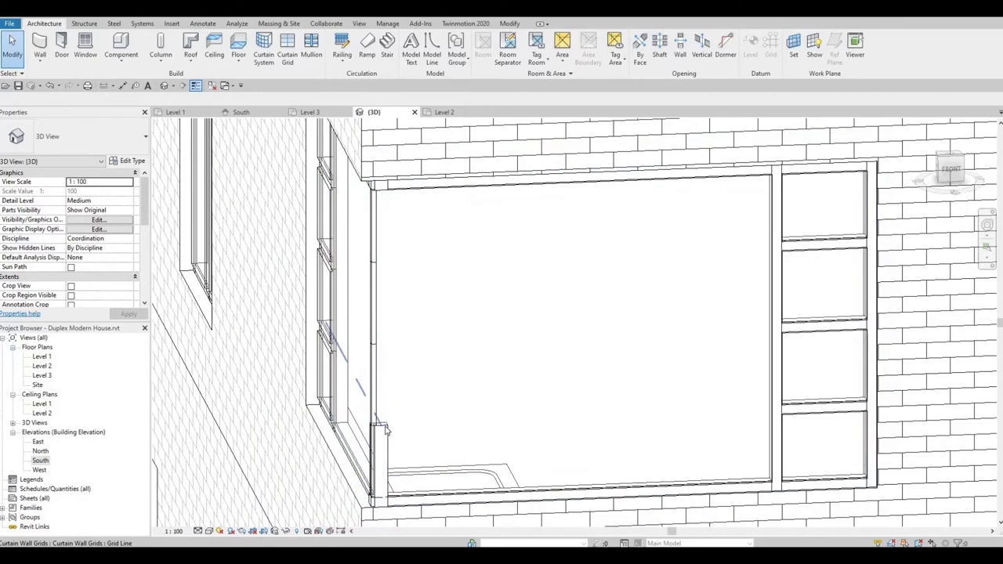
key(Tab)
key(Tab)
click(385, 431)
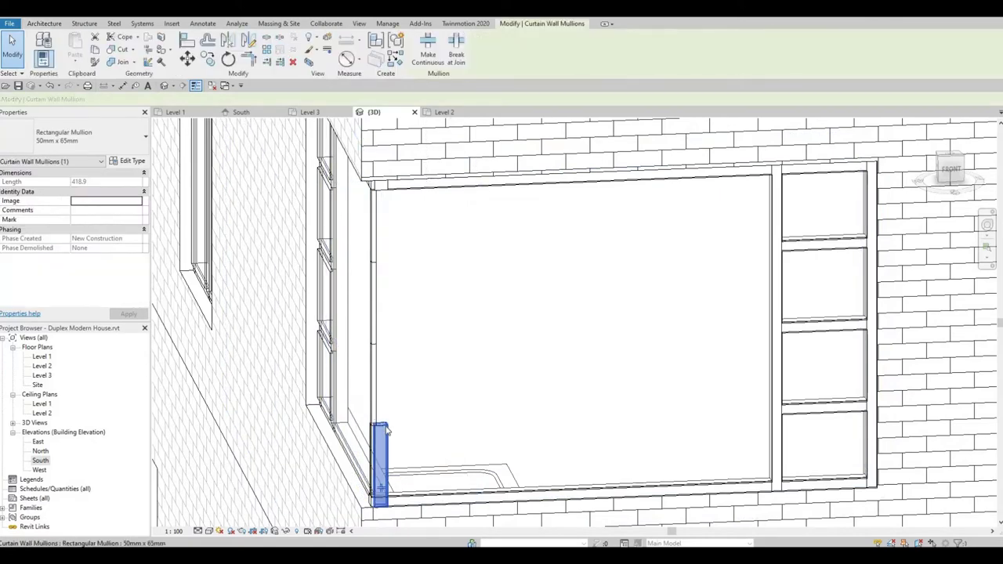
key(Escape)
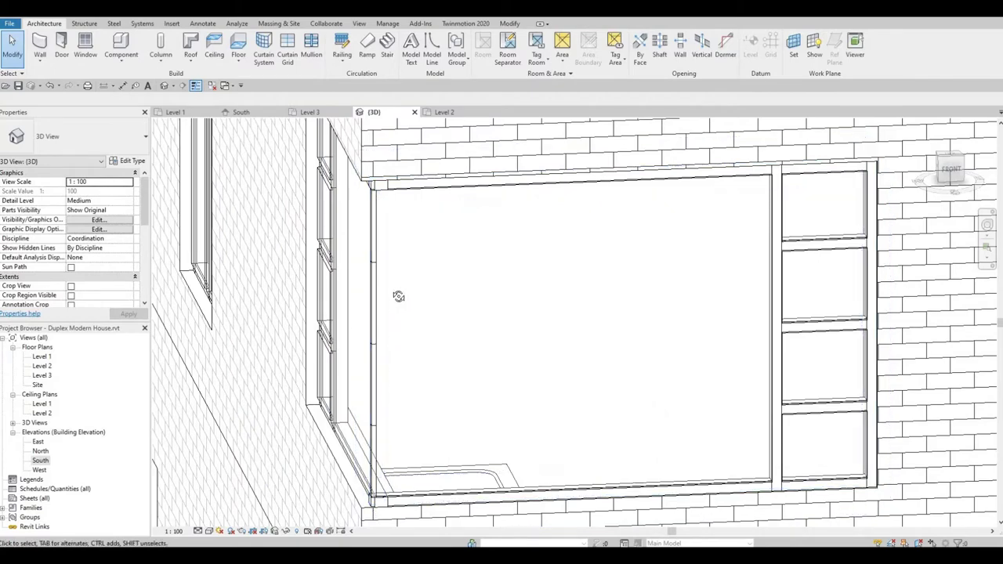
mouse_move(398, 296)
shift+middle_down()
mouse_move(449, 284)
mouse_move(392, 228)
shift+middle_up()
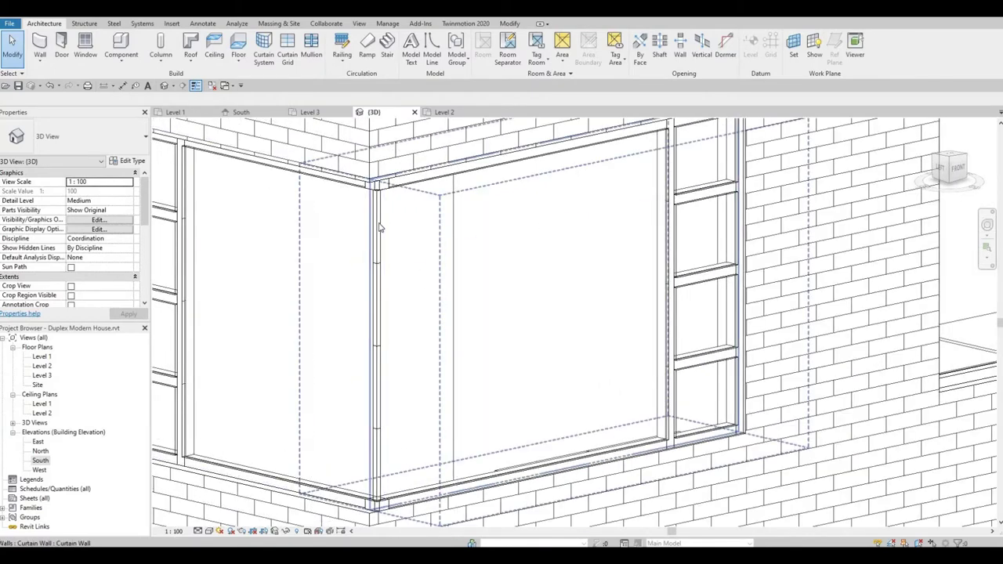
key(Tab)
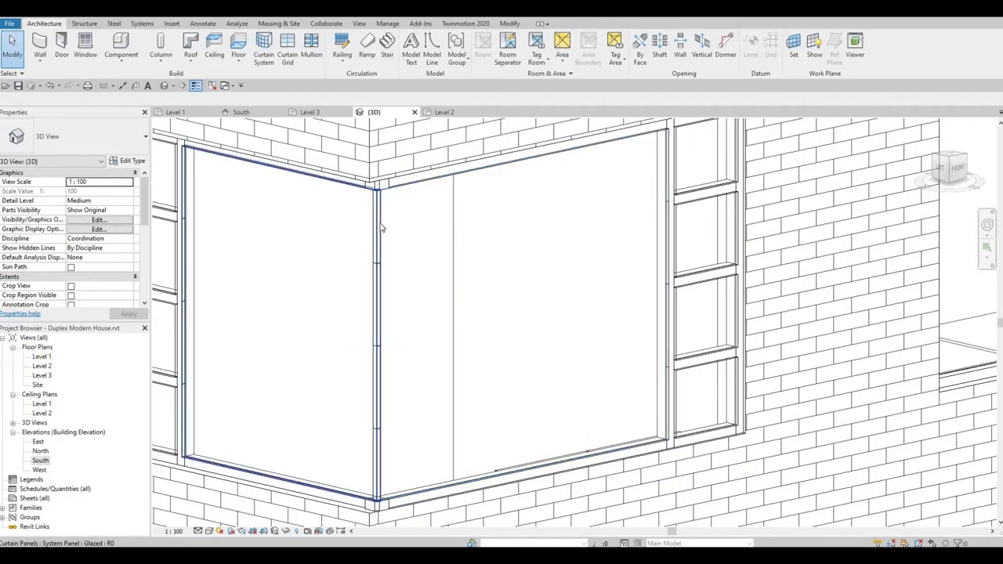
key(Tab)
mouse_move(415, 274)
shift+middle_down()
mouse_move(373, 345)
mouse_move(437, 308)
mouse_move(365, 409)
mouse_move(312, 290)
mouse_move(405, 329)
shift+middle_up()
mouse_move(549, 280)
shift+middle_down()
mouse_move(395, 236)
mouse_move(246, 316)
shift+middle_up()
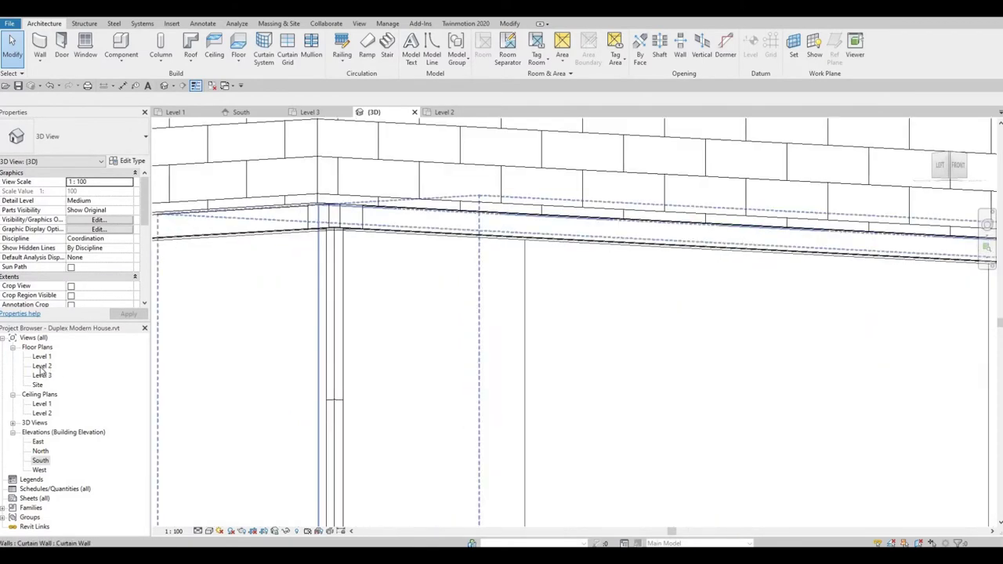
Step: Open the Level 2 floor plan and zoom in on the curtain wall corner
double_click(42, 366)
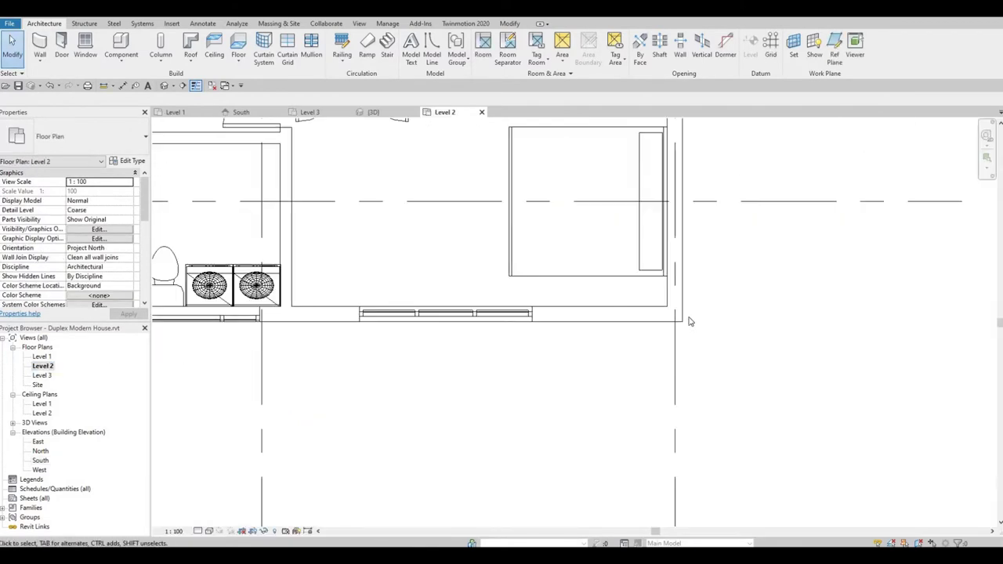
scroll(584, 274, up, 2)
scroll(510, 264, up, 2)
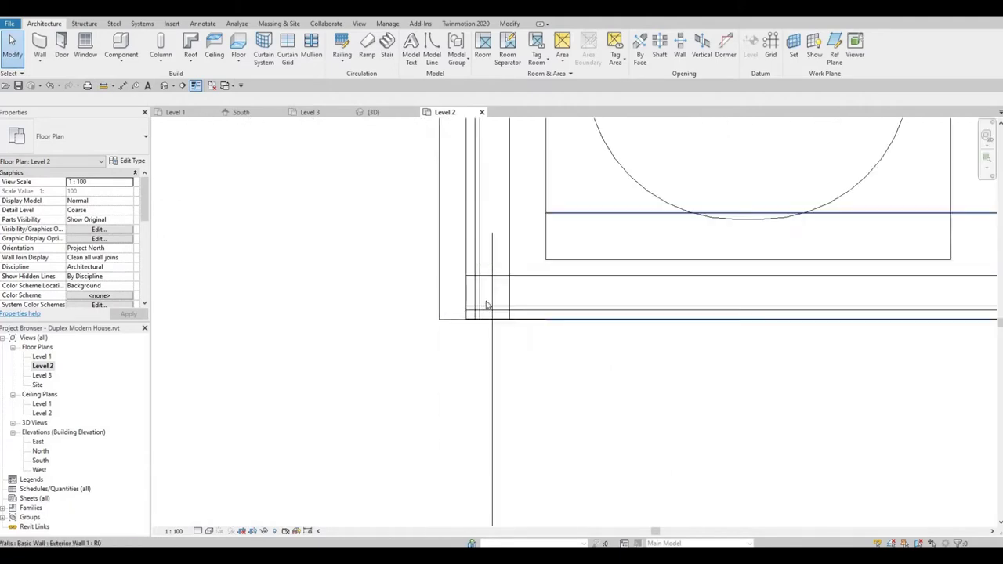
scroll(481, 262, up, 2)
scroll(473, 261, up, 2)
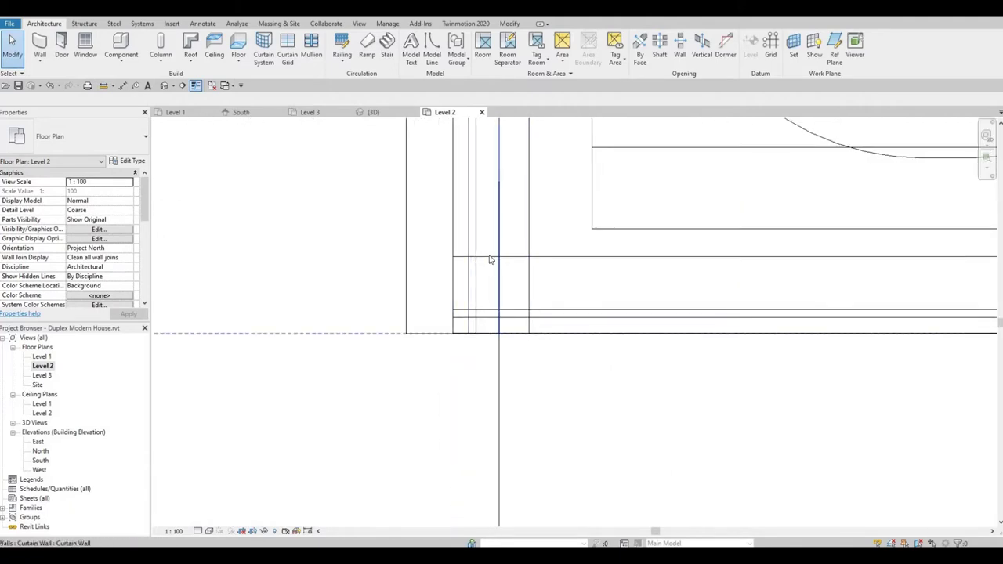
click(468, 301)
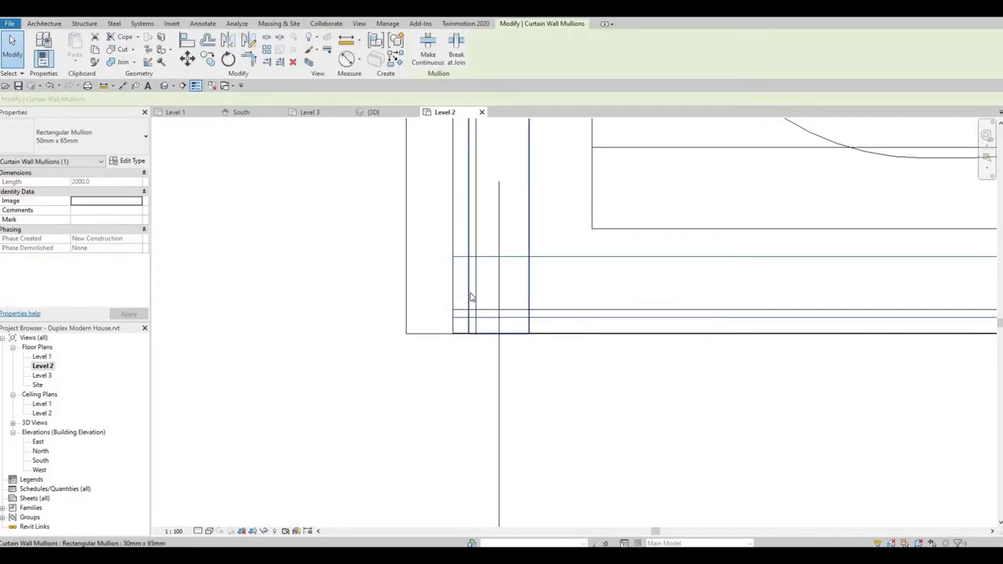
scroll(462, 290, down, 2)
key(Escape)
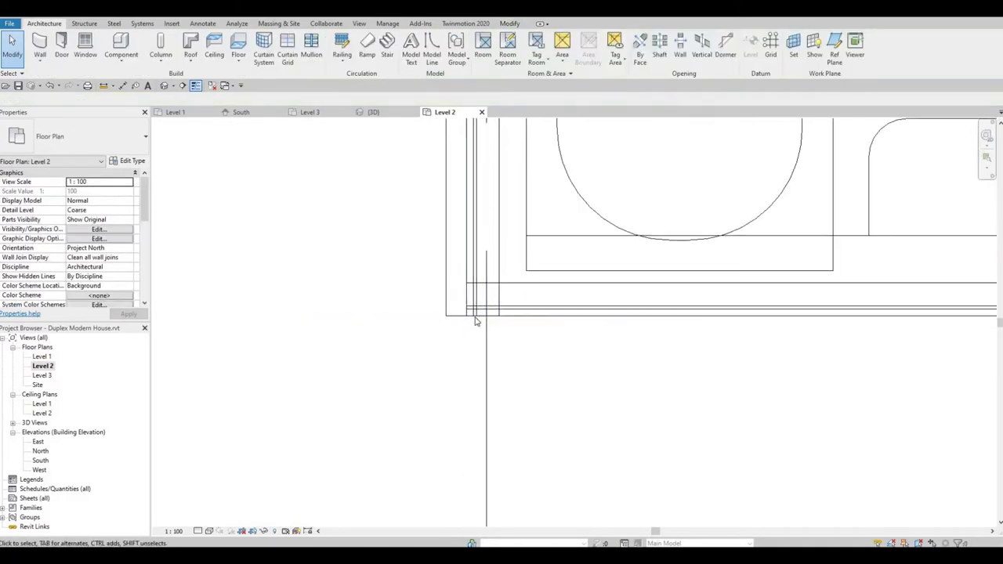
scroll(473, 325, up, 1)
scroll(475, 325, up, 2)
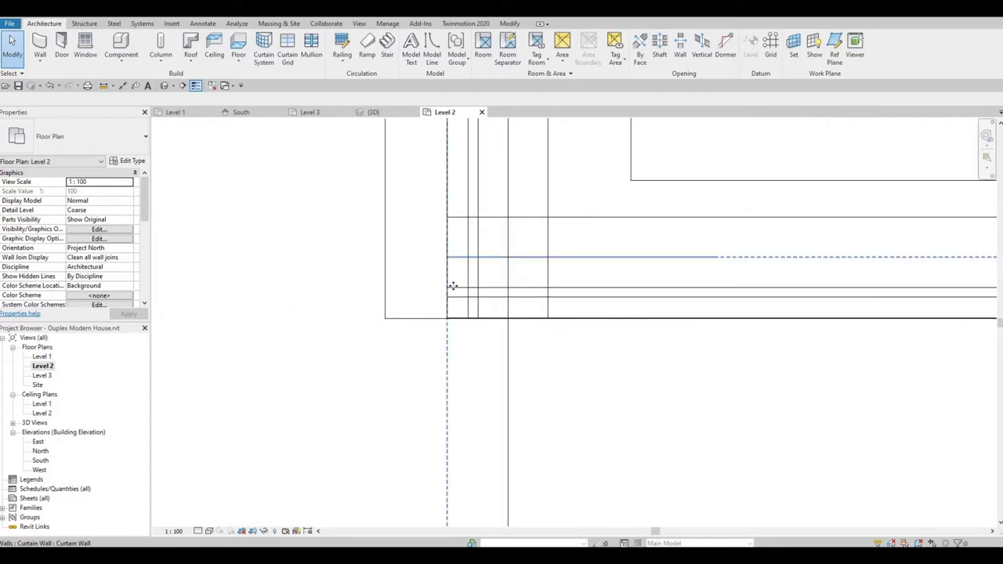
Step: Select the corner curtain wall in plan, cancelling the stray room separation commands
click(453, 286)
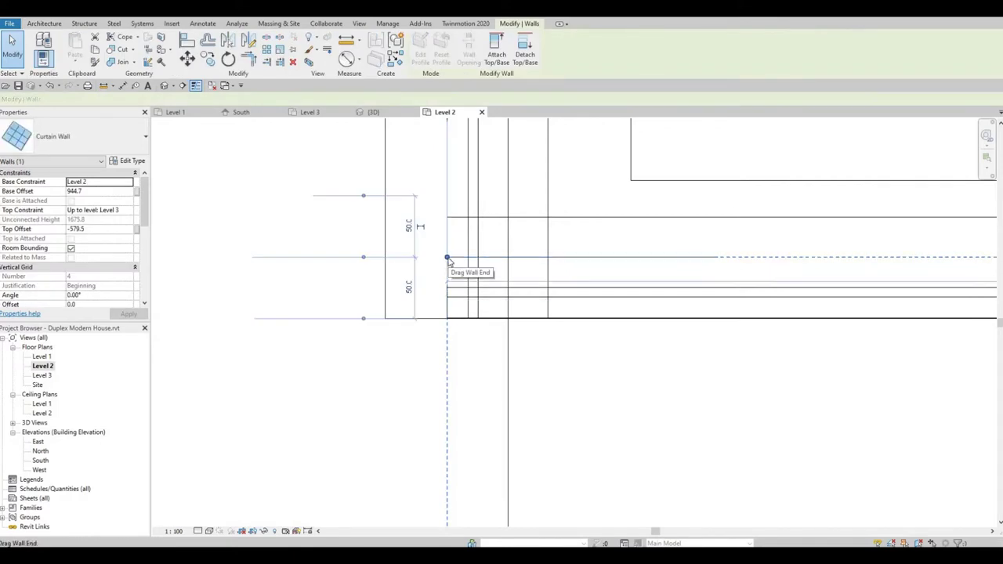
key(r)
key(s)
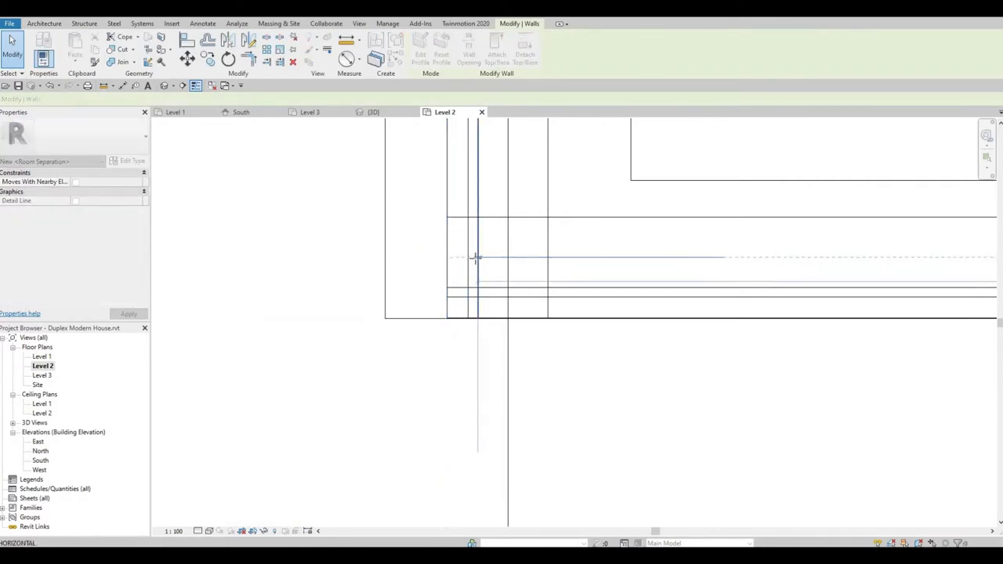
click(476, 284)
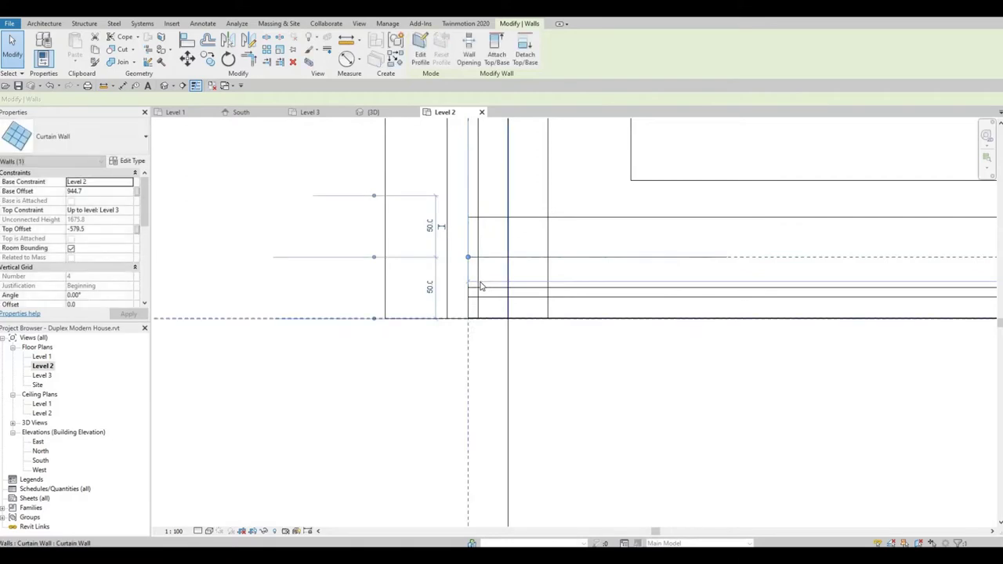
key(Escape)
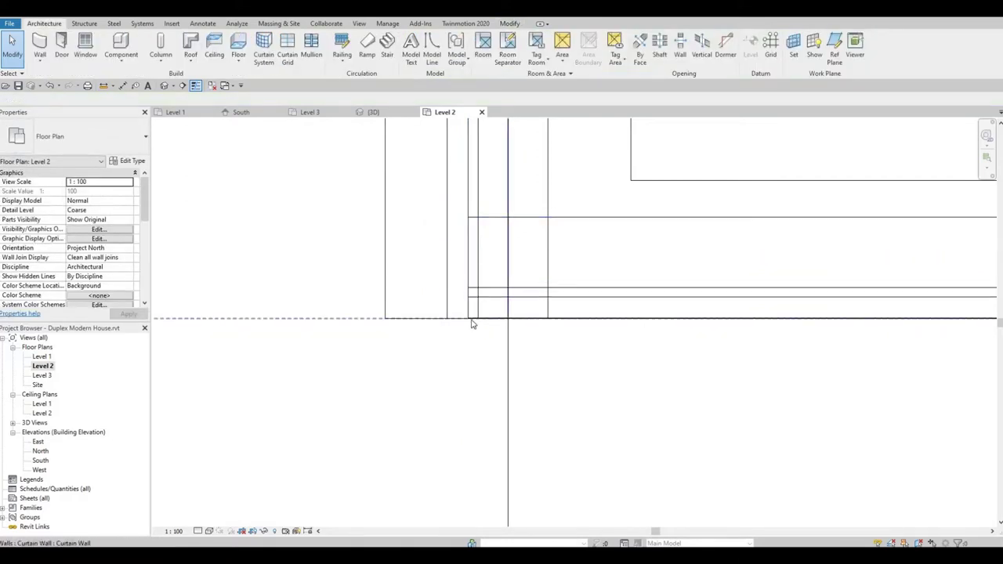
click(470, 321)
key(Escape)
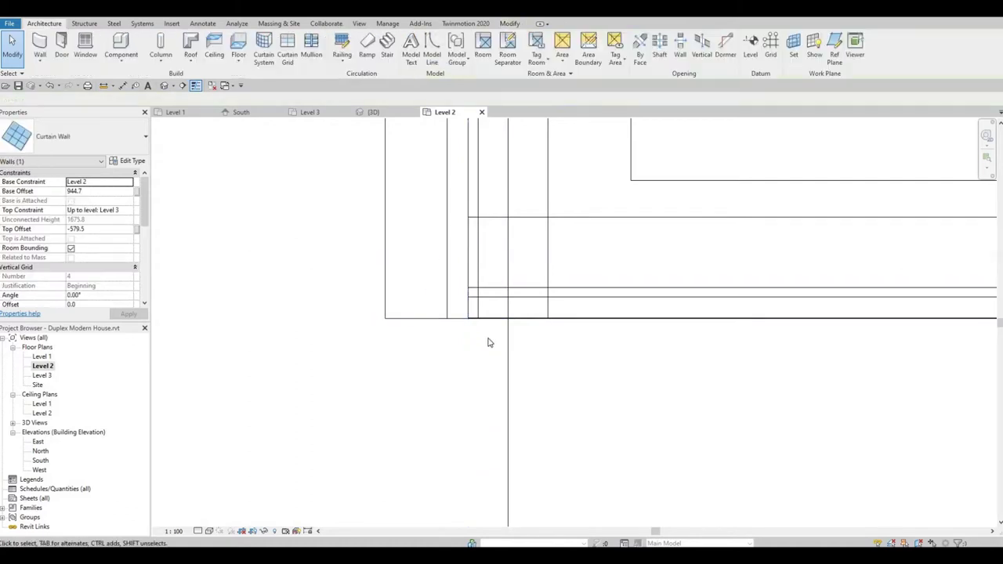
click(492, 321)
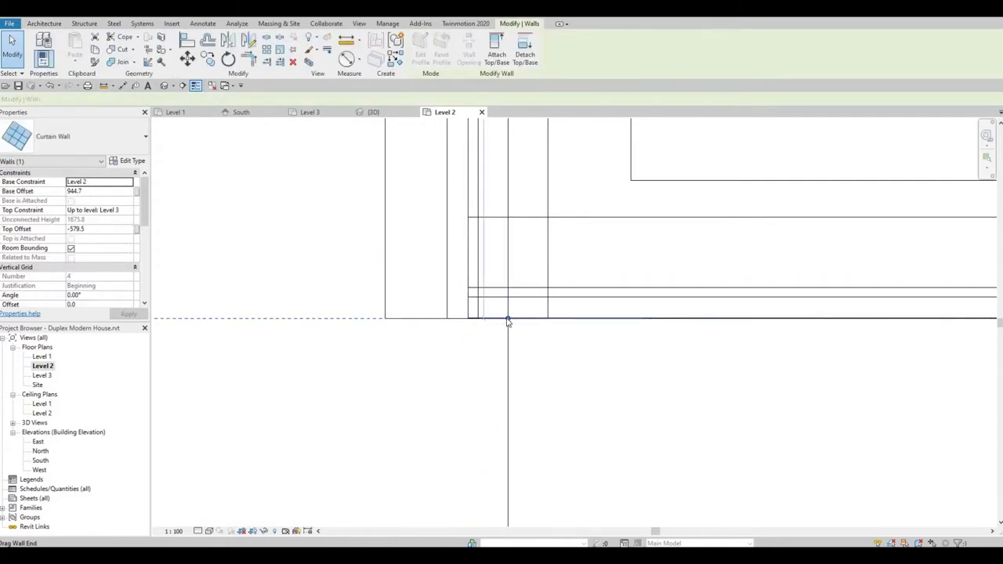
key(r)
key(s)
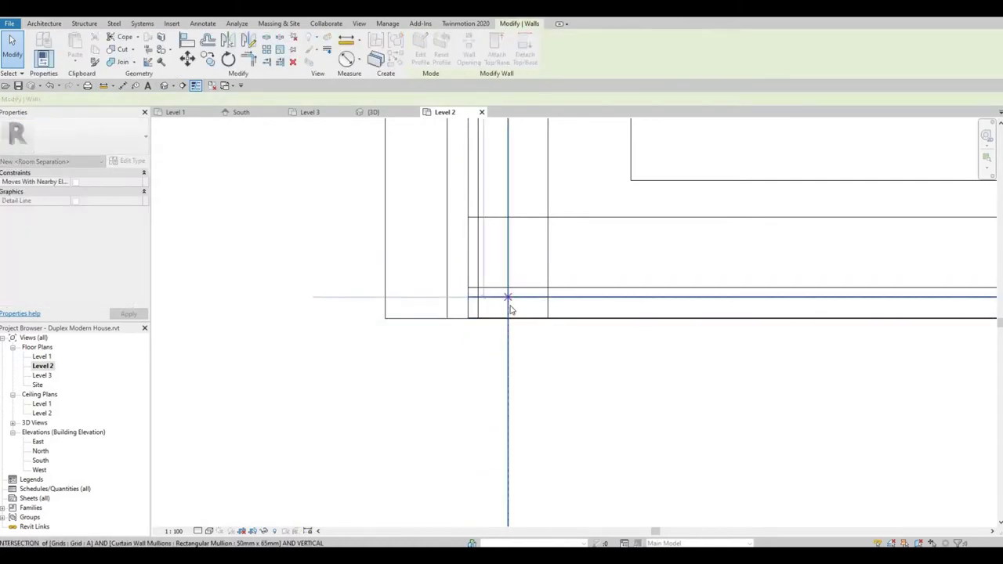
key(Escape)
key(Escape)
scroll(530, 308, down, 3)
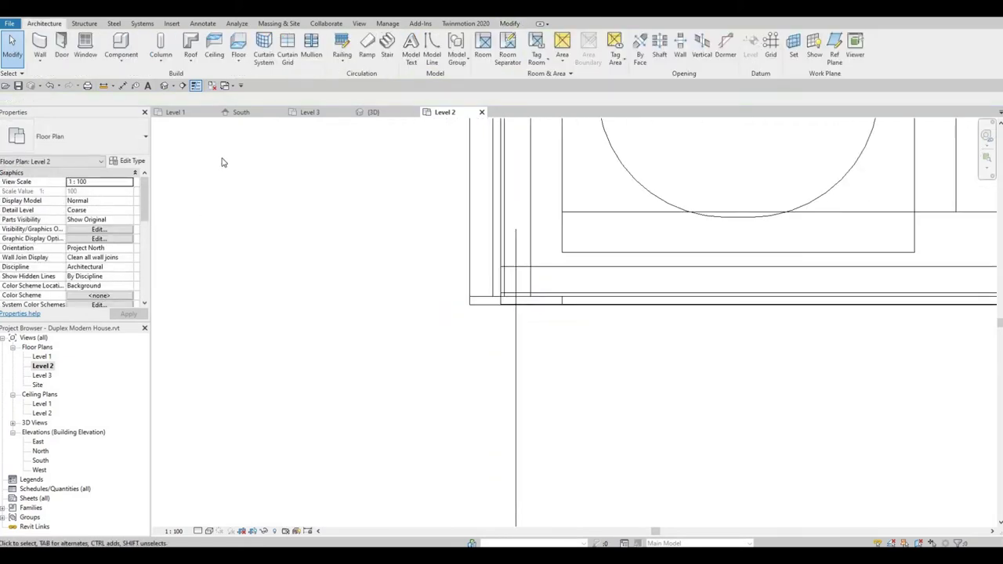
click(372, 114)
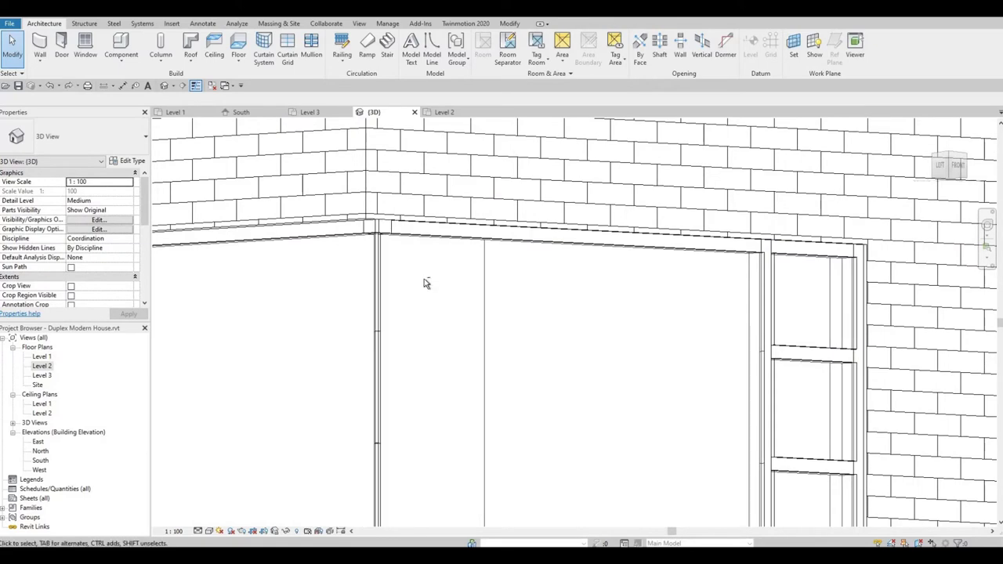
mouse_move(427, 297)
shift+middle_down()
mouse_move(361, 426)
mouse_move(325, 392)
mouse_move(361, 348)
shift+middle_up()
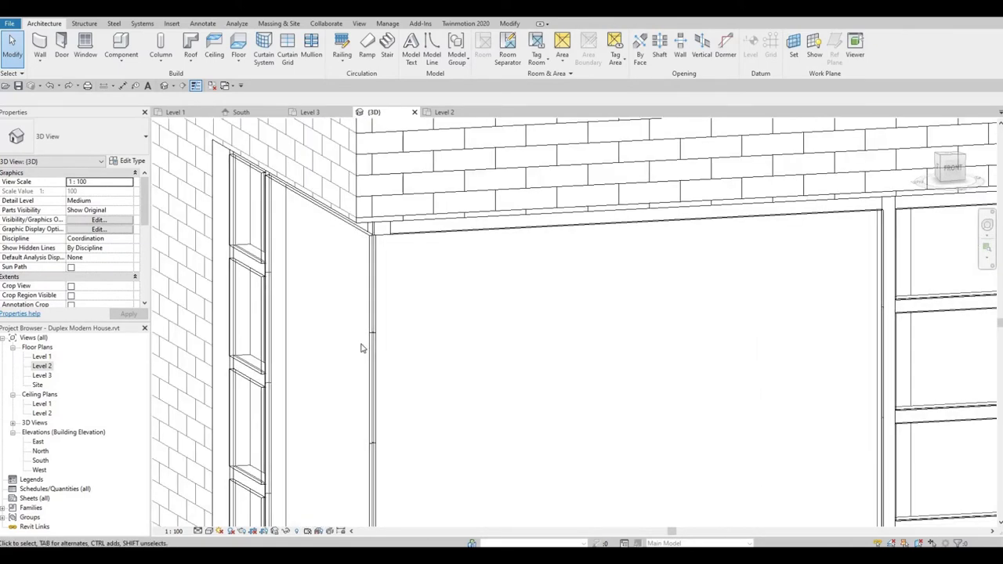
double_click(42, 365)
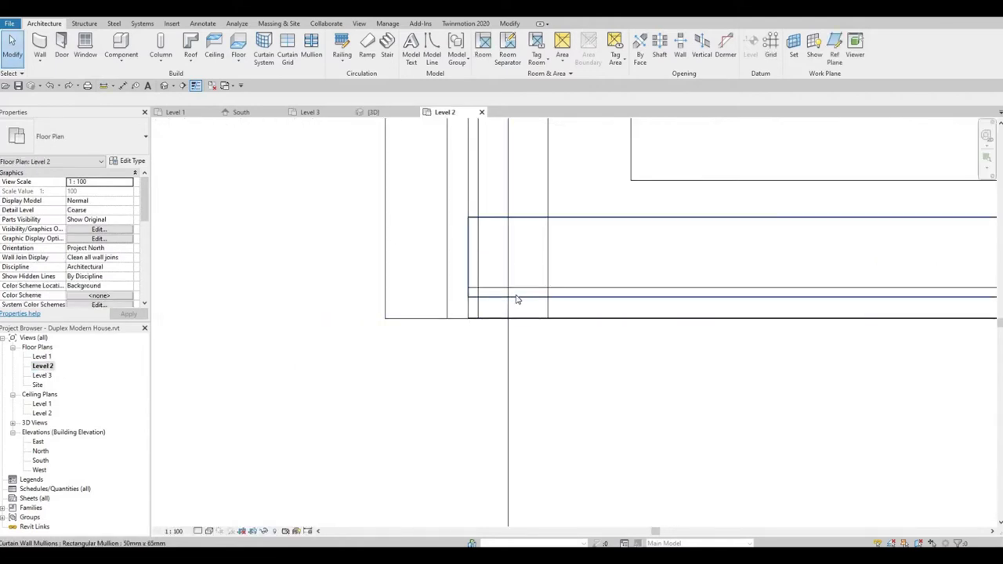
Step: Tab-select the Level 2 curtain wall and drag it toward the exterior wall line, about 70/30 offsets
click(516, 294)
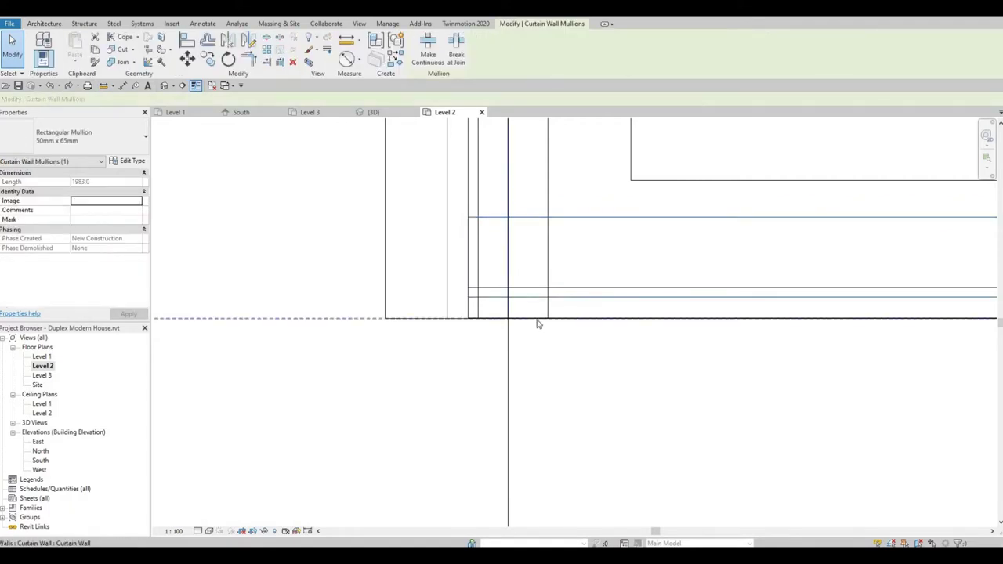
scroll(581, 299, down, 1)
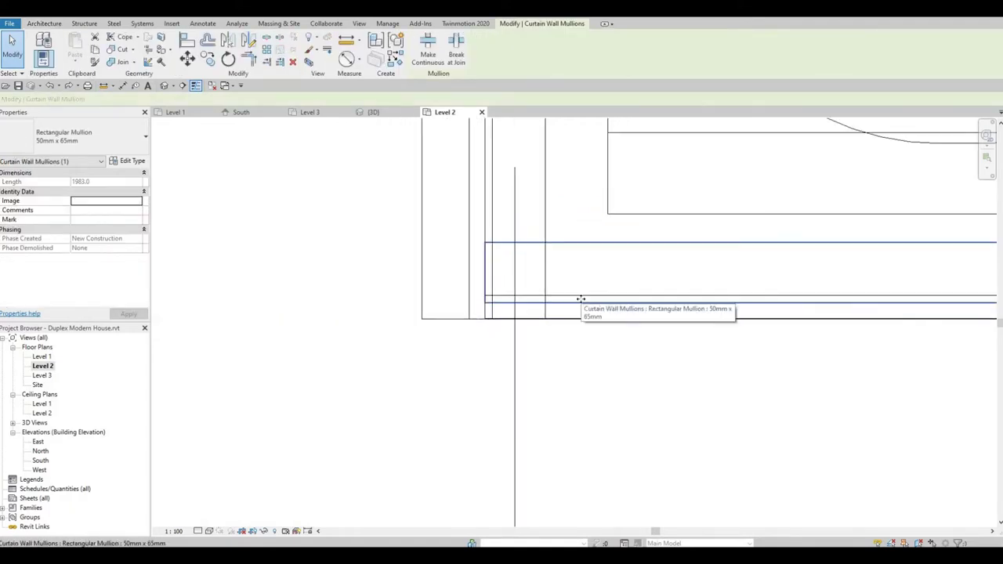
key(Tab)
click(581, 299)
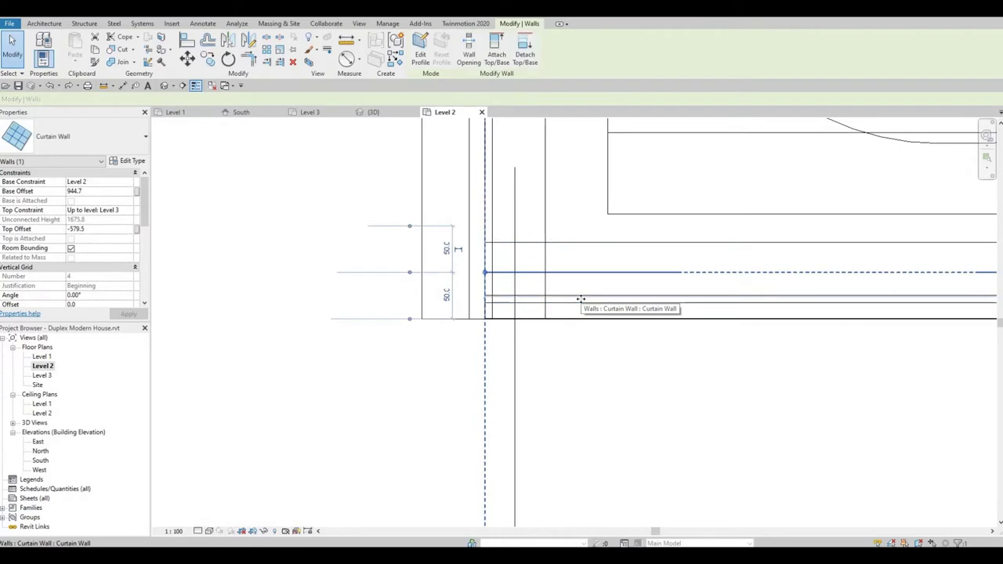
drag(581, 298, 582, 304)
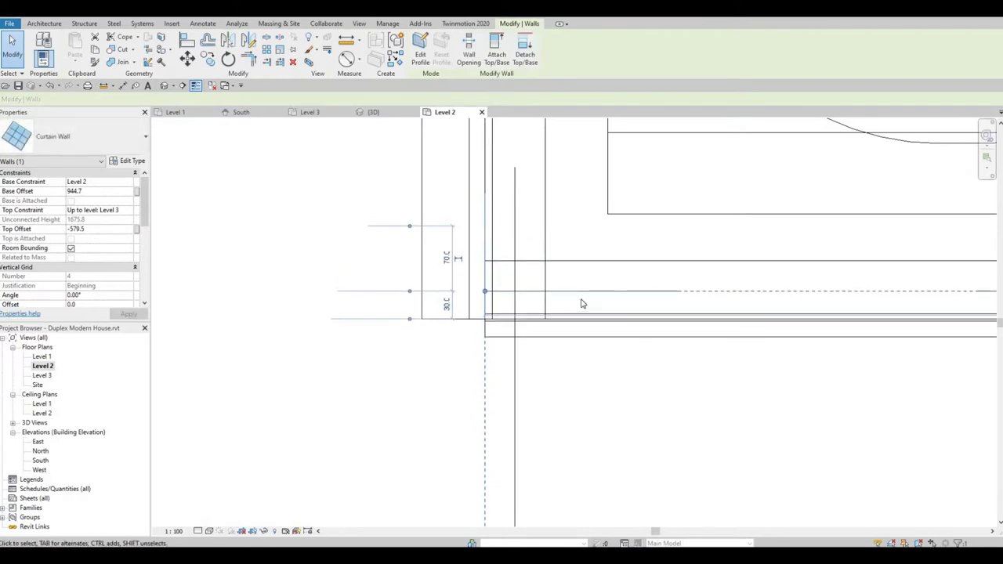
key(Escape)
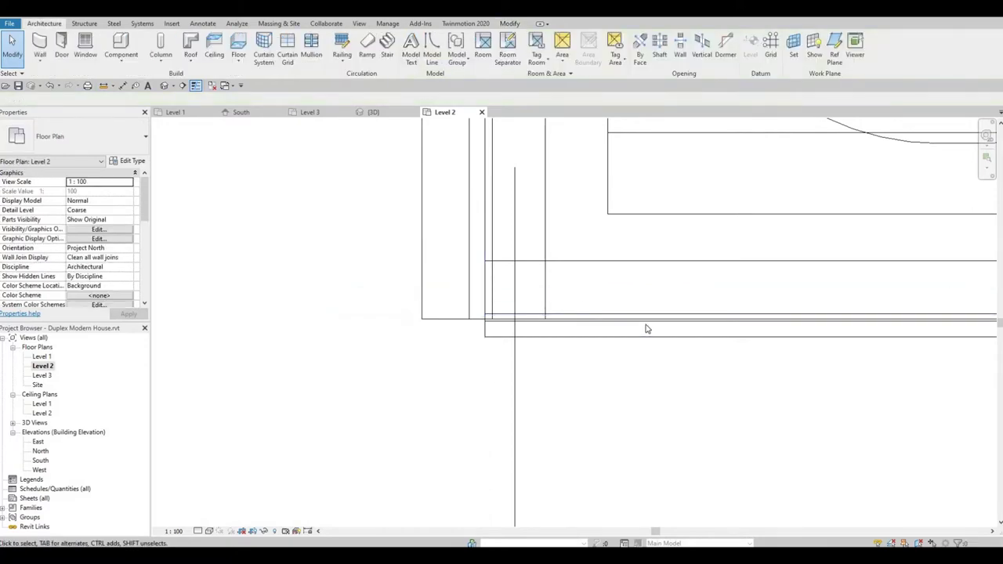
scroll(316, 264, down, 3)
mouse_move(593, 261)
middle_down()
mouse_move(605, 282)
mouse_move(515, 292)
middle_up()
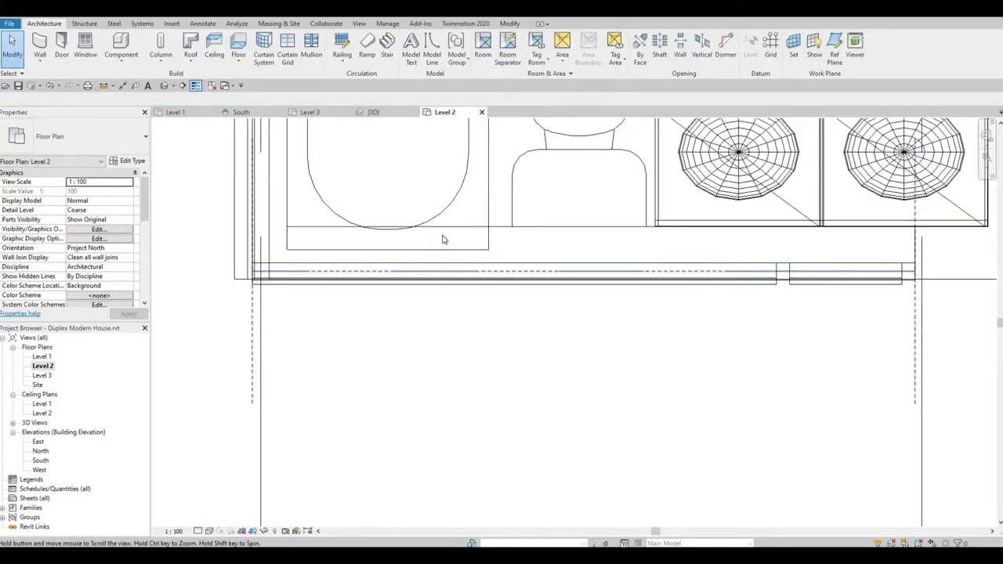
scroll(408, 337, down, 1)
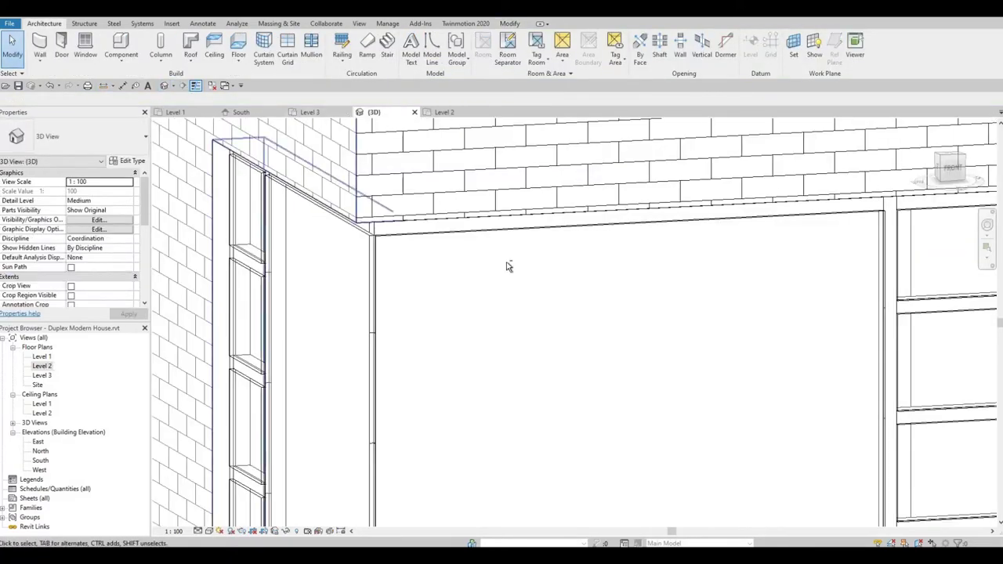
Step: Orbit and zoom out to an angled 3D overview of the curtain-wall corner window
scroll(580, 316, down, 3)
scroll(600, 331, down, 2)
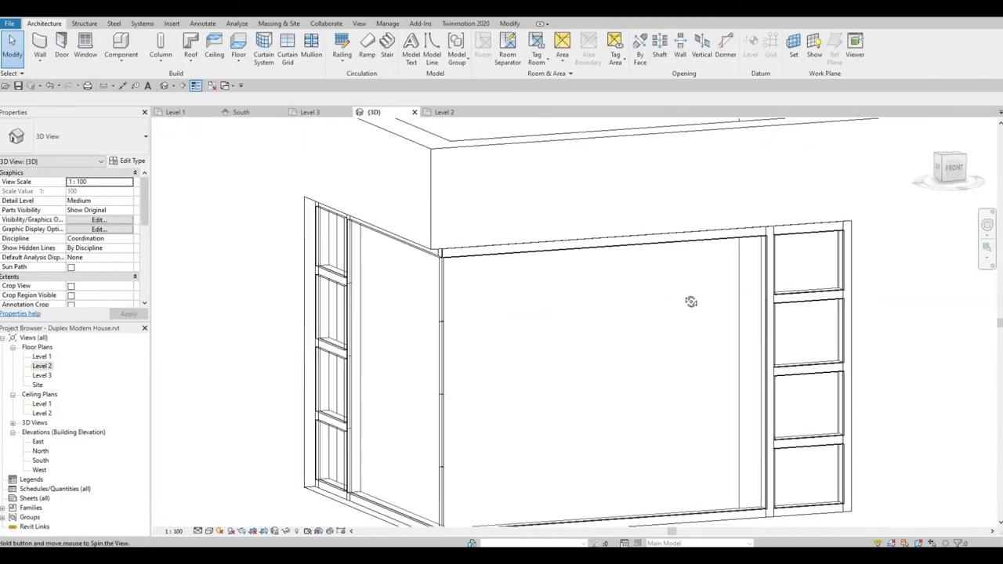
shift+middle_drag(689, 293, 703, 260)
scroll(704, 260, up, 4)
scroll(703, 260, down, 3)
mouse_move(671, 331)
shift+middle_down()
mouse_move(588, 430)
mouse_move(537, 459)
mouse_move(521, 497)
mouse_move(555, 513)
mouse_move(567, 475)
mouse_move(681, 456)
mouse_move(706, 415)
shift+middle_up()
scroll(706, 415, down, 2)
scroll(706, 415, down, 2)
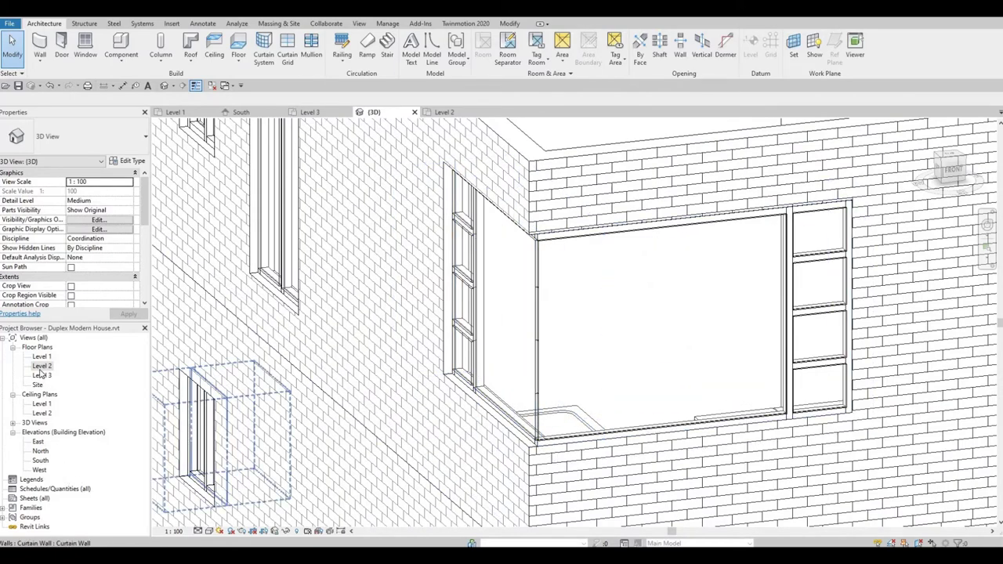
Step: In the Level 2 plan, nudge the curtain wall left with four arrow-key steps
double_click(40, 367)
scroll(463, 466, up, 1)
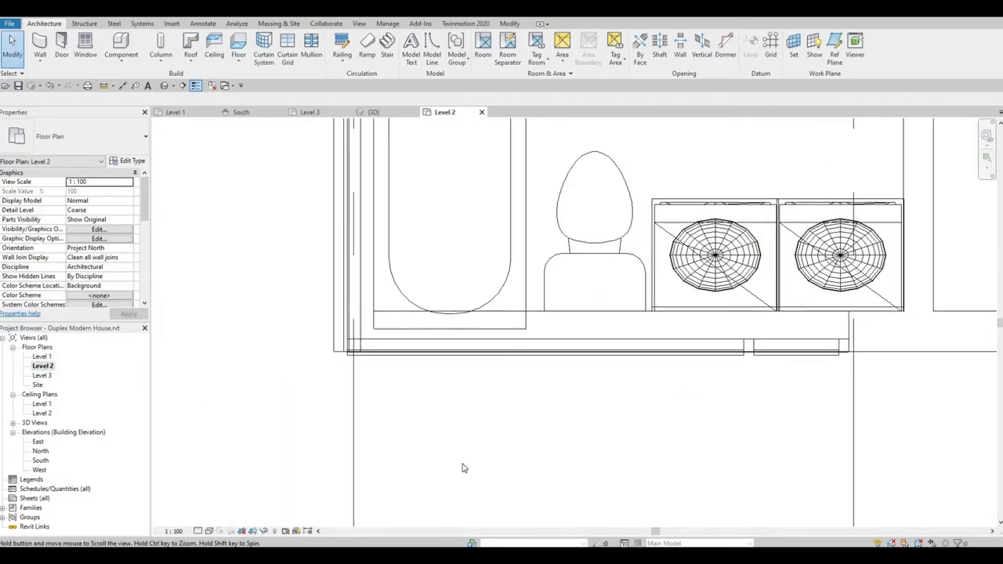
scroll(495, 383, up, 2)
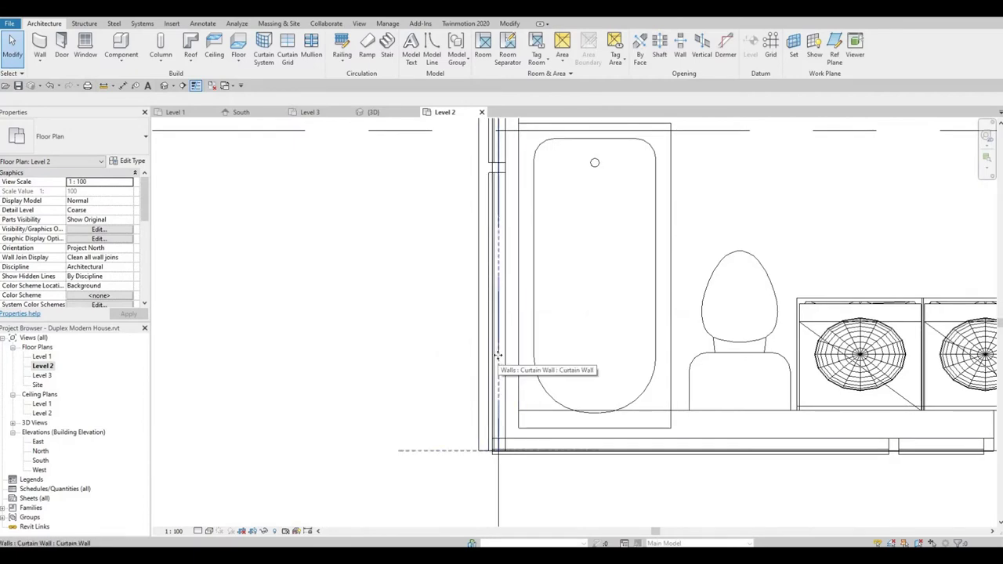
click(498, 357)
key(Left)
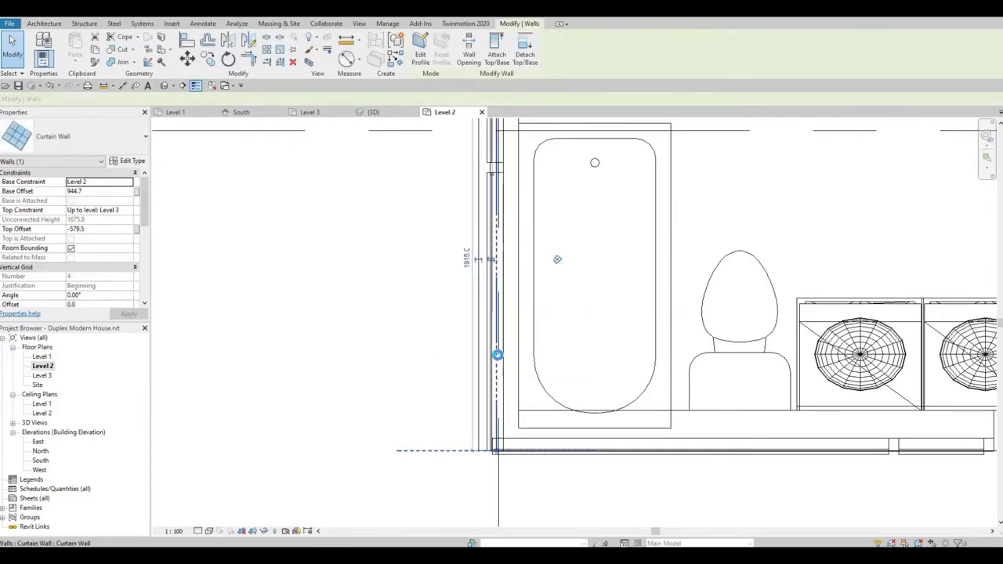
key(Left)
key(Left)
key(Left)
key(Left)
key(Left)
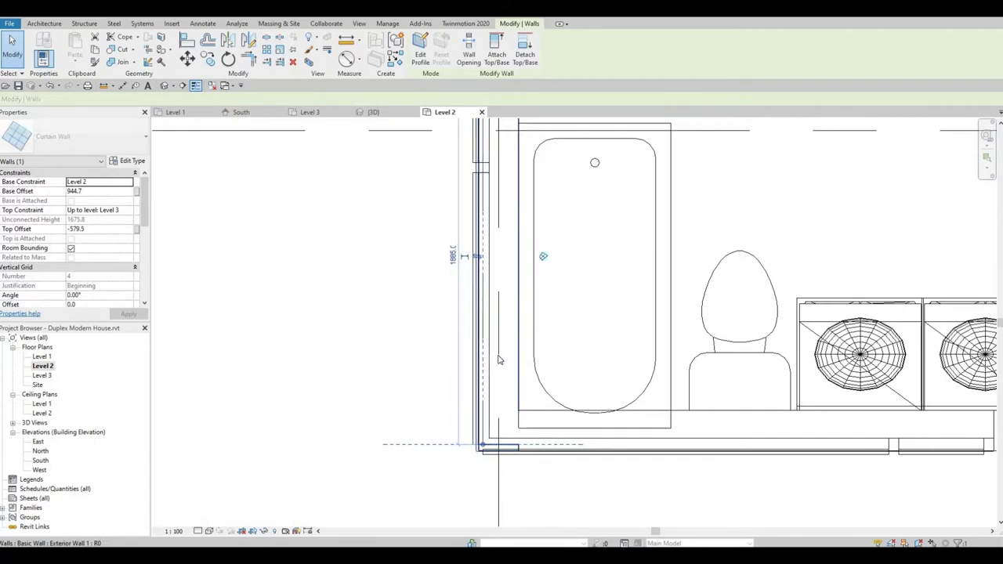
key(Left)
key(Left)
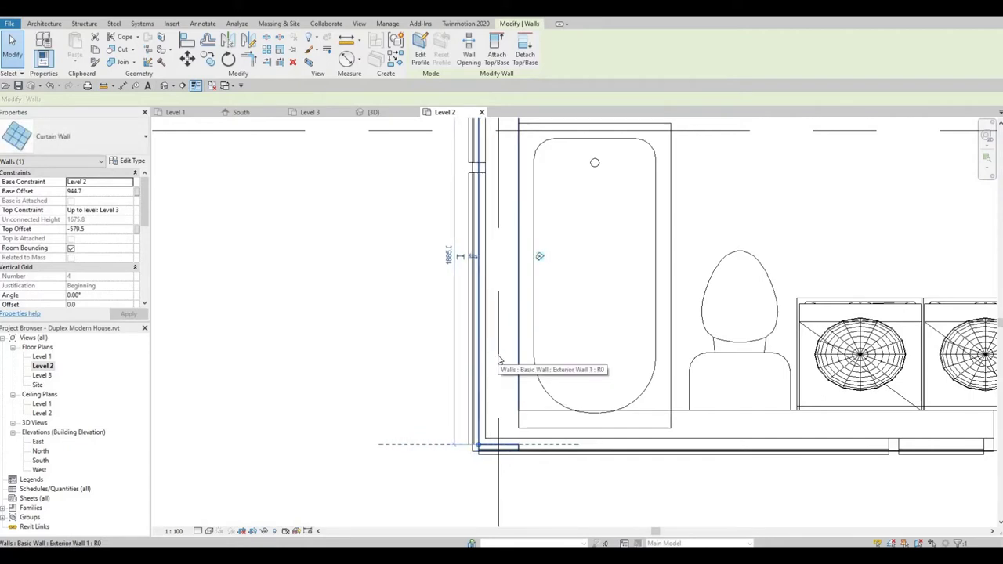
key(Left)
Step: Drag the curtain wall's end to the exterior wall corner below the bathroom
scroll(474, 474, up, 2)
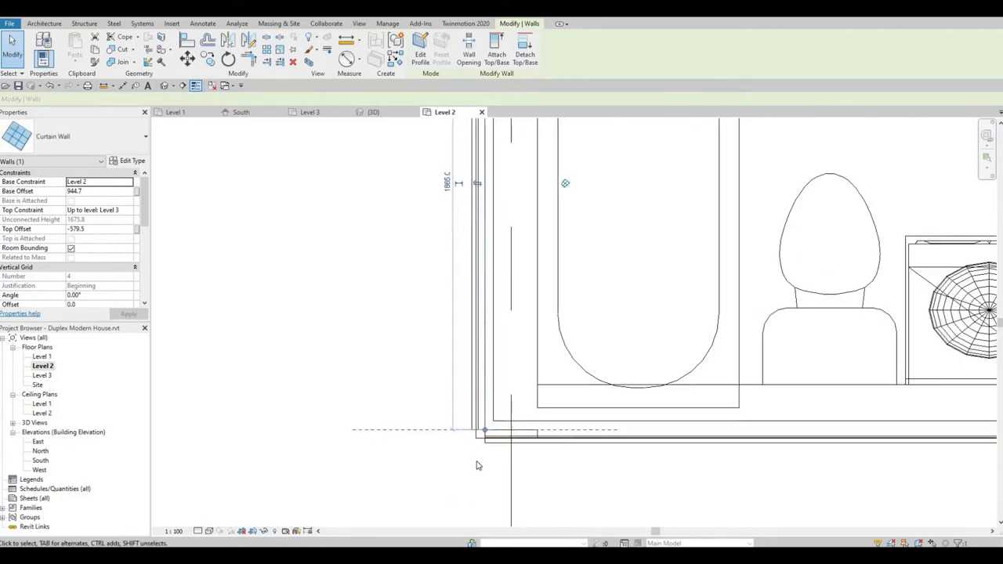
scroll(486, 431, up, 3)
drag(494, 389, 494, 391)
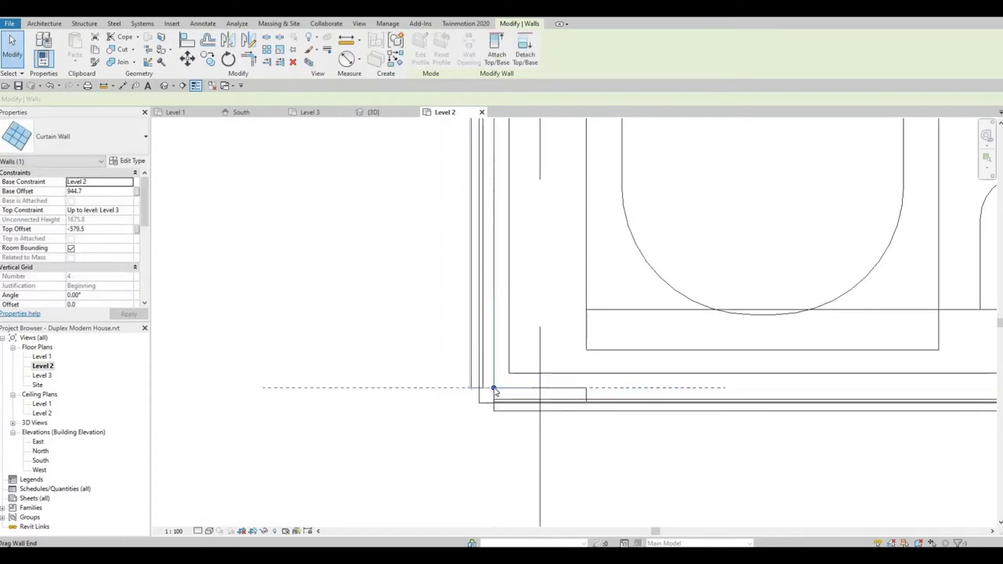
key(r)
key(s)
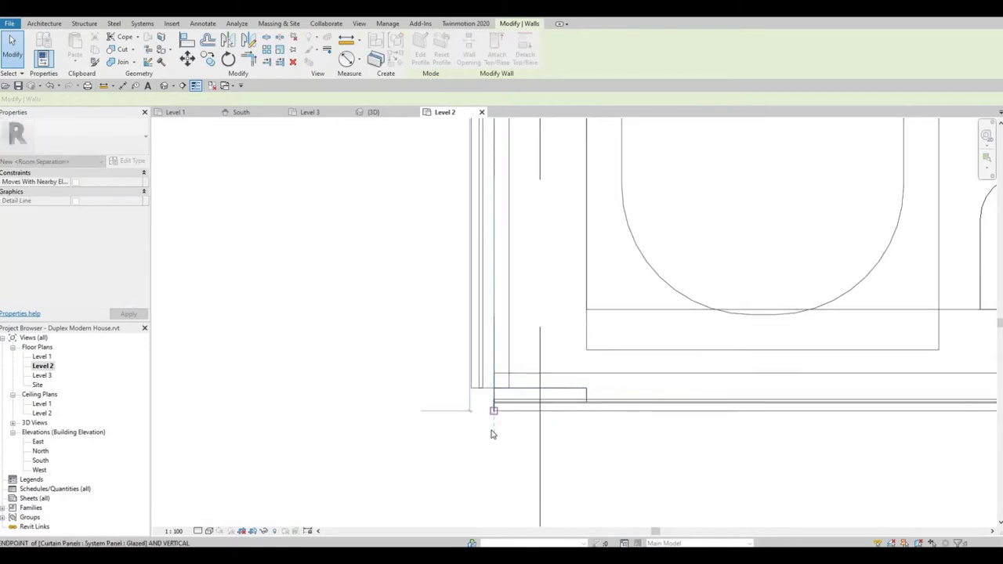
key(Escape)
key(Escape)
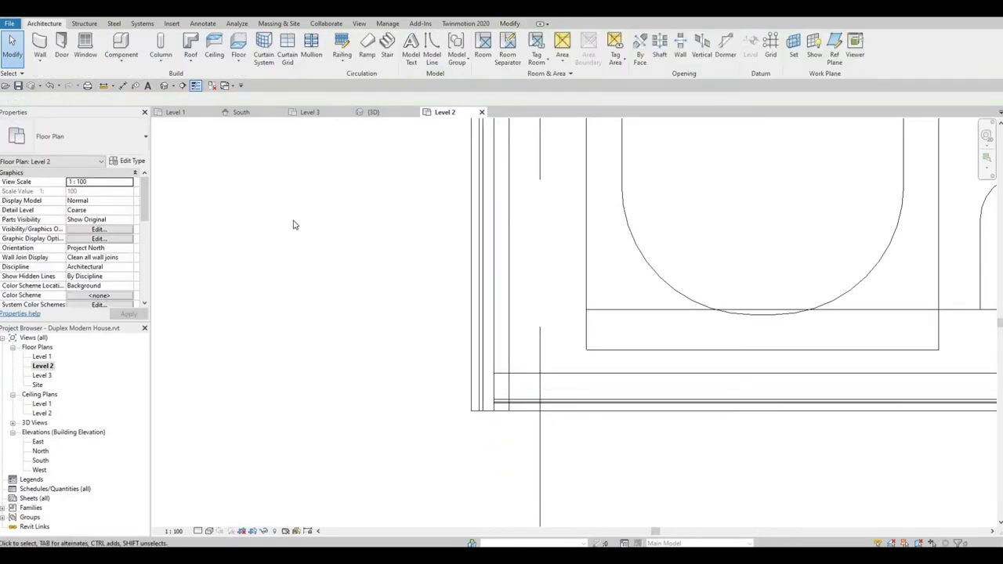
Step: Switch to the 3D view and orbit around the corner window and side wall
click(165, 86)
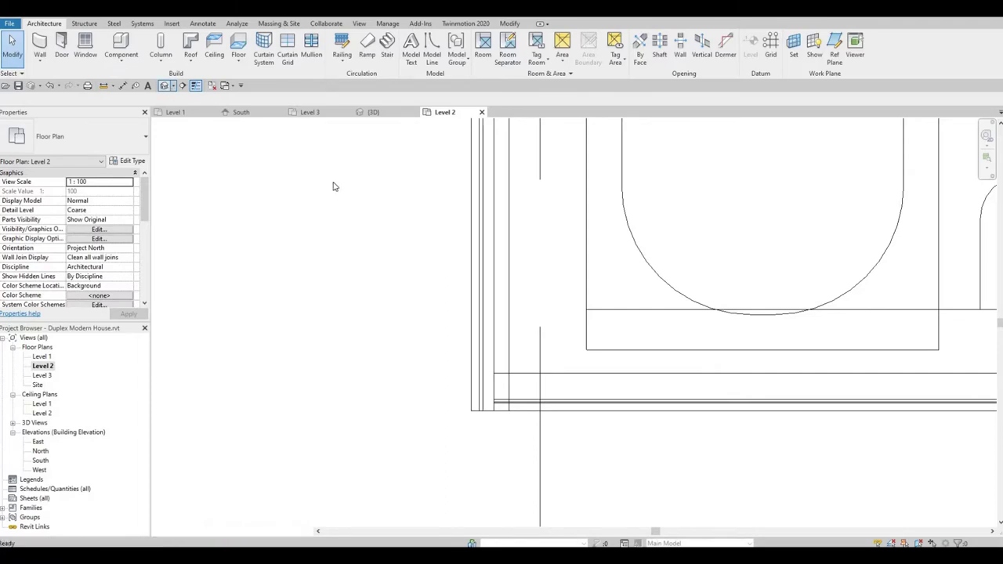
mouse_move(703, 402)
shift+middle_down()
mouse_move(700, 459)
mouse_move(660, 384)
mouse_move(577, 376)
mouse_move(495, 424)
mouse_move(477, 470)
mouse_move(486, 477)
shift+middle_up()
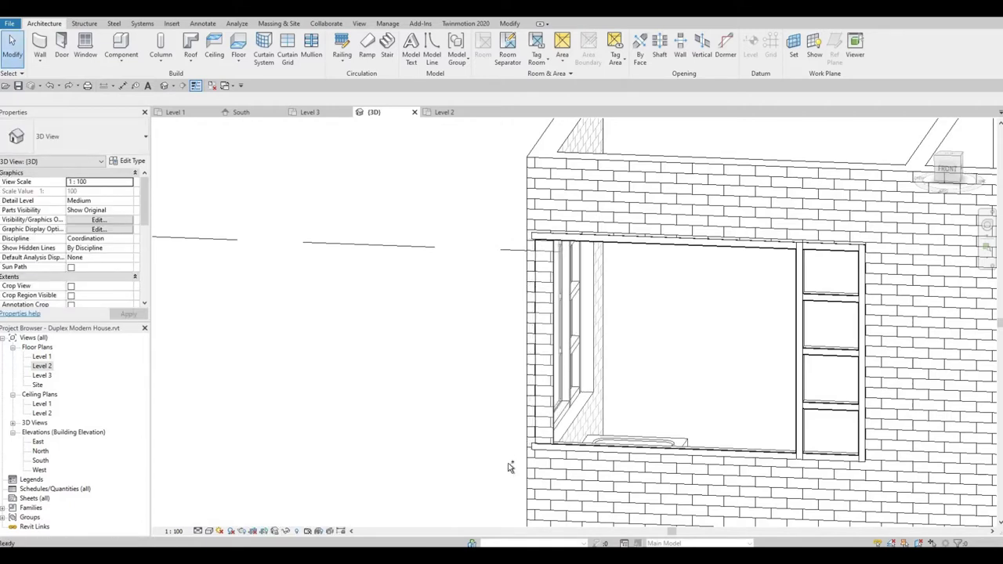
shift+middle_drag(551, 486, 571, 492)
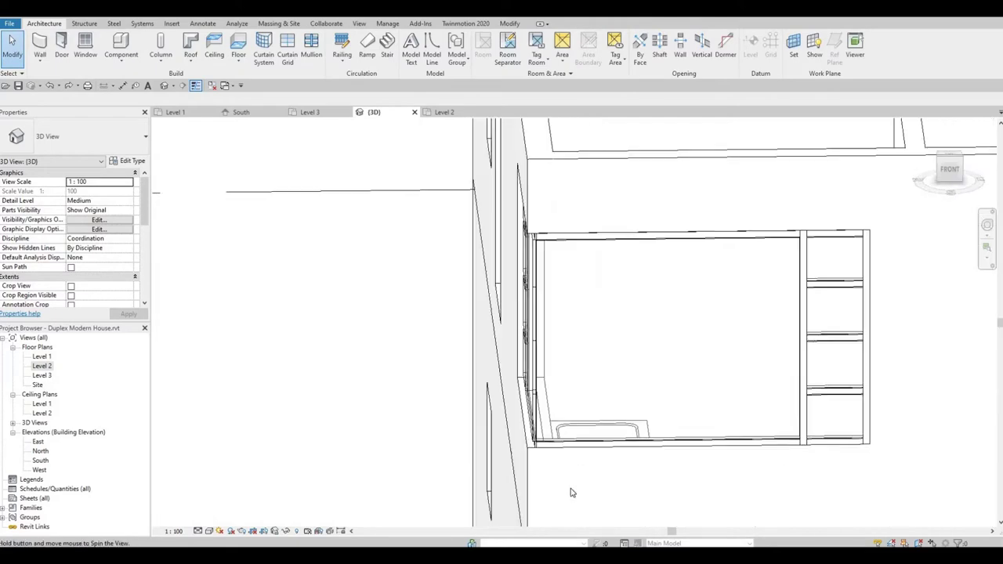
shift+middle_drag(711, 525, 644, 500)
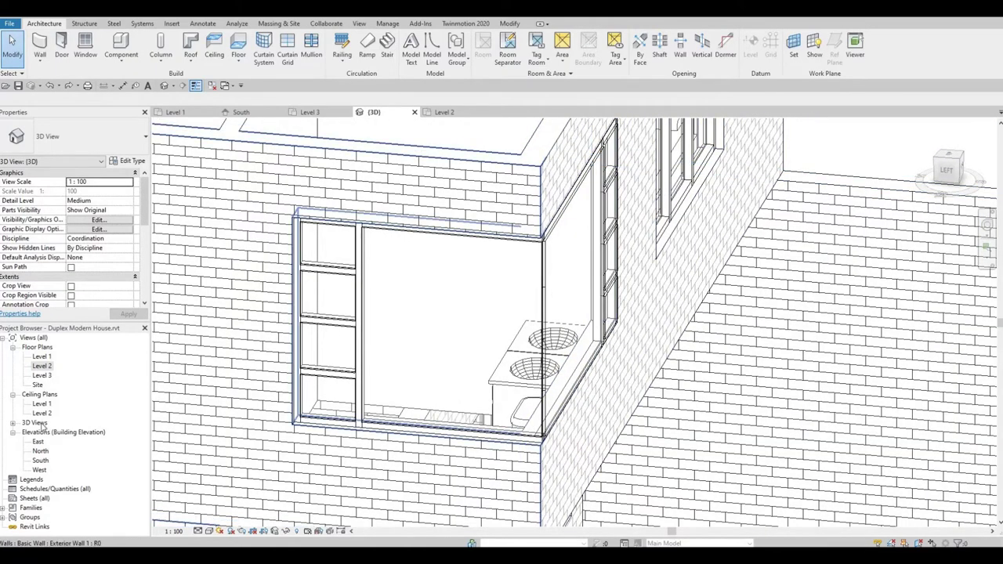
Step: Back in the Level 2 plan, nudge the curtain wall up three arrow-key steps
double_click(42, 368)
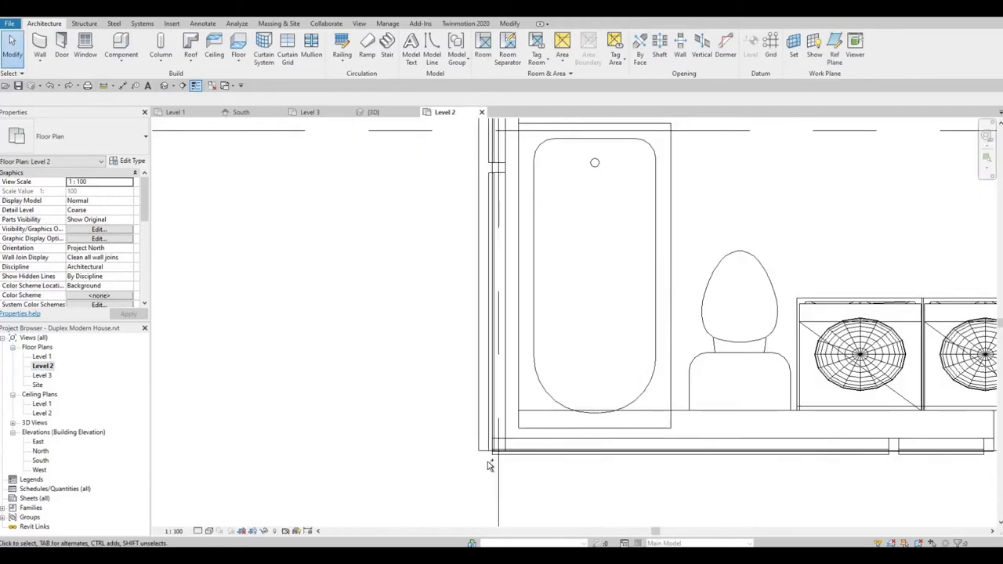
scroll(488, 465, up, 3)
key(Up)
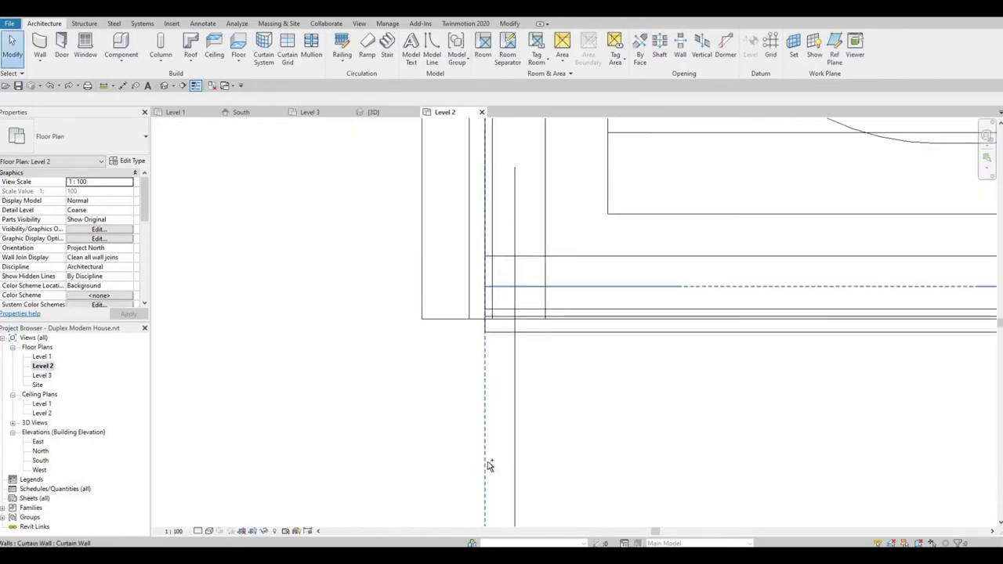
key(Up)
key(Up)
key(Up)
key(Up)
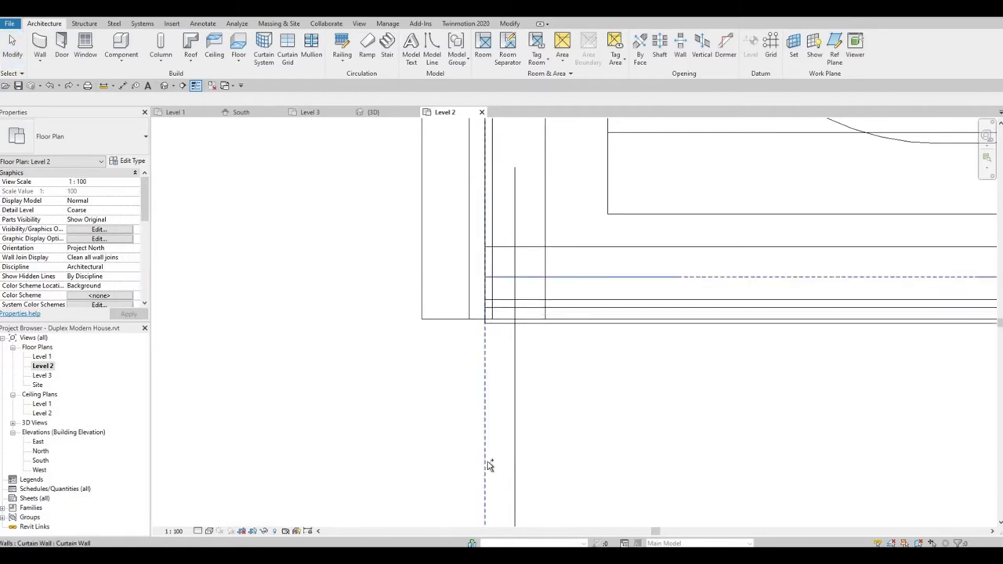
key(Up)
key(Up)
key(Up)
key(Delete)
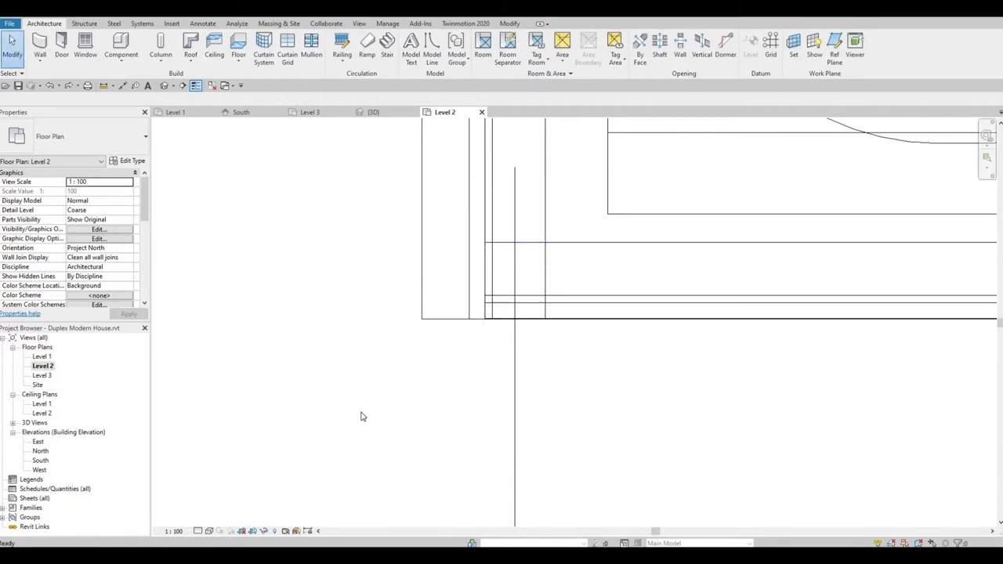
Step: Orbit the 3D view to elevated and front views of the house, then open Level 2 and Level 1 plans
click(164, 85)
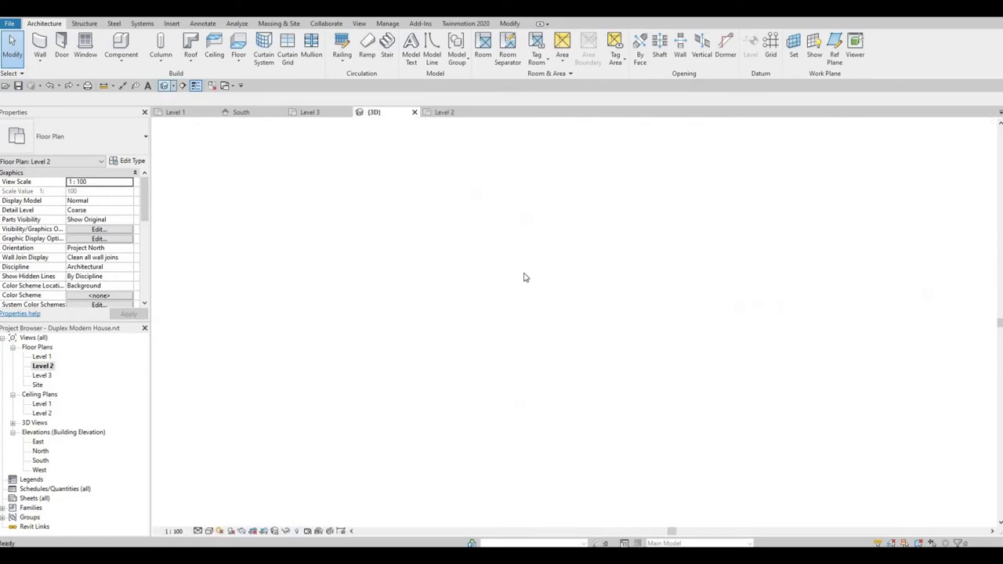
scroll(502, 358, up, 2)
scroll(443, 332, up, 2)
mouse_move(444, 331)
shift+middle_down()
mouse_move(453, 361)
mouse_move(543, 441)
mouse_move(533, 441)
mouse_move(561, 511)
mouse_move(451, 429)
mouse_move(615, 414)
shift+middle_up()
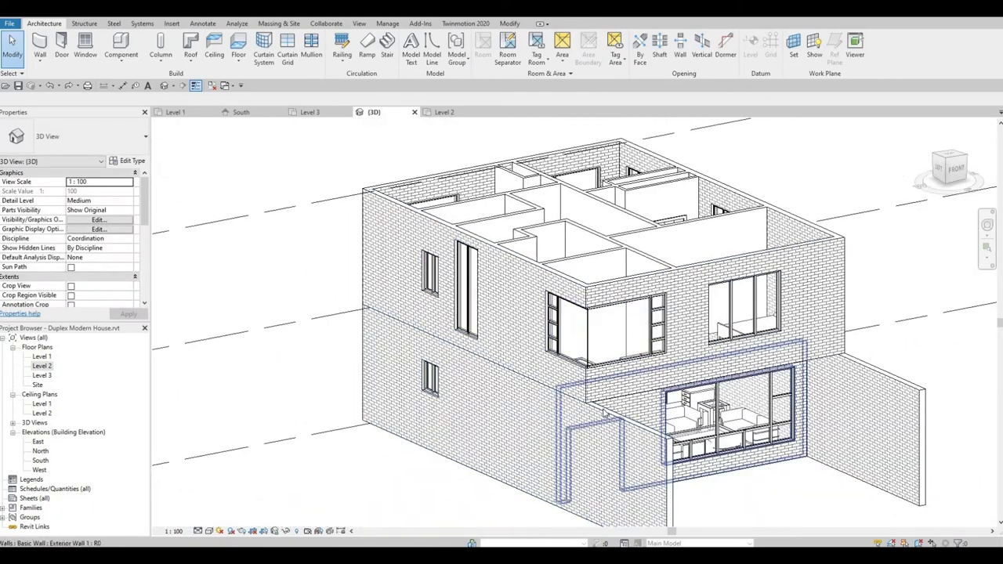
shift+middle_drag(489, 350, 682, 388)
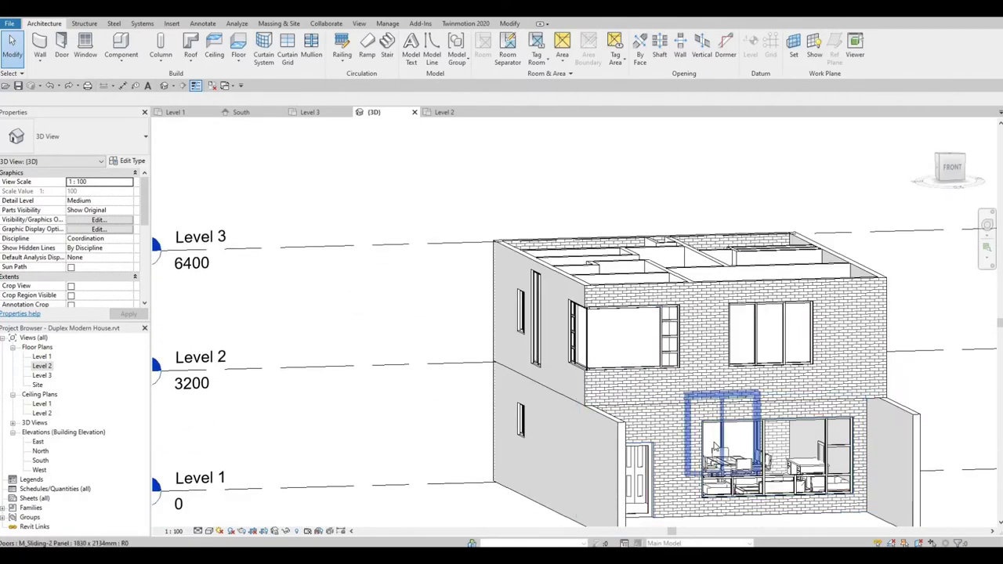
double_click(41, 366)
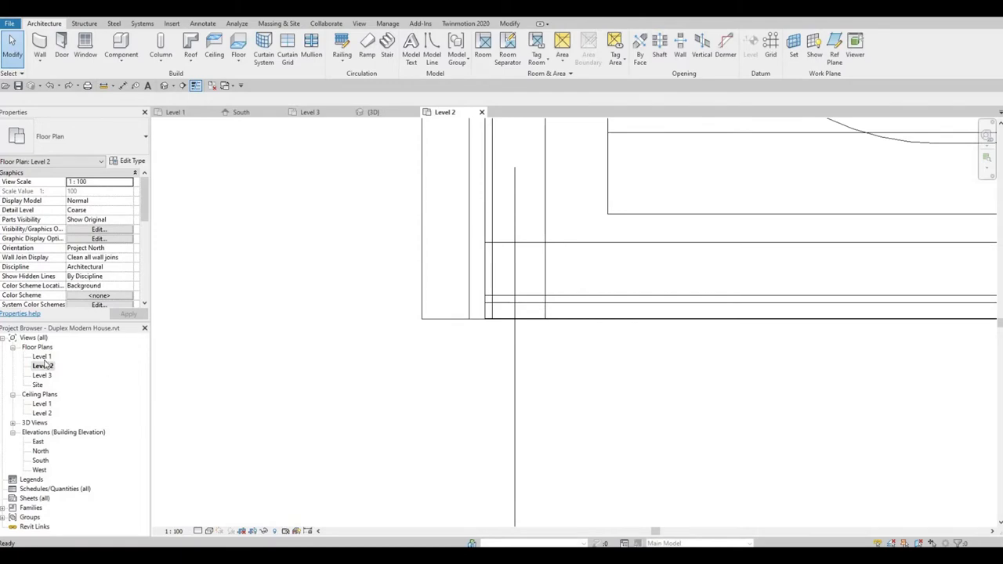
double_click(41, 357)
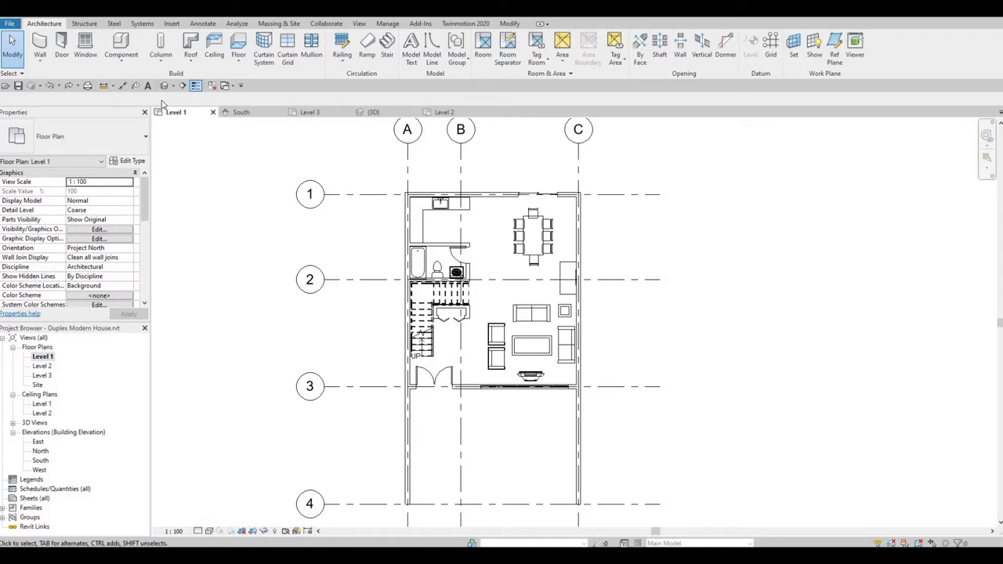
Step: Start a new floor and duplicate its type as Floor 1
click(236, 52)
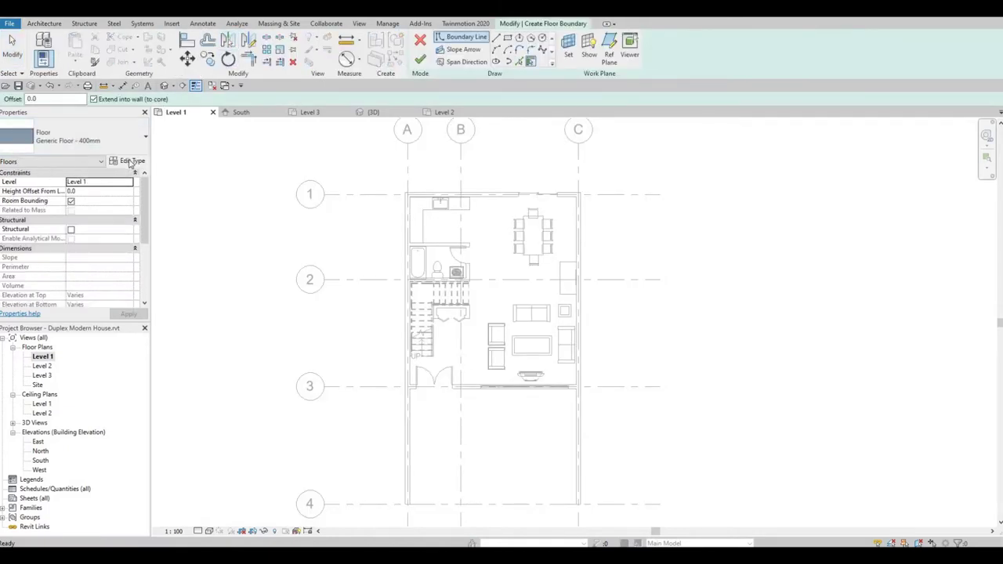
click(130, 162)
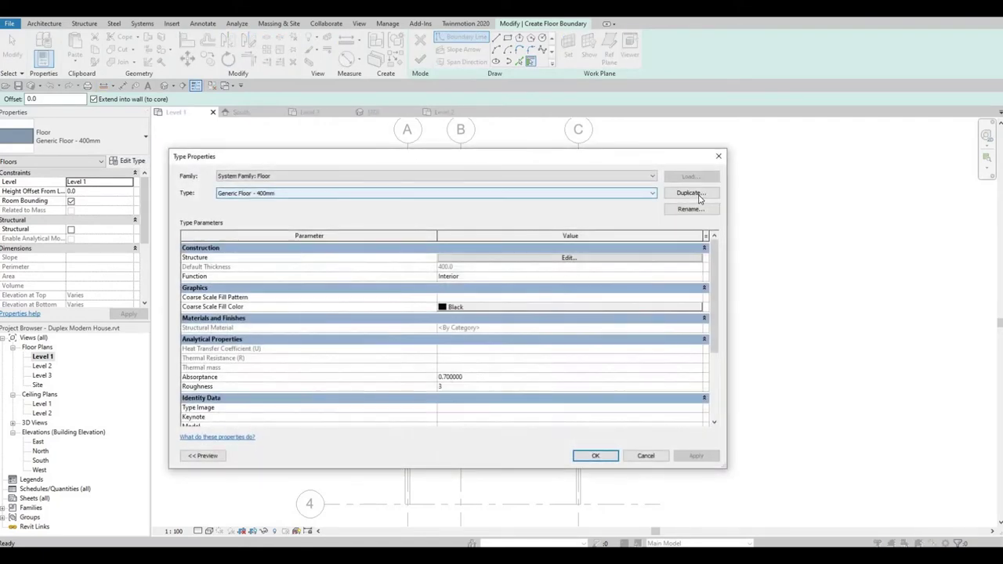
click(689, 192)
text(Floor 1)
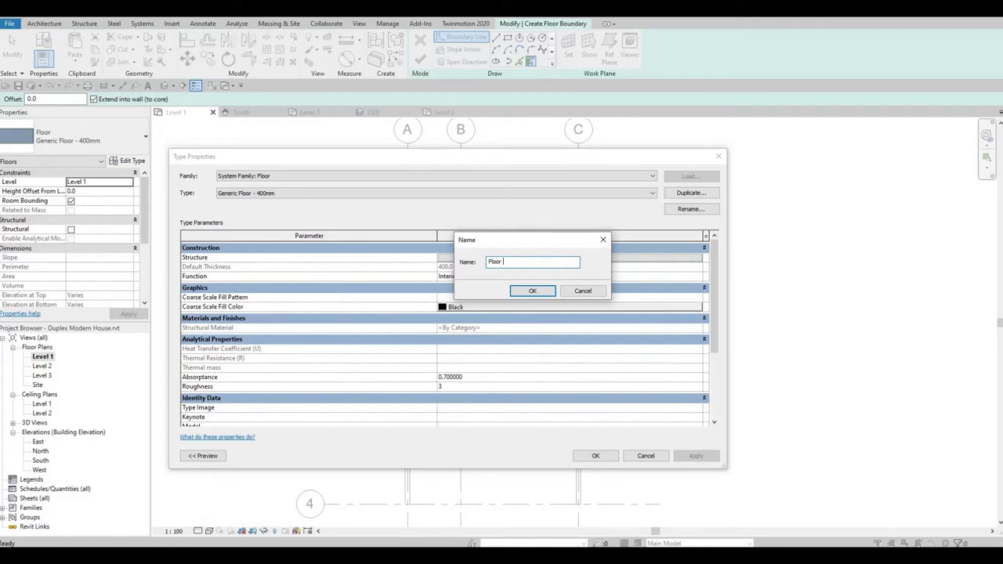
click(520, 292)
Step: Set the 200 mm Floor 1 structure layer material to Concrete Masonry Units
click(542, 258)
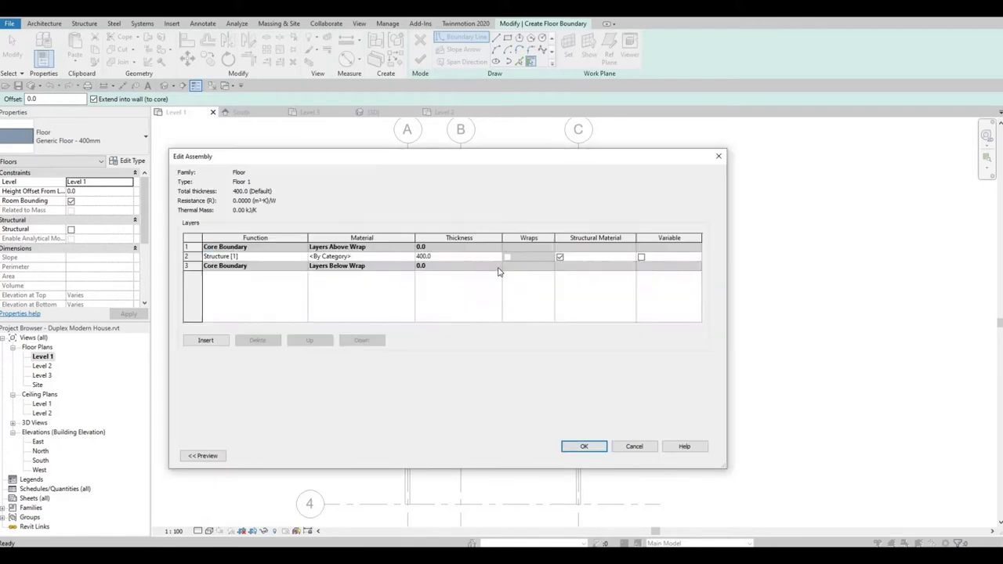
click(410, 257)
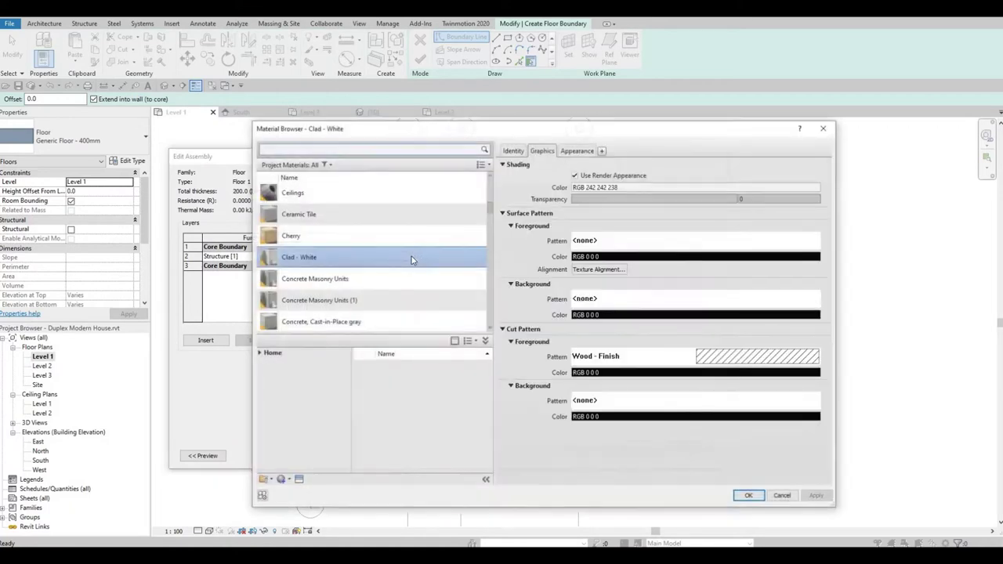
scroll(363, 278, down, 1)
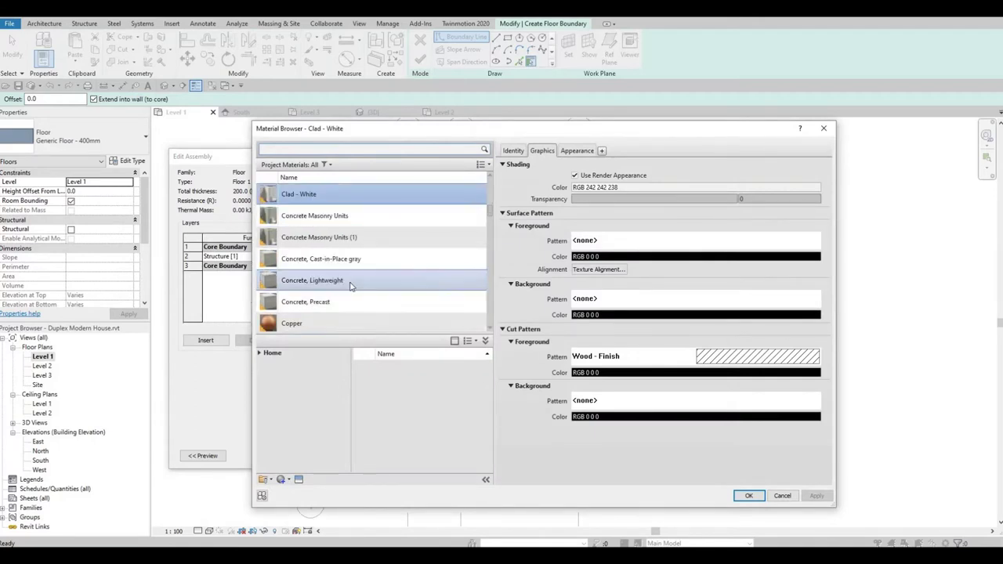
scroll(360, 281, down, 1)
scroll(354, 284, down, 2)
scroll(353, 286, up, 1)
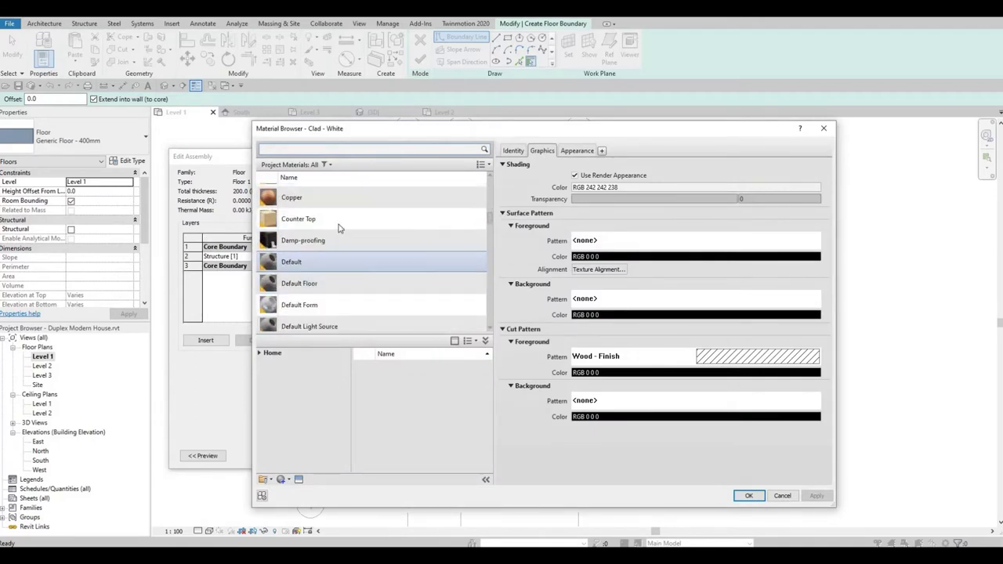
scroll(337, 243, up, 1)
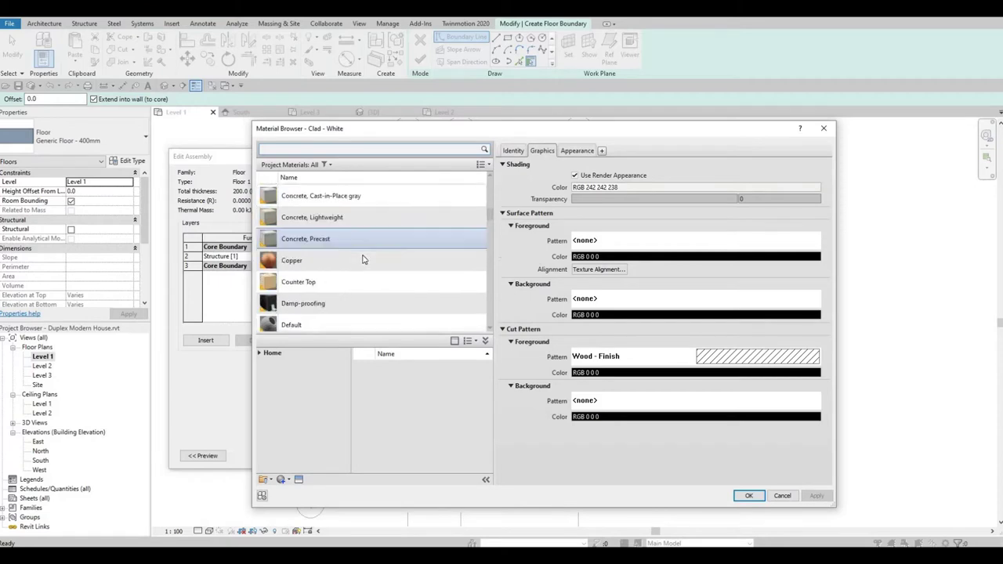
scroll(353, 247, up, 1)
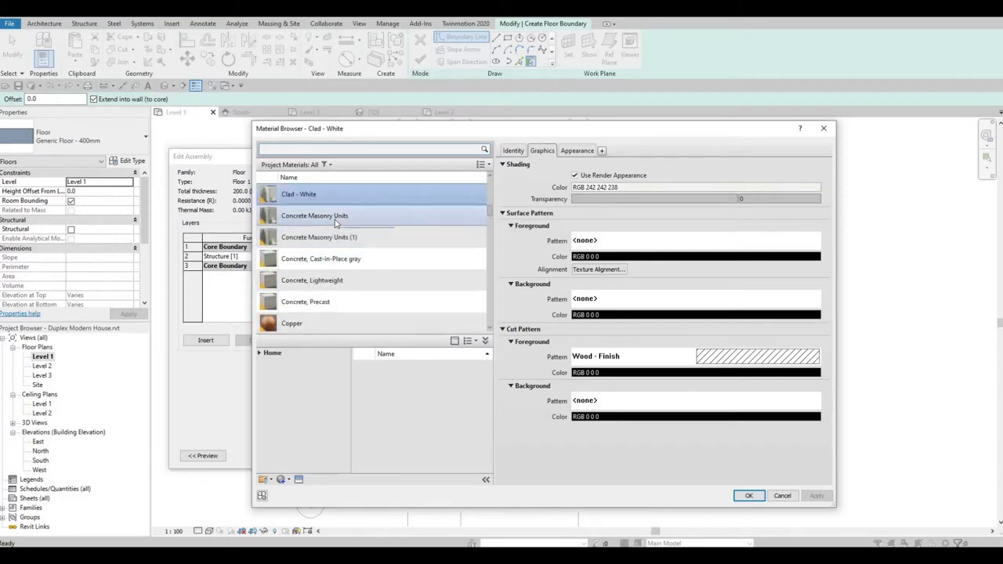
click(335, 222)
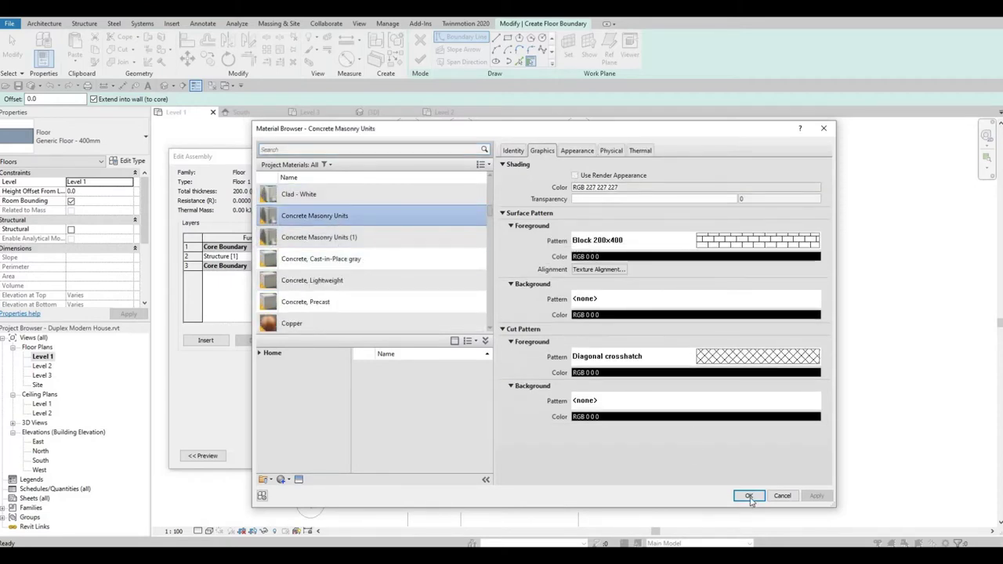
key(Return)
click(594, 442)
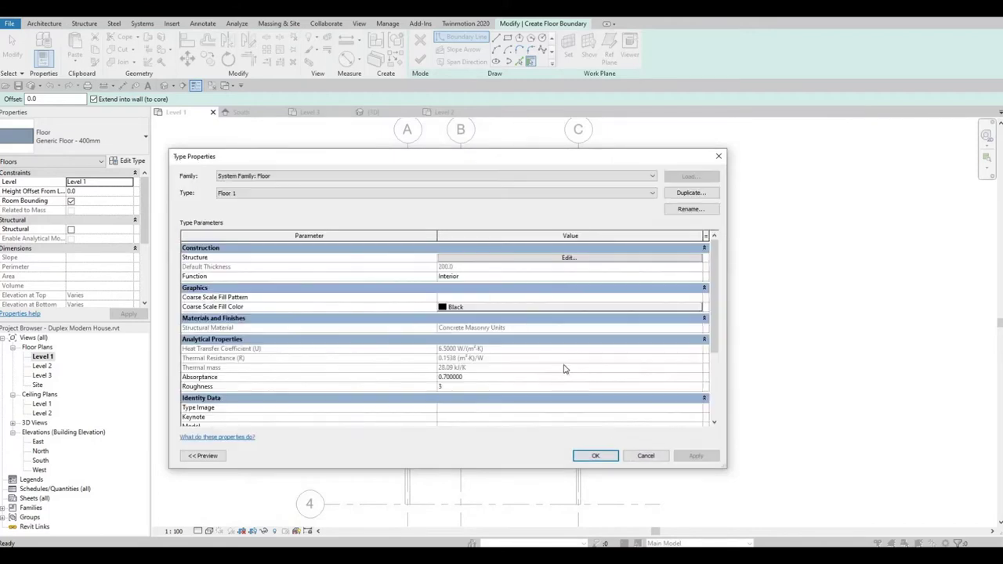
key(Return)
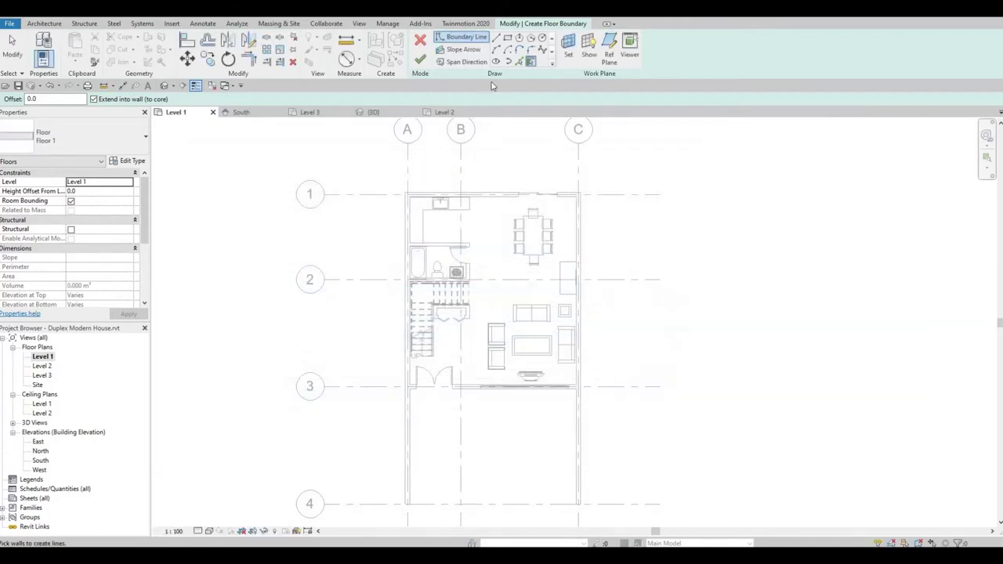
Step: Sketch Level 1 boundary lines (LI) from the grid 3 wall corner to the left wall corner
key(l)
key(i)
scroll(438, 197, up, 2)
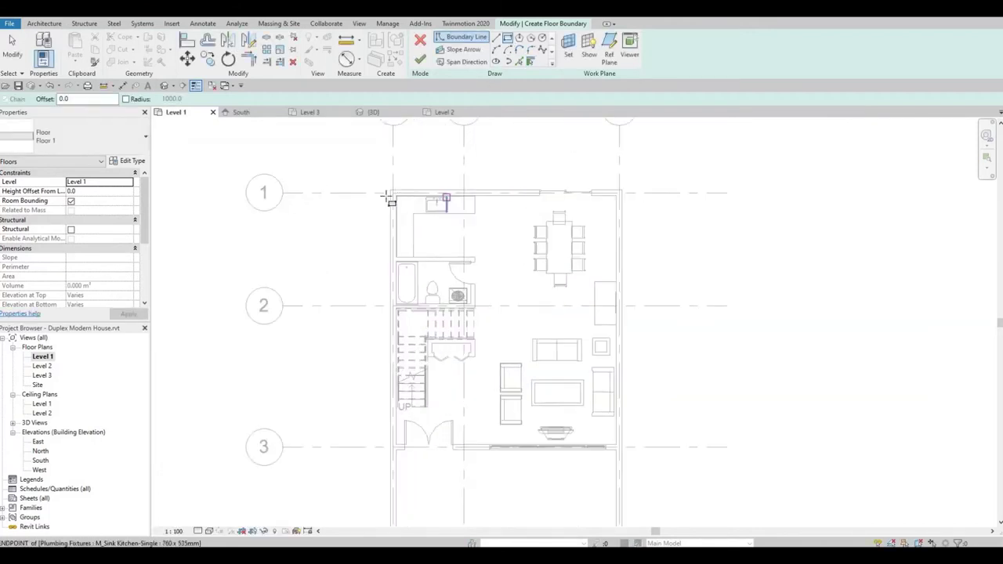
scroll(423, 196, up, 2)
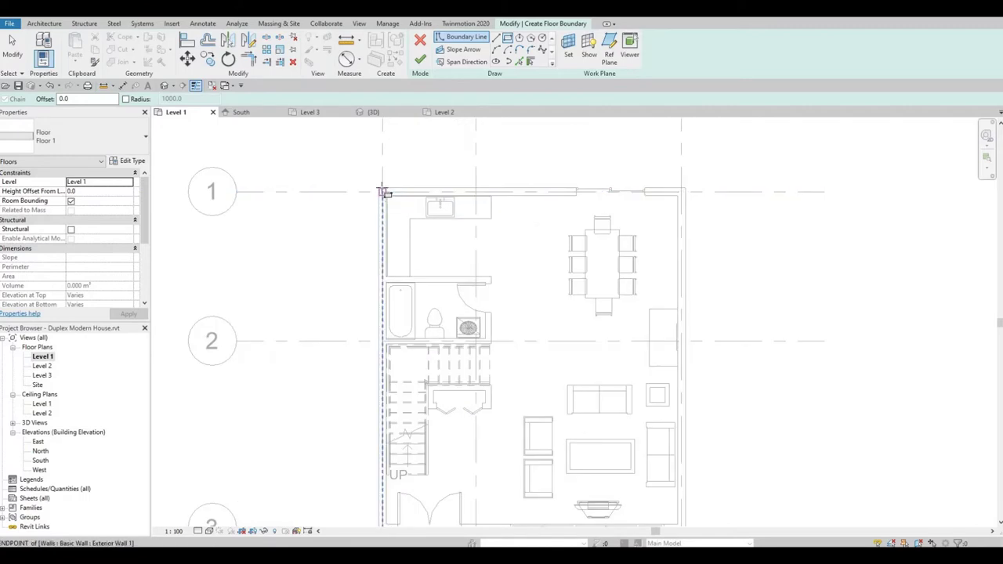
scroll(382, 192, up, 2)
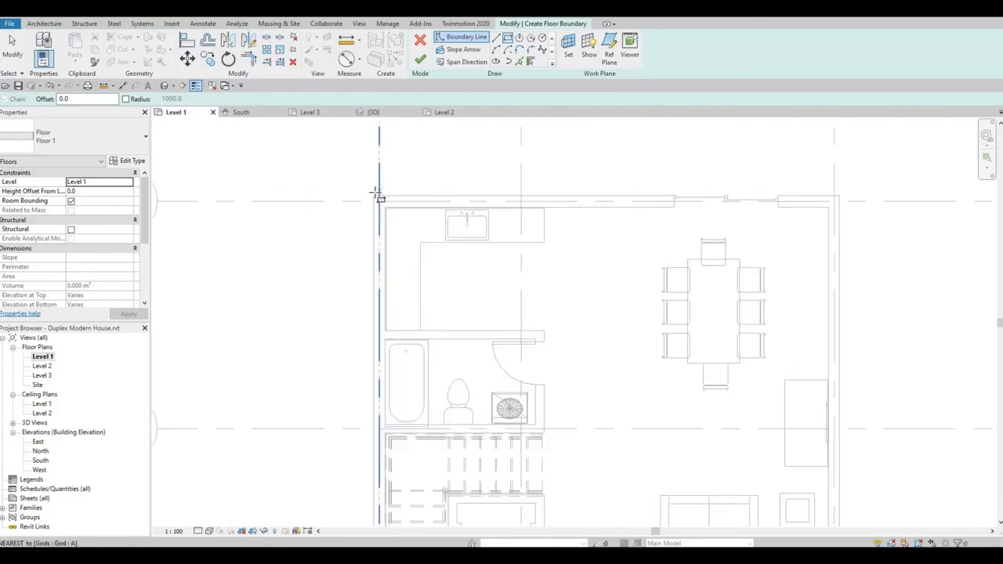
scroll(593, 385, down, 4)
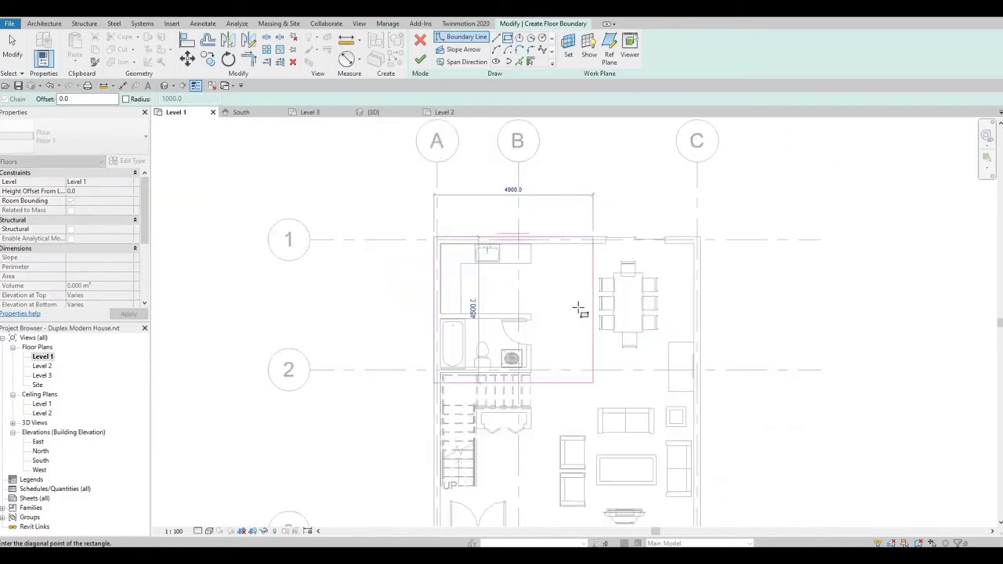
middle_drag(611, 474, 620, 329)
scroll(616, 307, up, 2)
scroll(615, 302, down, 1)
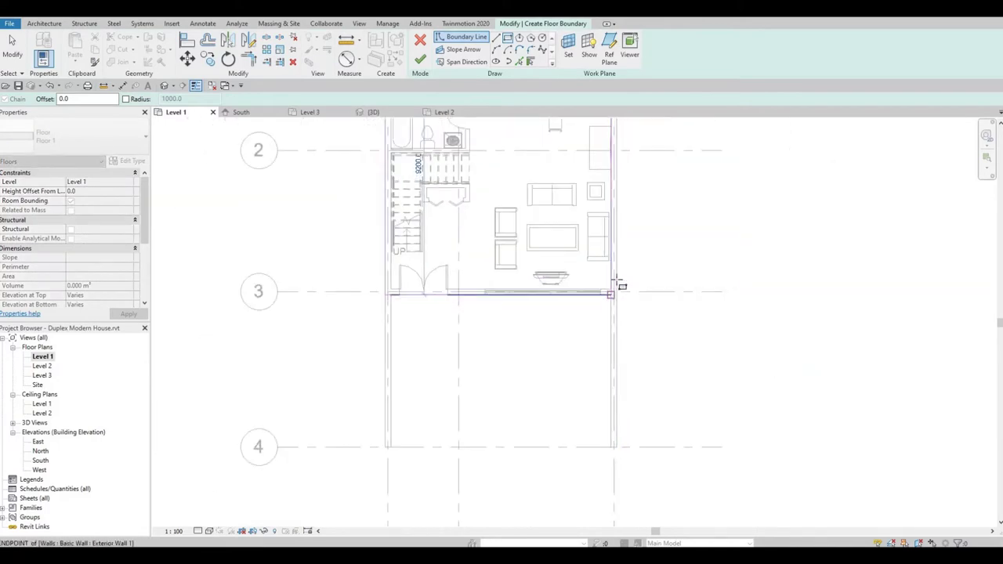
scroll(617, 285, up, 1)
scroll(616, 294, up, 2)
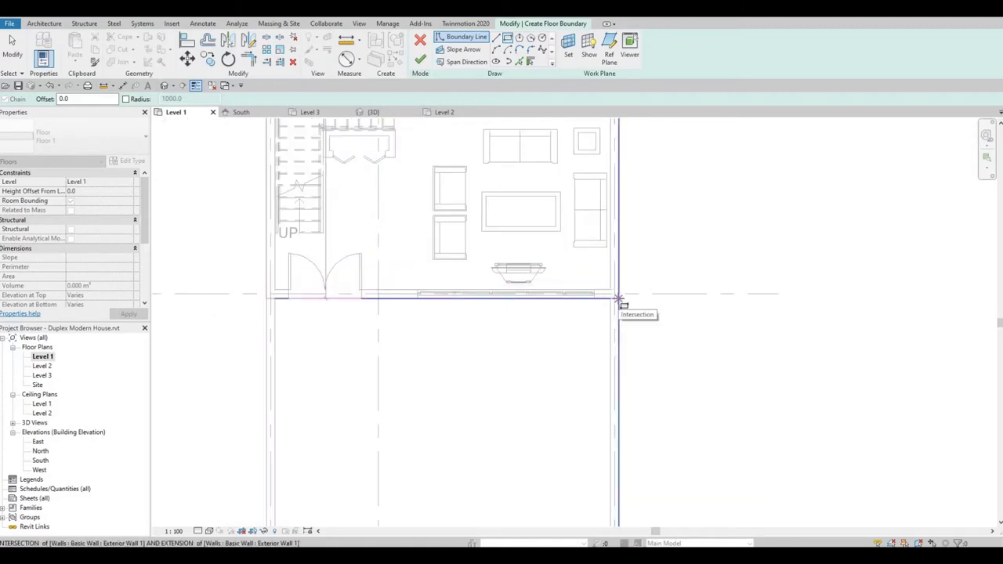
click(618, 297)
scroll(252, 294, up, 1)
scroll(251, 288, up, 2)
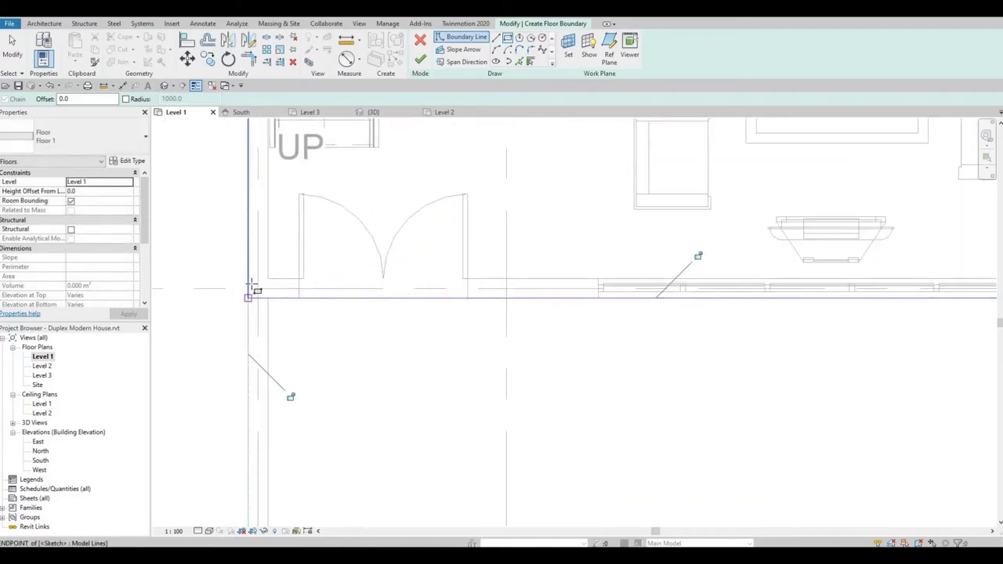
click(249, 295)
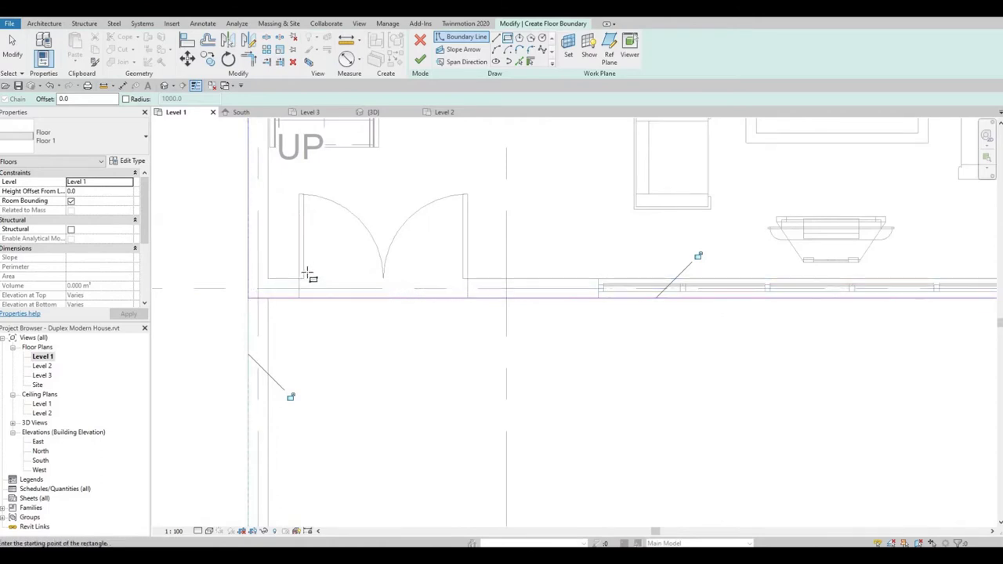
Step: Finish the sketch, creating a 75.44 m² Floor 1 slab between grids 1 and 3
scroll(308, 273, down, 3)
scroll(332, 262, down, 2)
scroll(313, 286, down, 1)
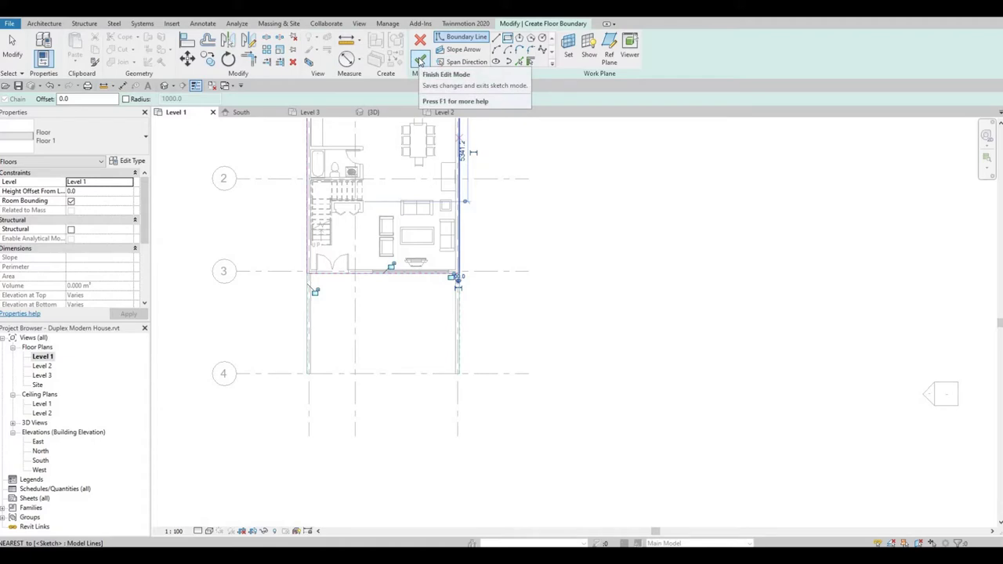
click(420, 61)
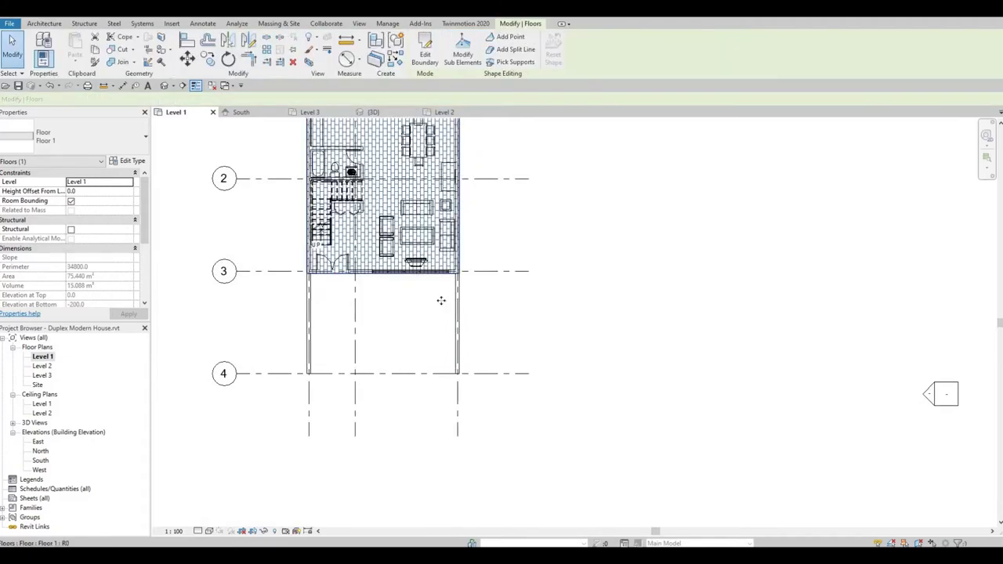
middle_drag(402, 196, 467, 296)
key(Escape)
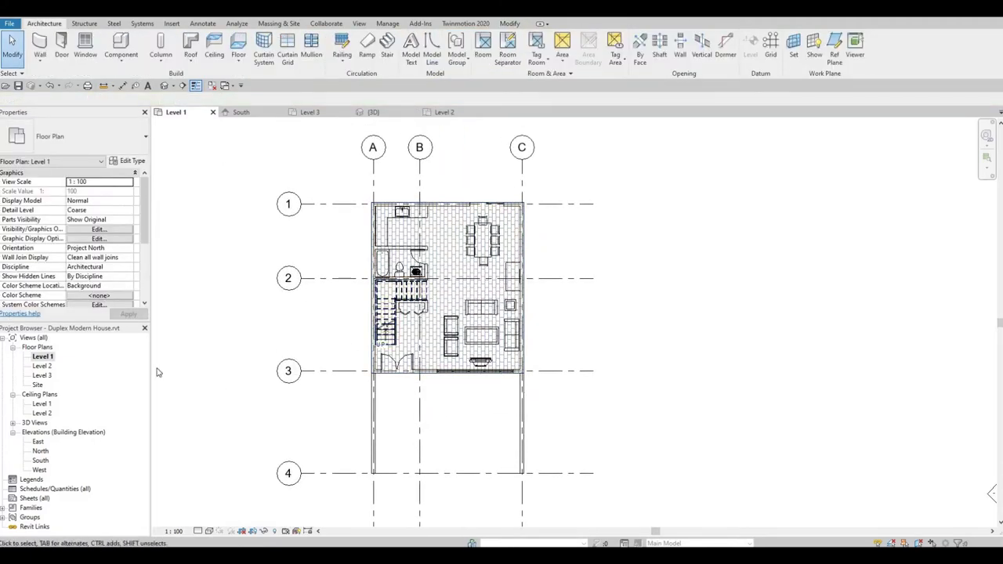
Step: In the Level 2 plan, start a new floor and duplicate its type as Floor 2
double_click(41, 366)
scroll(308, 333, down, 2)
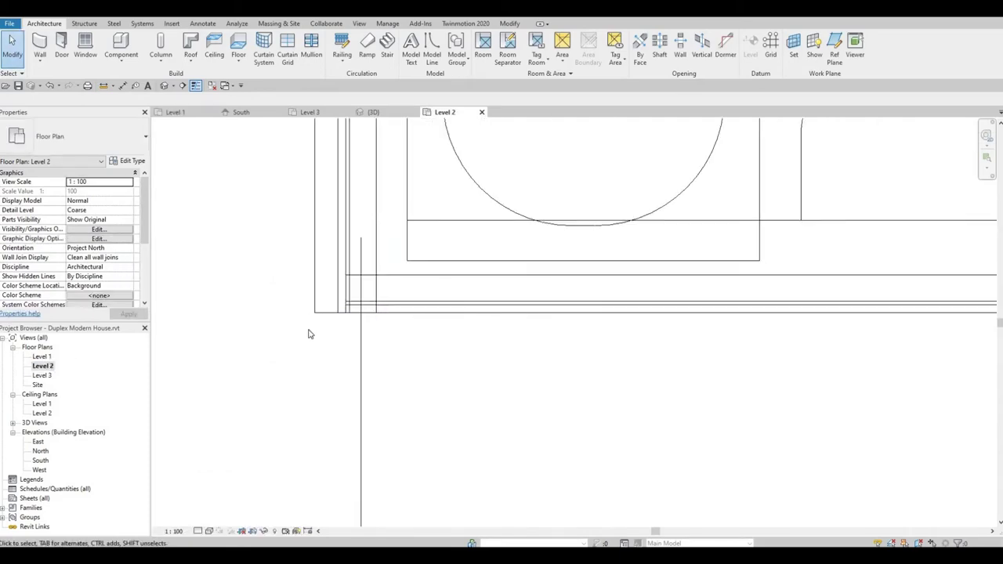
scroll(308, 334, down, 2)
scroll(307, 333, down, 3)
scroll(304, 334, down, 3)
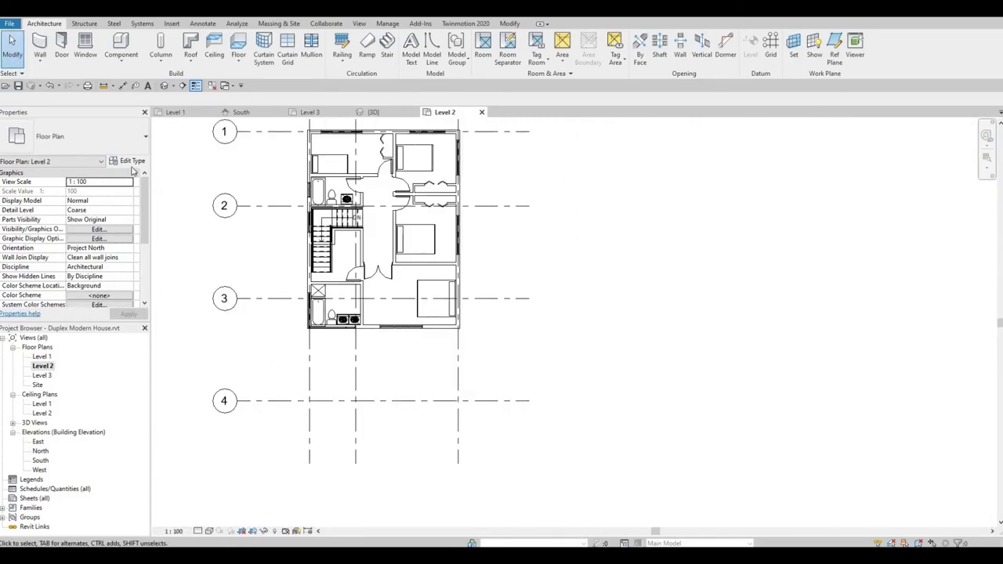
click(236, 46)
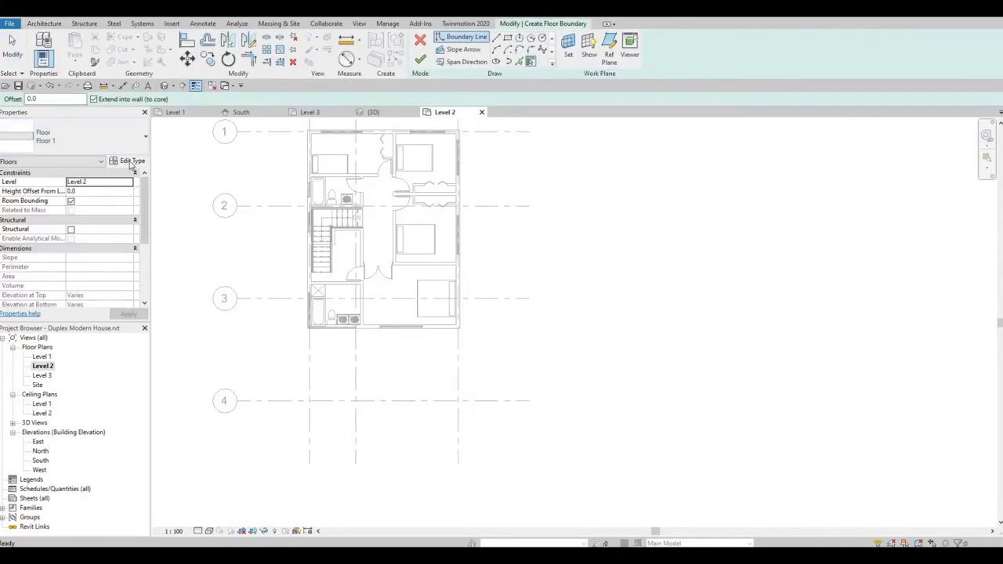
click(129, 162)
click(691, 193)
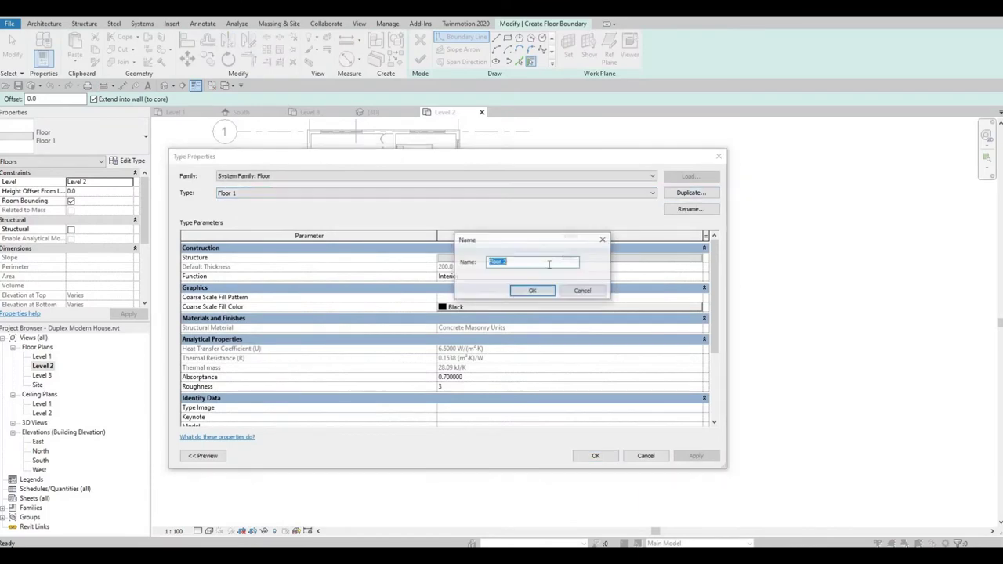
click(534, 291)
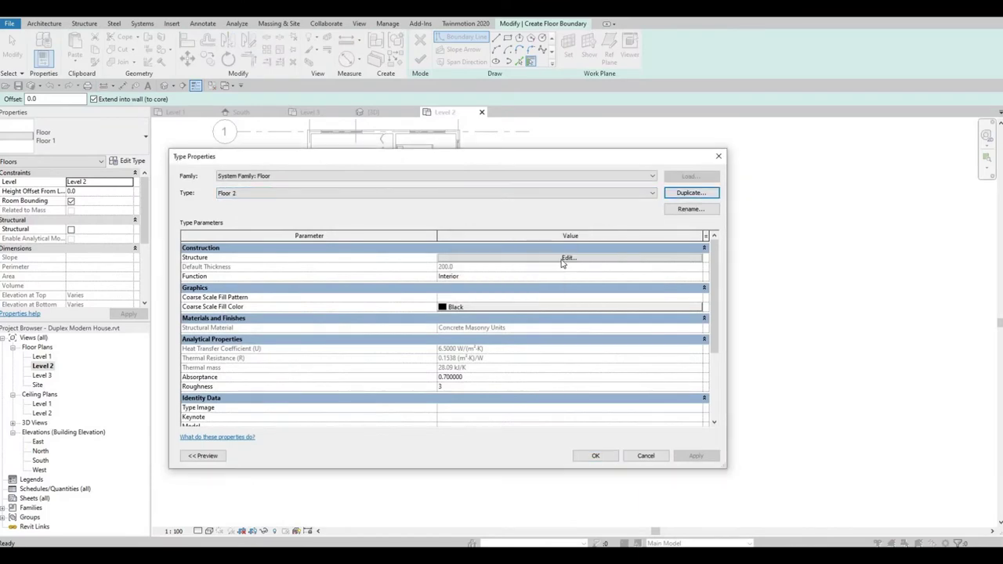
Step: Set the Floor 2 structure layer material to Concrete, Cast-in-Place gray
click(562, 261)
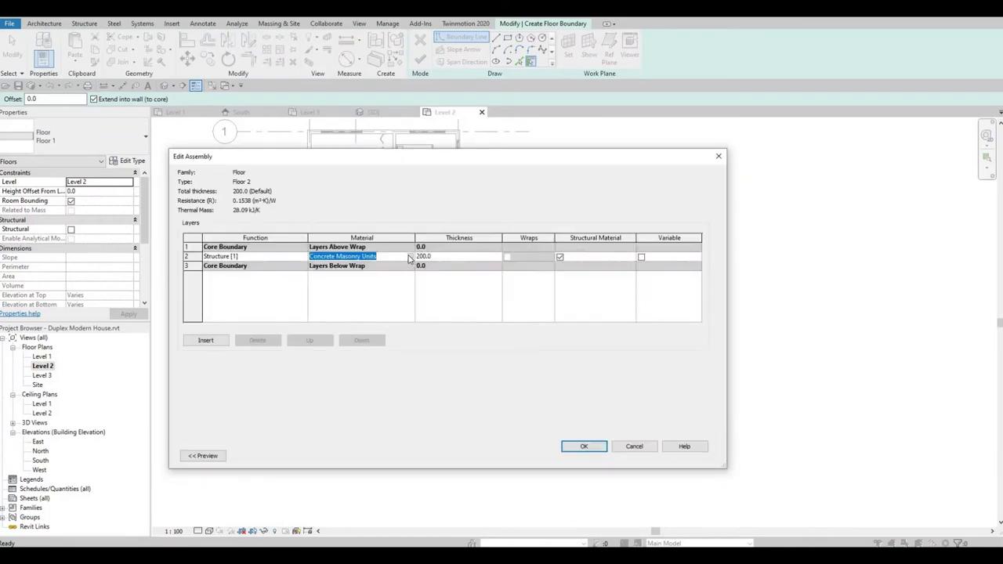
click(409, 256)
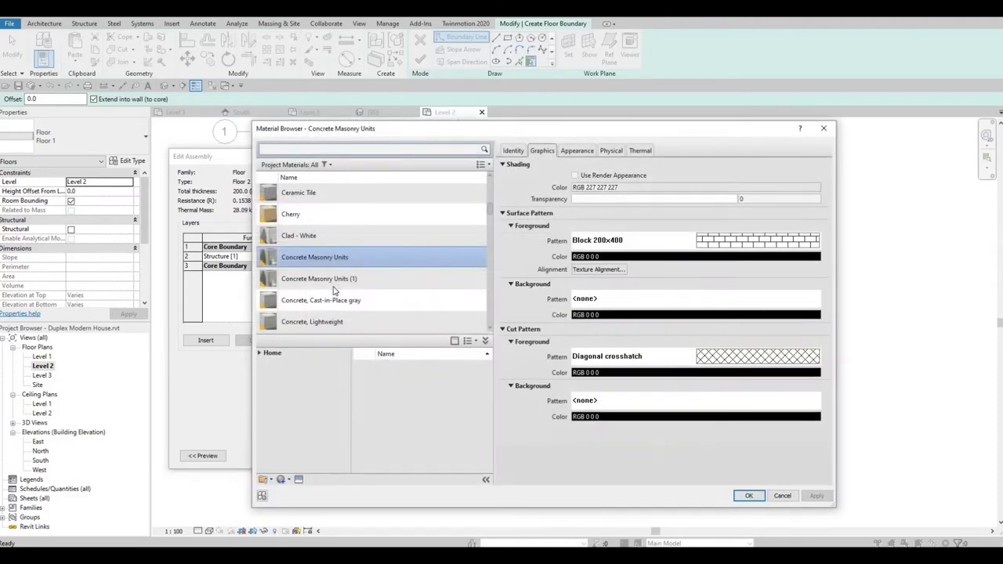
click(276, 286)
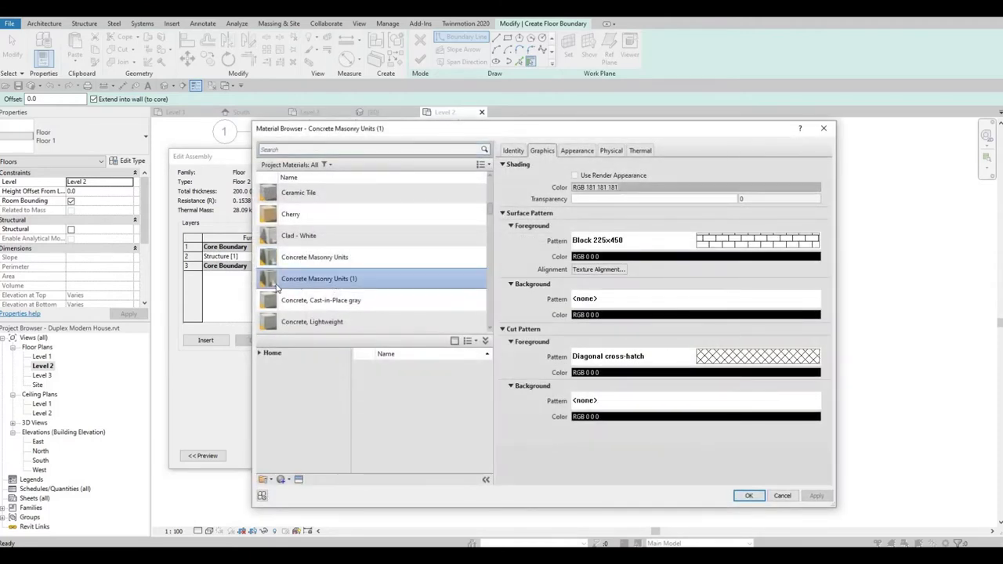
click(319, 302)
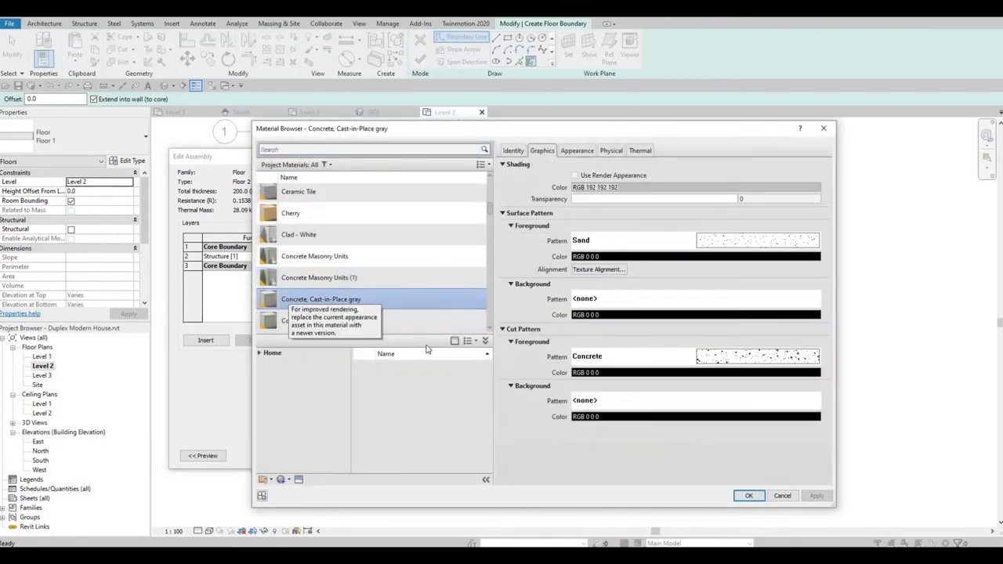
click(744, 496)
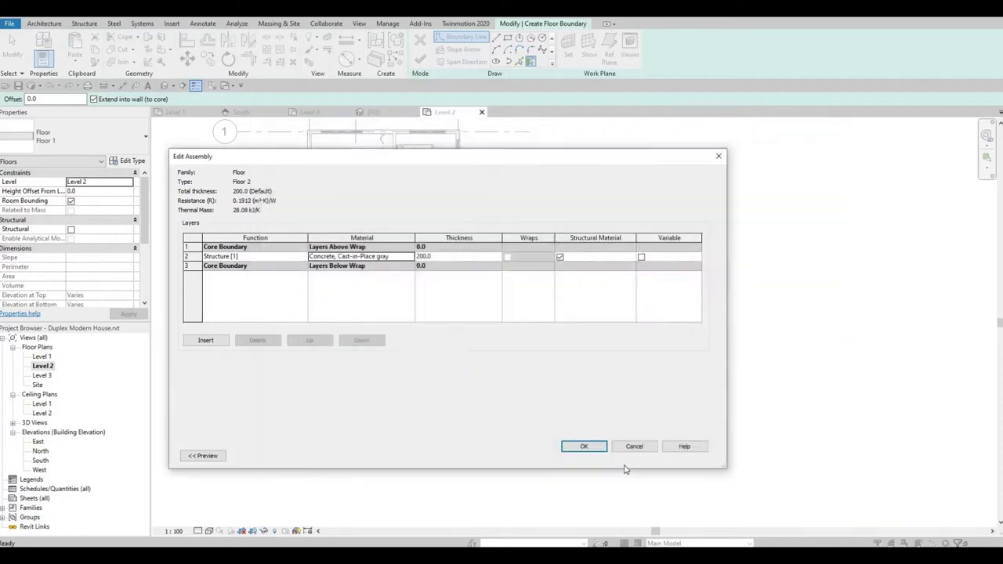
click(603, 449)
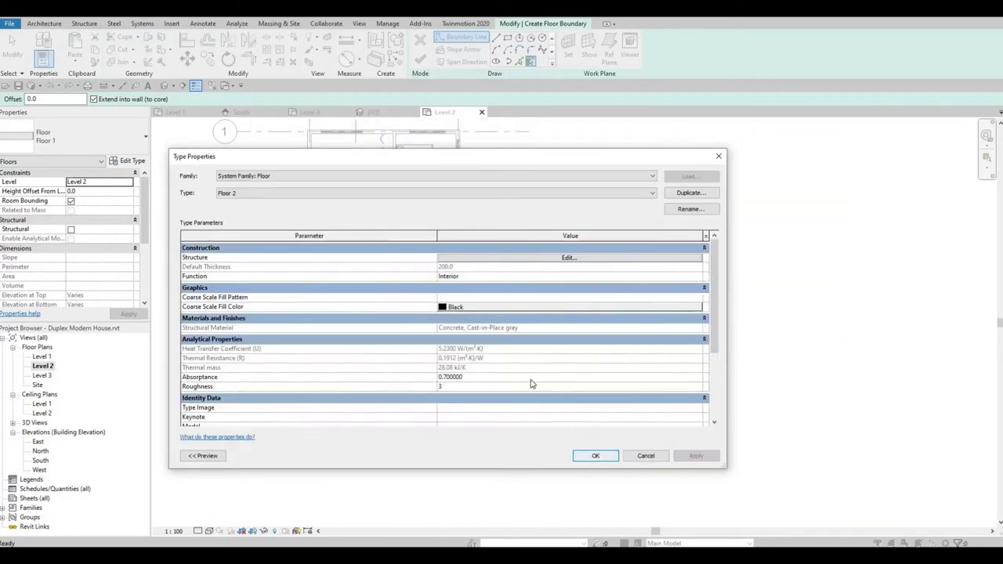
key(Return)
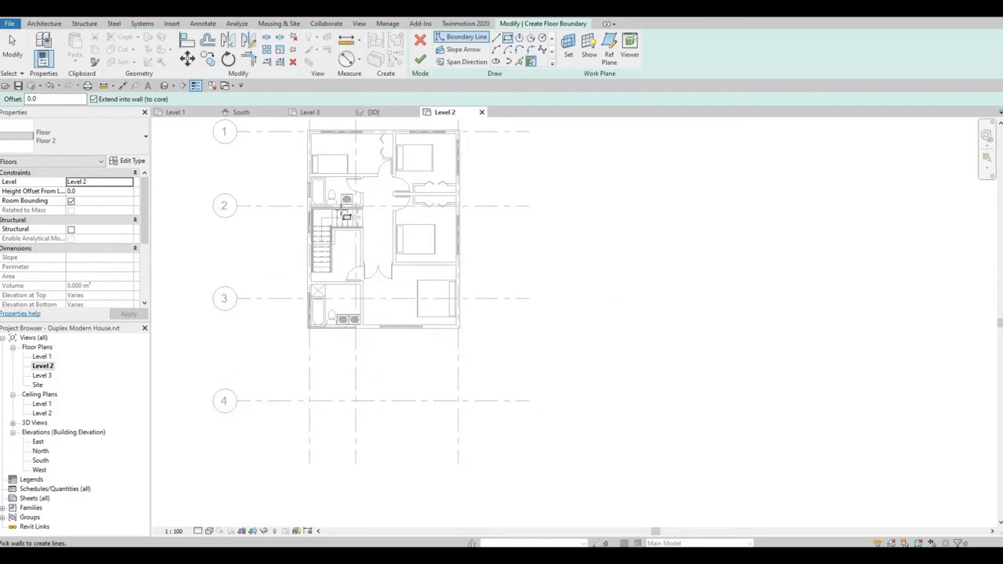
Step: Cancel the rectangle sketch and return to straight boundary lines (LI), framing the upper floor
scroll(337, 259, up, 2)
scroll(329, 262, up, 1)
scroll(323, 266, up, 2)
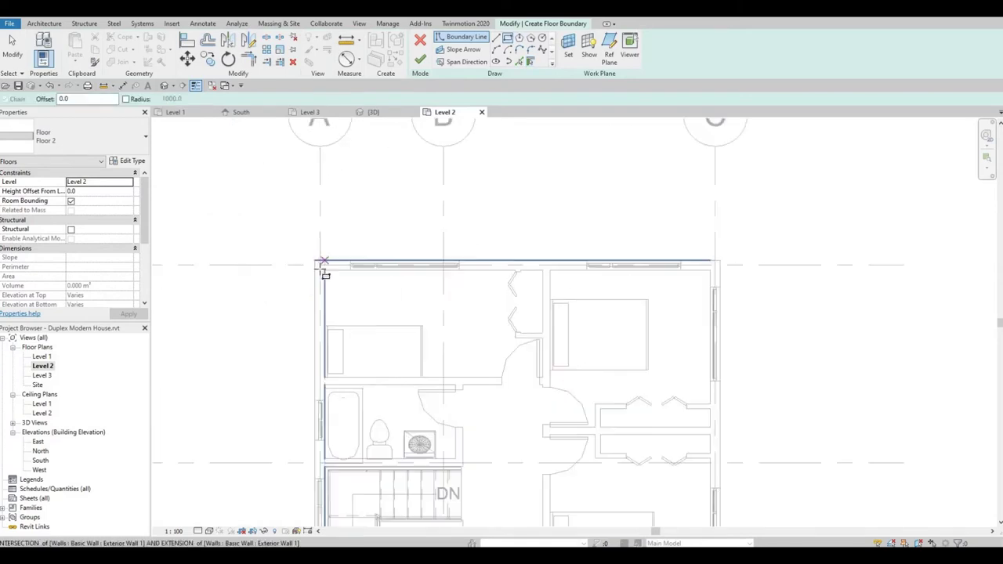
scroll(323, 270, up, 2)
scroll(380, 318, down, 2)
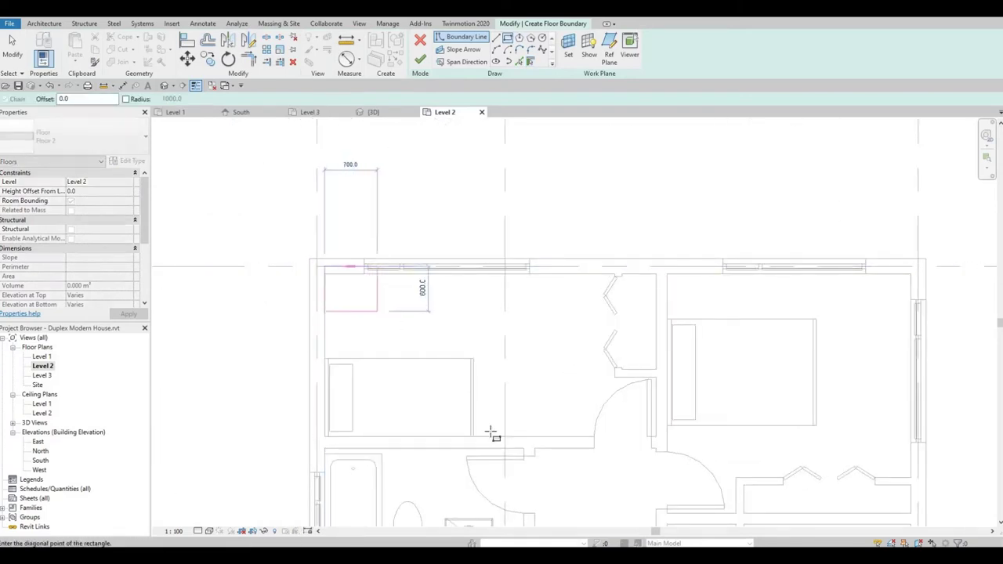
scroll(492, 432, down, 3)
scroll(548, 443, down, 1)
mouse_move(572, 444)
middle_down()
mouse_move(545, 277)
mouse_move(571, 407)
middle_up()
scroll(491, 379, up, 3)
scroll(491, 379, up, 1)
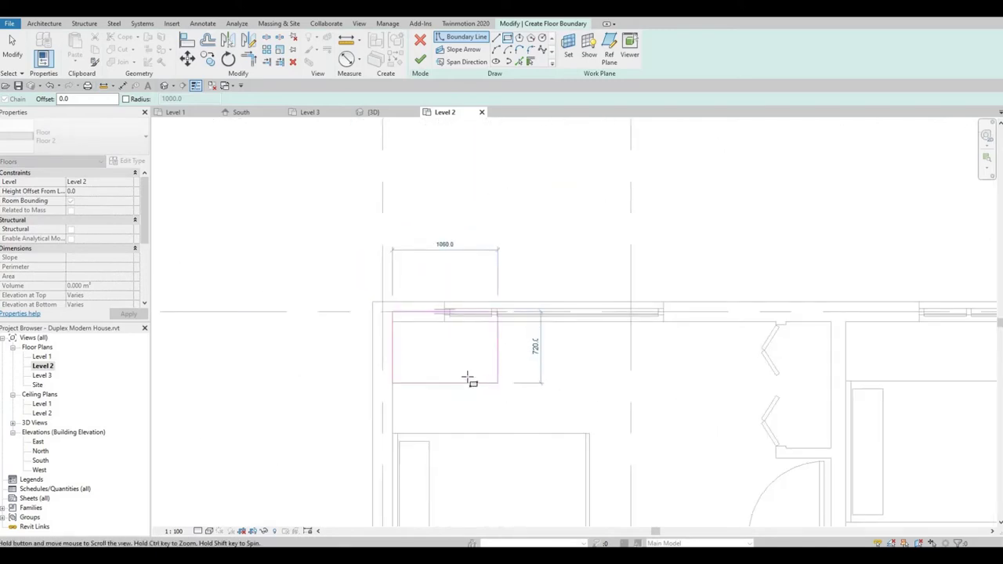
key(Escape)
key(Escape)
scroll(352, 275, up, 1)
key(l)
key(i)
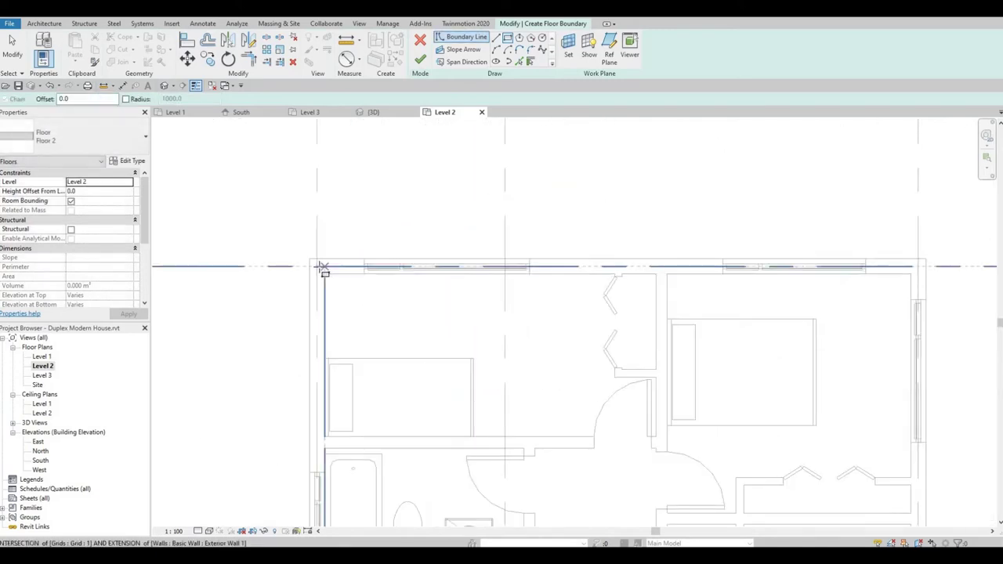
scroll(501, 416, down, 2)
middle_drag(537, 373, 564, 405)
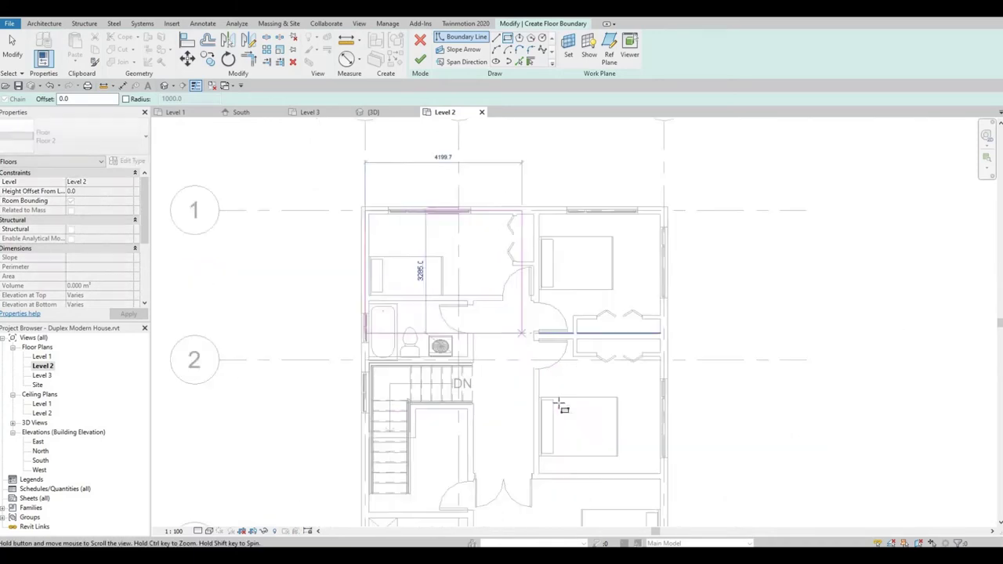
scroll(556, 376, down, 1)
middle_drag(551, 350, 562, 402)
scroll(611, 443, up, 1)
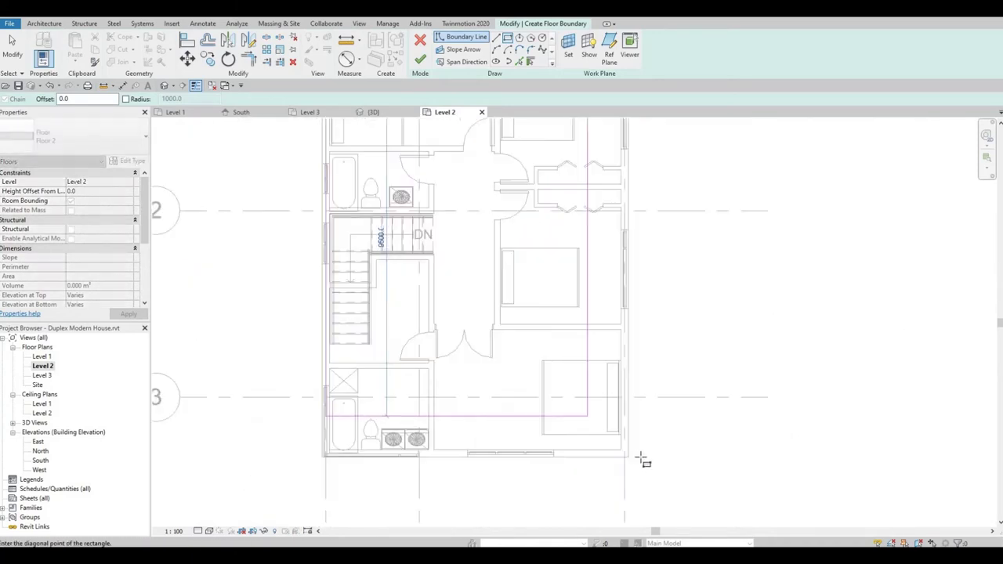
scroll(614, 444, up, 1)
scroll(616, 445, up, 1)
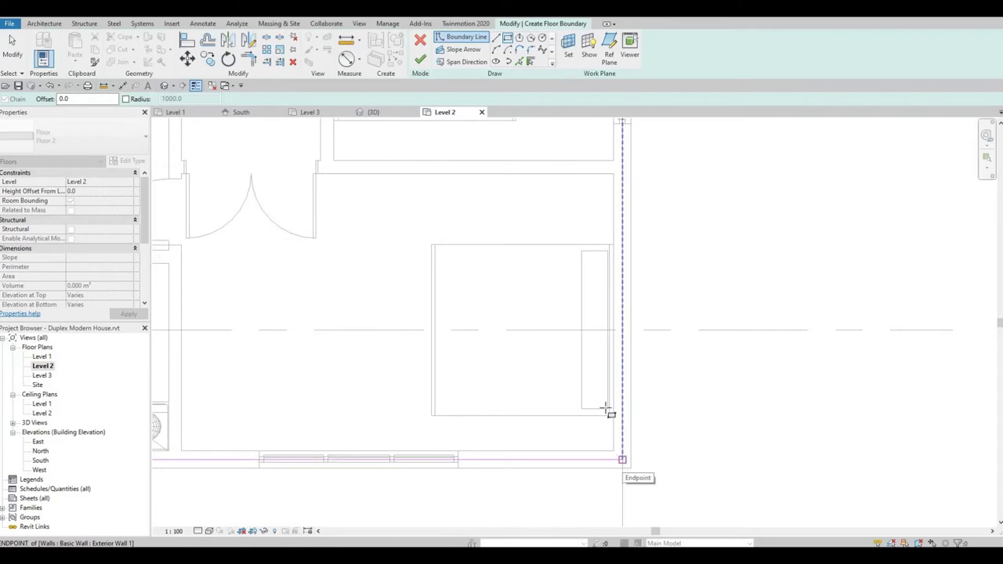
Step: Draw boundary lines from the left wall across the top and down the stair's right side
click(608, 409)
scroll(553, 329, down, 1)
scroll(557, 381, down, 1)
middle_drag(488, 313, 474, 268)
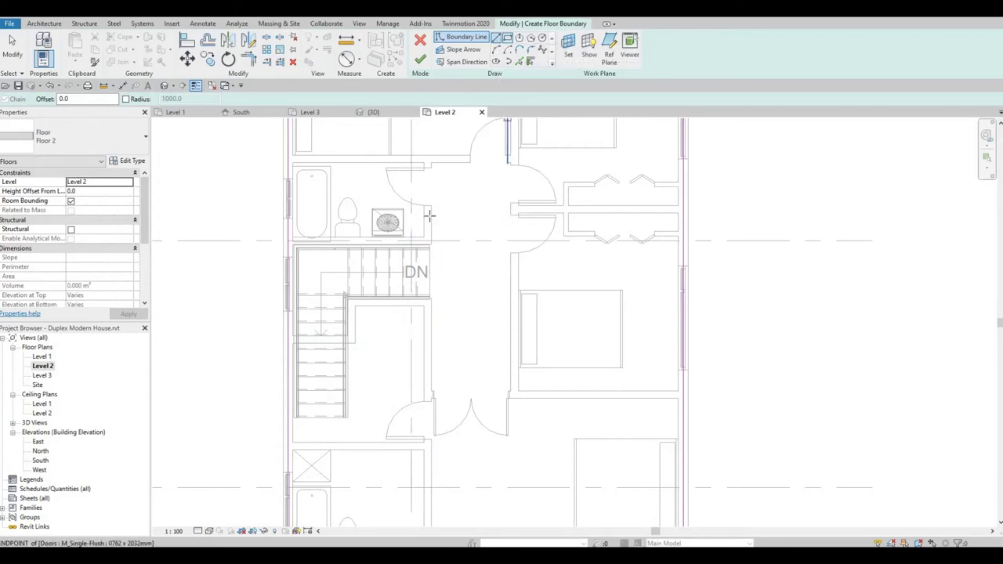
scroll(369, 231, up, 1)
scroll(337, 243, up, 3)
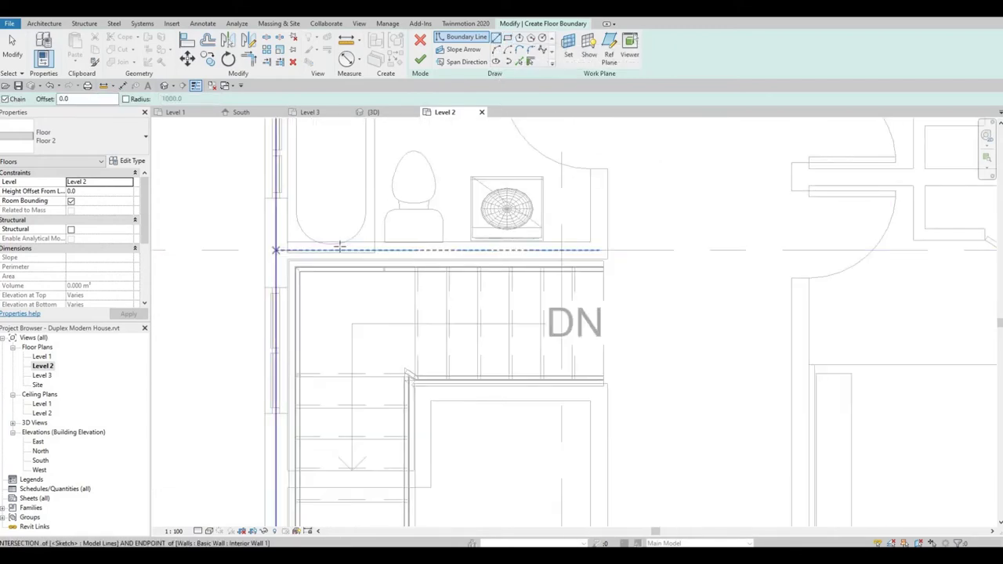
scroll(339, 247, up, 1)
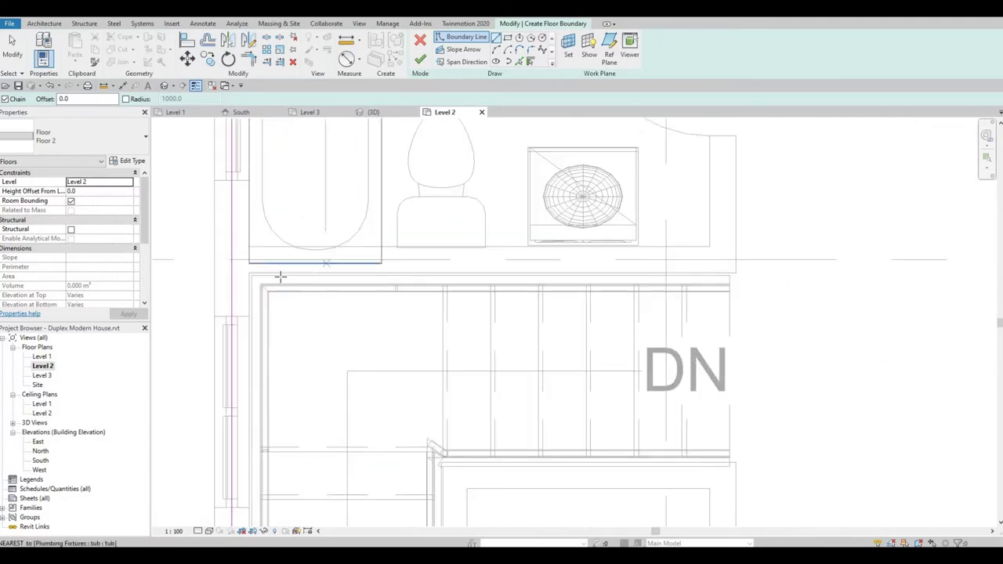
click(232, 260)
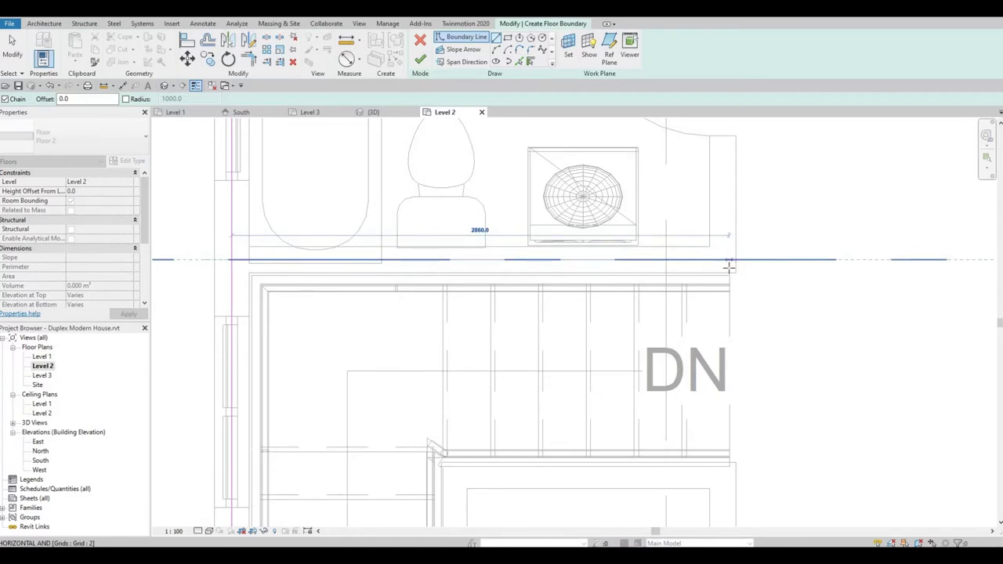
click(728, 267)
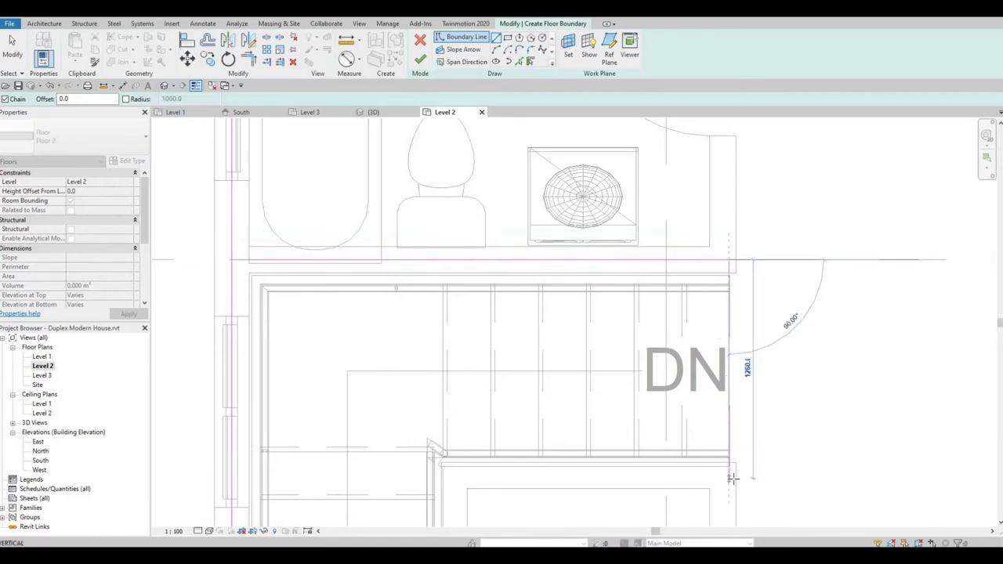
click(703, 475)
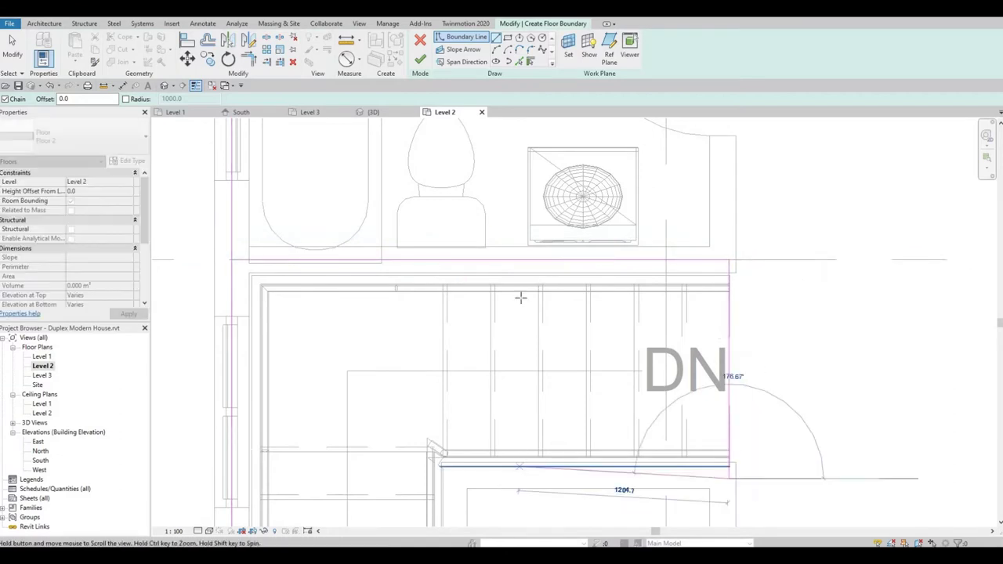
Step: Continue the boundary along the landing and inner stair side back to the left wall
middle_drag(458, 479, 488, 285)
click(486, 283)
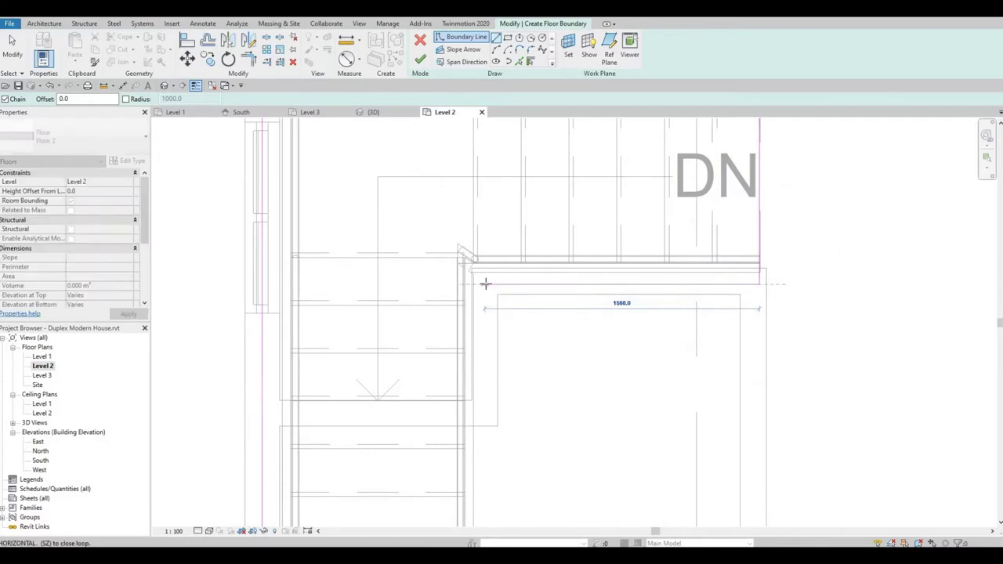
click(485, 284)
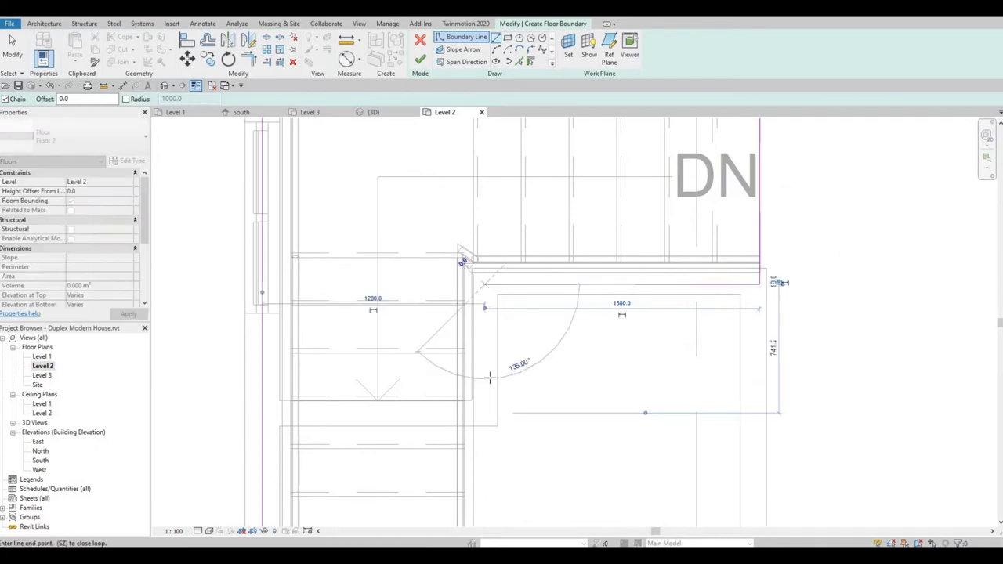
click(458, 411)
click(262, 409)
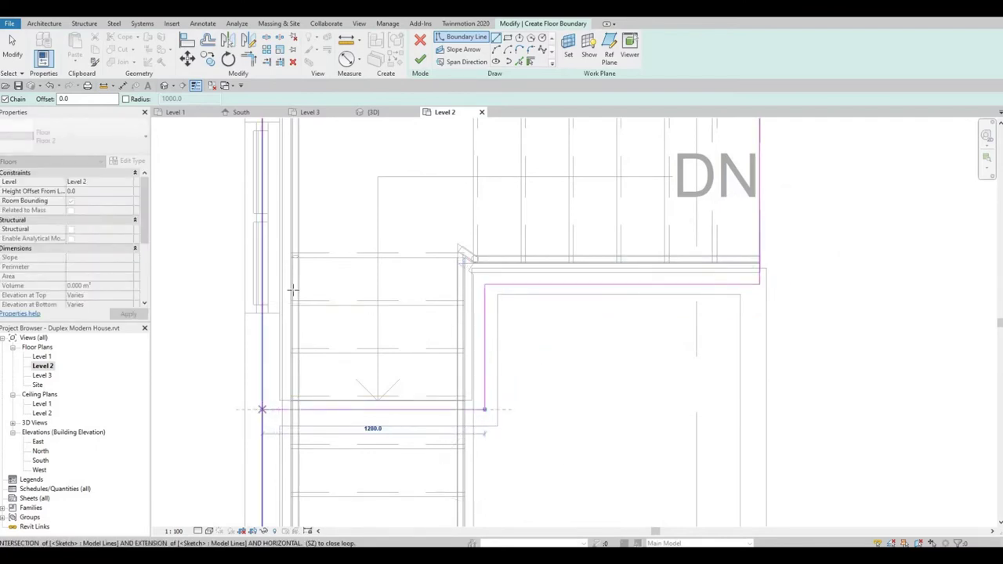
key(Escape)
middle_drag(329, 297, 339, 321)
scroll(338, 321, down, 1)
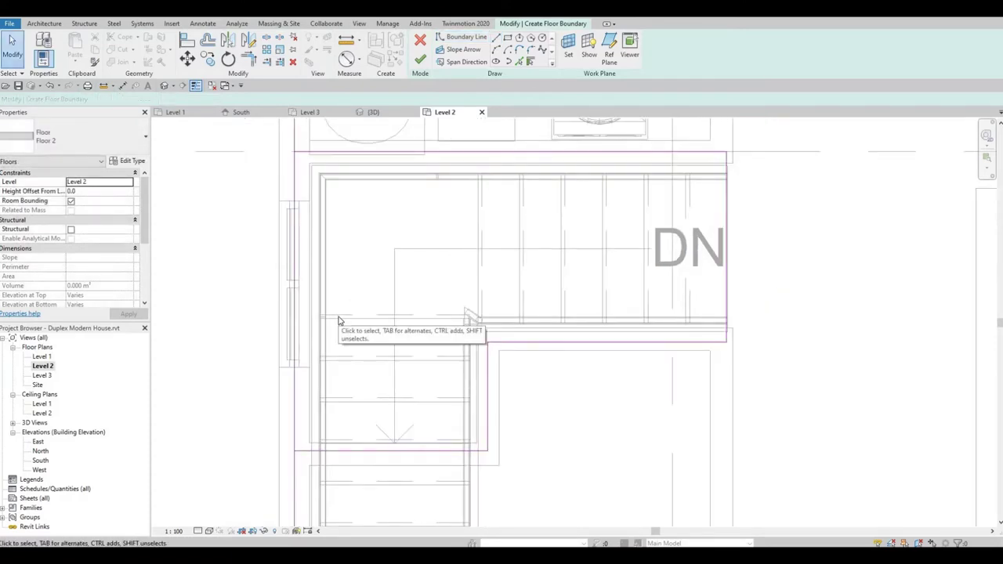
Step: Join the top and left boundary lines into a corner with Trim/Extend (TR)
click(266, 37)
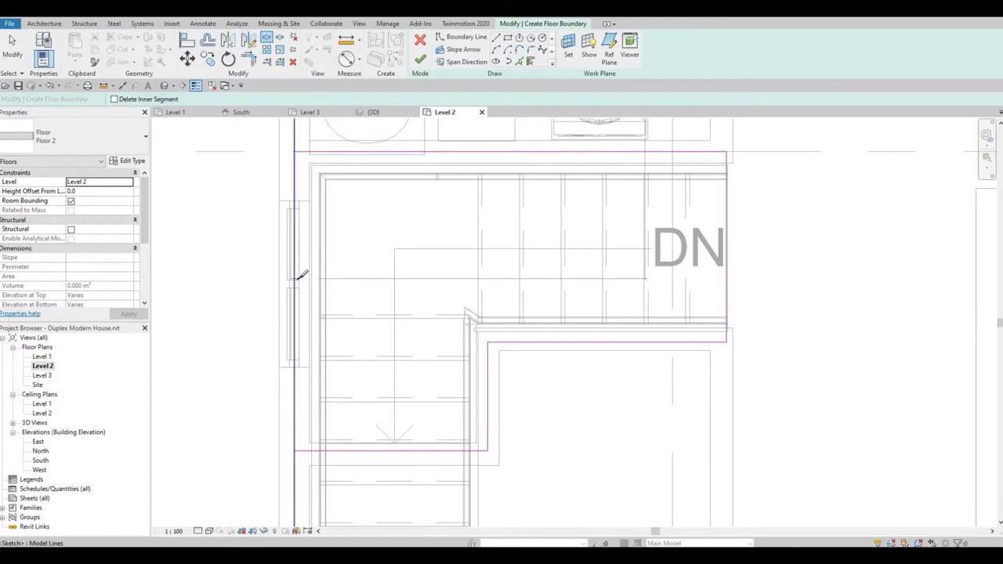
key(Escape)
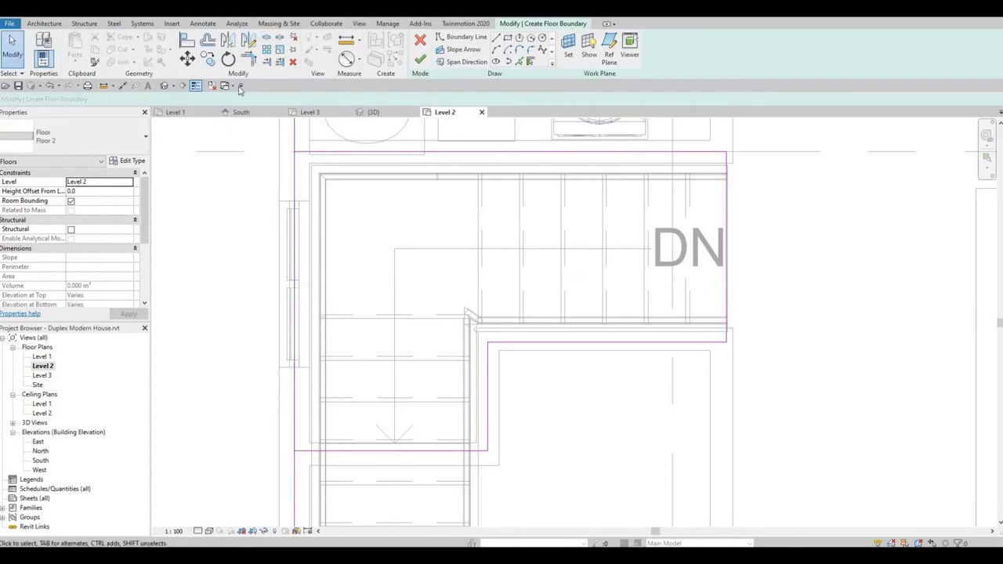
key(t)
key(r)
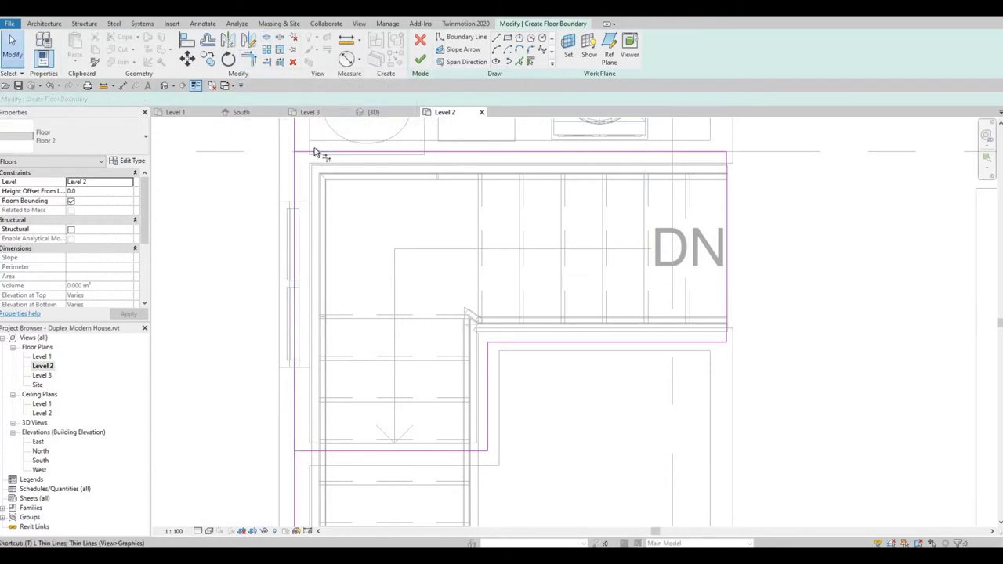
click(306, 150)
click(296, 136)
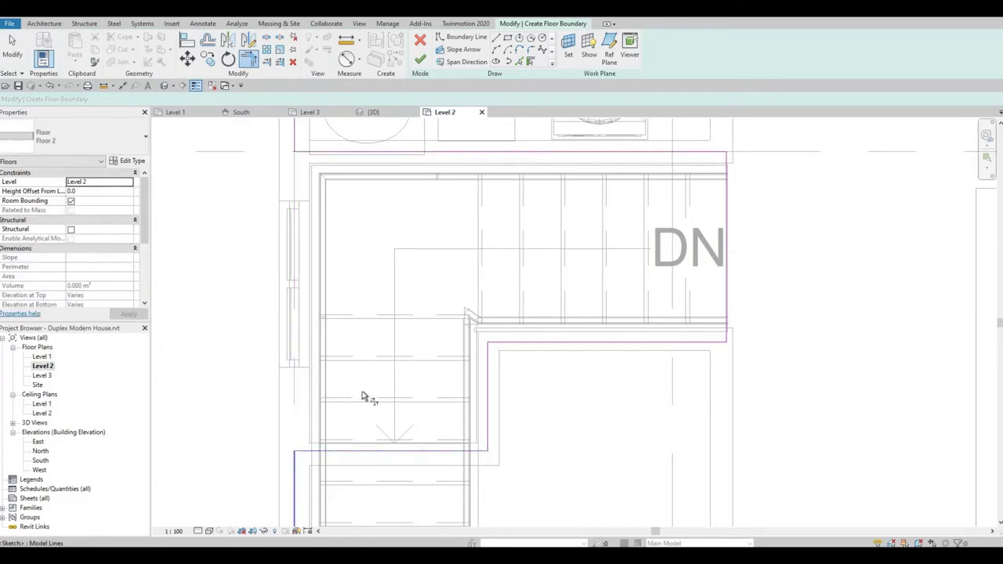
scroll(431, 349, down, 3)
key(Escape)
scroll(488, 346, up, 1)
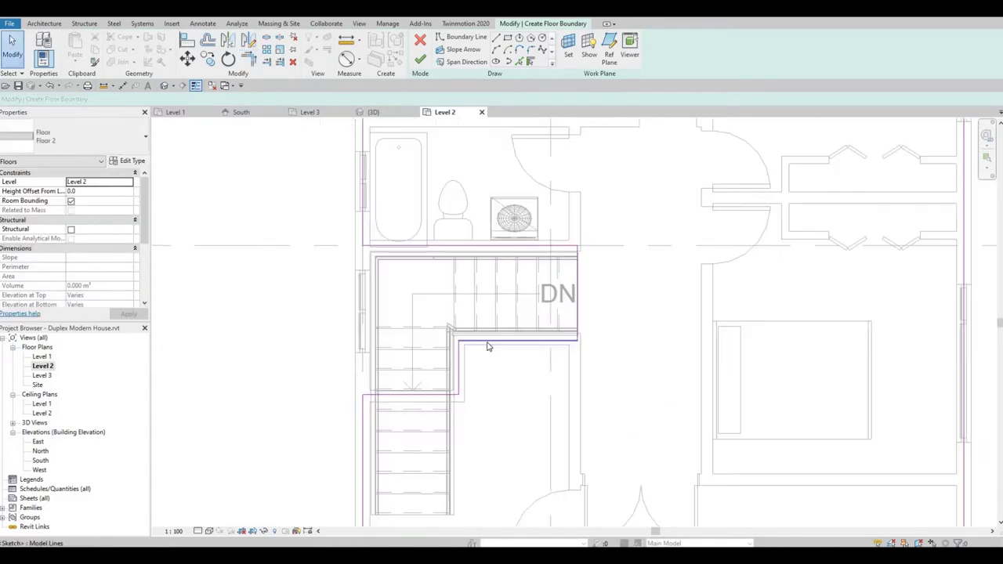
Step: Finish the 79.475 m² Floor 2 slab without attaching walls to it
click(421, 59)
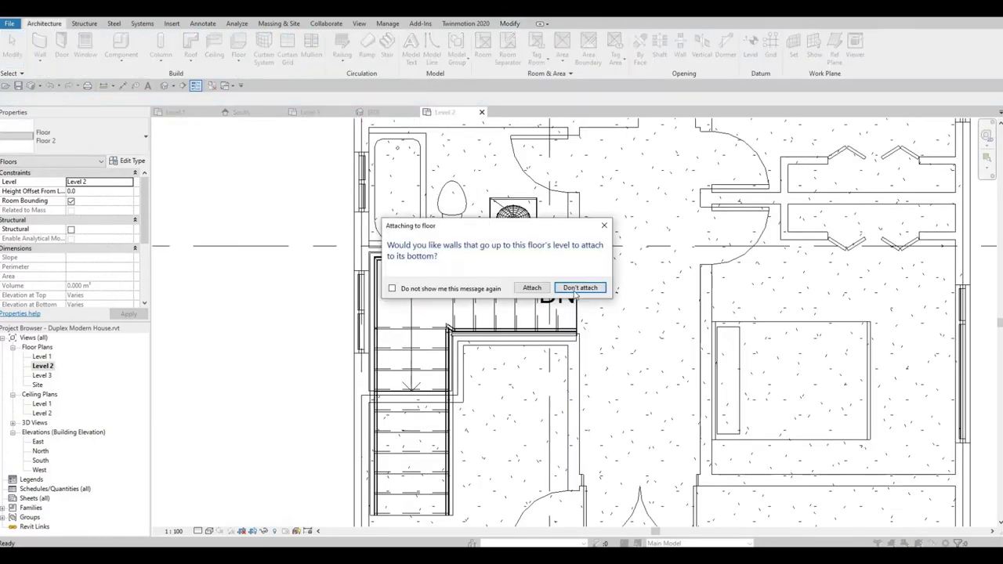
click(580, 287)
scroll(156, 208, down, 2)
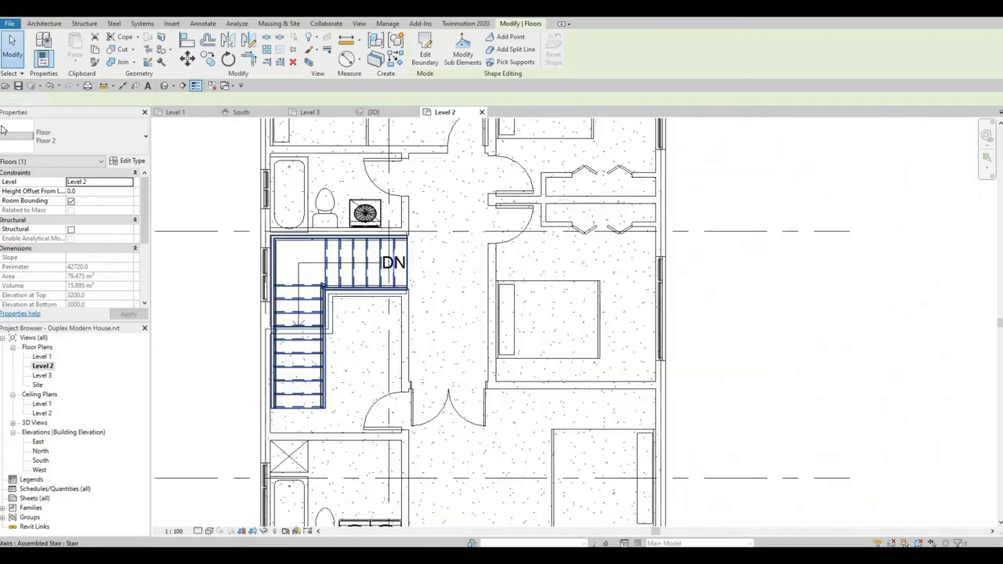
key(Escape)
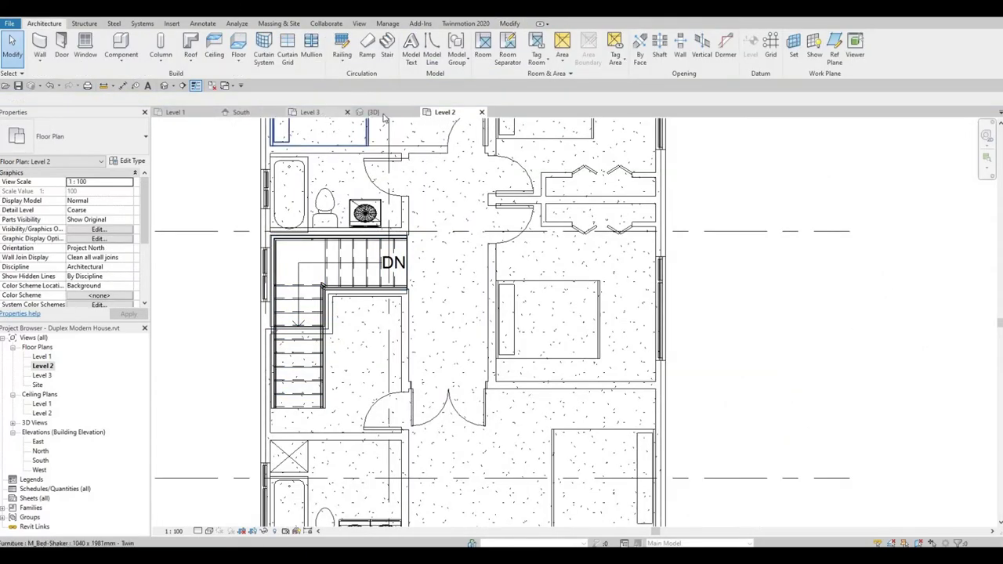
Step: Orbit the 3D view around the brick facade, slab edge and rooms, then return to Level 1
click(373, 112)
shift+middle_drag(414, 245, 604, 377)
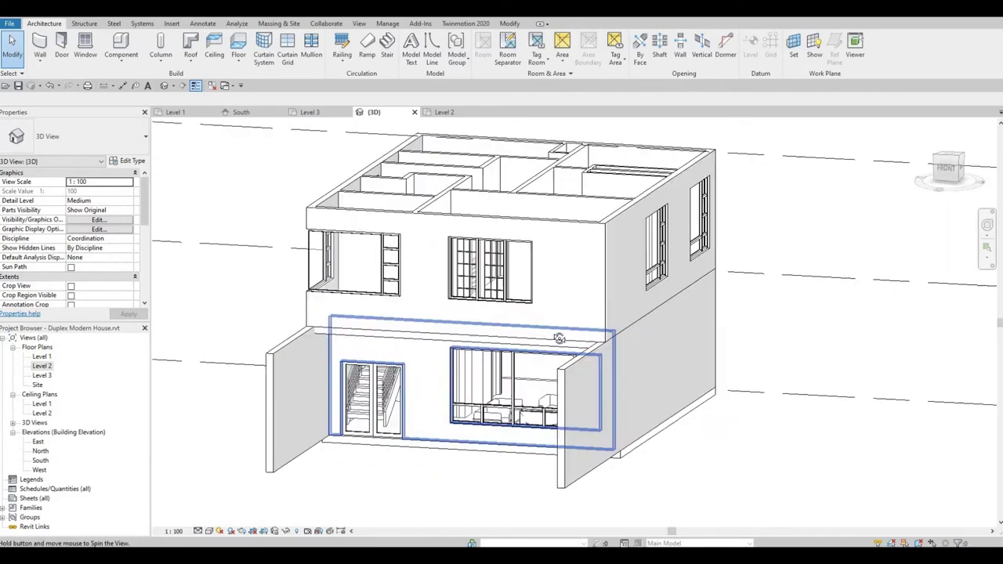
mouse_move(604, 377)
shift+middle_down()
mouse_move(500, 340)
mouse_move(413, 358)
mouse_move(465, 407)
mouse_move(525, 346)
mouse_move(512, 327)
mouse_move(488, 353)
mouse_move(408, 370)
mouse_move(413, 360)
shift+middle_up()
shift+middle_drag(359, 364, 473, 334)
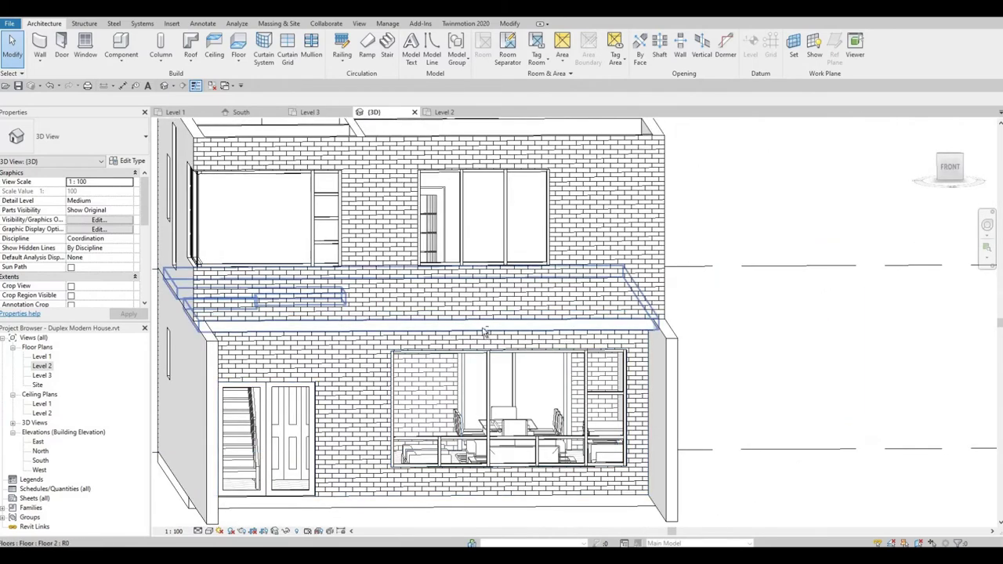
mouse_move(473, 335)
shift+middle_down()
mouse_move(583, 315)
mouse_move(602, 349)
mouse_move(530, 342)
shift+middle_up()
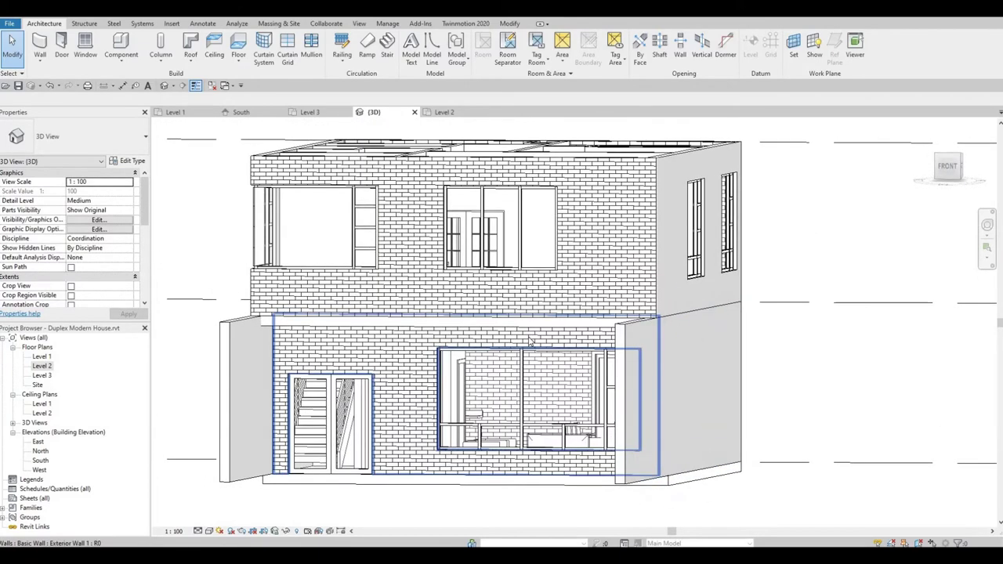
shift+middle_drag(548, 375, 62, 384)
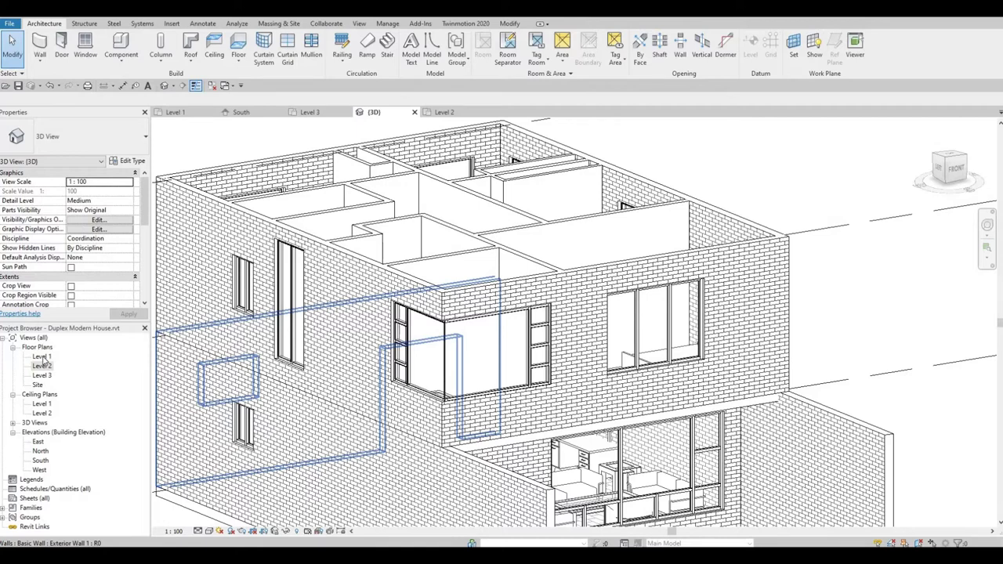
double_click(41, 356)
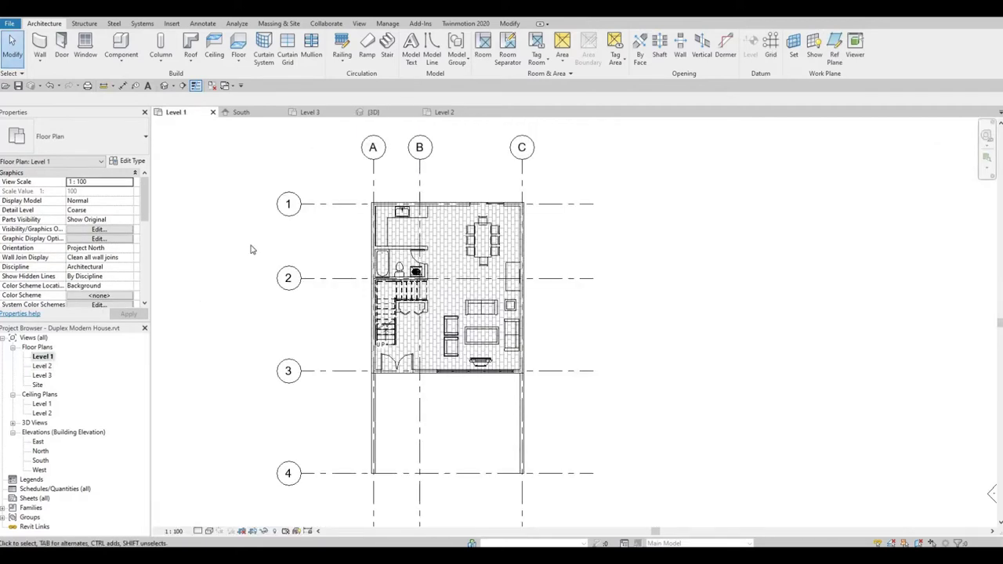
Step: Change the plan's visual style, zoom in, and start the Aligned Dimension tool
click(209, 532)
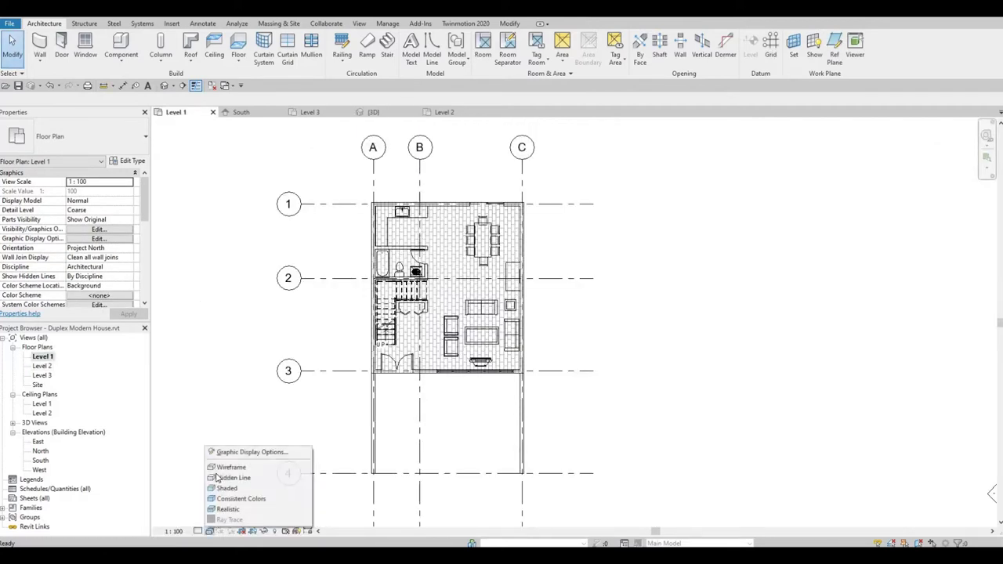
click(226, 475)
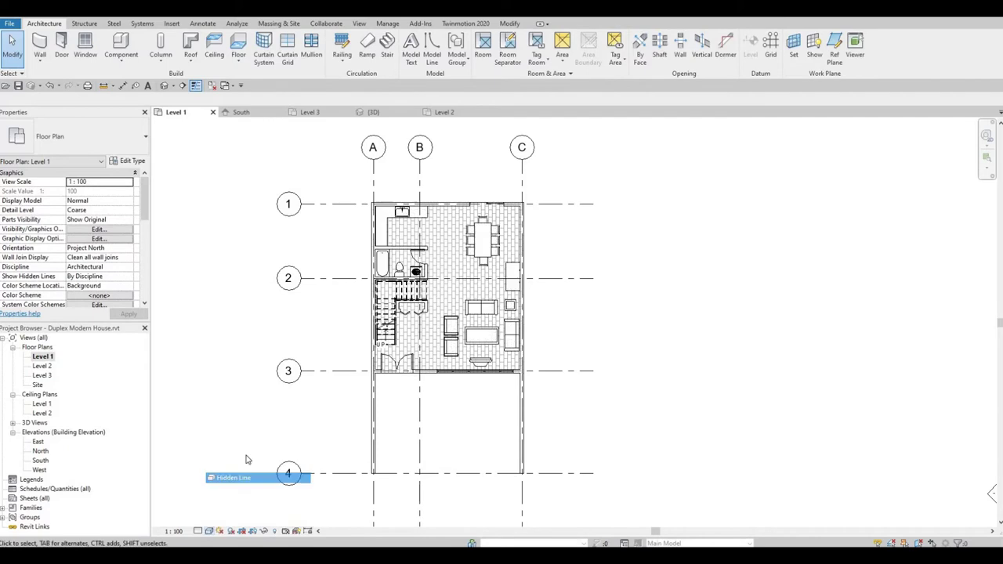
click(208, 531)
click(345, 372)
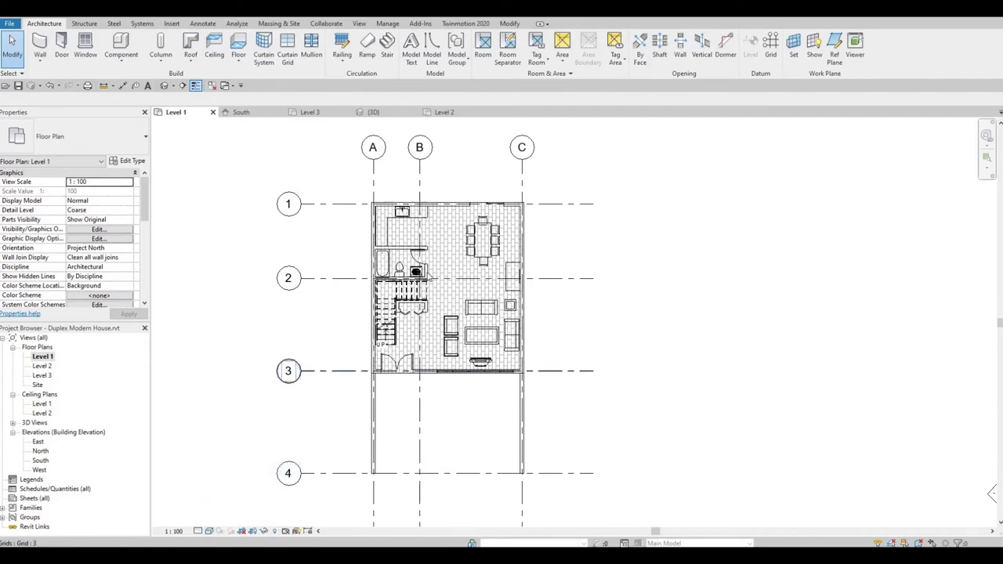
scroll(434, 260, up, 1)
scroll(433, 260, up, 1)
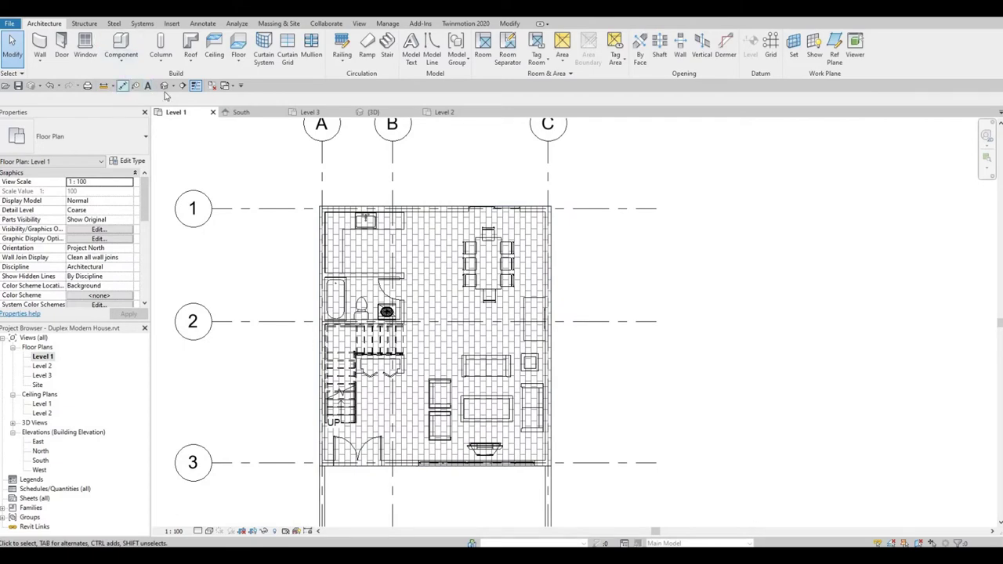
click(122, 87)
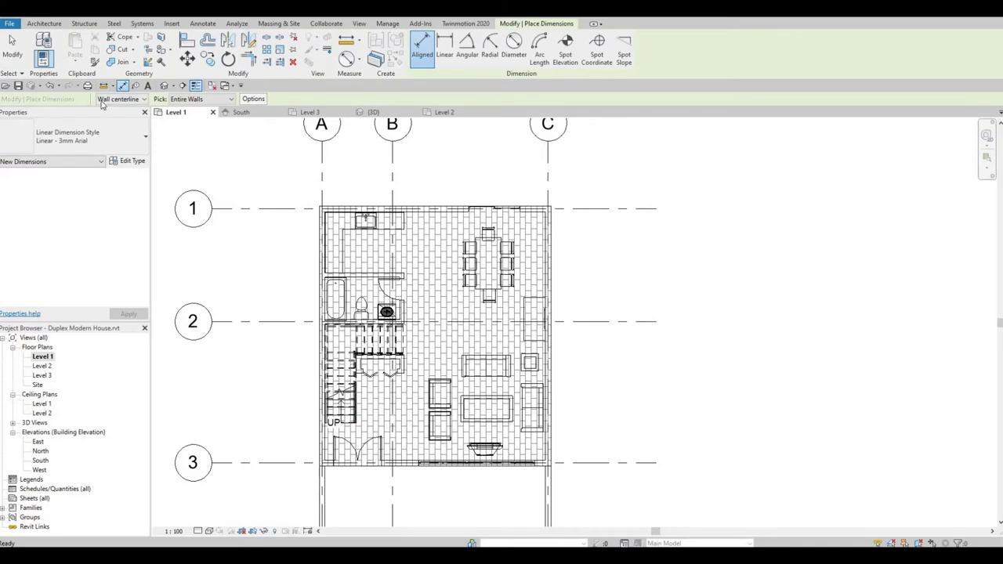
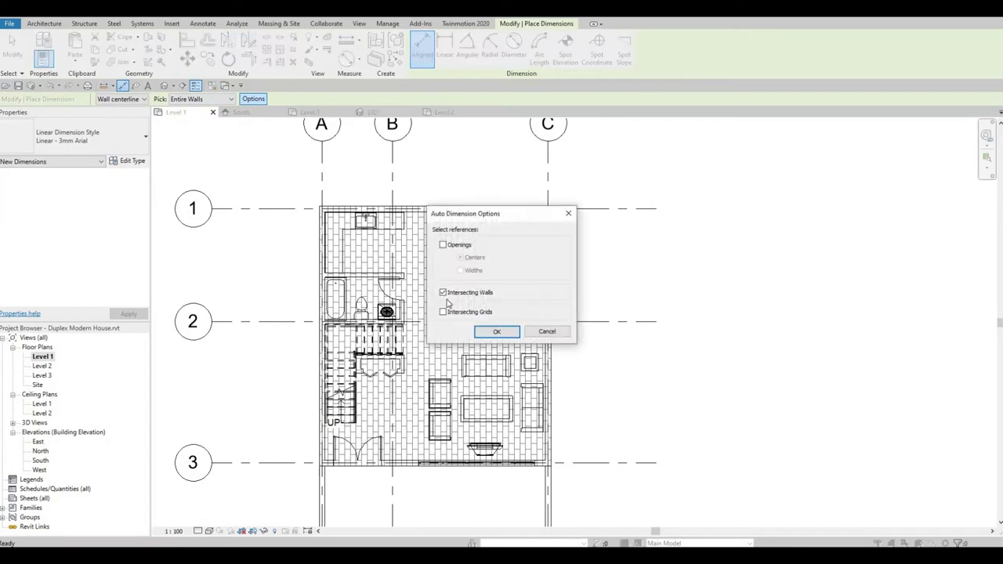
Step: Accept the auto-dimension settings and place the 8000 top and 9000 right wall dimensions
click(504, 333)
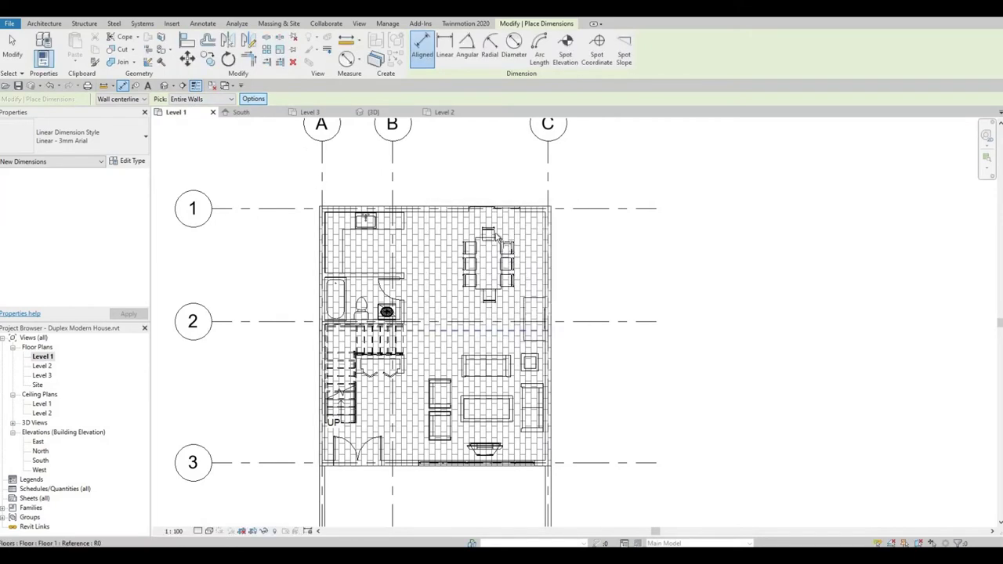
click(452, 210)
click(450, 182)
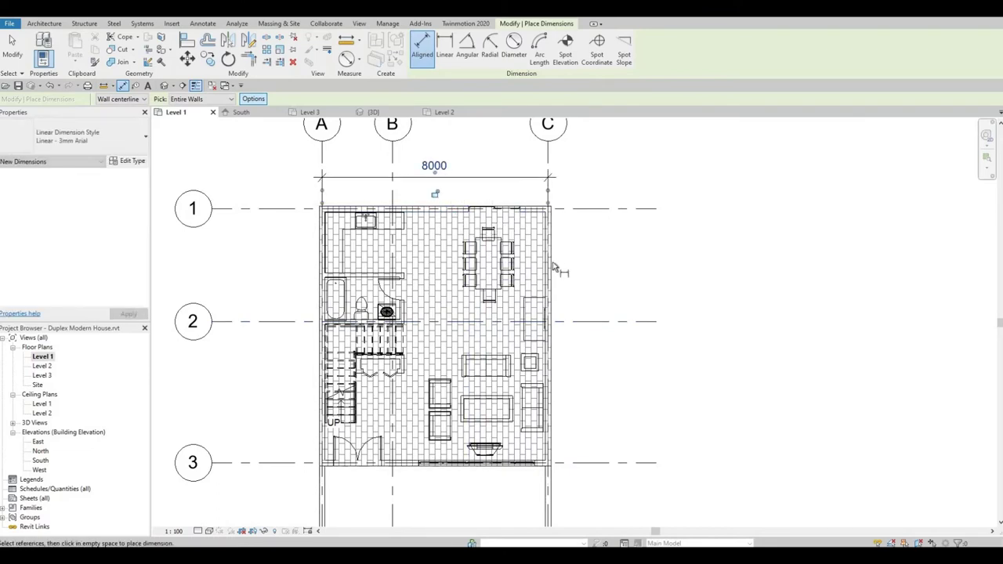
click(593, 275)
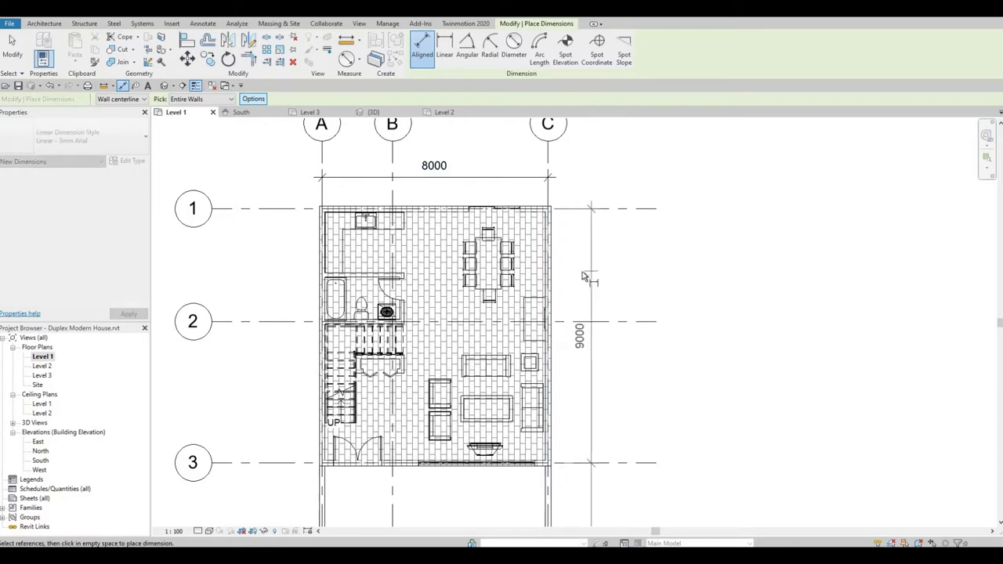
click(582, 271)
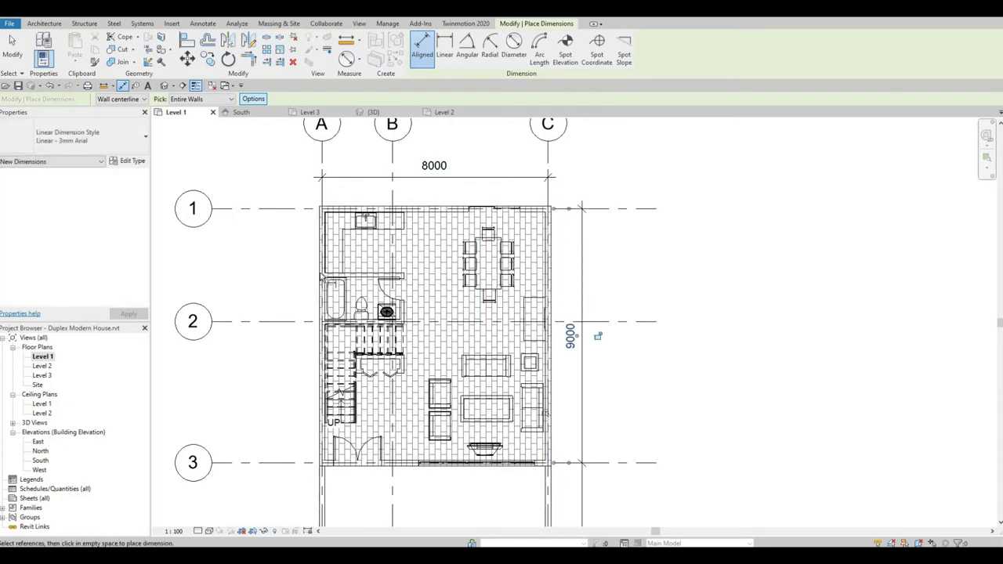
Step: Add the 2345/1655/5000 dimension chain on the left wall and reopen the auto-dimension options
click(290, 274)
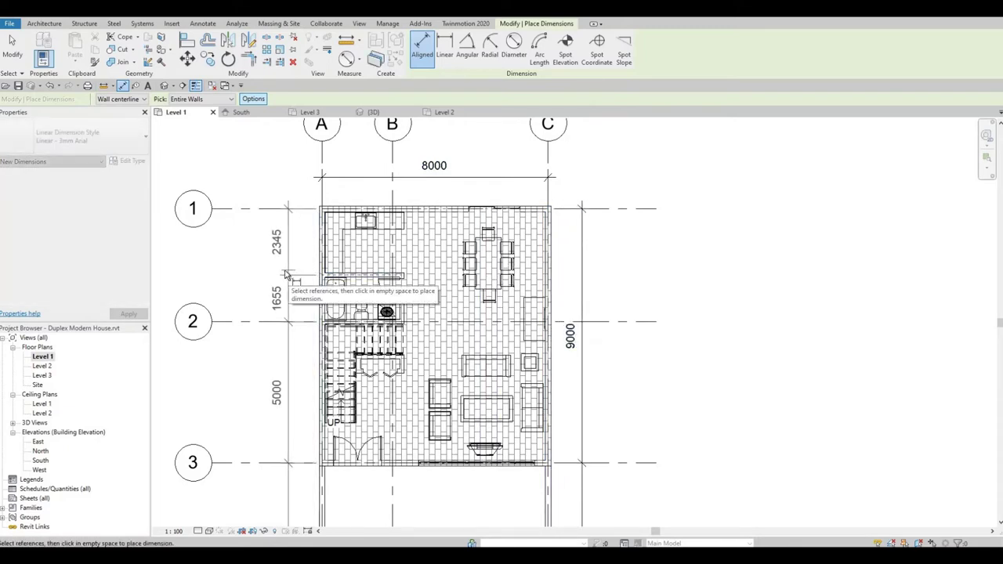
click(298, 305)
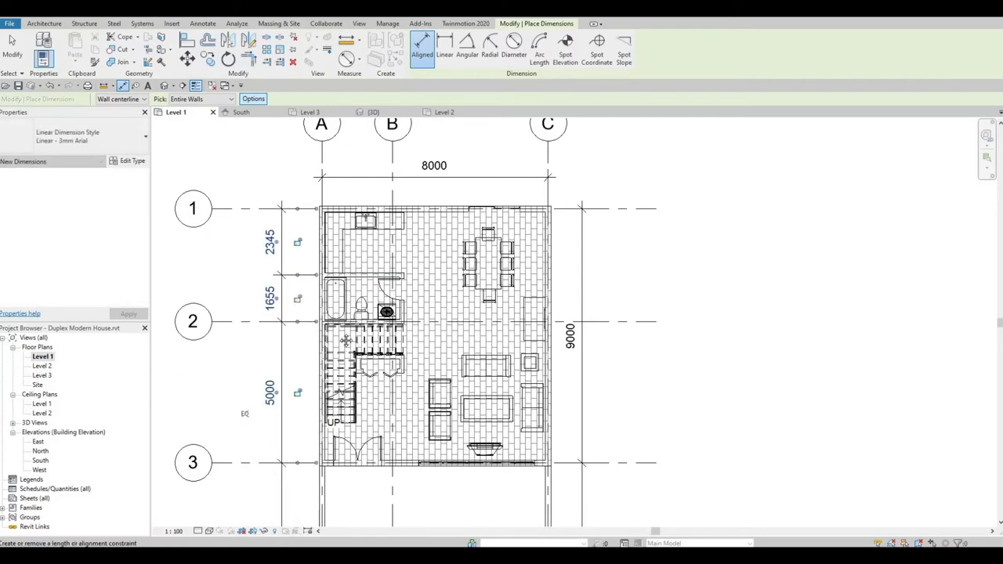
click(256, 99)
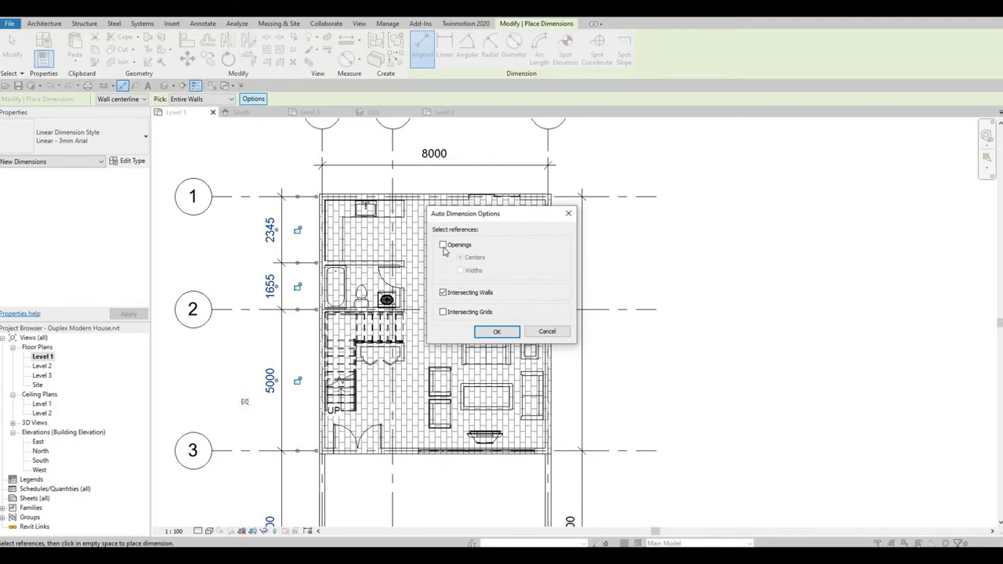
Step: Leave dimensioning and delete the 9000 right dimension and the left dimension chain
key(Return)
click(548, 256)
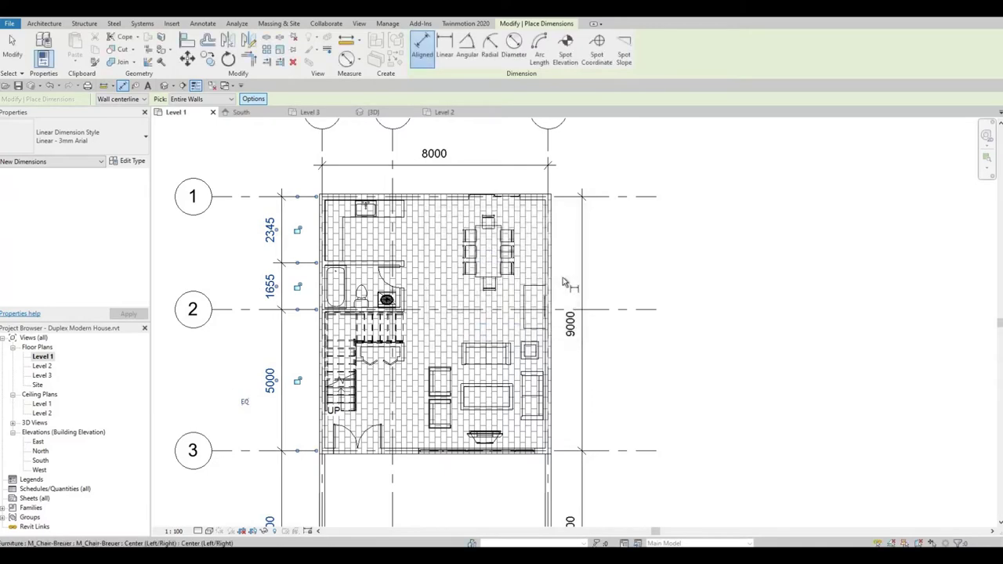
click(582, 260)
key(Escape)
key(Escape)
click(582, 260)
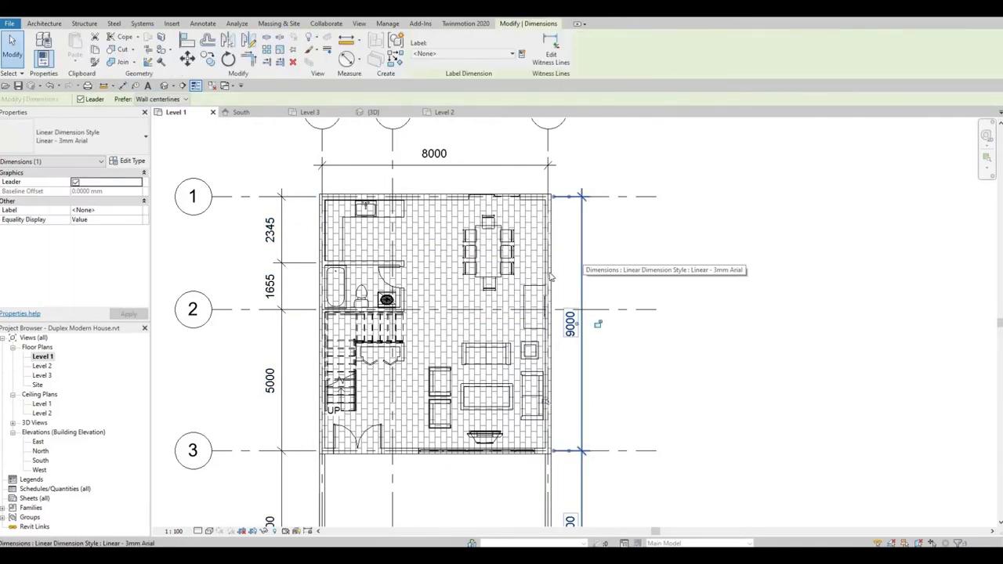
key(Delete)
click(286, 271)
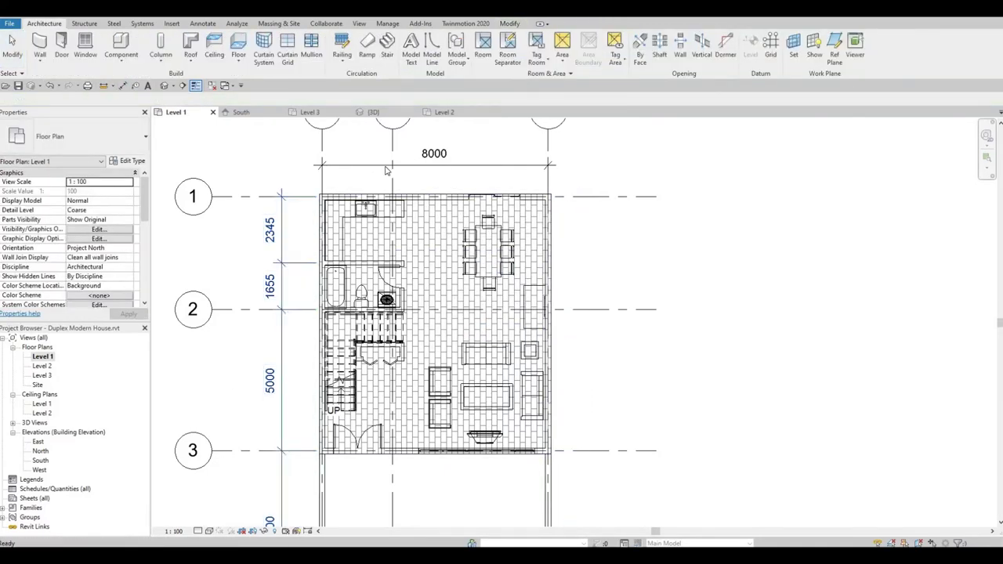
key(Delete)
Step: Delete the top 8000 dimension and restart Aligned Dimension with its reference options
click(321, 164)
key(Delete)
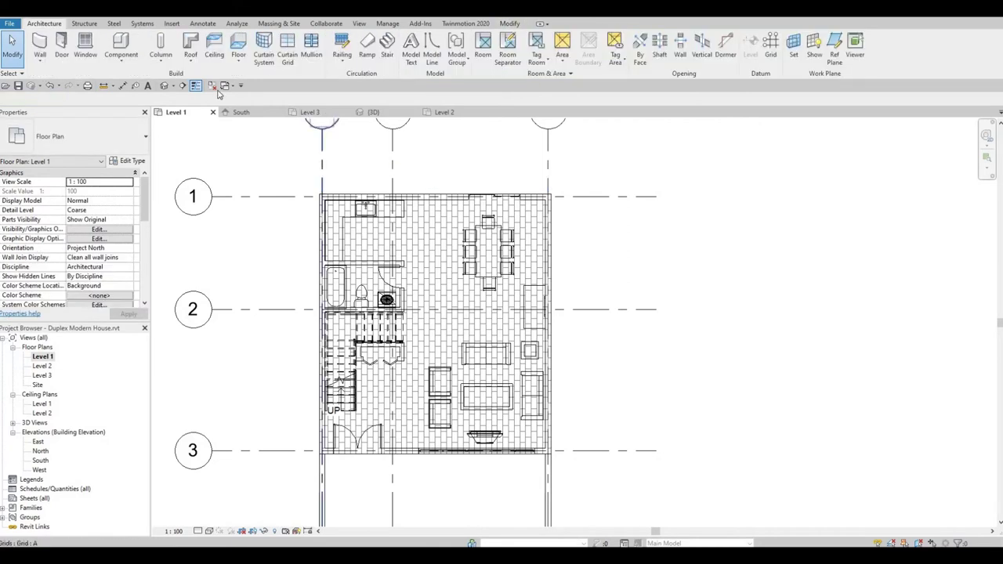
click(123, 86)
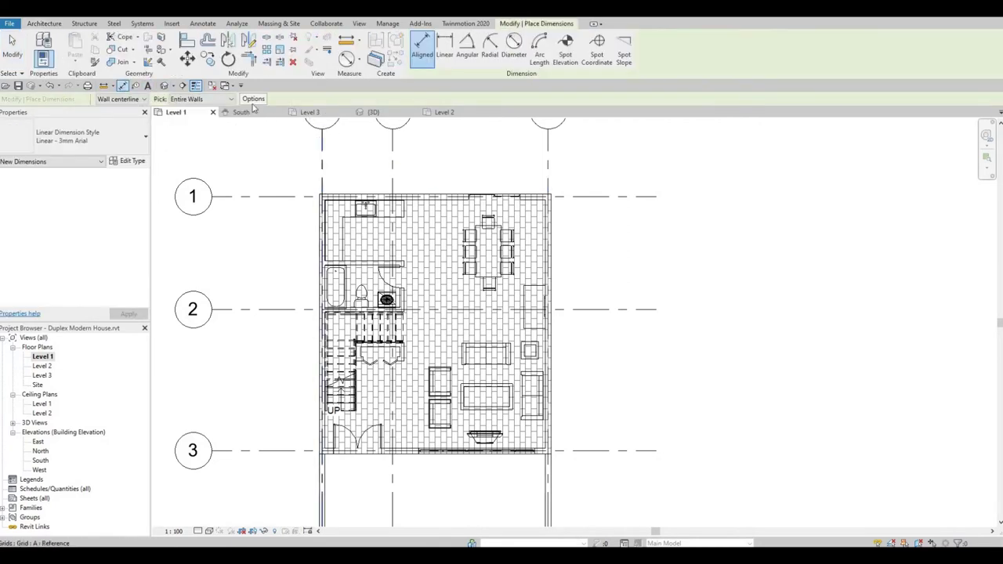
click(249, 101)
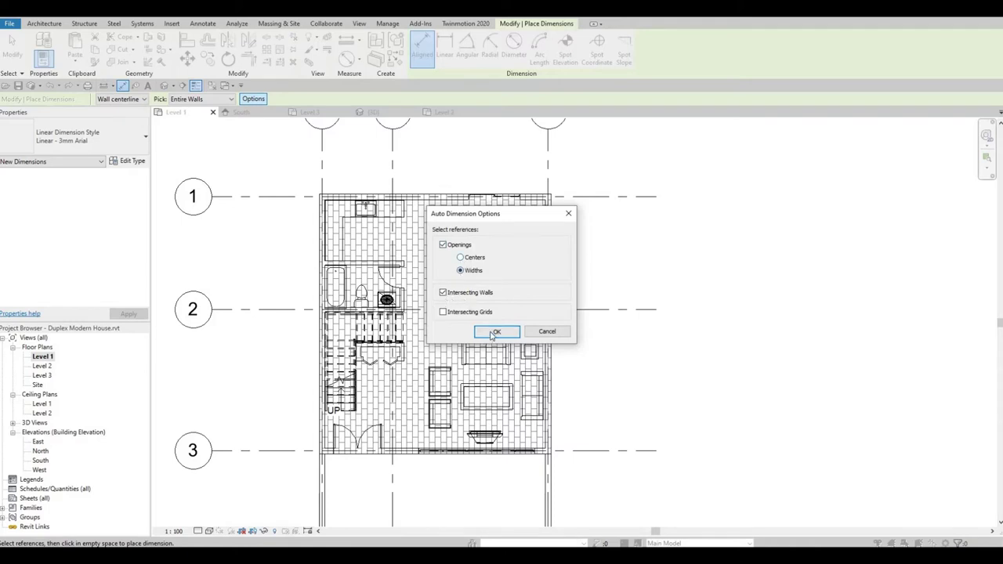
Step: Confirm opening widths, then place the 9000 right dimension and 5185/1830/985 top string
click(504, 335)
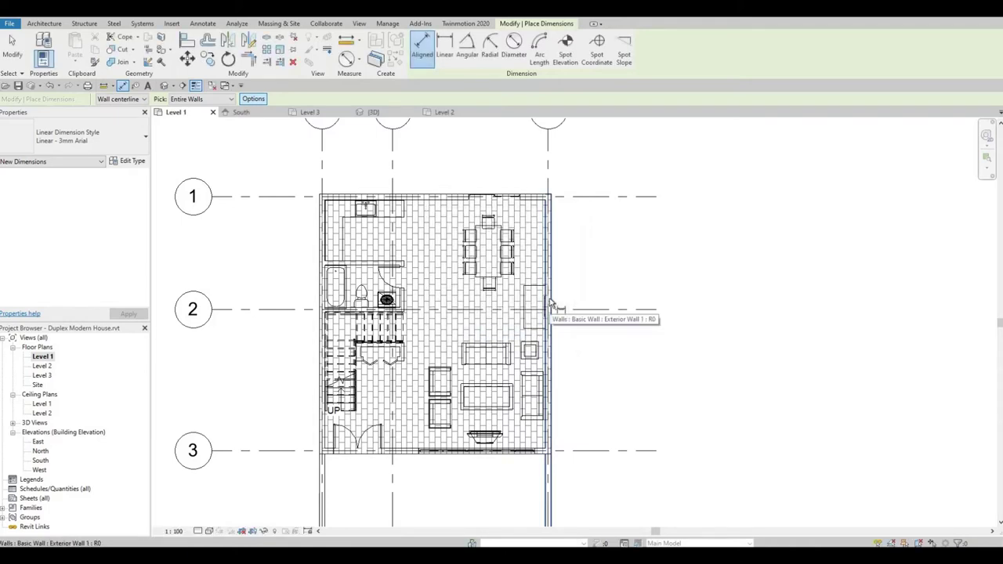
click(574, 300)
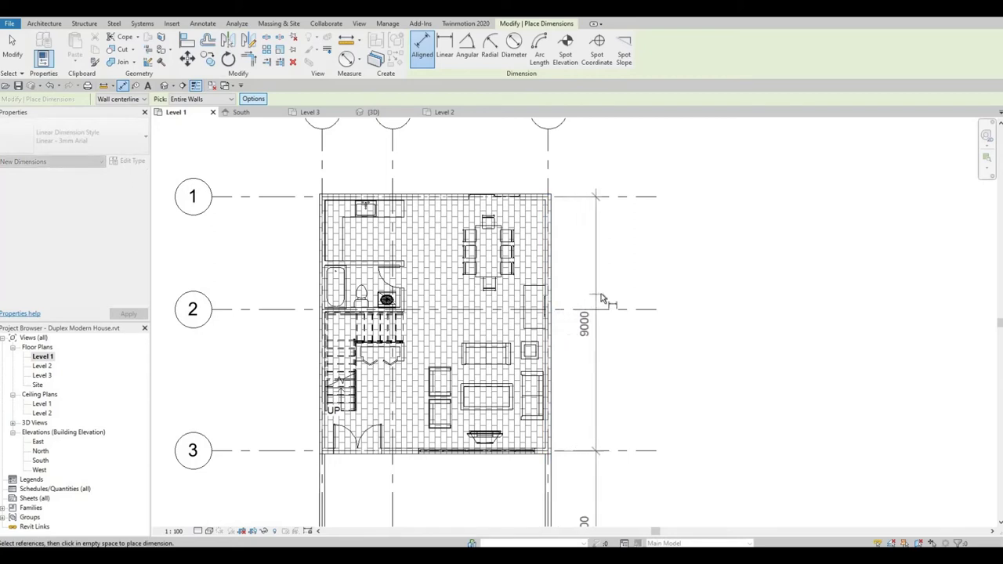
click(602, 300)
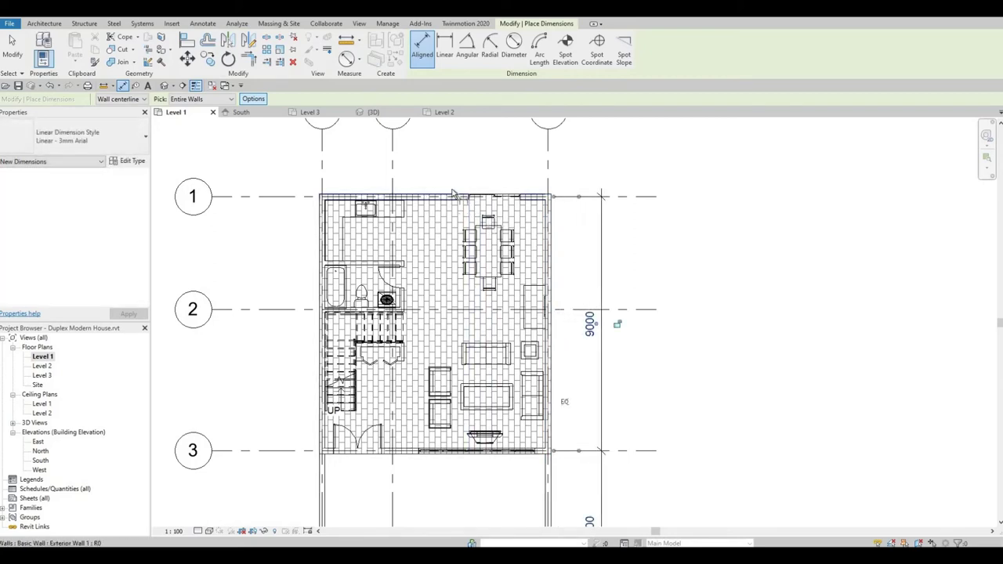
click(461, 196)
click(505, 161)
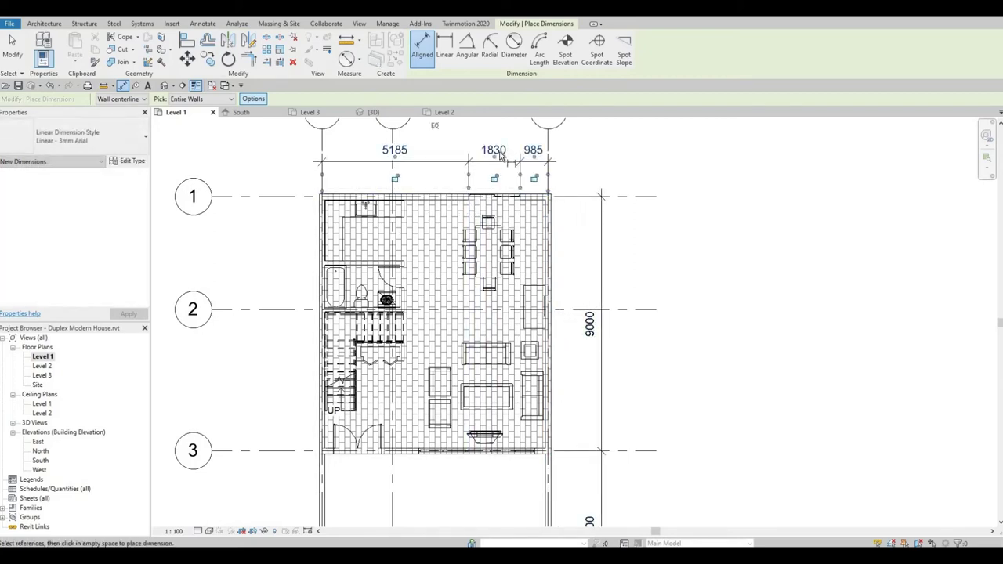
Step: Dimension the left exterior wall with the 2345/1655/5000 chain
scroll(450, 173, up, 2)
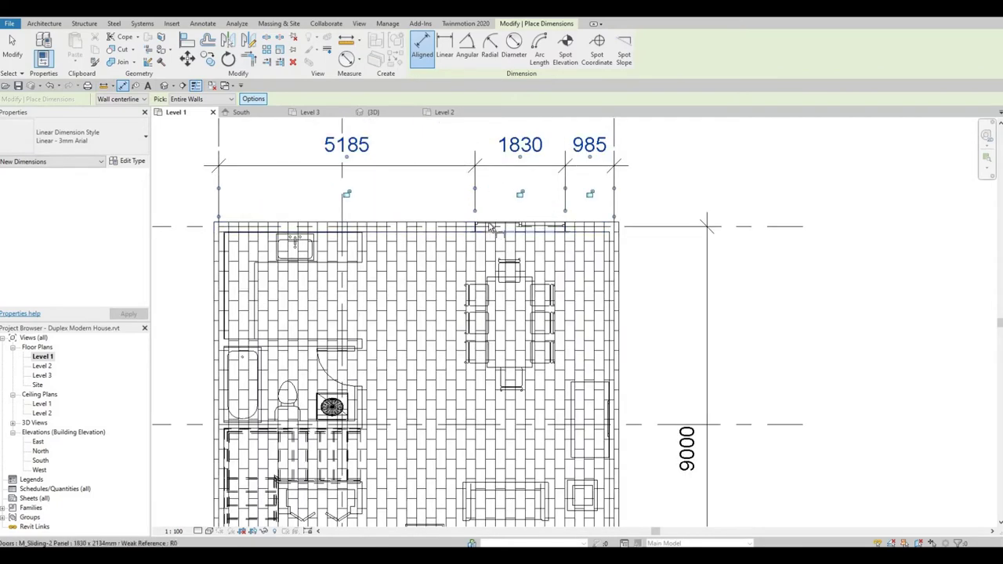
scroll(499, 219, down, 2)
scroll(482, 223, down, 2)
scroll(470, 225, up, 1)
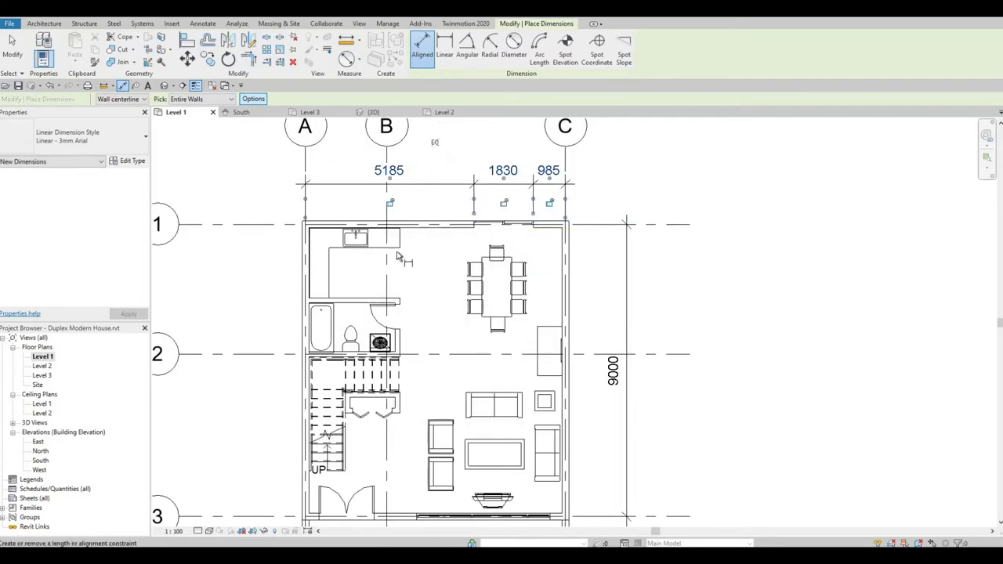
scroll(465, 227, up, 2)
middle_drag(466, 227, 524, 180)
scroll(473, 215, down, 2)
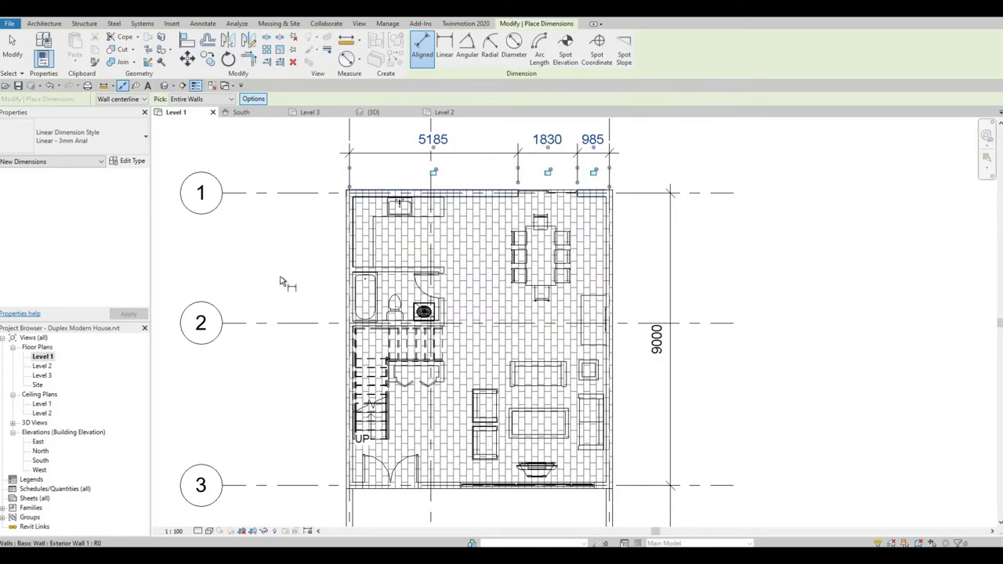
click(294, 253)
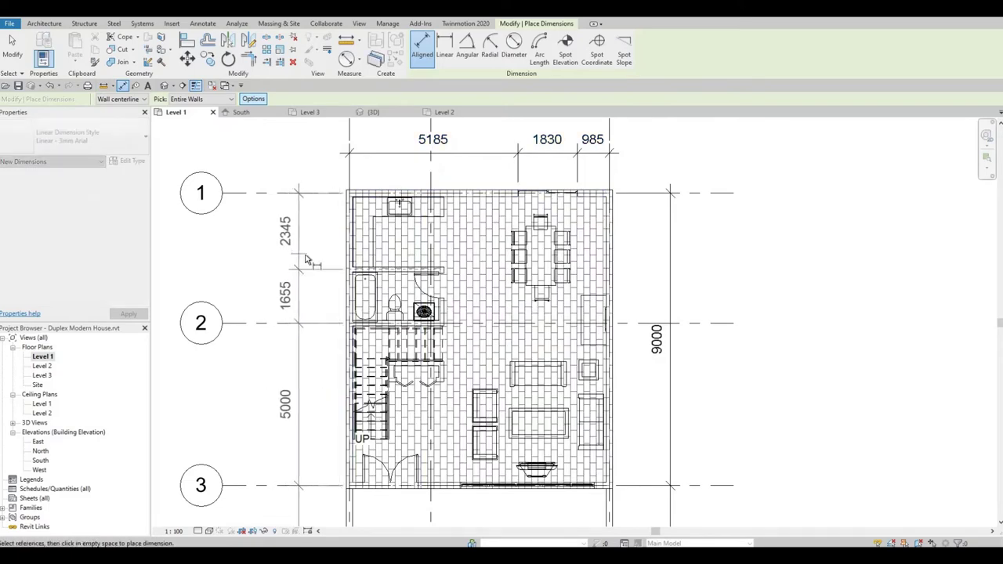
click(307, 296)
Step: Switch to the Level 2 floor plan
middle_drag(322, 299, 341, 216)
scroll(341, 215, down, 2)
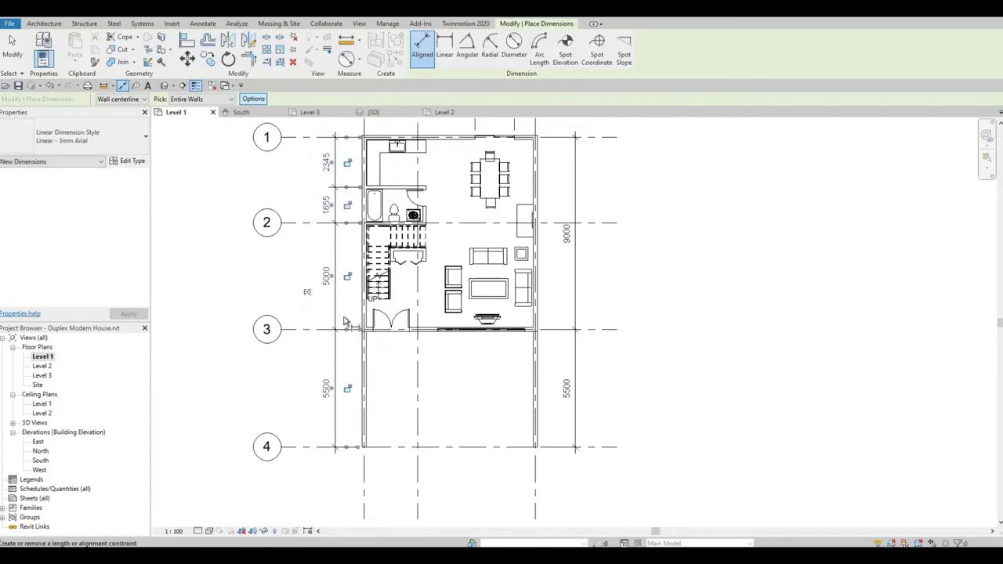
scroll(341, 215, up, 1)
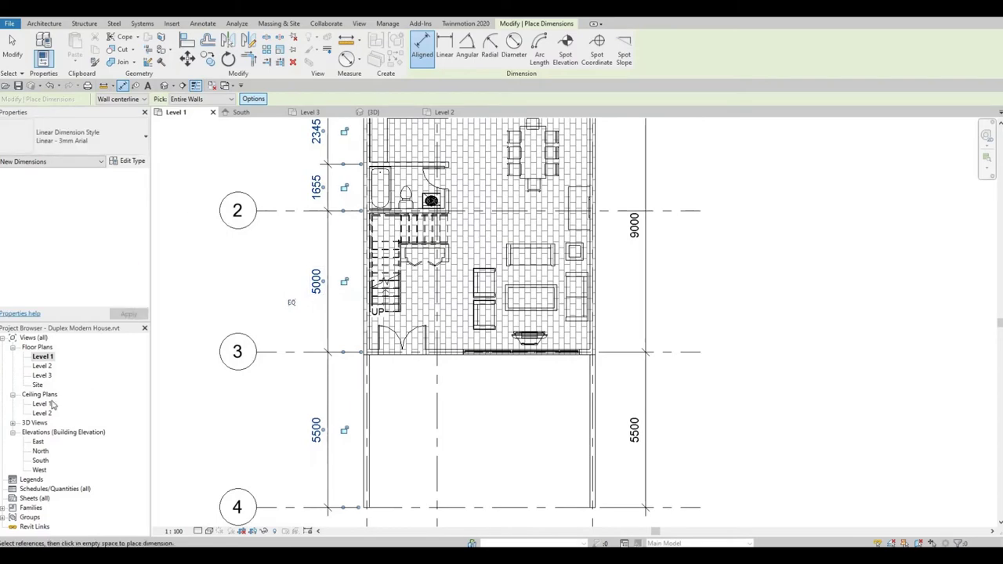
double_click(42, 366)
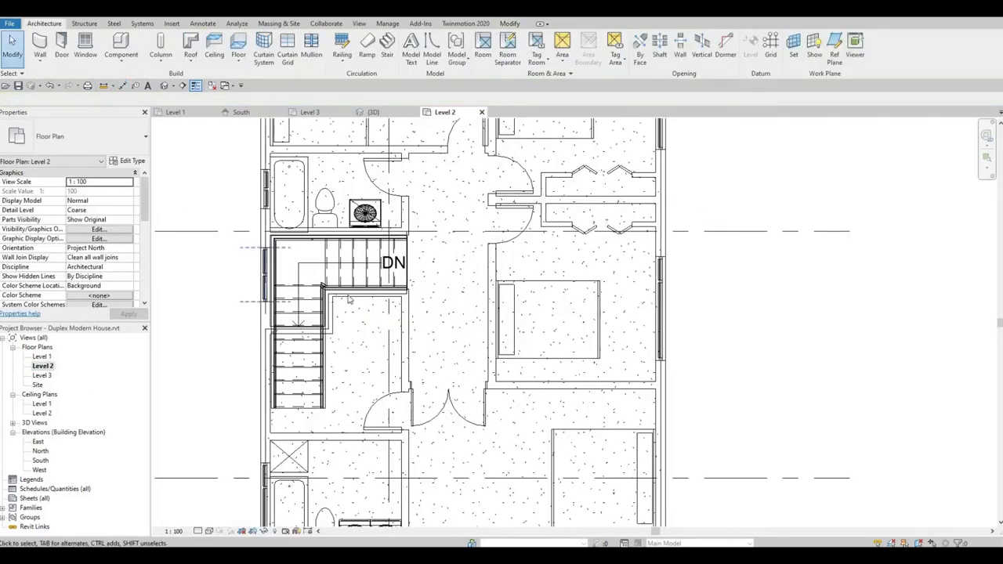
Step: Dimension the Level 2 right wall and the top wall as 4010/575/3415
scroll(460, 276, down, 2)
scroll(461, 277, down, 1)
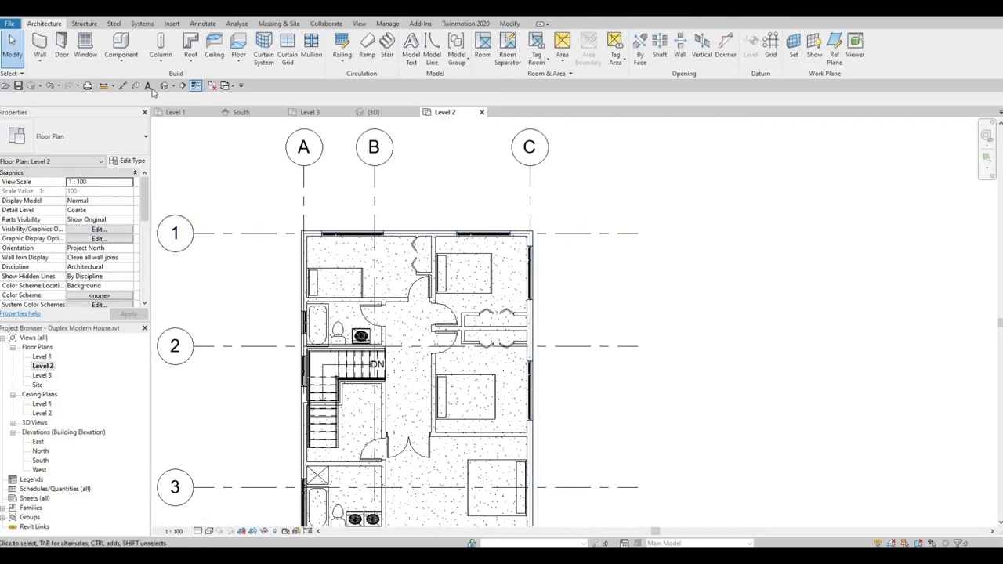
click(124, 86)
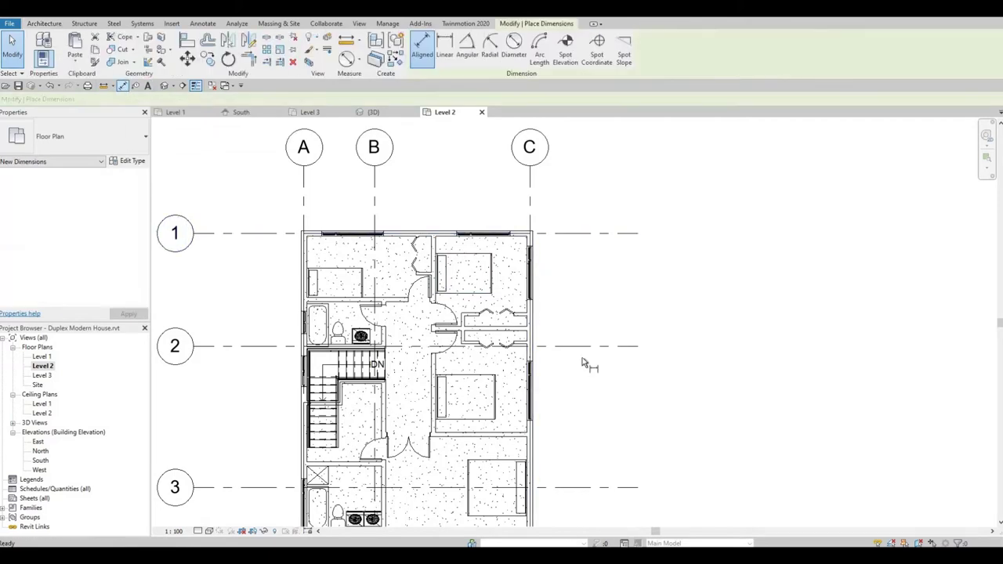
click(531, 337)
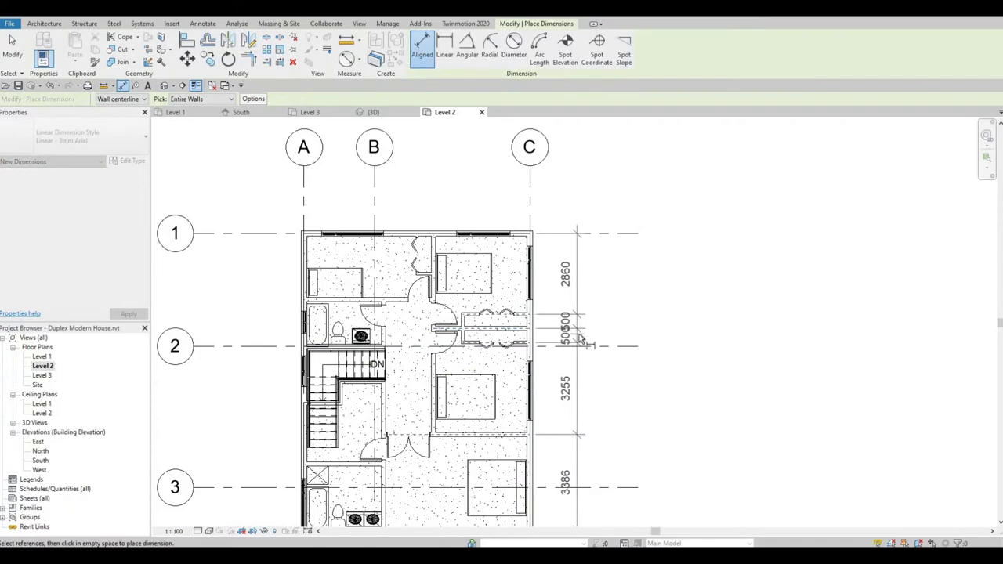
click(580, 338)
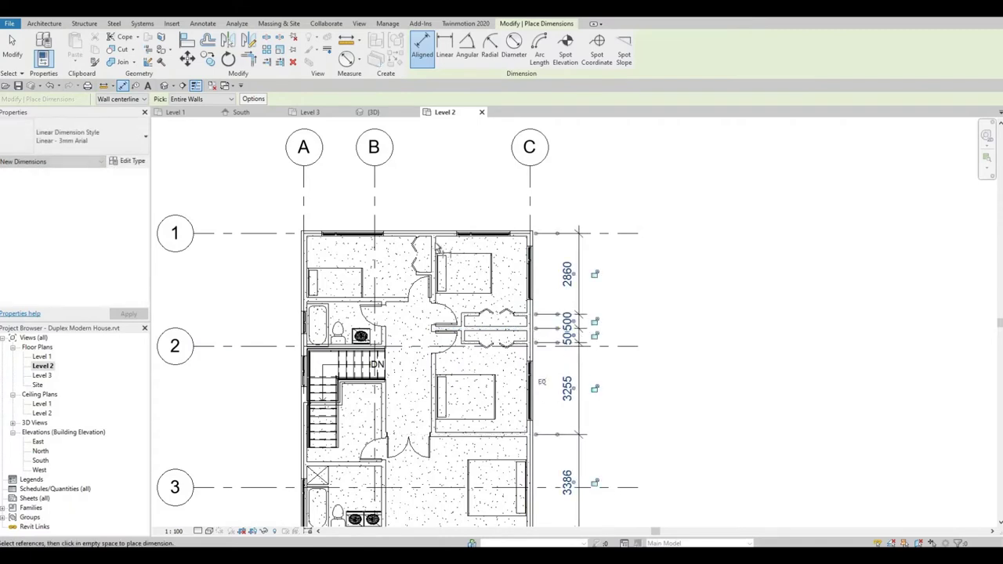
click(431, 208)
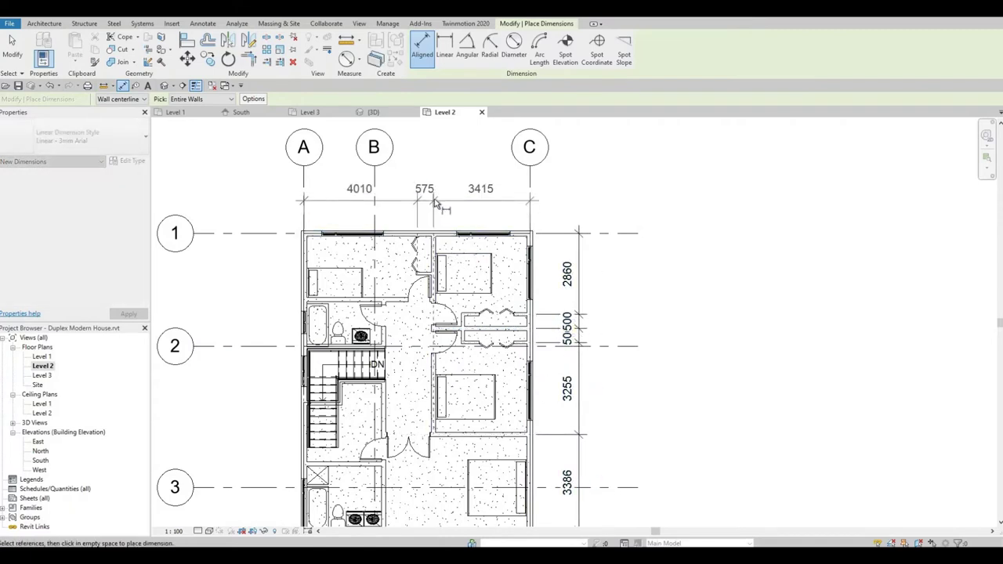
click(345, 199)
Step: Dimension the left wall and the bottom wall as 2825/5175, then return to Level 1
click(305, 270)
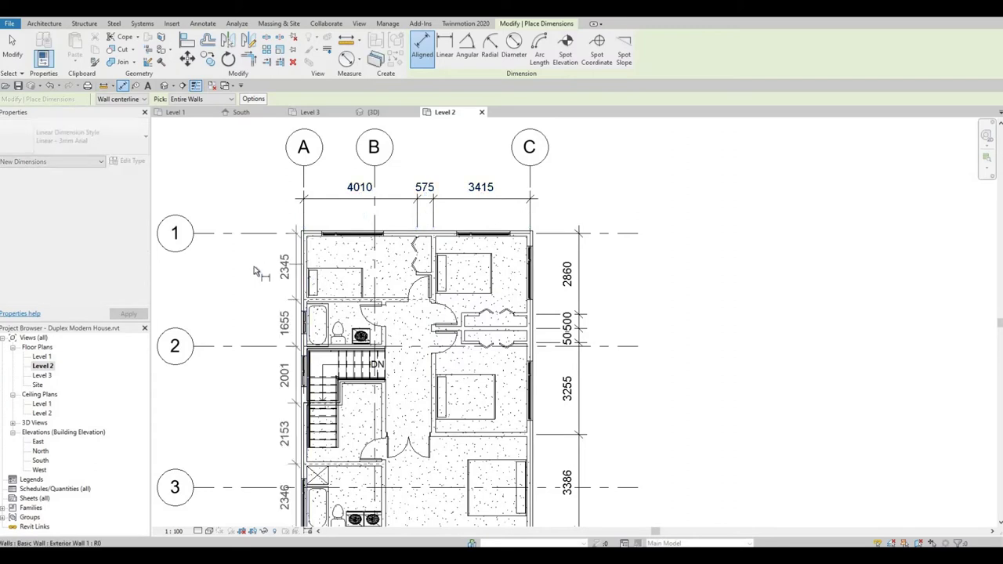
click(253, 376)
middle_drag(404, 521, 447, 337)
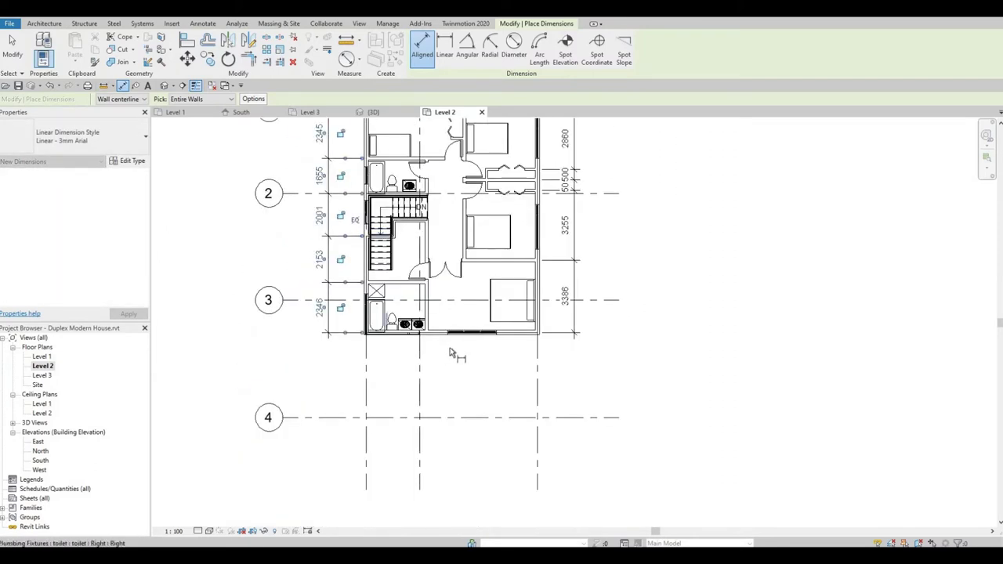
click(441, 339)
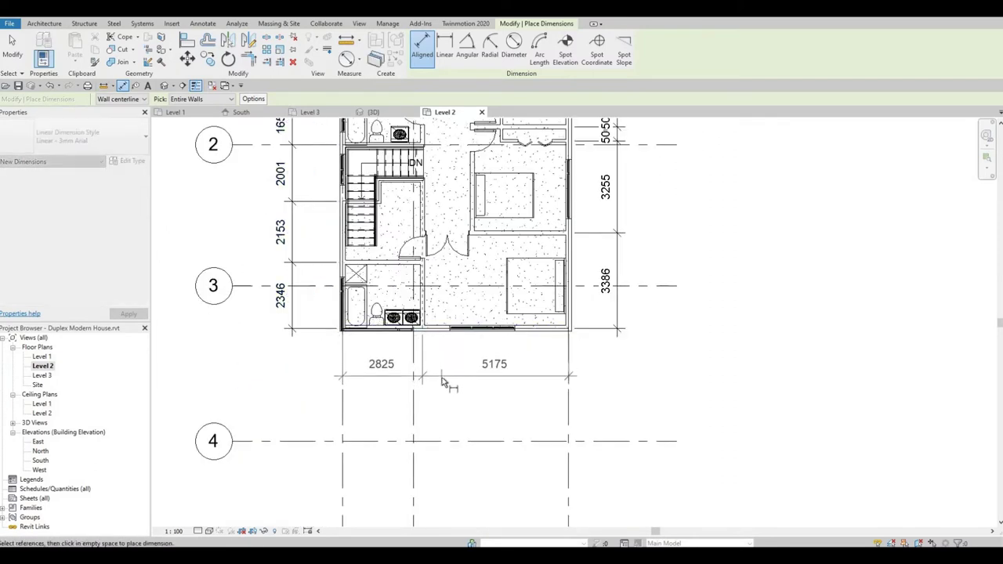
click(448, 379)
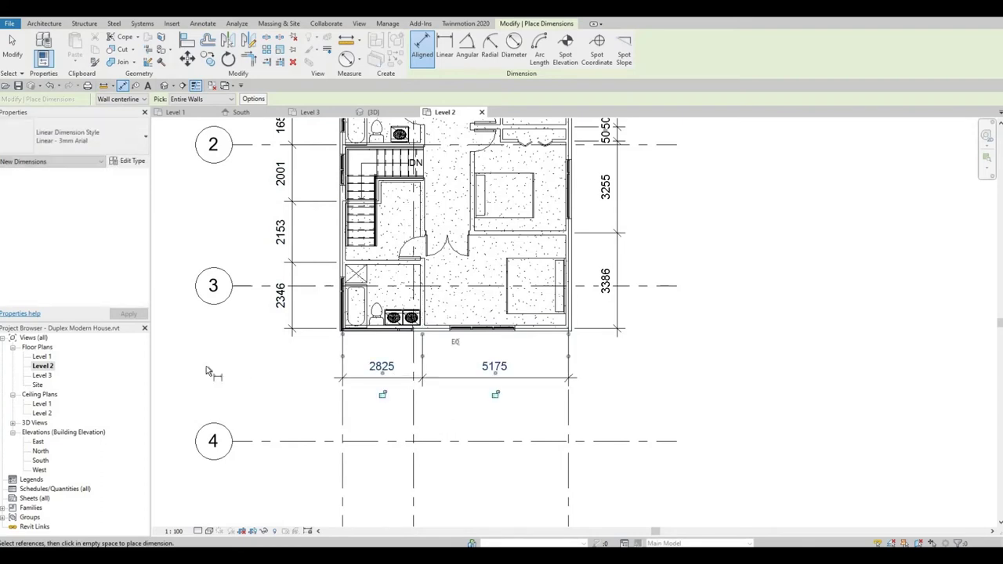
double_click(42, 356)
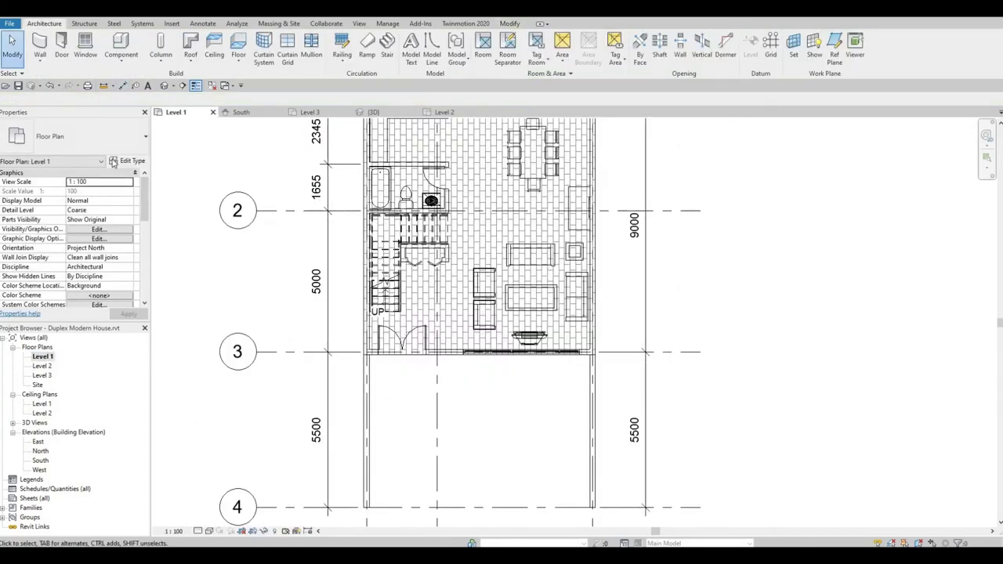
Step: Place a 410/1700/5890 aligned dimension string below grid 4 with DI
key(d)
key(i)
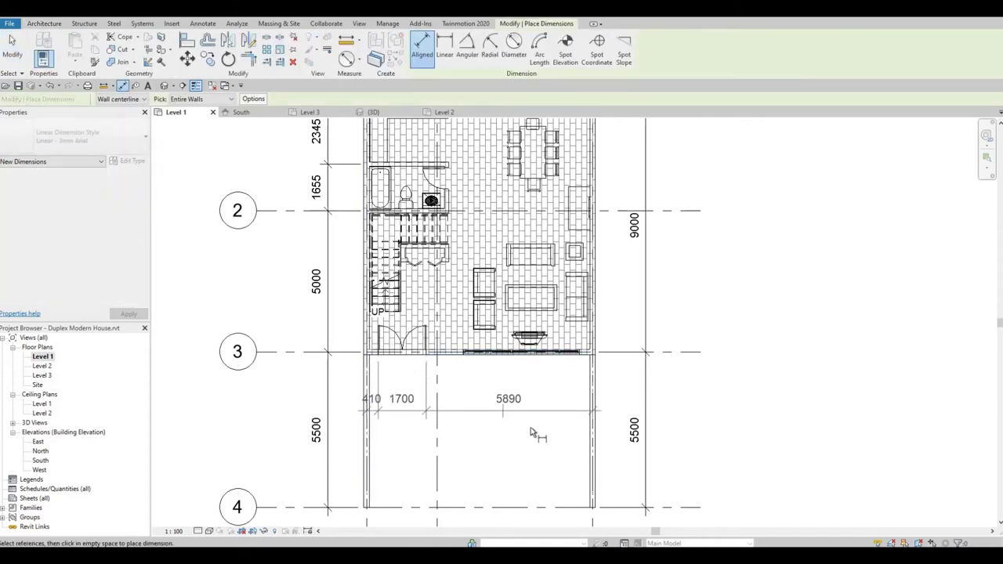
ctrl+scroll(549, 439, down, 3)
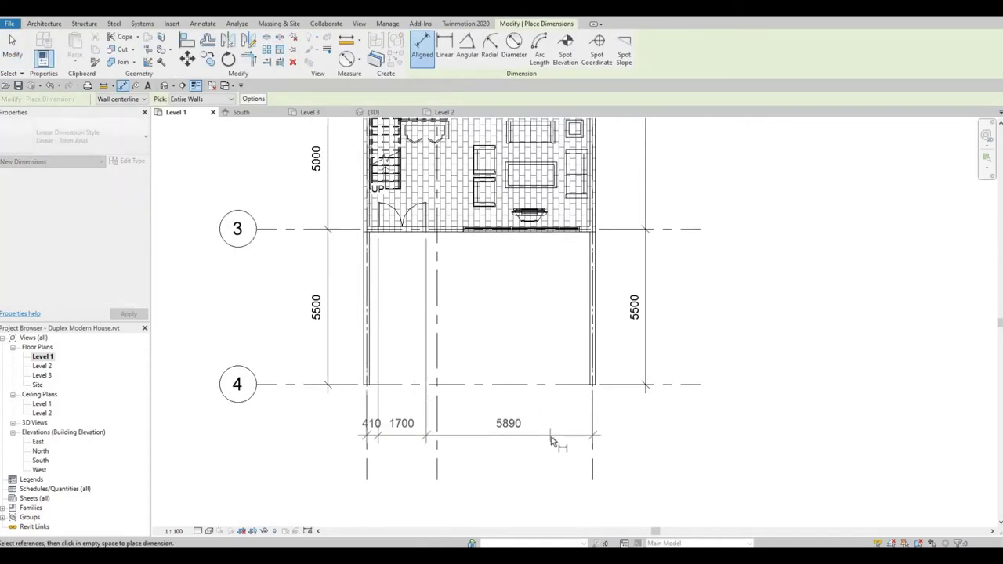
click(548, 439)
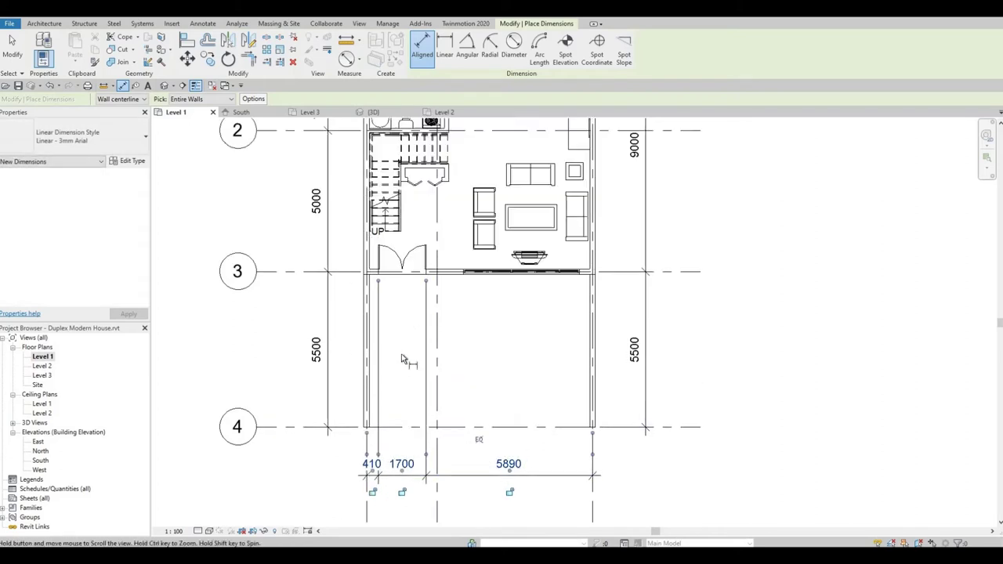
Step: Return to the Level 2 floor plan
scroll(403, 356, down, 3)
scroll(407, 353, down, 2)
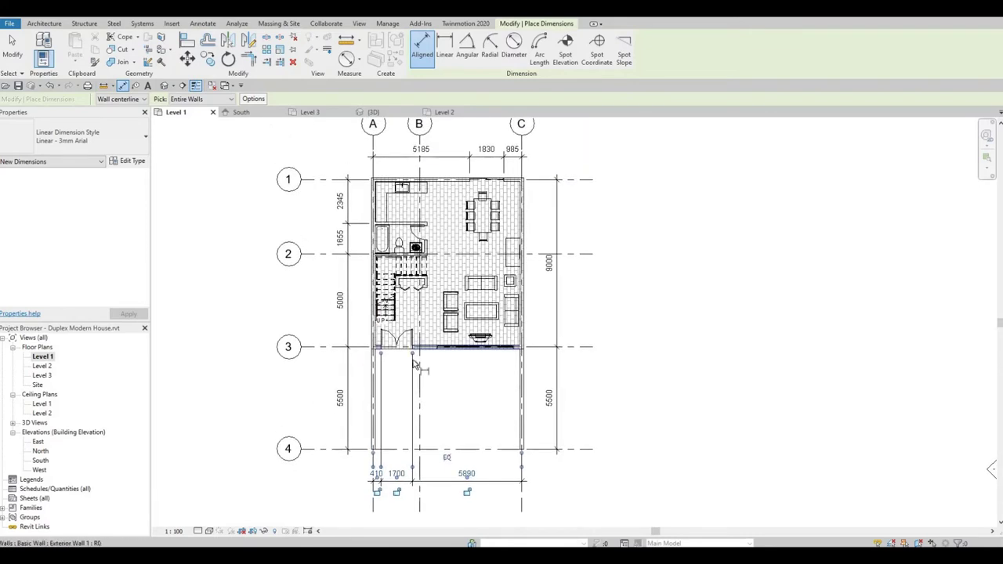
middle_drag(416, 350, 415, 362)
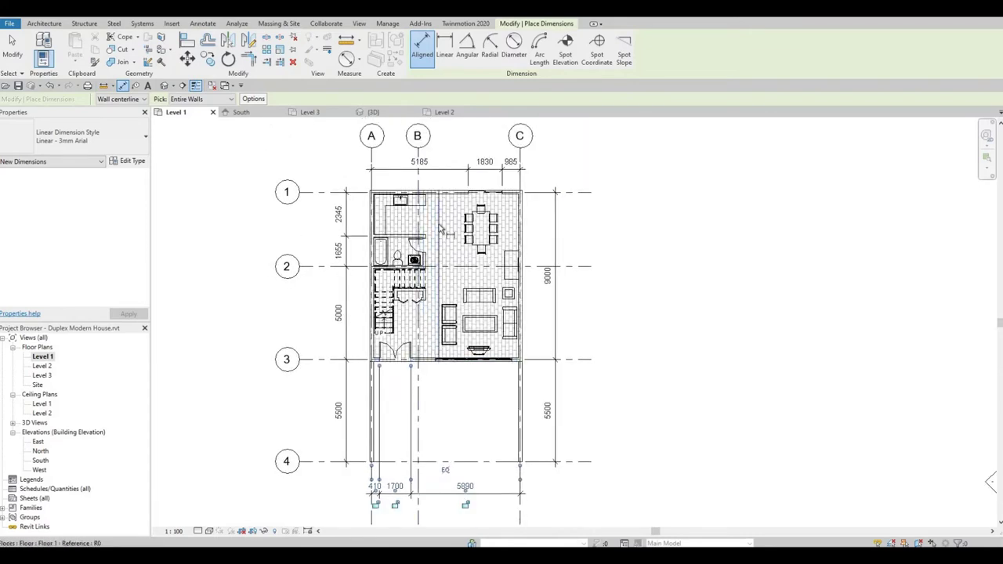
double_click(41, 366)
Step: Drag the Level 2 2825/5175 dimension string down below grid line 4
scroll(305, 337, down, 2)
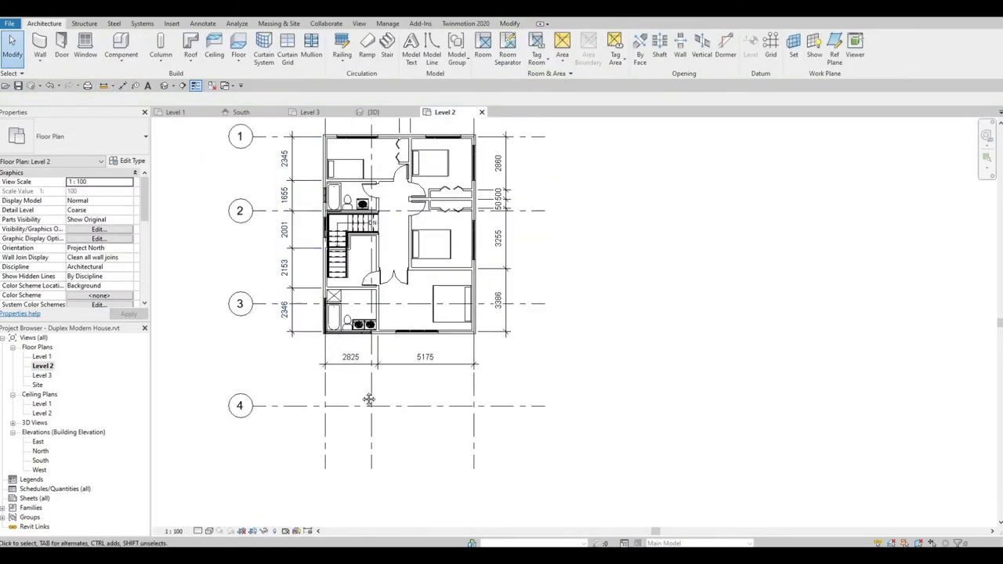
scroll(400, 439, down, 1)
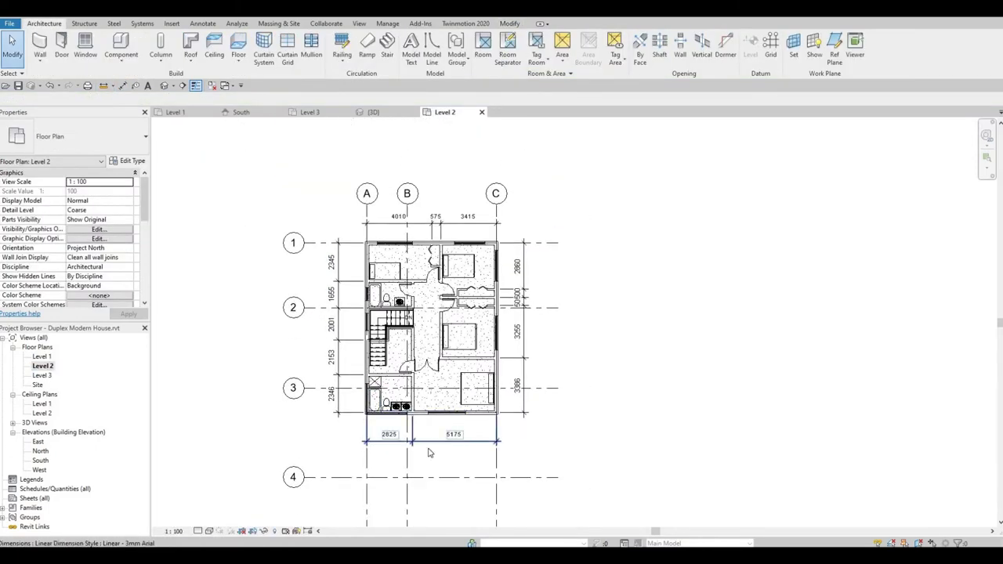
click(428, 442)
drag(429, 463, 580, 423)
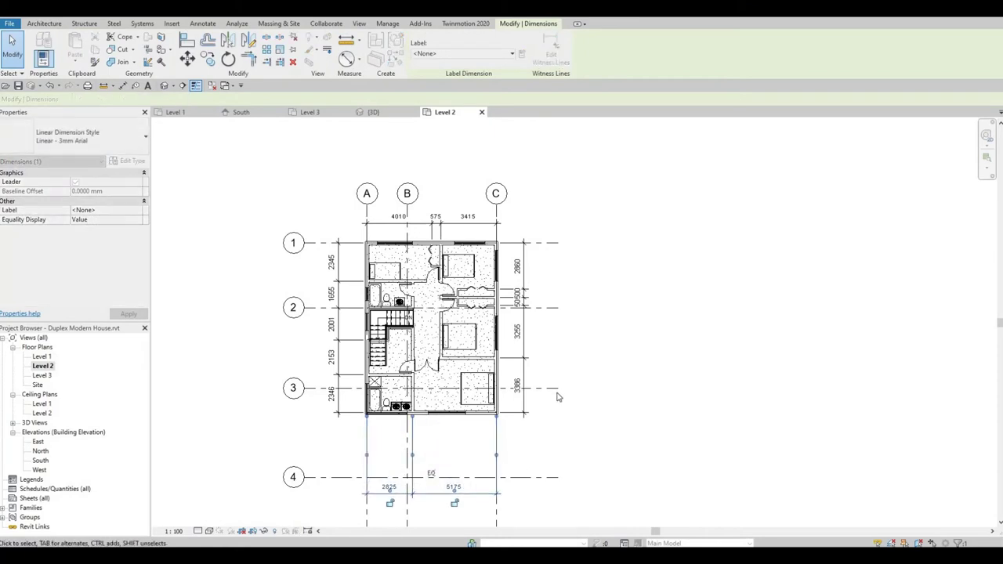
key(Escape)
scroll(552, 354, up, 1)
middle_drag(556, 352, 589, 322)
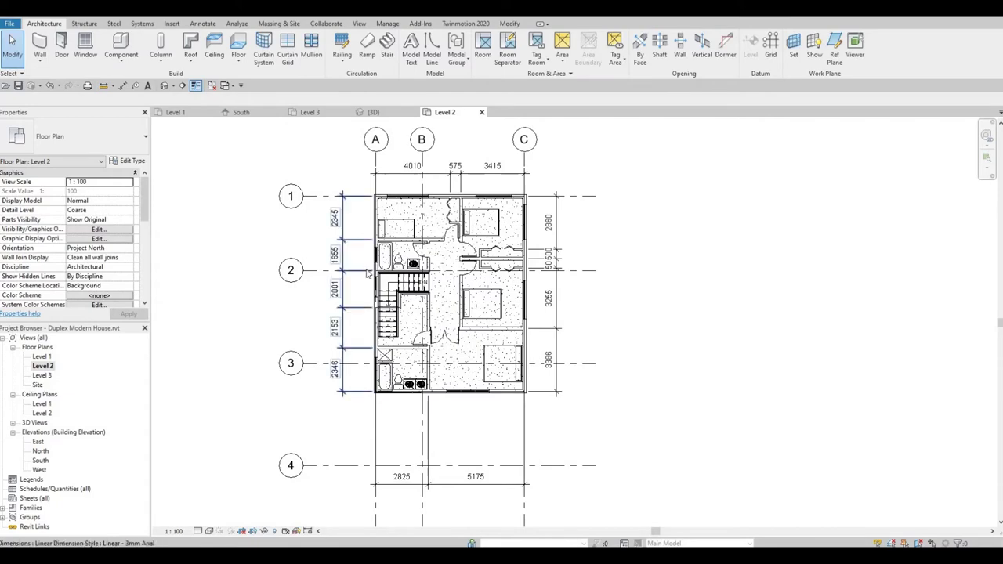
Step: Orbit the house in the 3D view, then go back via Level 2 to the Level 1 plan
click(372, 112)
mouse_move(490, 282)
shift+middle_down()
mouse_move(401, 292)
mouse_move(539, 365)
mouse_move(566, 346)
shift+middle_up()
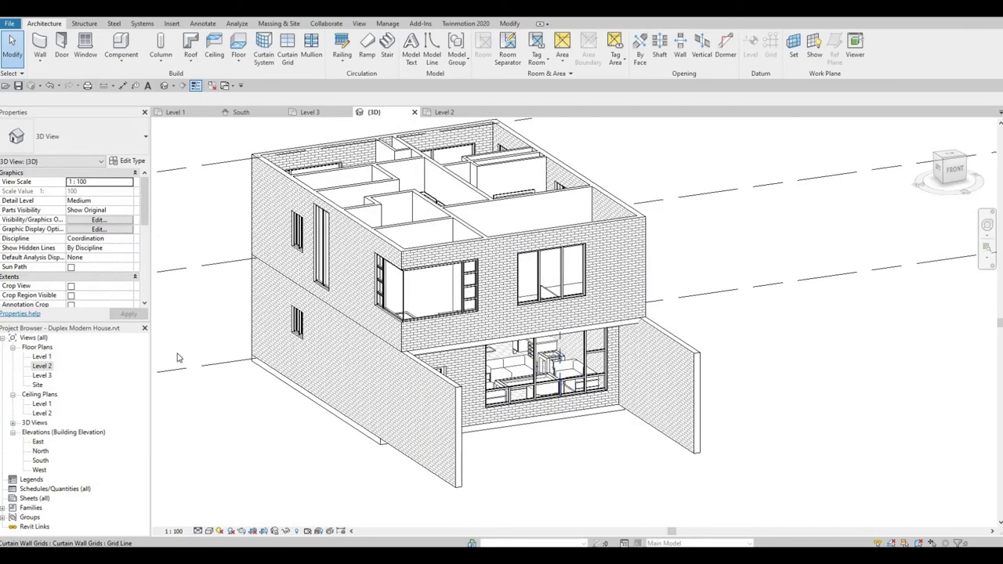
double_click(43, 366)
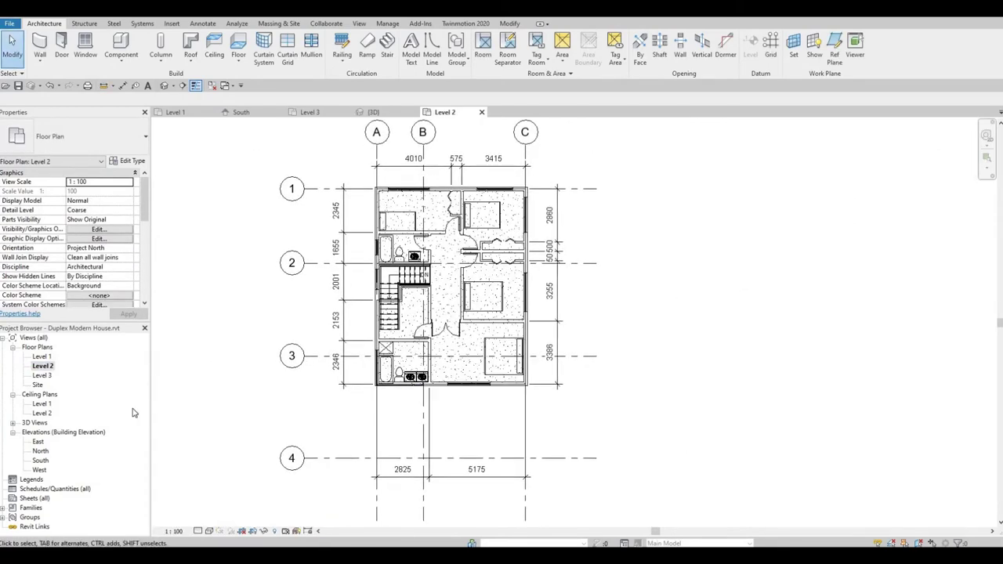
double_click(43, 357)
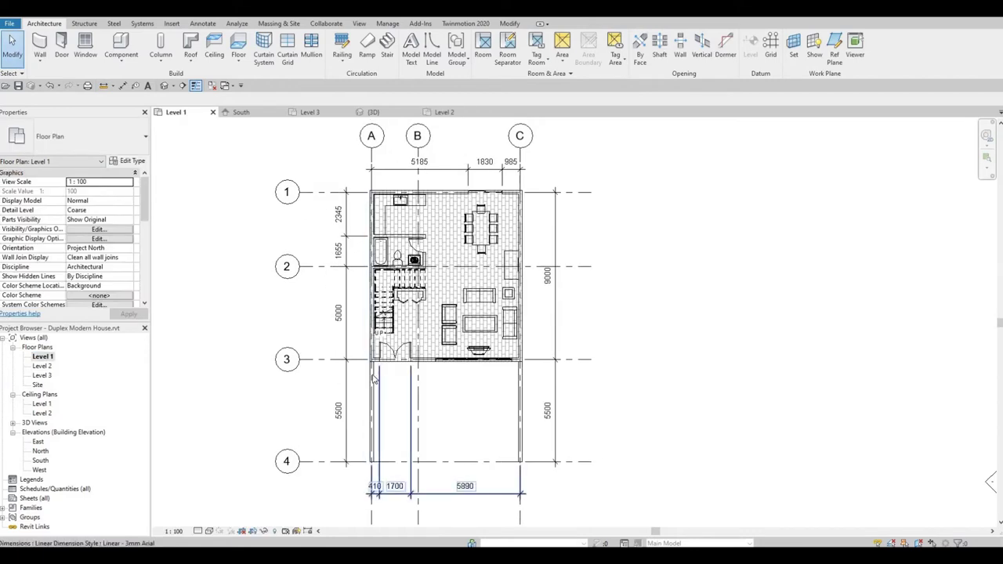
Step: Start a new floor and duplicate its type as Floor 3
click(238, 44)
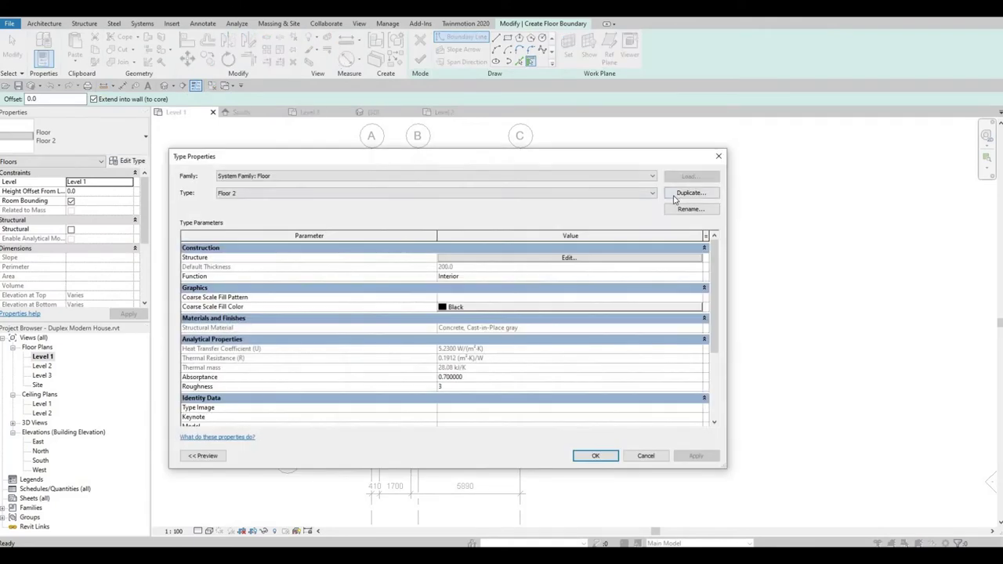
click(674, 195)
click(520, 292)
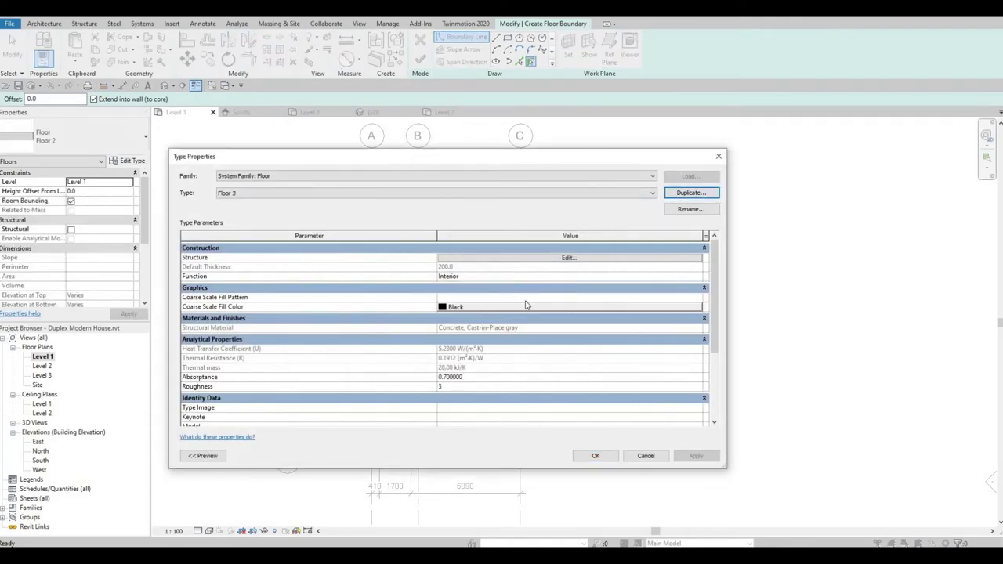
click(609, 457)
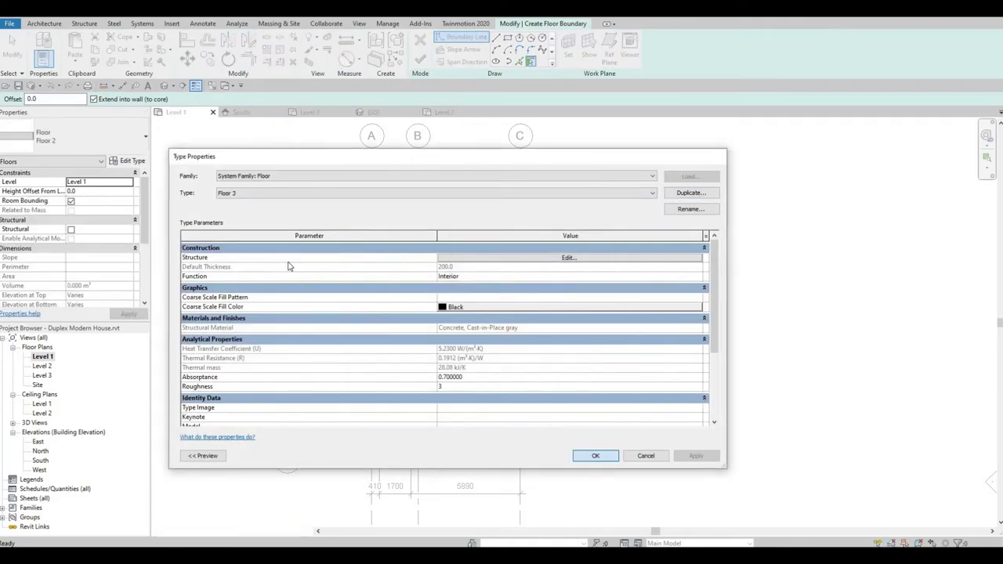
Step: Set the Floor 3 structure layer material to Concrete, Lightweight
click(127, 160)
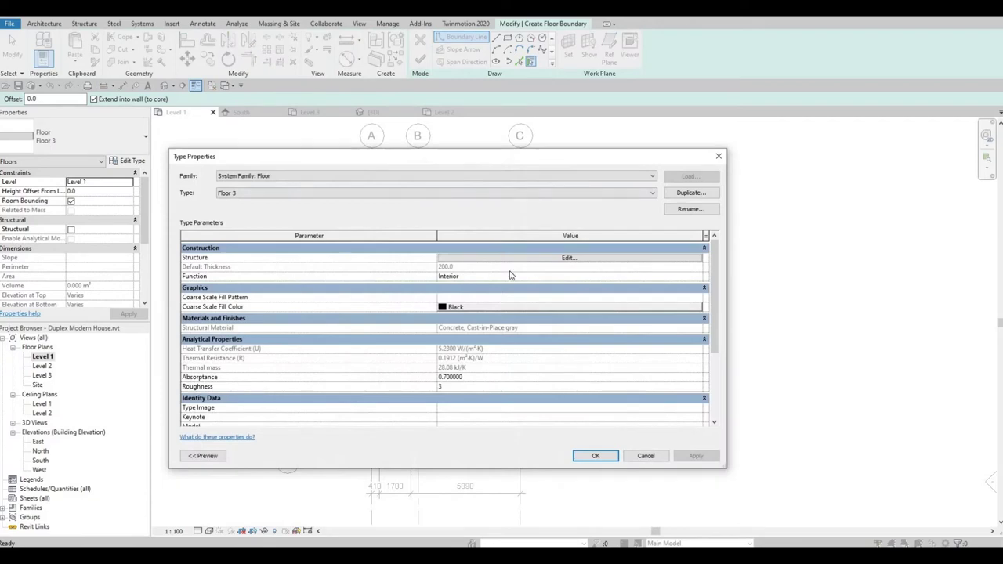
click(462, 258)
click(410, 257)
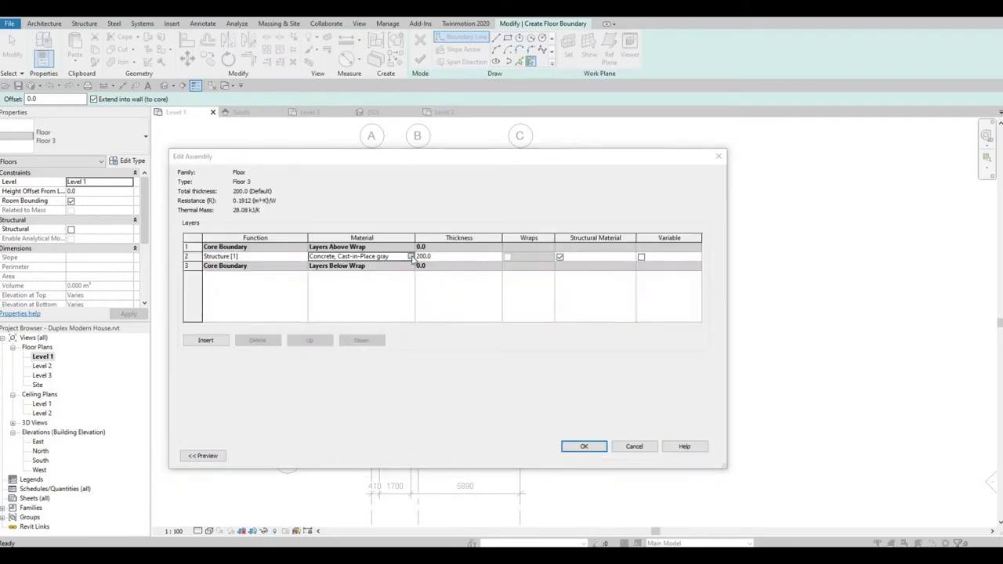
click(348, 280)
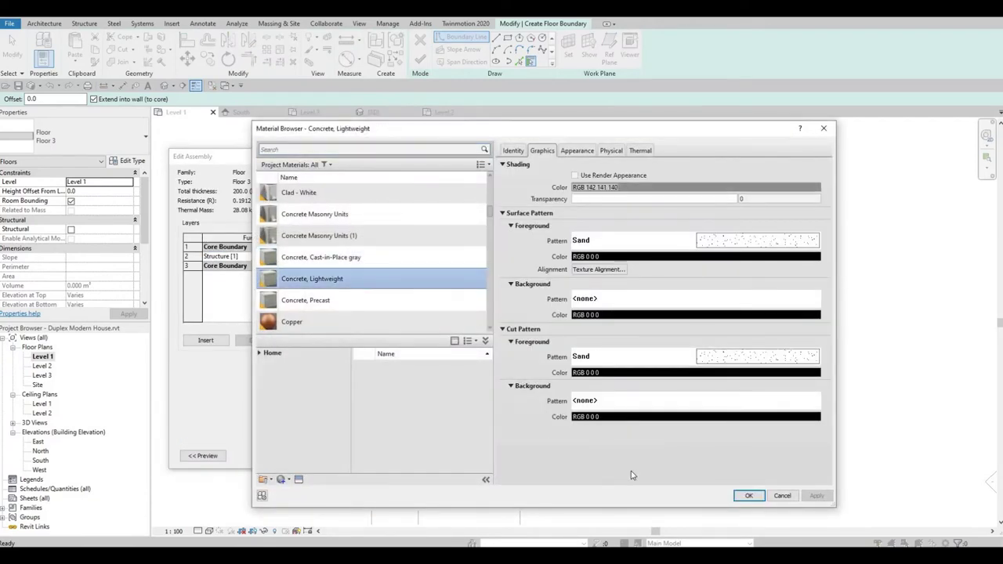
key(Return)
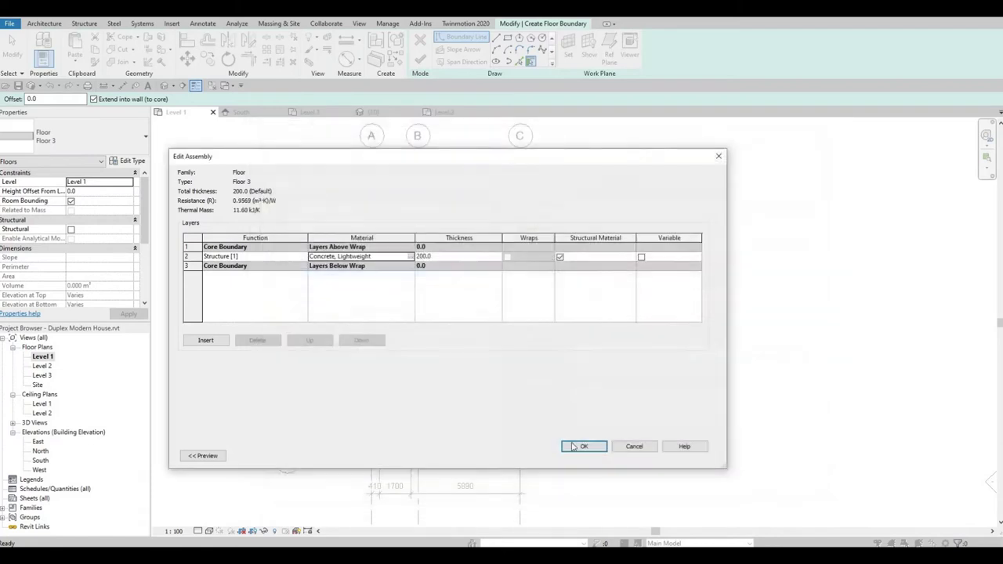
click(576, 447)
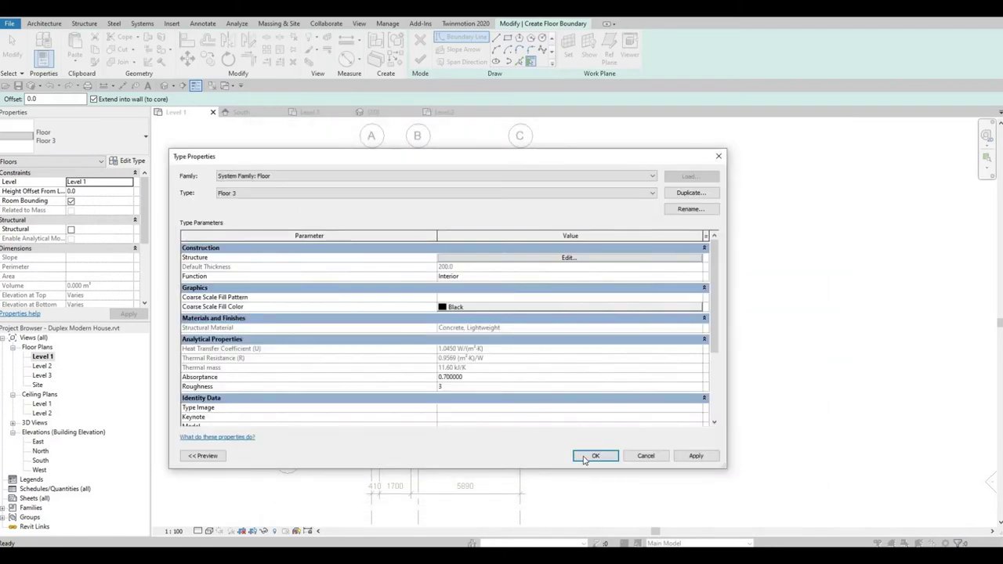
click(584, 459)
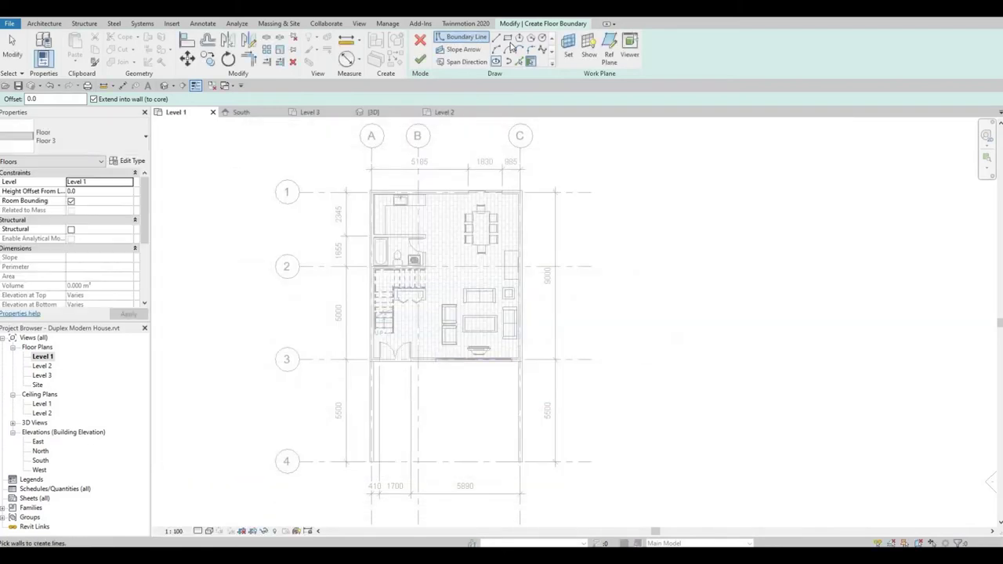
Step: Sketch a rectangular floor boundary between grids 3 and 4 with RC
key(r)
key(c)
scroll(517, 392, up, 2)
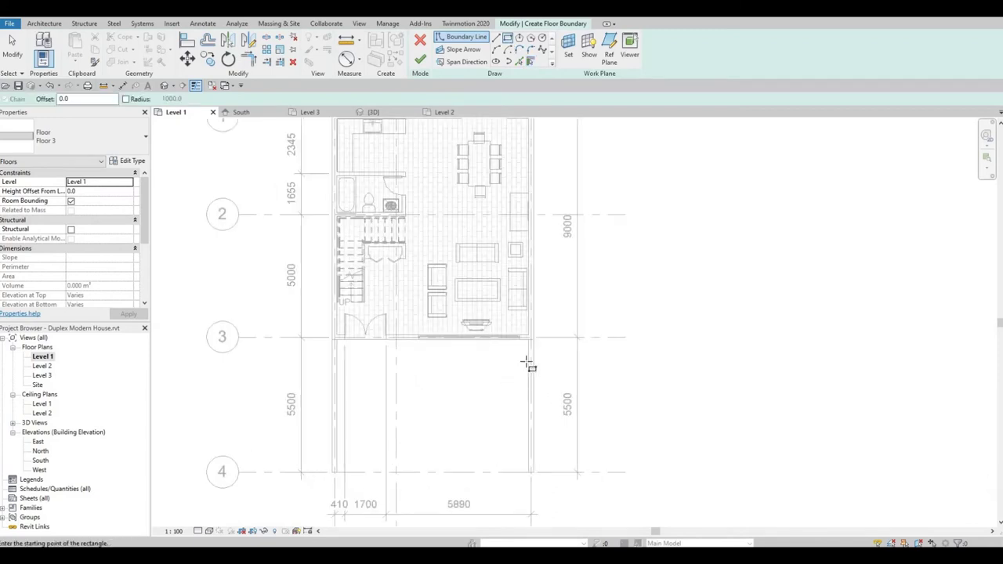
scroll(537, 337, up, 2)
click(541, 312)
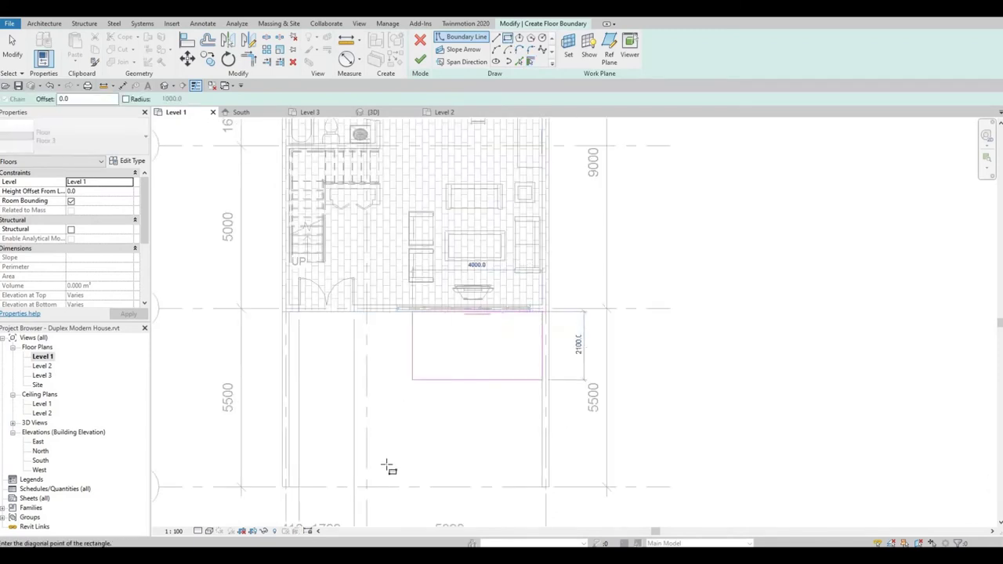
middle_drag(384, 491, 380, 447)
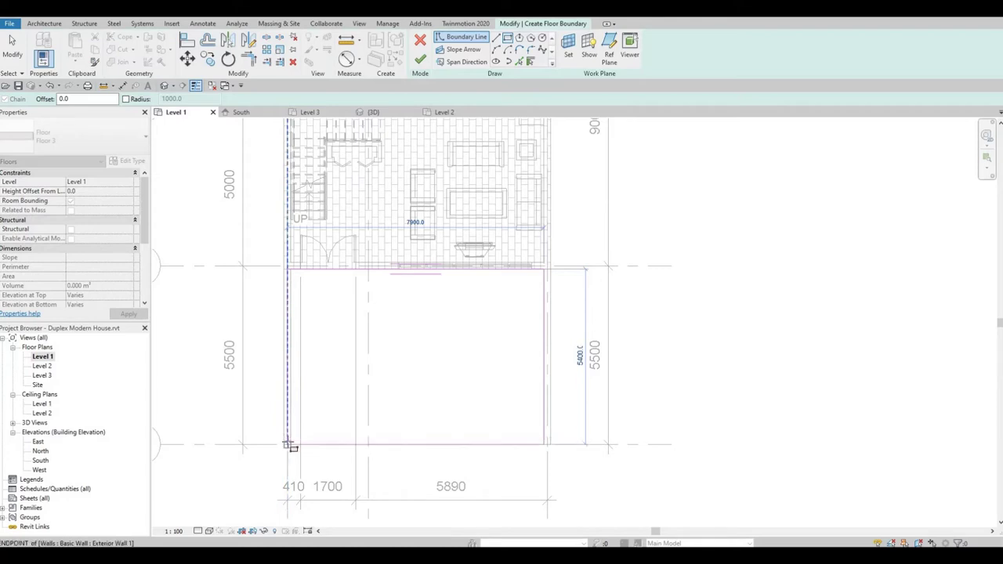
click(364, 431)
scroll(323, 386, up, 2)
scroll(321, 388, up, 2)
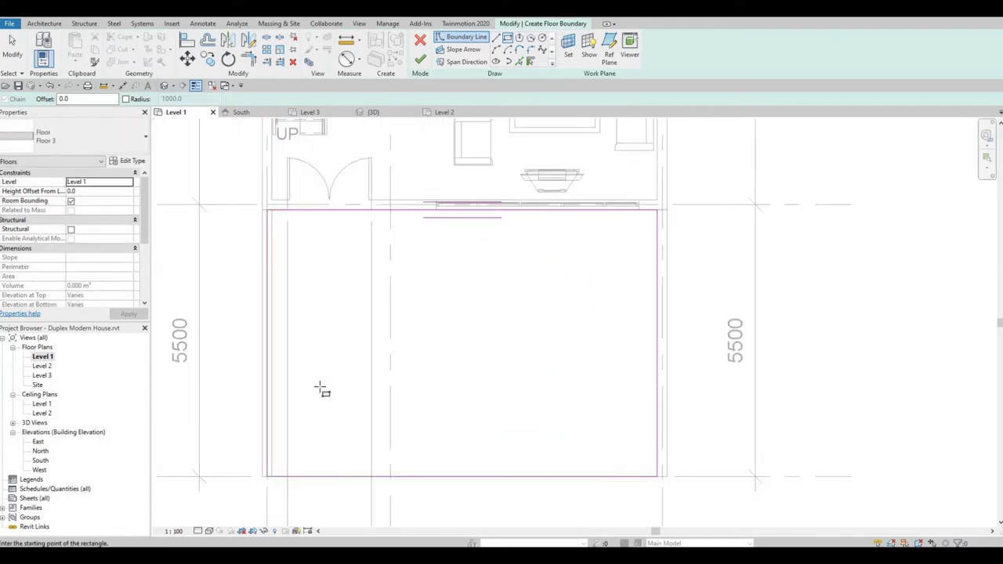
Step: Align the boundary's left edge to the left wall face using AL
key(a)
key(l)
scroll(258, 356, up, 2)
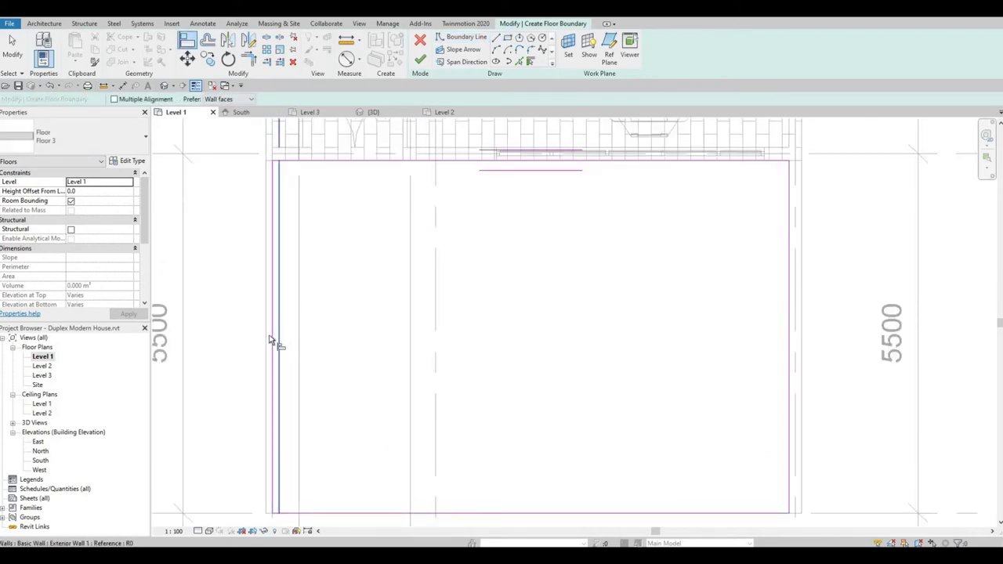
click(270, 340)
click(275, 317)
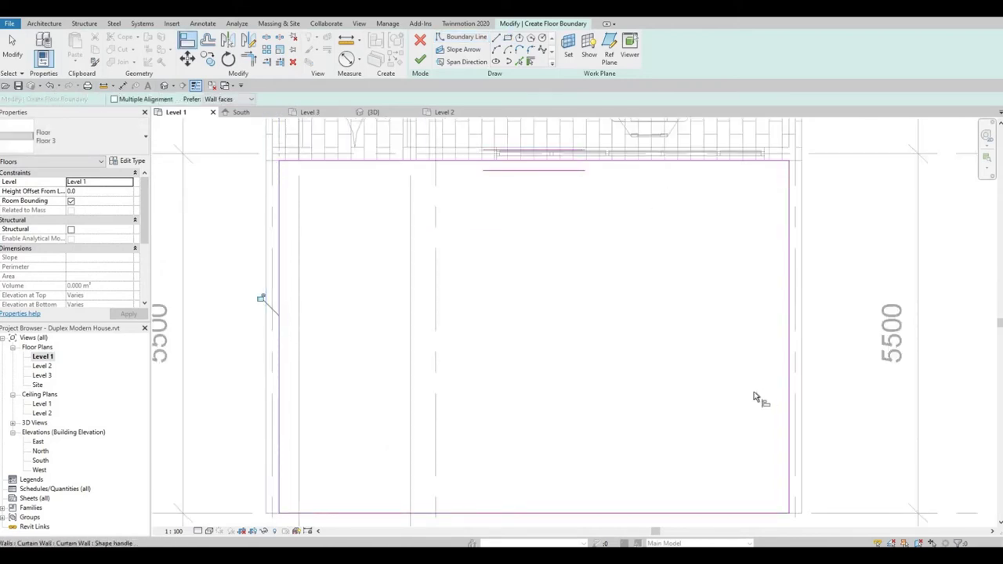
ctrl+scroll(724, 399, down, 5)
ctrl+scroll(548, 446, down, 1)
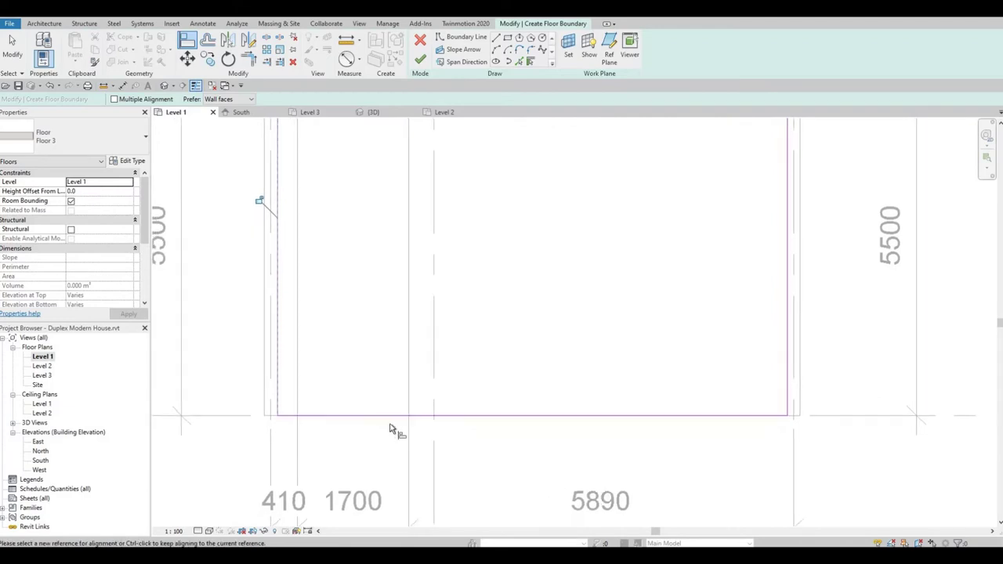
scroll(423, 403, down, 2)
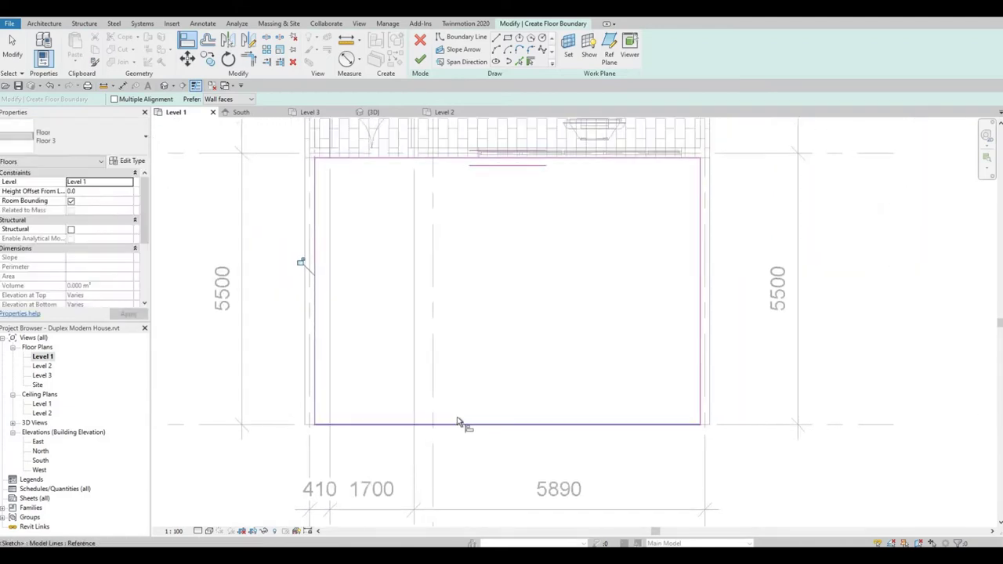
ctrl+scroll(336, 244, up, 1)
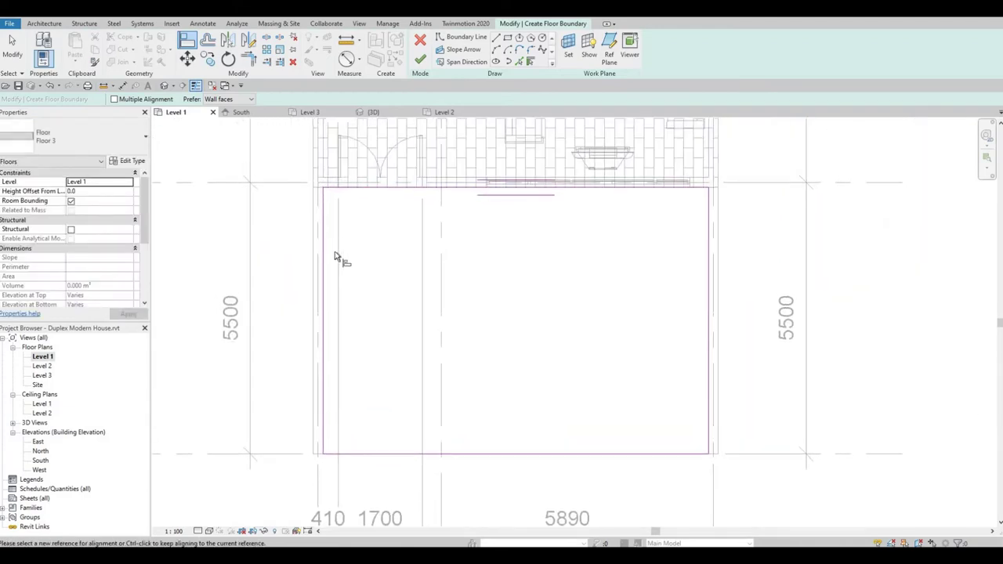
key(Escape)
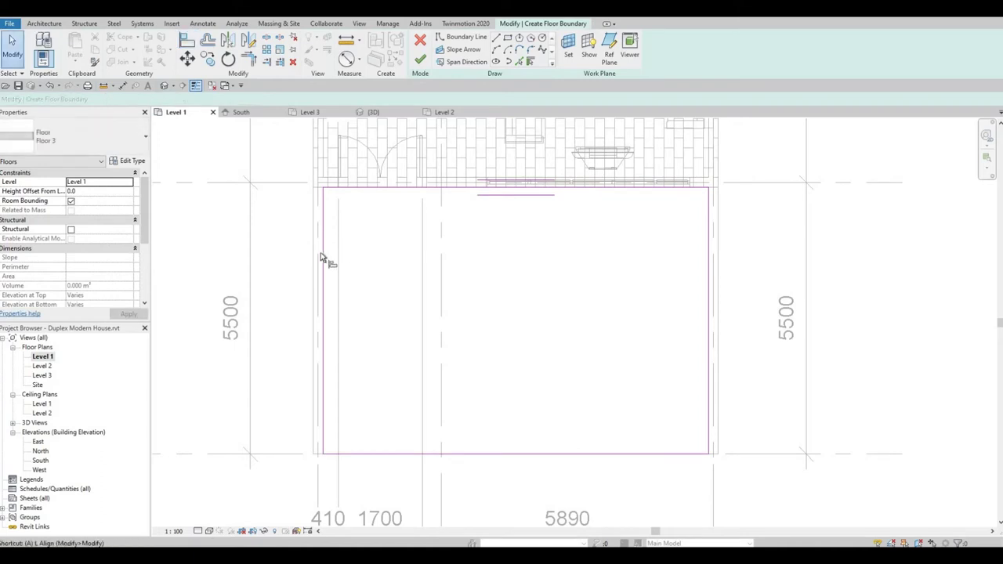
Step: Align the left and right boundary edges onto the exterior wall lines
key(l)
click(323, 246)
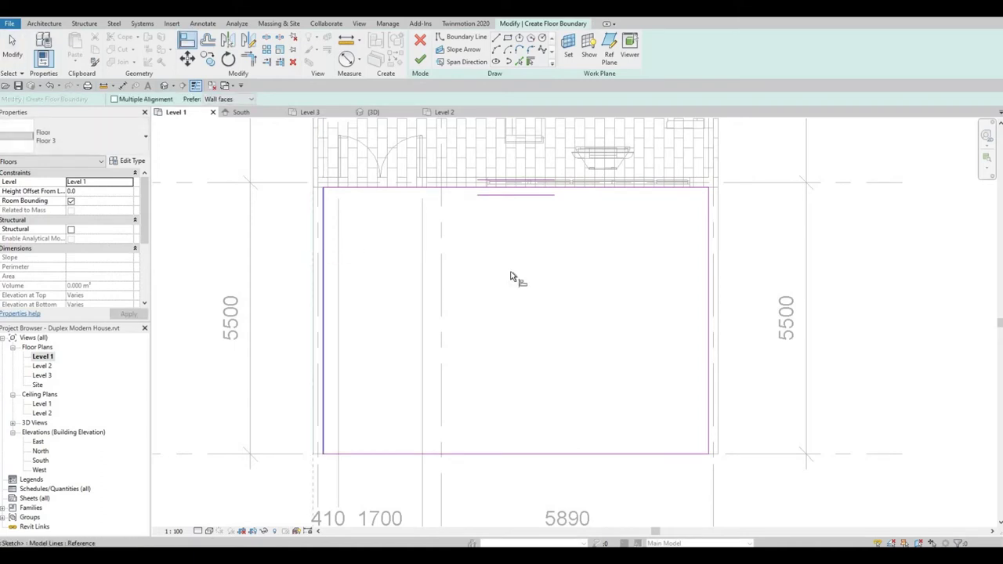
click(323, 276)
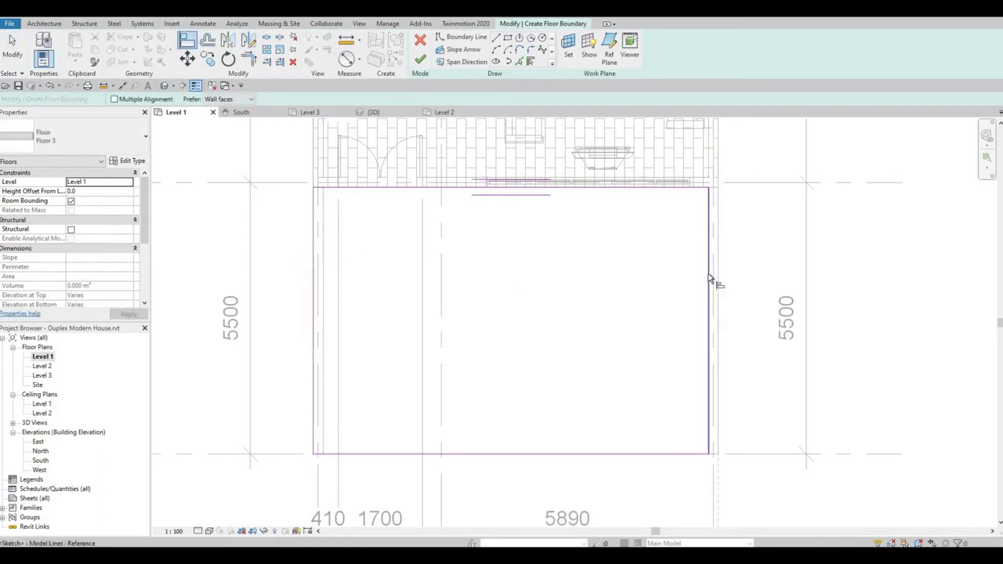
click(716, 292)
click(708, 315)
key(Escape)
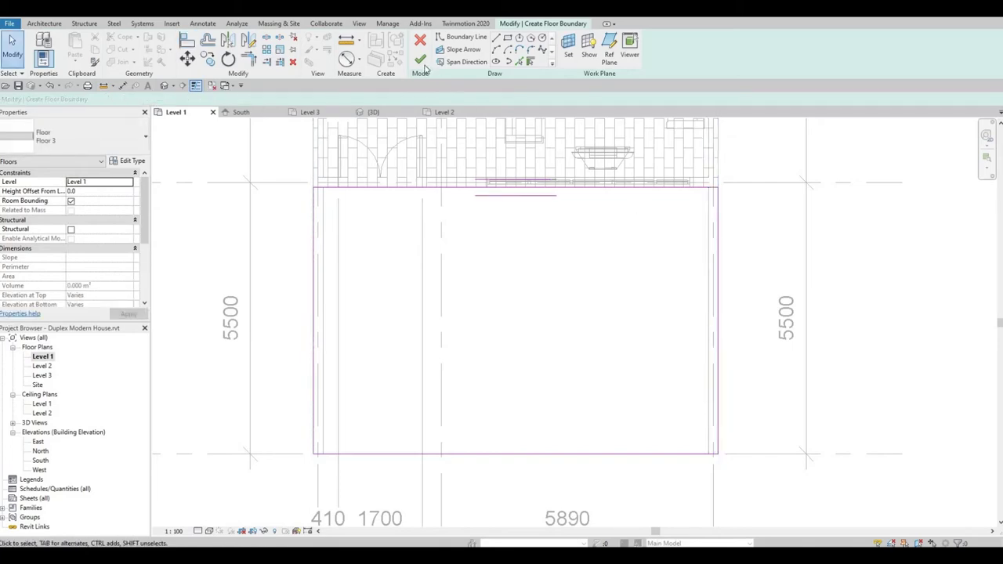
Step: Finish the floor sketch and pan the Level 1 plan to check the new slab
key(Escape)
scroll(587, 314, up, 2)
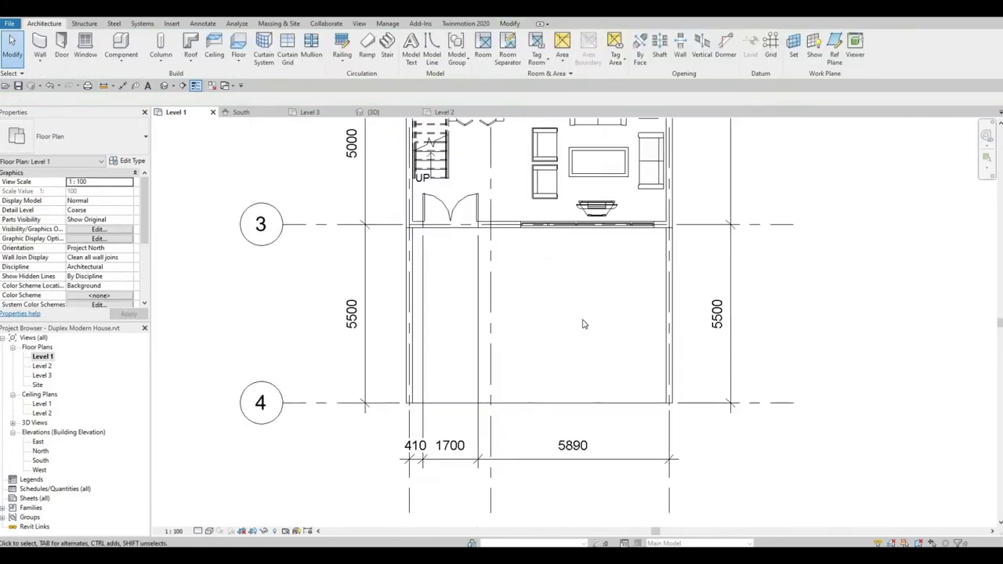
scroll(584, 313, up, 2)
scroll(584, 313, down, 2)
scroll(583, 368, down, 1)
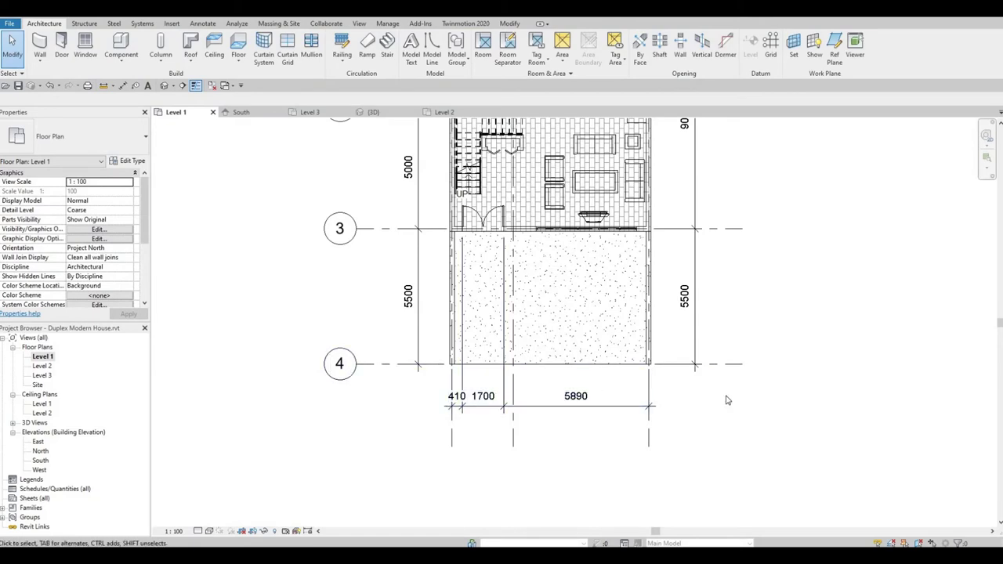
middle_drag(700, 382, 688, 386)
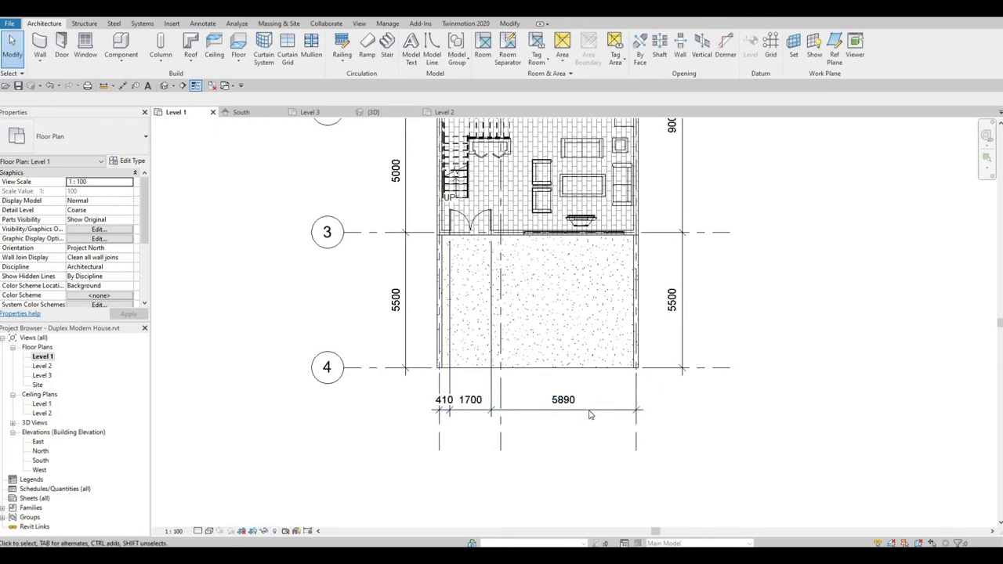
middle_drag(540, 330, 539, 358)
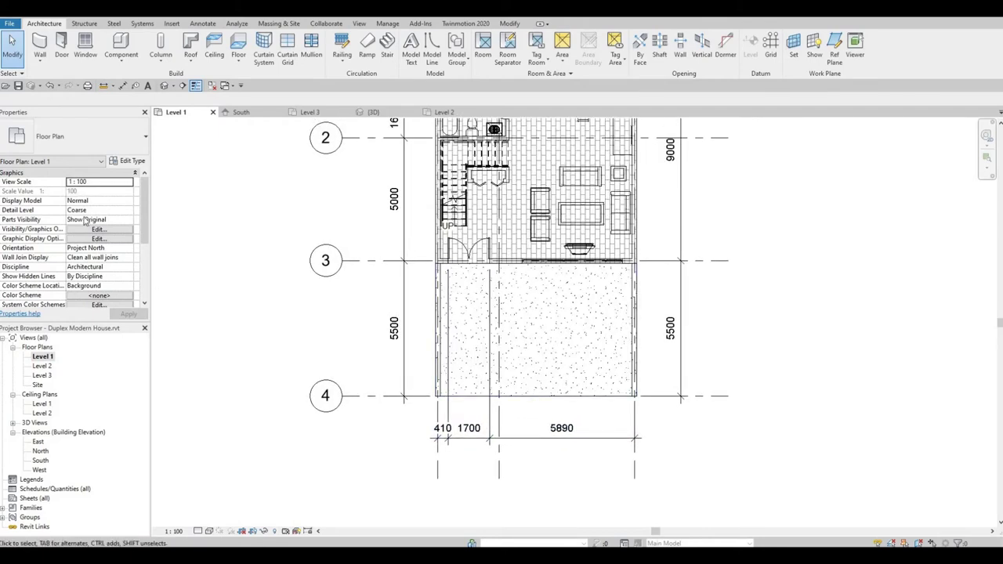
click(370, 112)
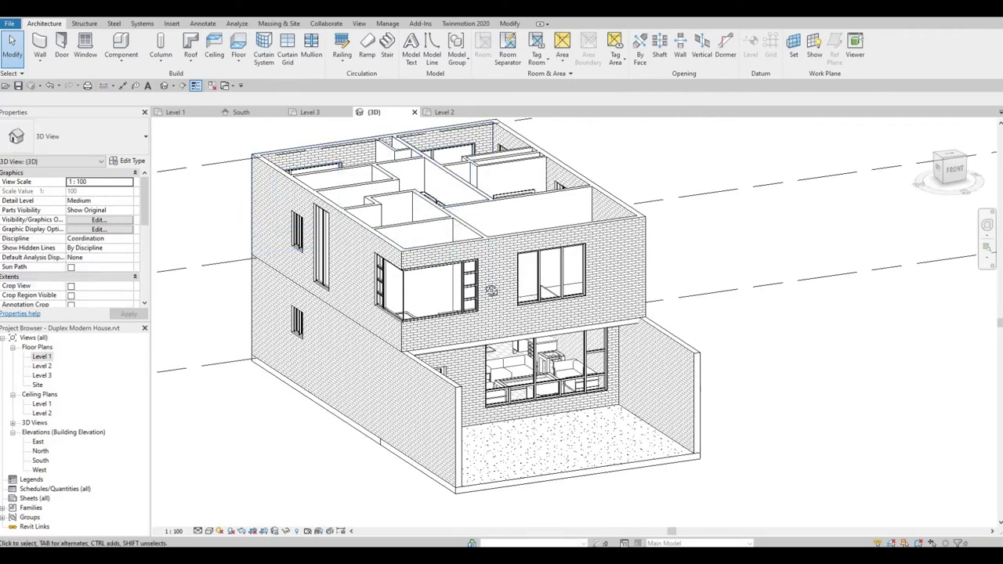
mouse_move(415, 289)
shift+middle_down()
mouse_move(365, 325)
mouse_move(487, 351)
mouse_move(435, 365)
shift+middle_up()
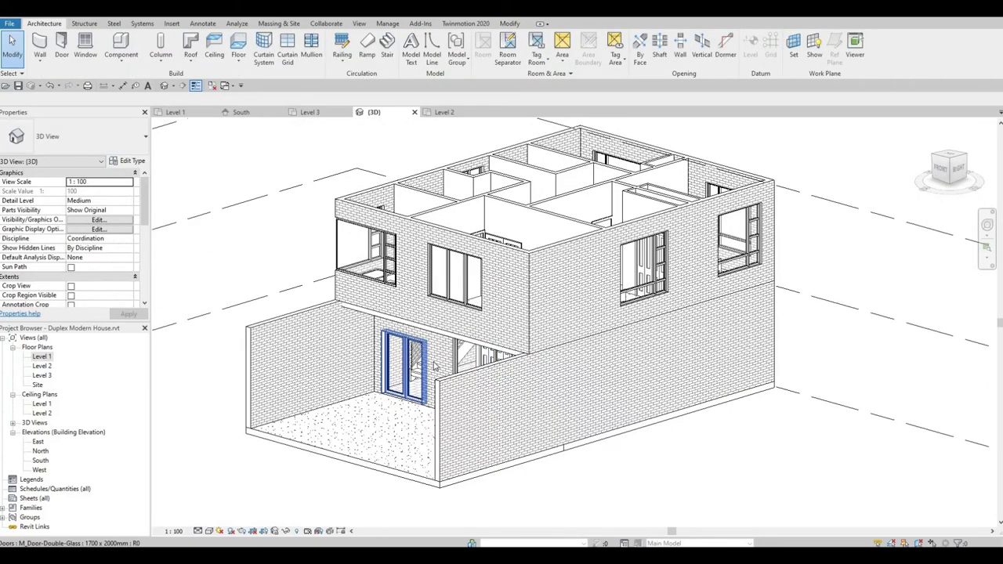
mouse_move(518, 401)
shift+middle_down()
mouse_move(578, 369)
mouse_move(544, 405)
mouse_move(588, 238)
shift+middle_up()
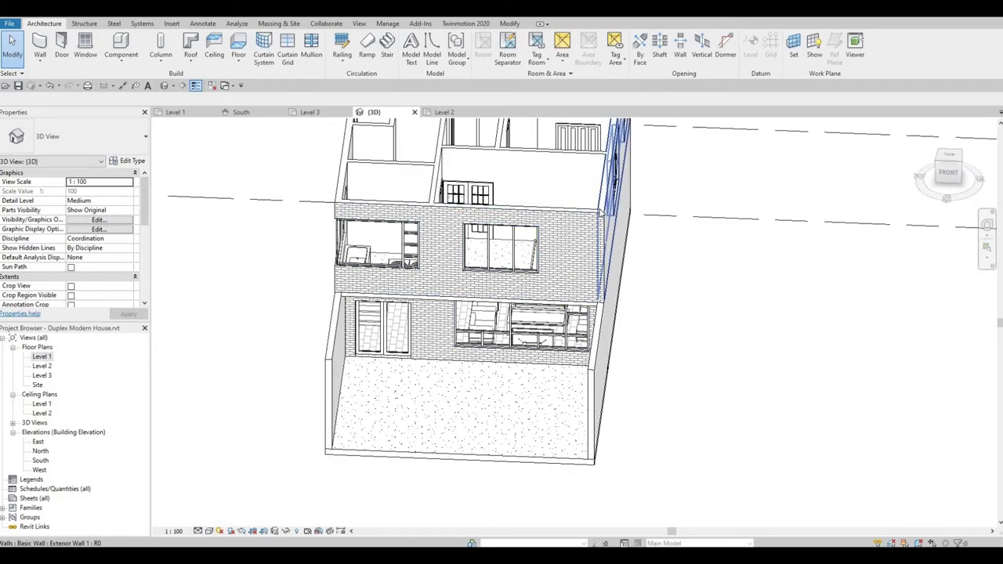
click(604, 218)
key(Escape)
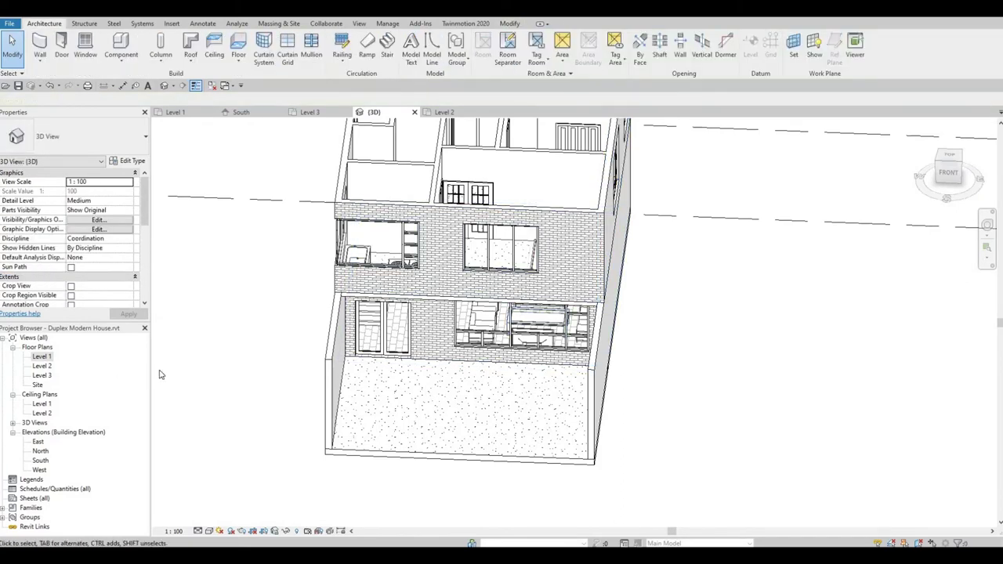
shift+middle_drag(273, 399, 597, 249)
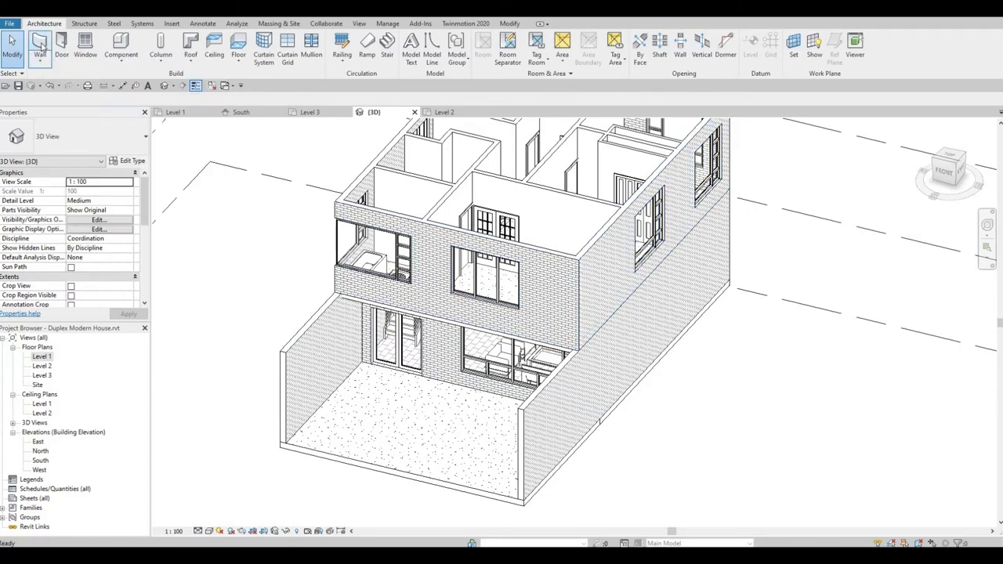
Step: Start a Basic Wall: Exterior Wall 1 from Level 2 to Level 3 and open its type properties
click(41, 47)
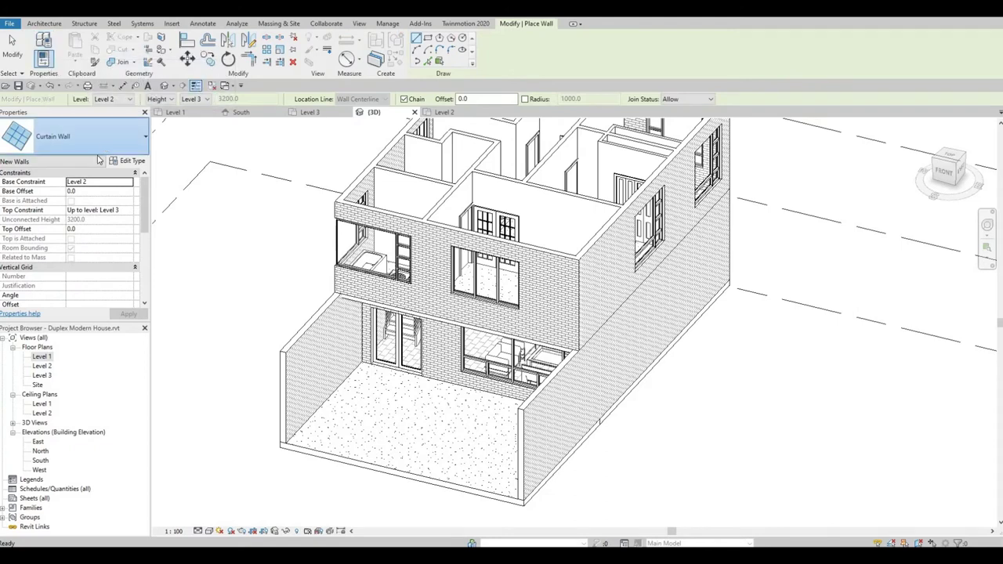
click(109, 134)
scroll(67, 263, up, 3)
scroll(67, 264, up, 2)
scroll(66, 264, up, 1)
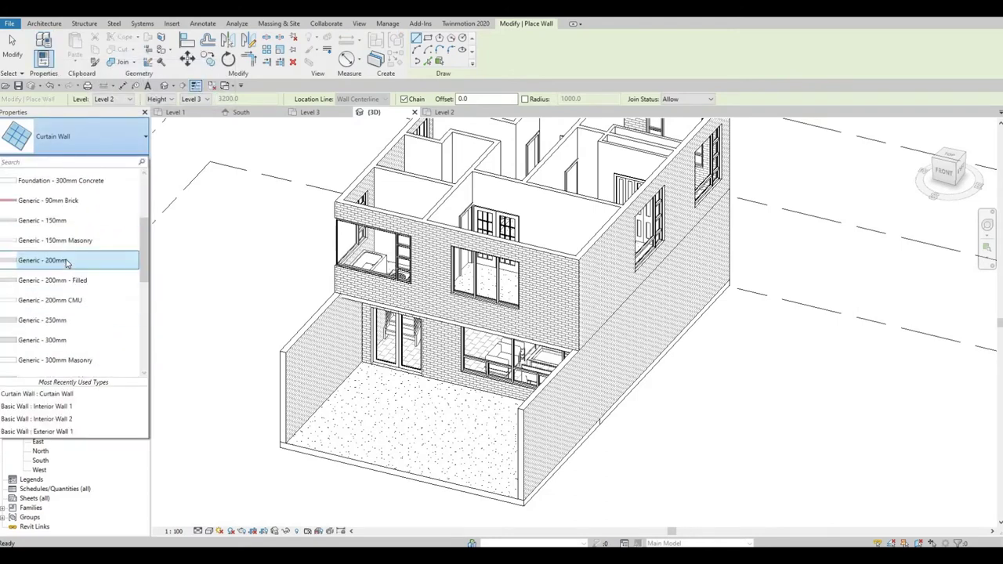
scroll(65, 260, up, 2)
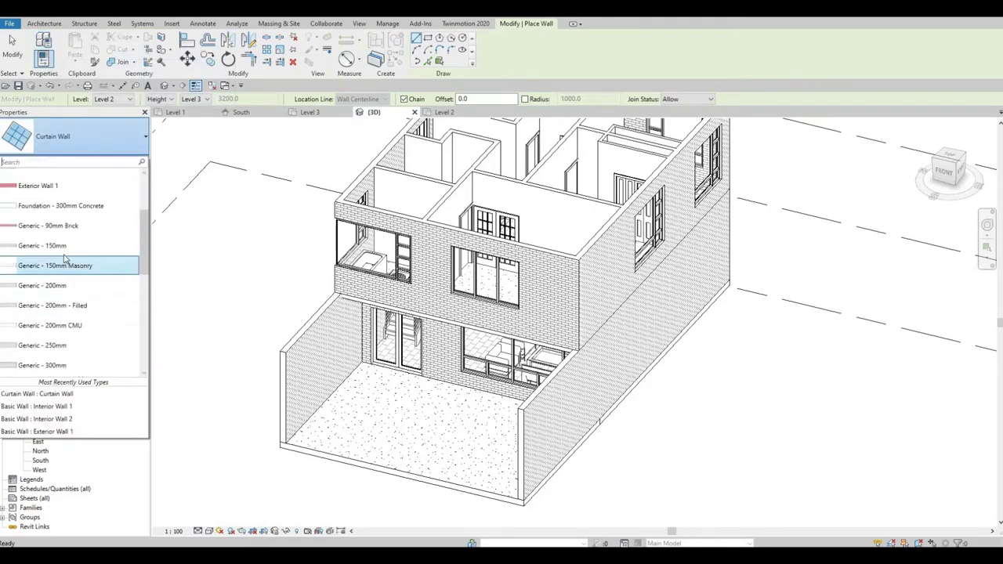
click(48, 187)
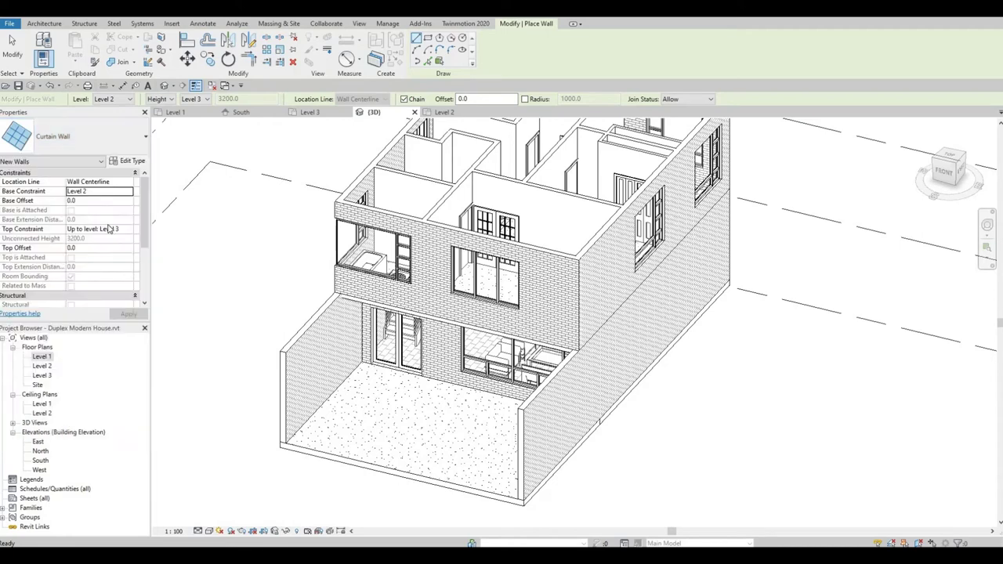
click(127, 161)
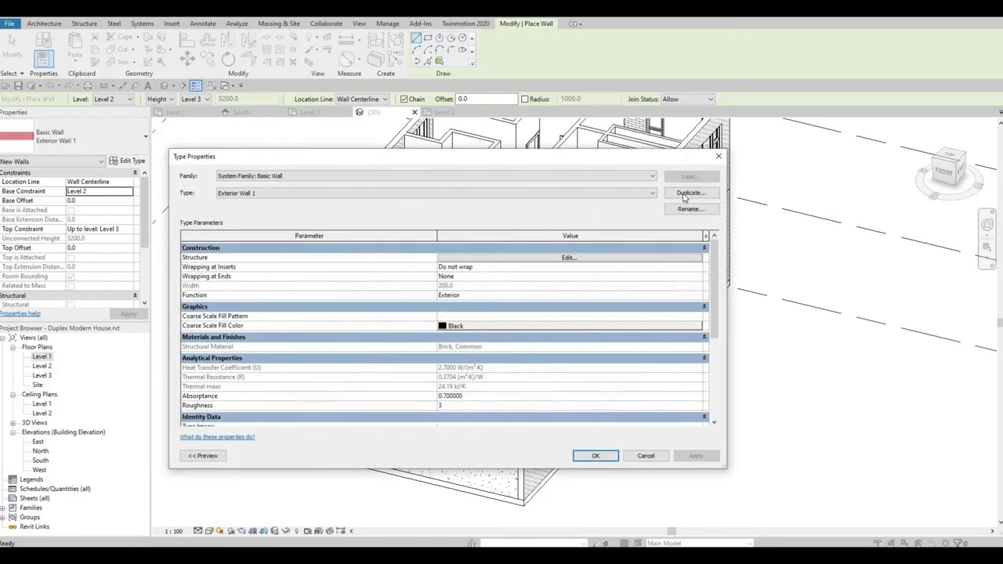
Step: Duplicate the wall type as Exterior Wall 2 and open its layer structure
click(691, 192)
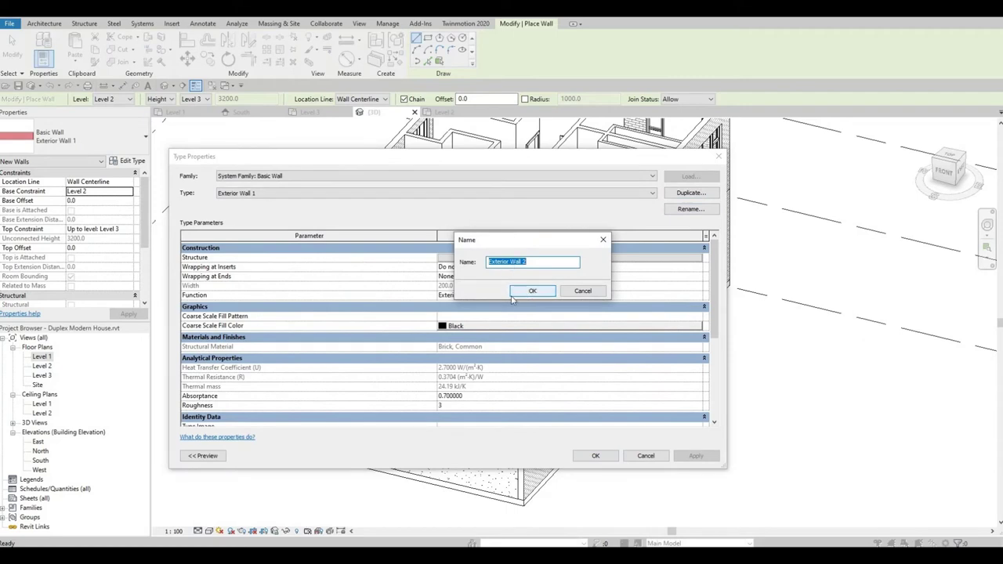
click(531, 291)
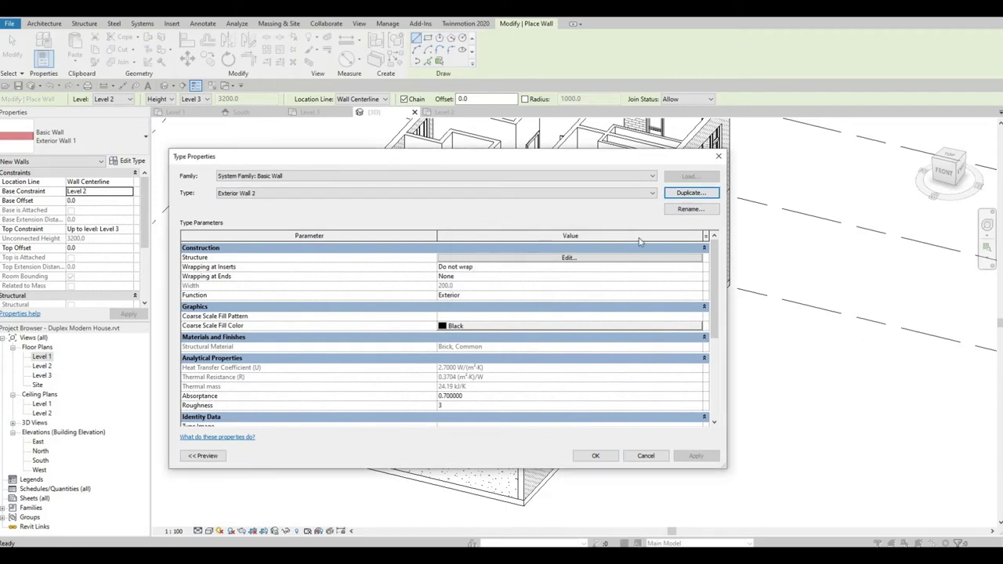
click(524, 259)
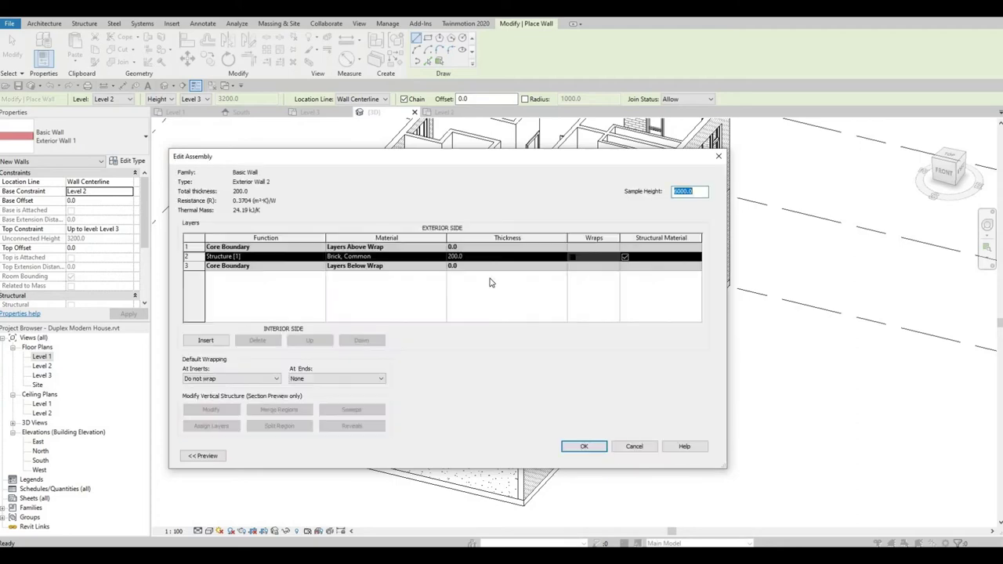
Step: Assign Cherry to the 200 mm structure layer and confirm all wall type dialogs
click(423, 256)
click(440, 256)
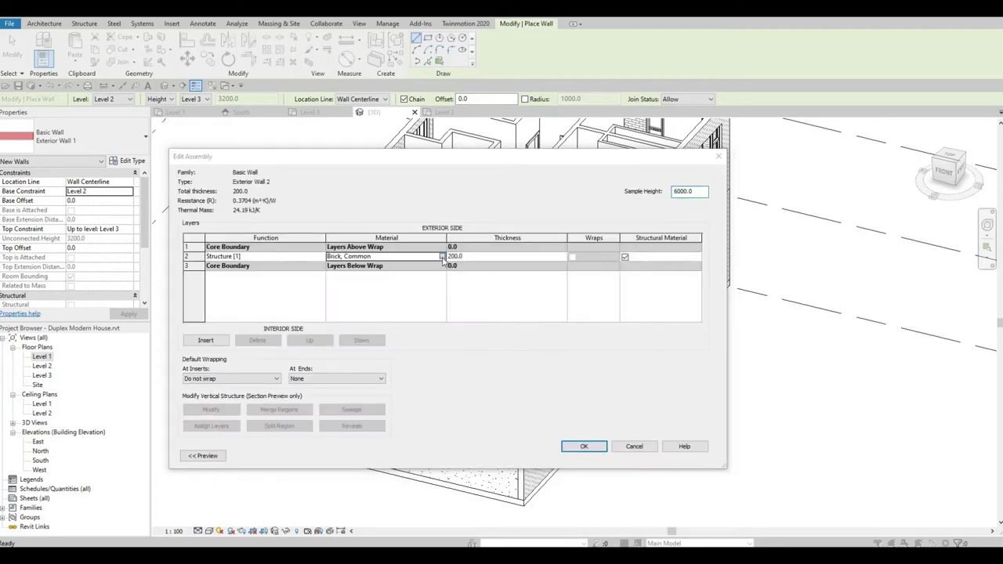
scroll(394, 291, down, 1)
scroll(387, 294, down, 1)
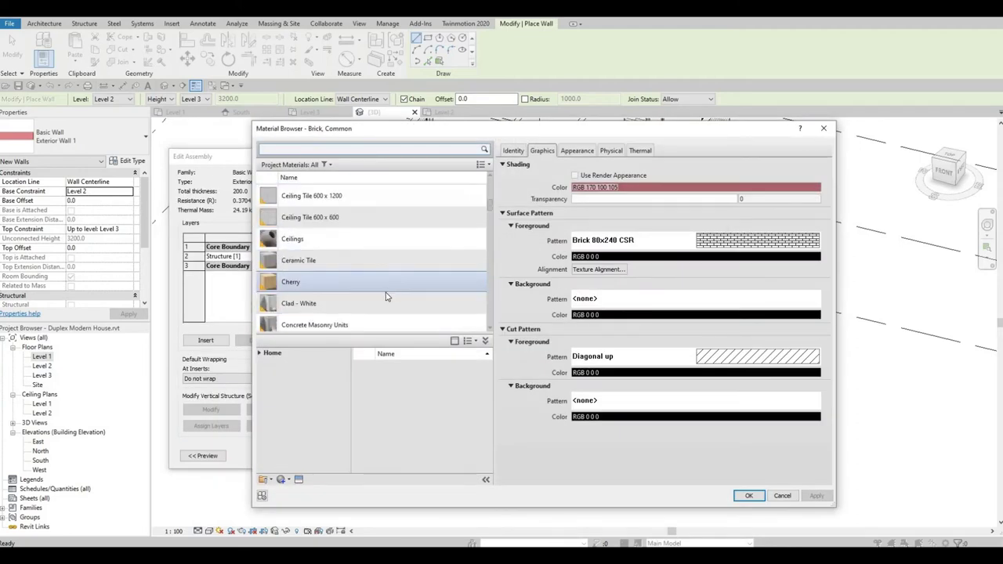
scroll(385, 295, down, 1)
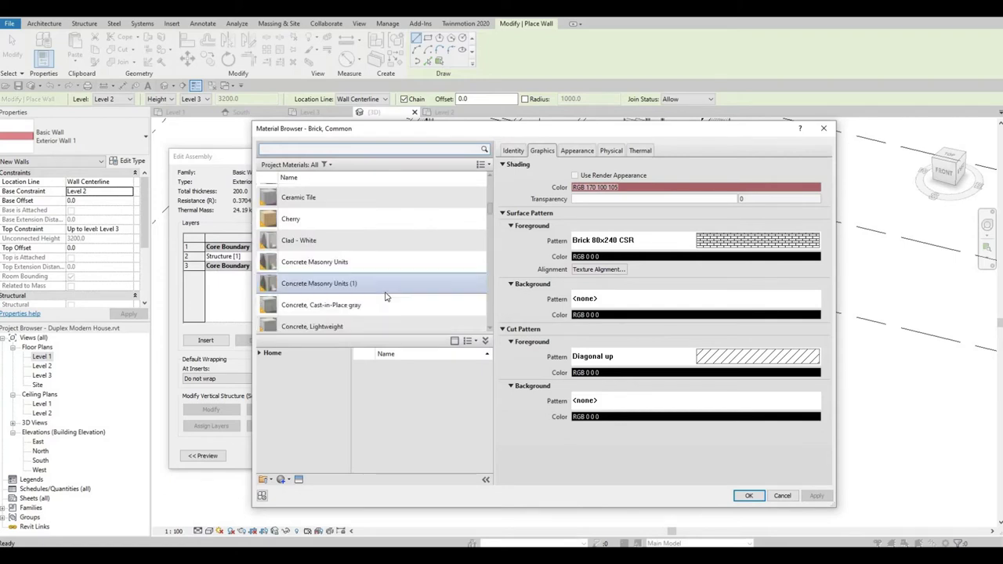
scroll(385, 296, down, 1)
scroll(384, 274, up, 1)
click(349, 219)
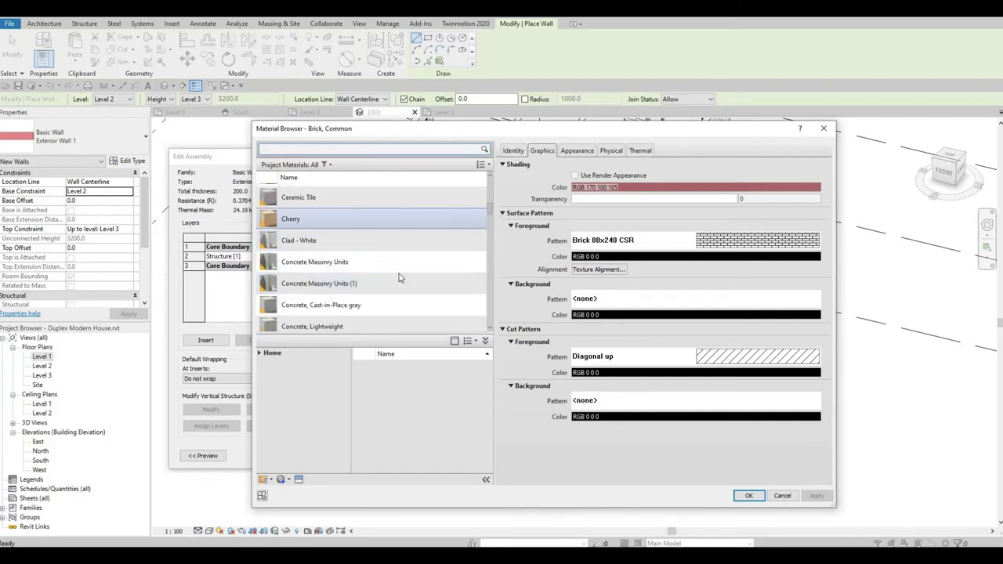
click(748, 495)
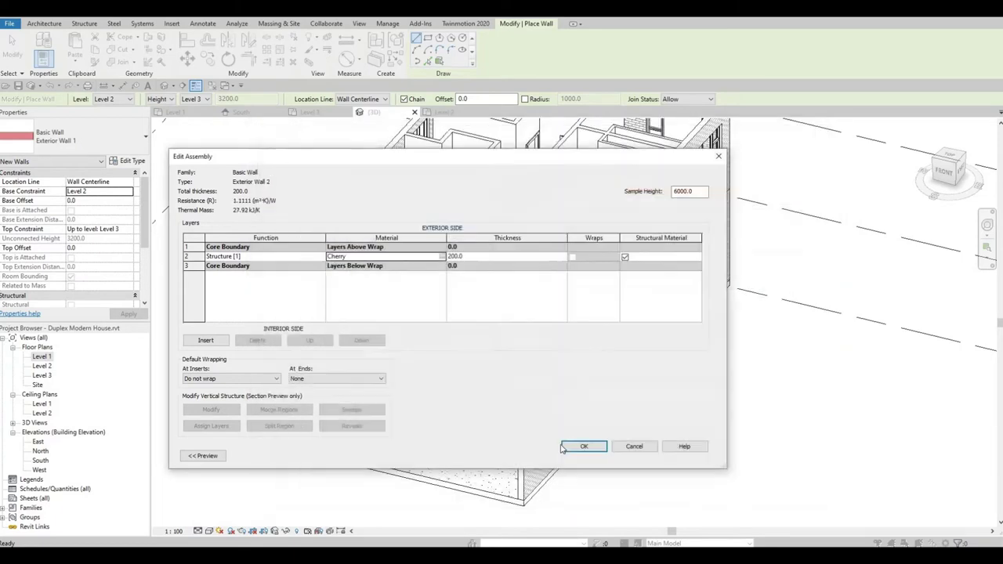
click(604, 447)
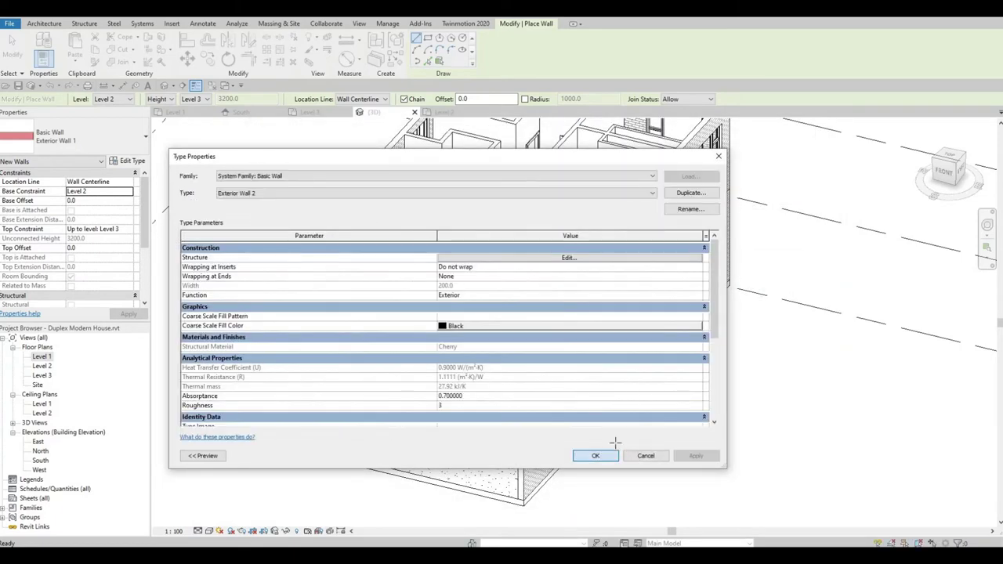
click(604, 456)
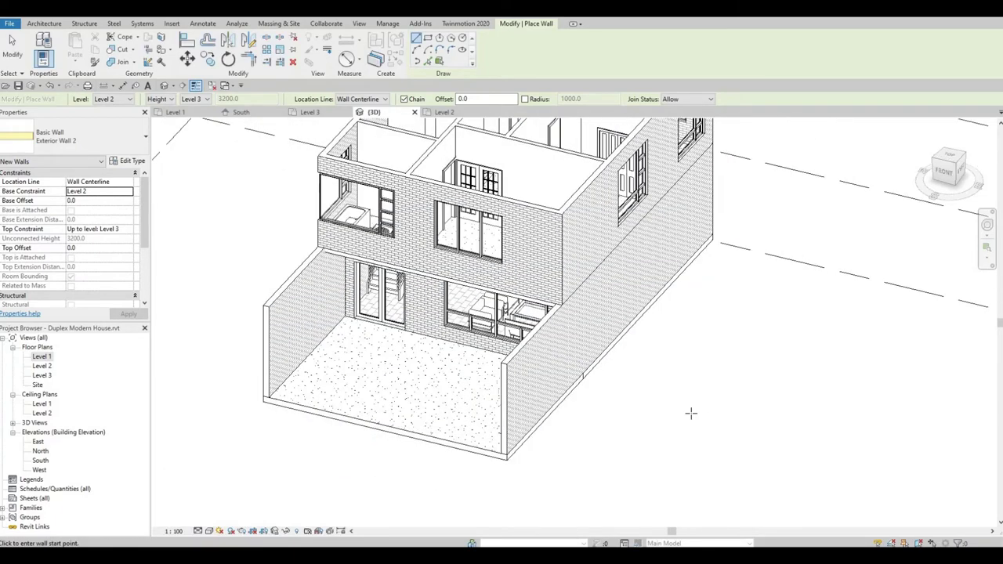
Step: Change the upper right-side exterior wall to Basic Wall: Exterior Wall 2
key(Escape)
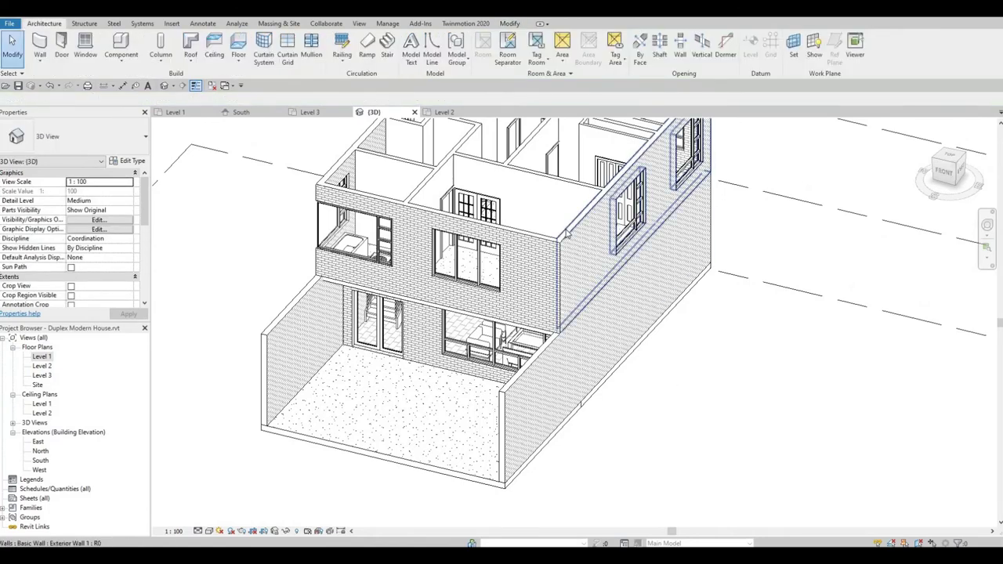
click(566, 233)
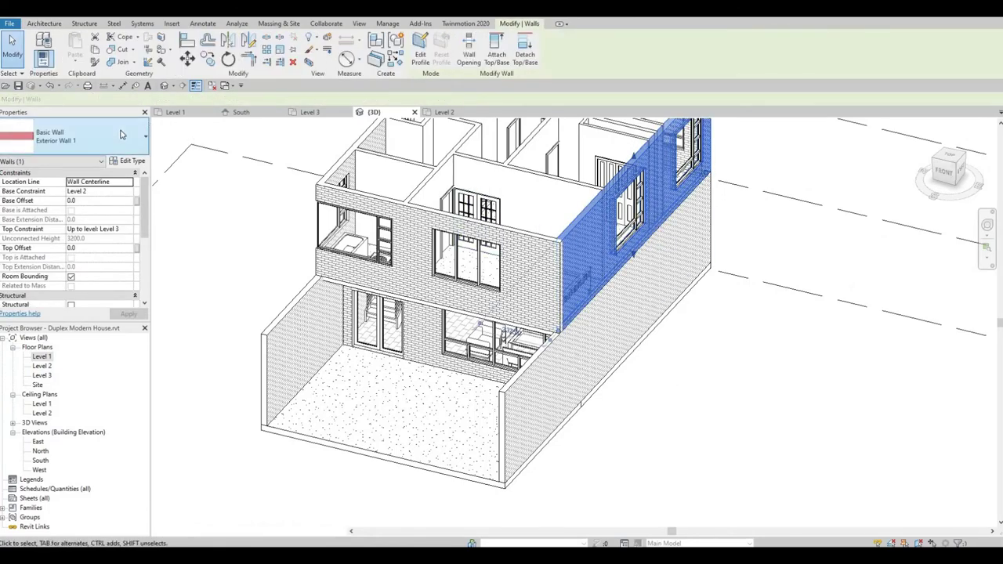
click(87, 137)
click(83, 206)
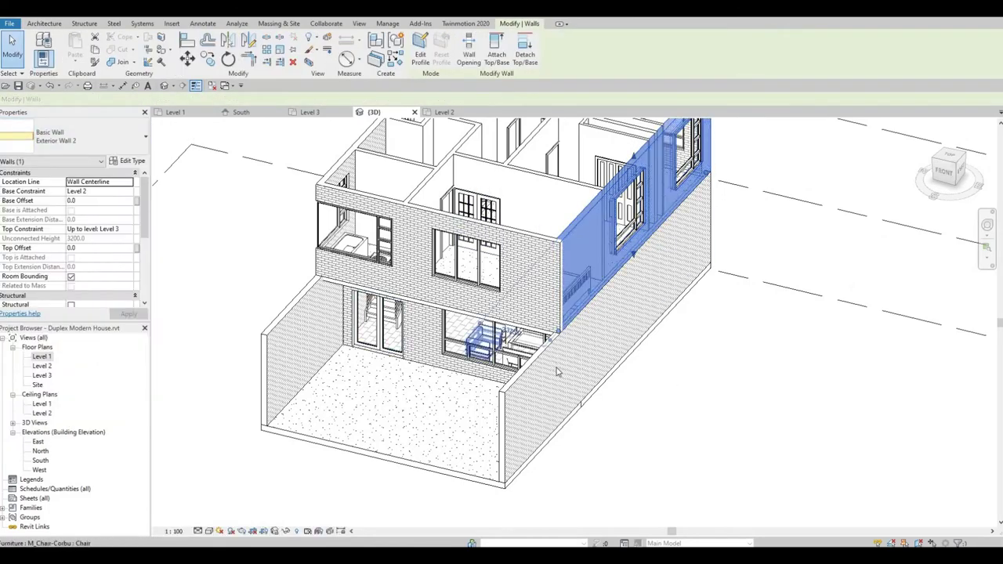
key(Escape)
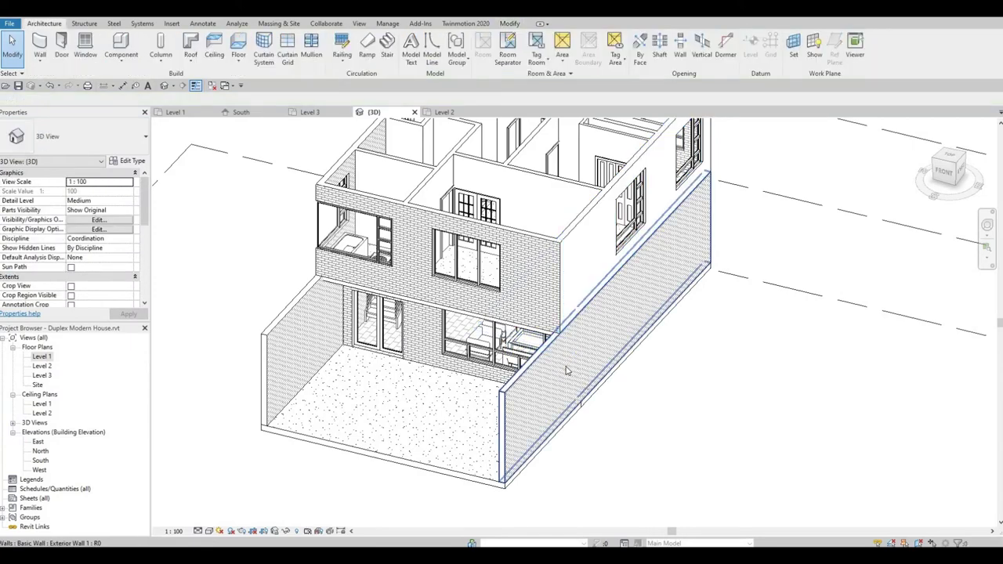
Step: Change the lower right-side exterior wall to Exterior Wall 2 as well
click(567, 370)
click(86, 137)
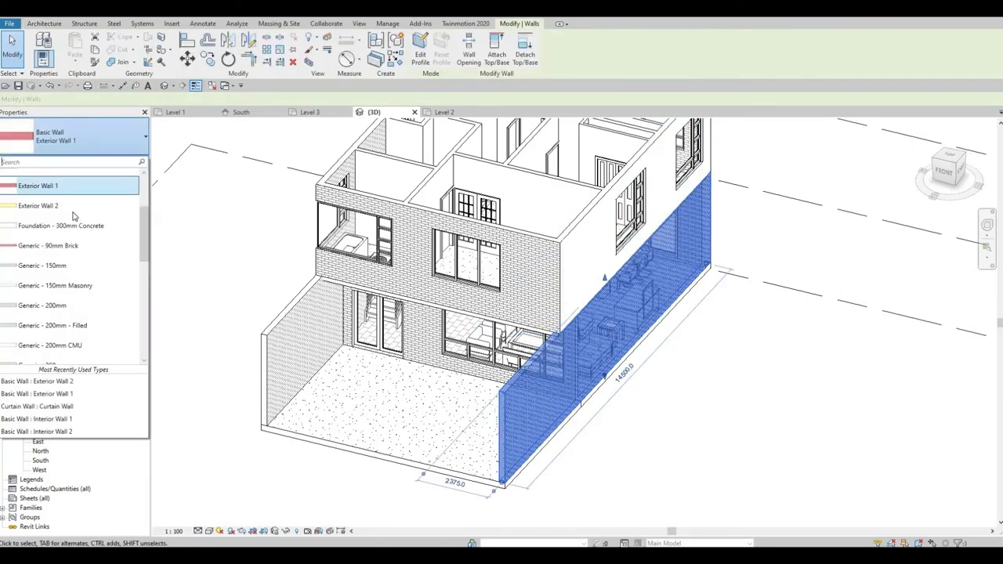
click(83, 209)
key(Escape)
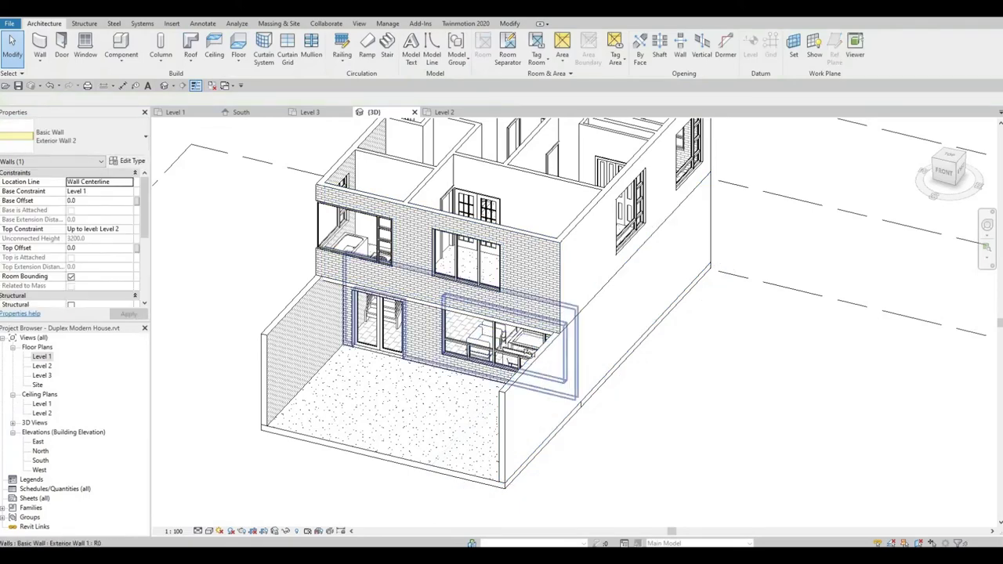
mouse_move(556, 329)
shift+middle_down()
mouse_move(420, 340)
mouse_move(485, 329)
shift+middle_up()
click(566, 255)
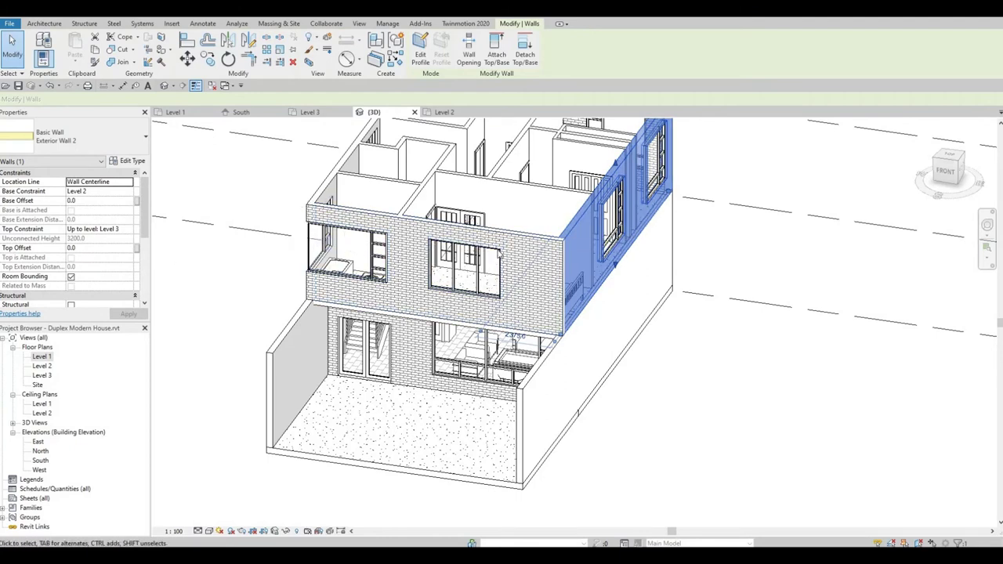
Step: In the Level 2 plan, stretch the right-side wall down along grid C nearly to grid 4
double_click(43, 367)
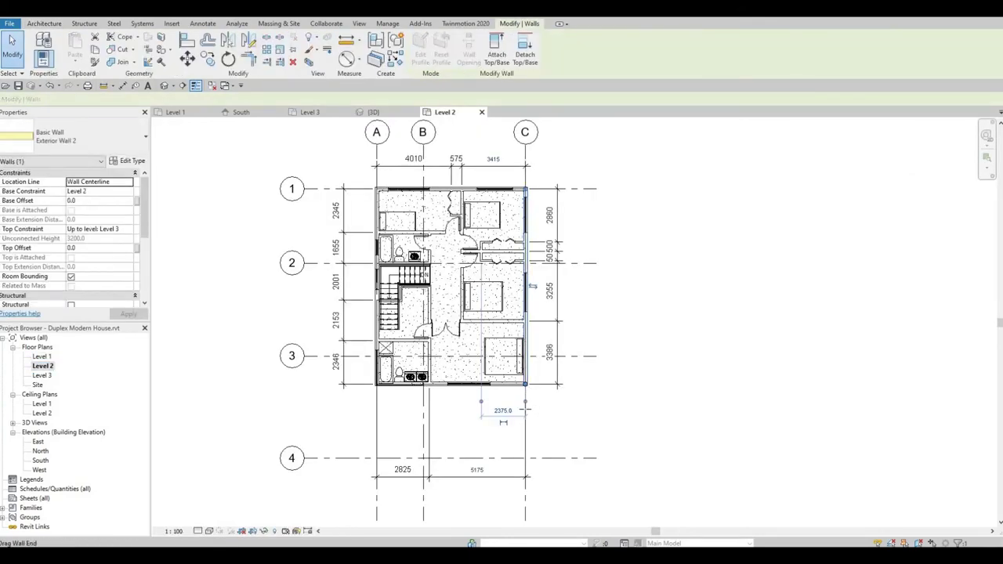
drag(525, 384, 526, 438)
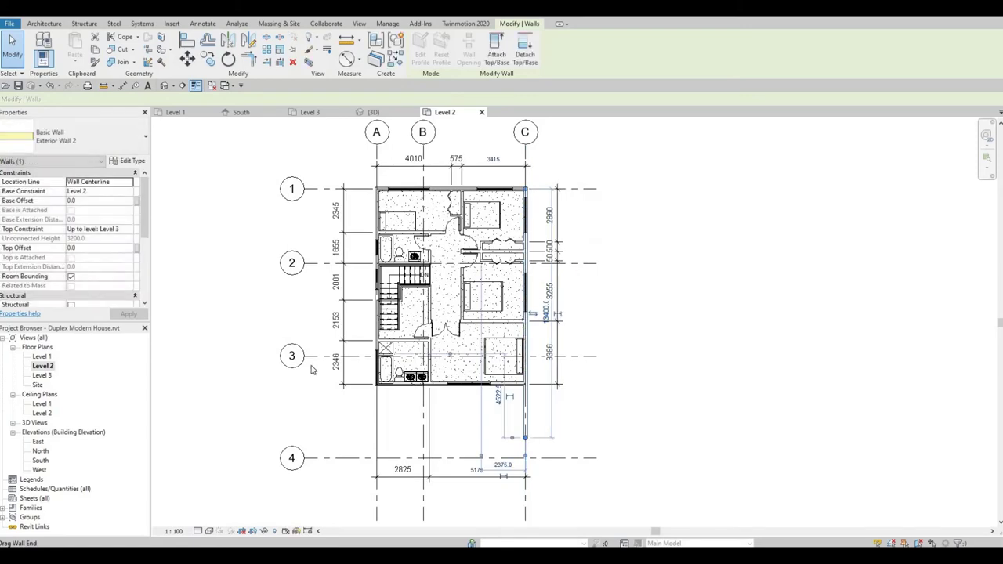
click(160, 354)
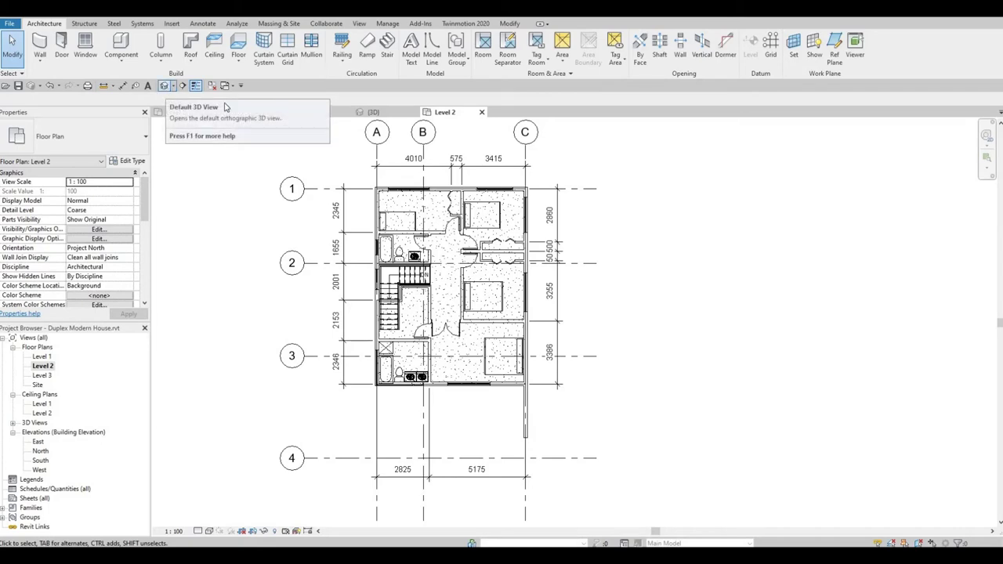
Step: In the default 3D view, orbit around the house to inspect the lengthened right-side wall
click(164, 86)
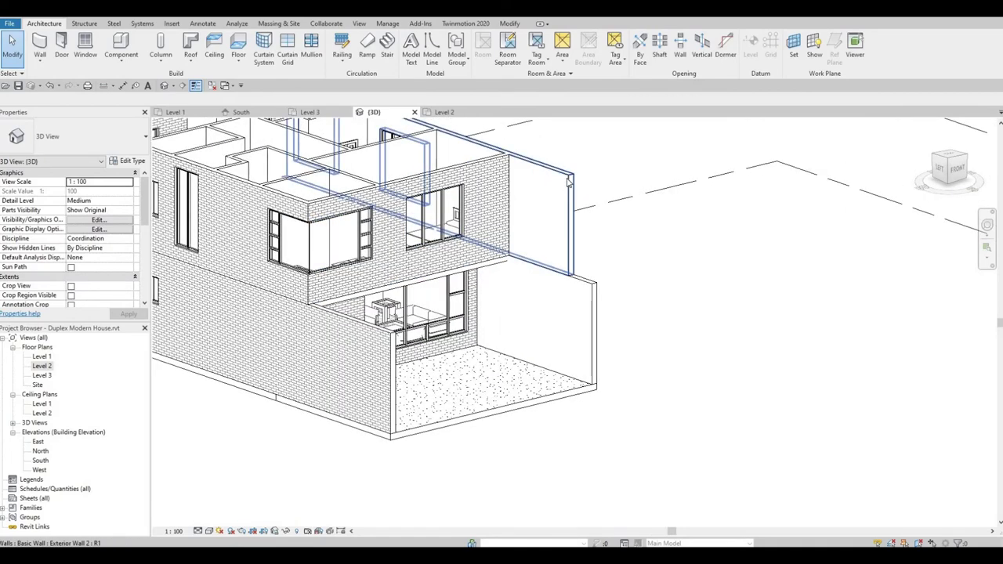
click(567, 183)
mouse_move(517, 264)
shift+middle_down()
mouse_move(429, 322)
mouse_move(329, 297)
shift+middle_up()
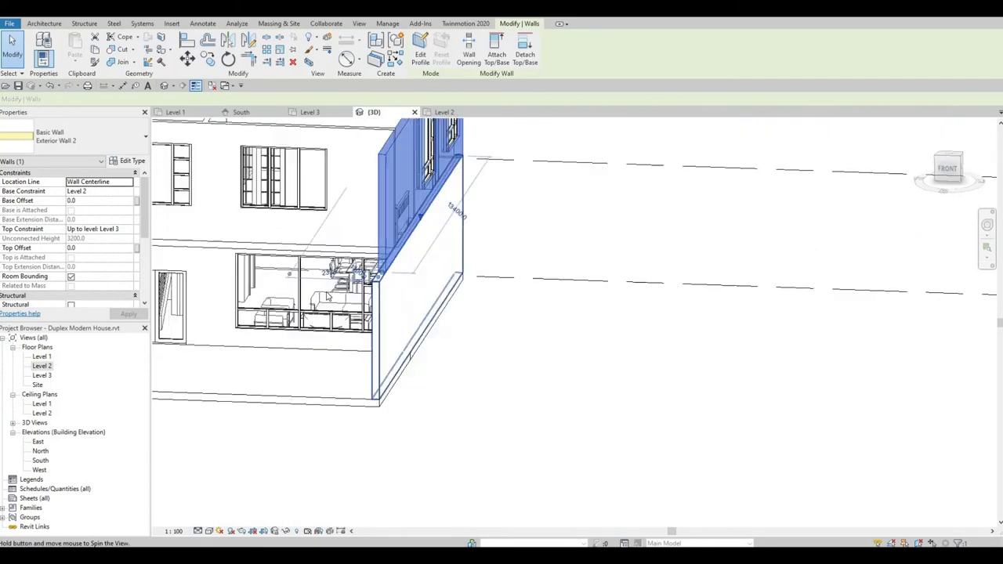
mouse_move(377, 318)
shift+middle_down()
mouse_move(441, 320)
mouse_move(416, 347)
shift+middle_up()
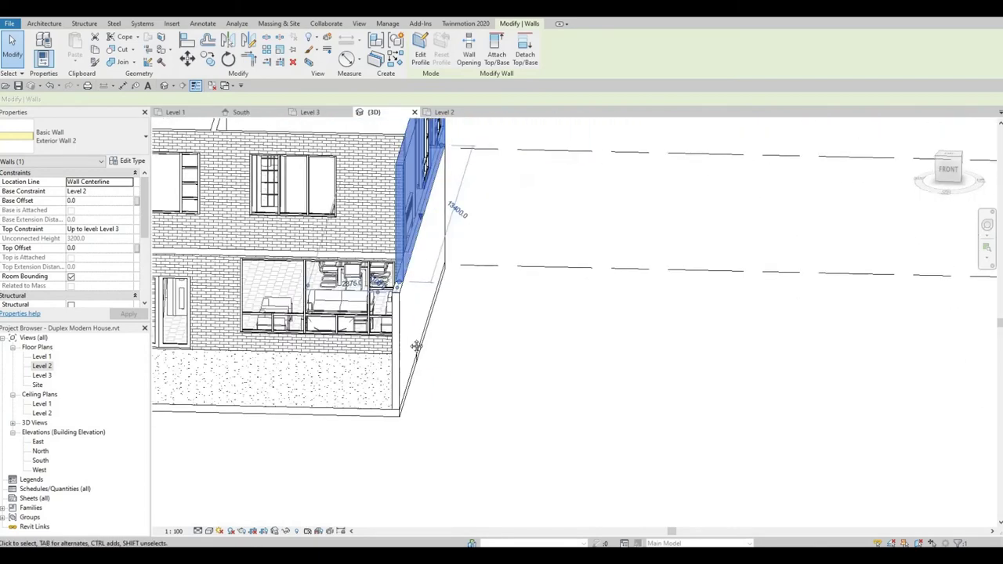
shift+middle_drag(498, 312, 352, 235)
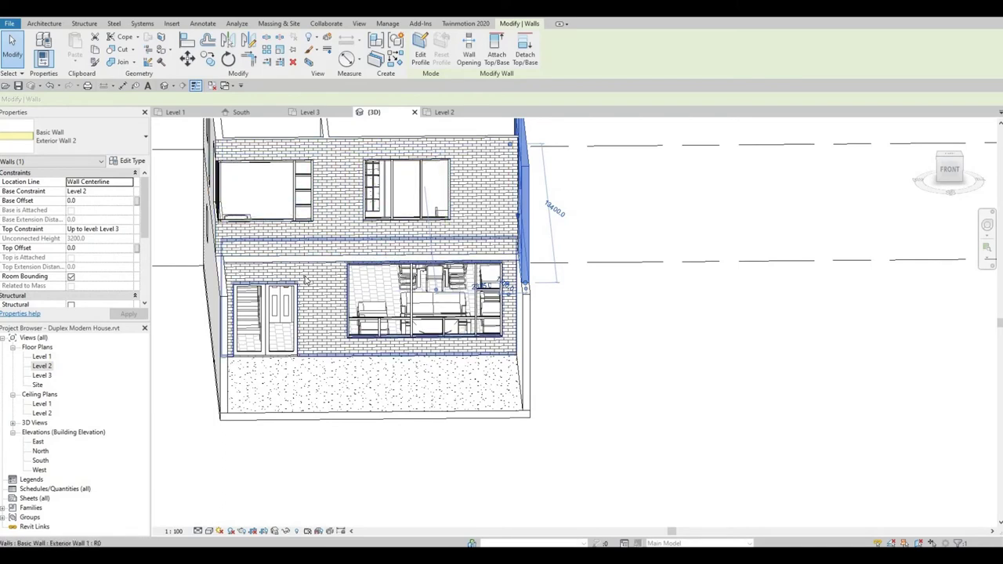
mouse_move(350, 271)
shift+middle_down()
mouse_move(643, 250)
mouse_move(619, 253)
shift+middle_up()
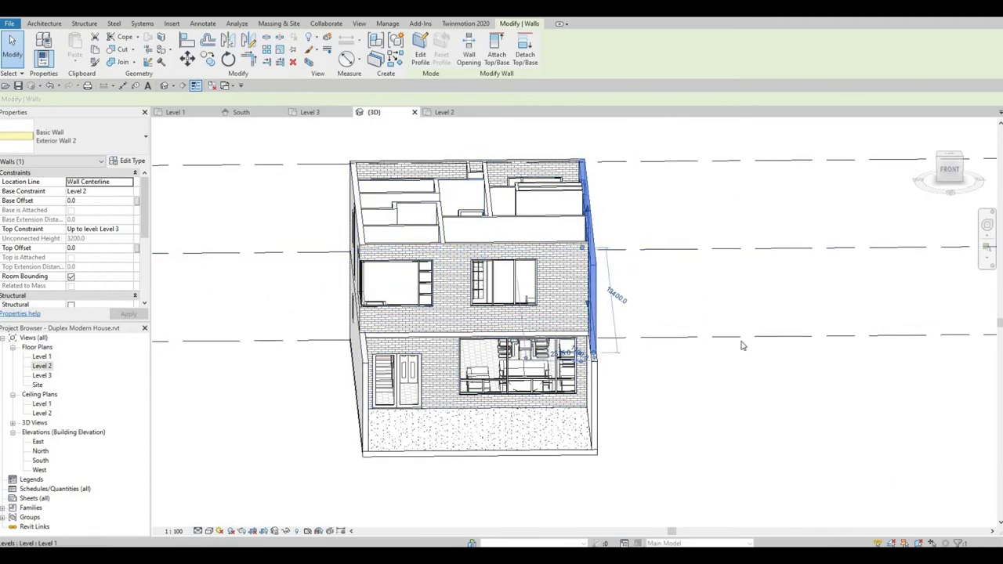
mouse_move(697, 320)
shift+middle_down()
mouse_move(682, 352)
mouse_move(637, 349)
mouse_move(611, 322)
shift+middle_up()
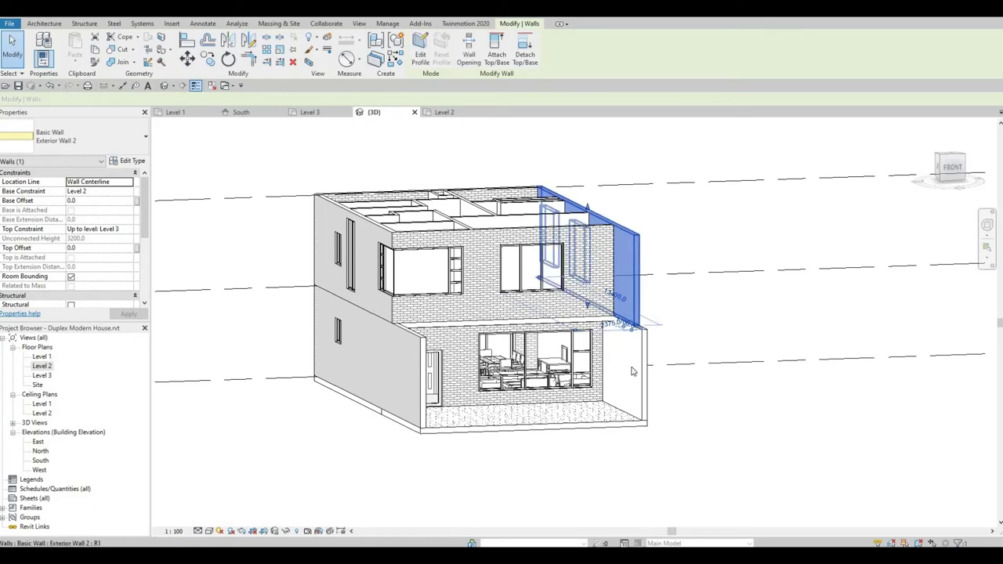
mouse_move(620, 402)
shift+middle_down()
mouse_move(627, 348)
mouse_move(670, 385)
shift+middle_up()
key(Escape)
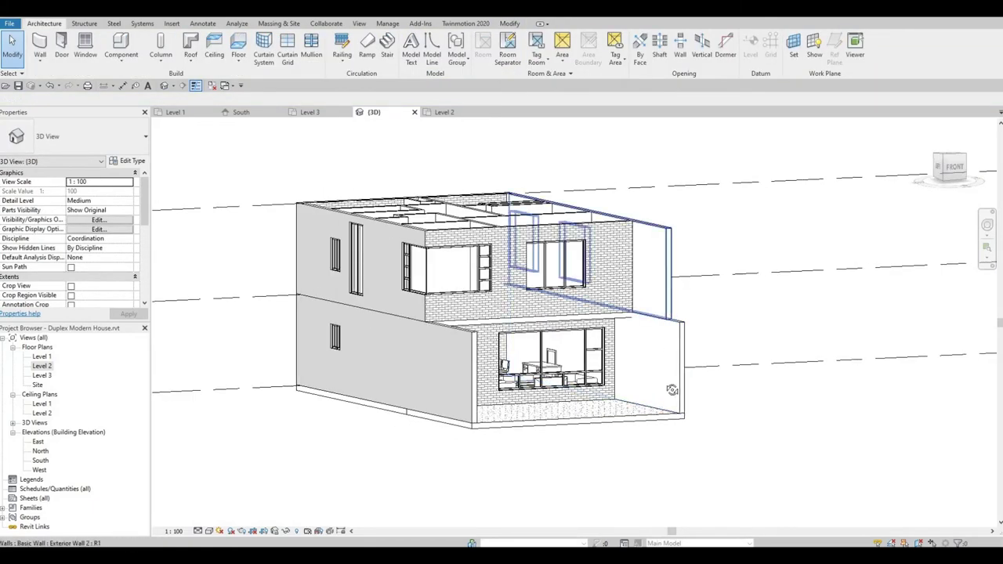
shift+middle_drag(672, 439, 692, 452)
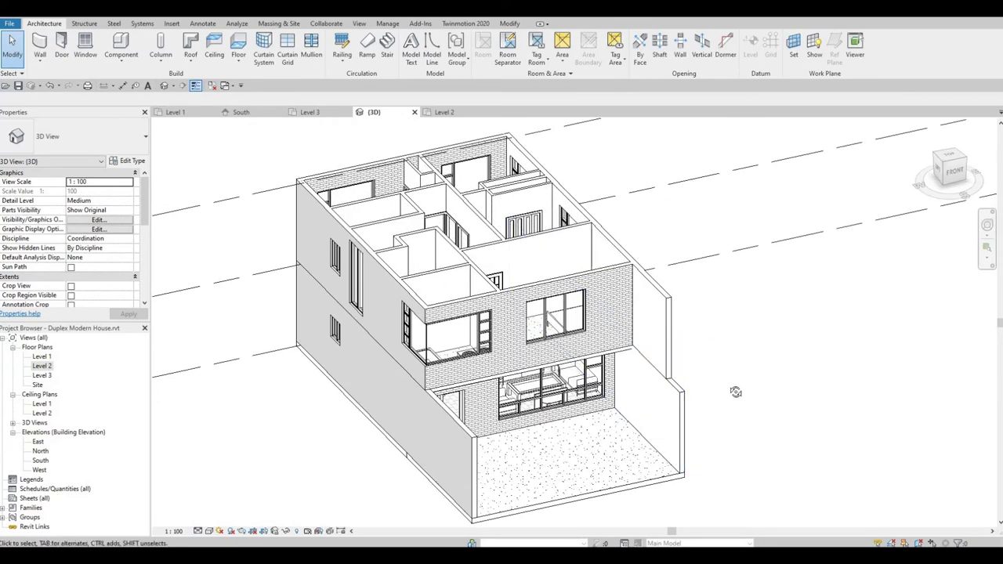
shift+middle_drag(751, 367, 709, 264)
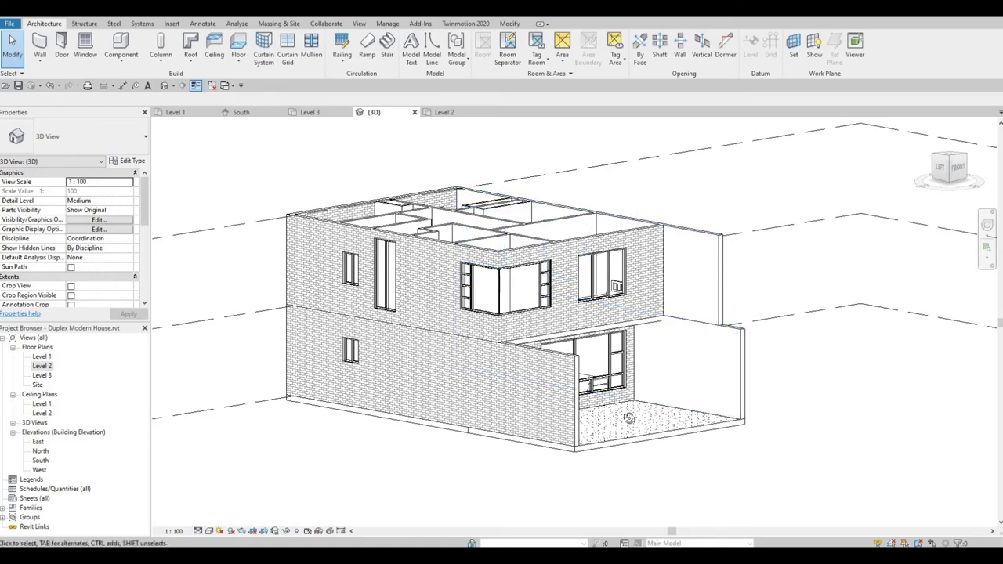
mouse_move(638, 410)
shift+middle_down()
mouse_move(519, 454)
mouse_move(512, 333)
shift+middle_up()
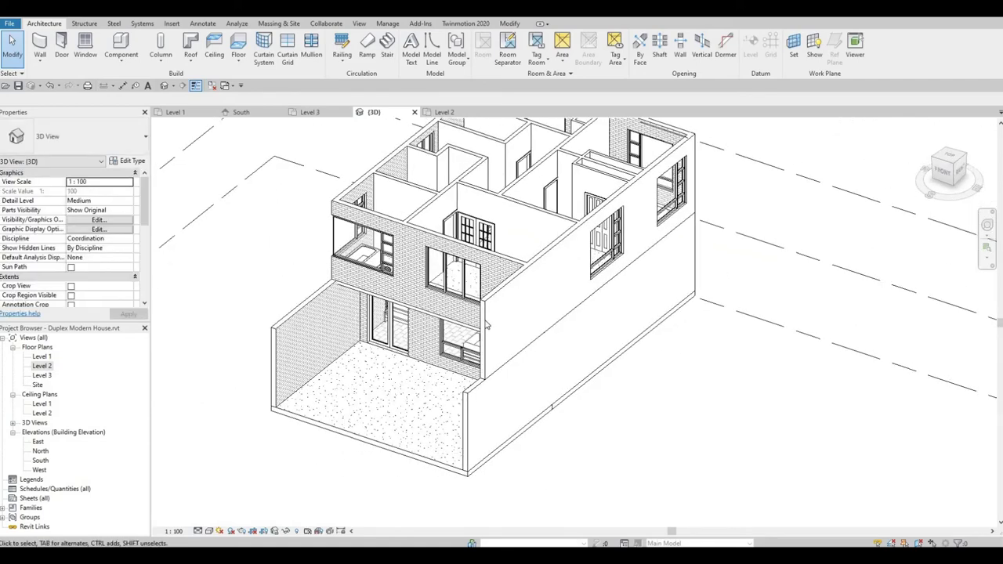
Step: Drag the upper side wall's end back to line up with the wall beneath, then orbit to verify
click(484, 329)
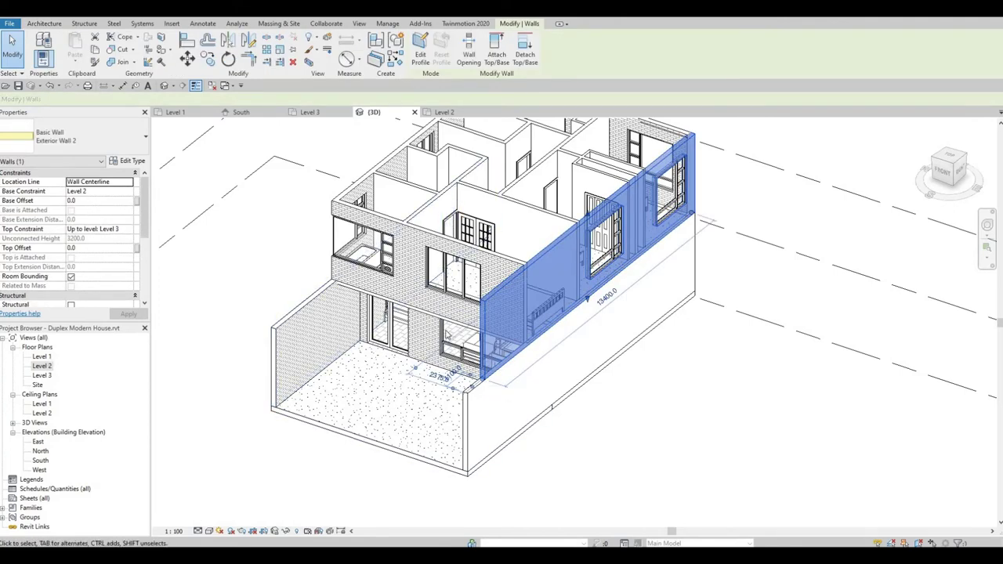
key(Escape)
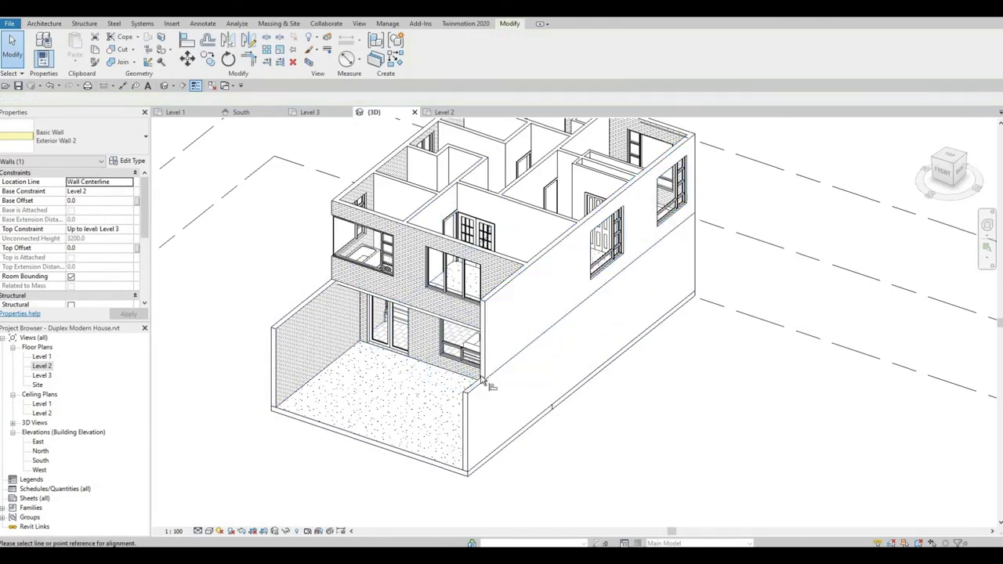
scroll(466, 403, up, 1)
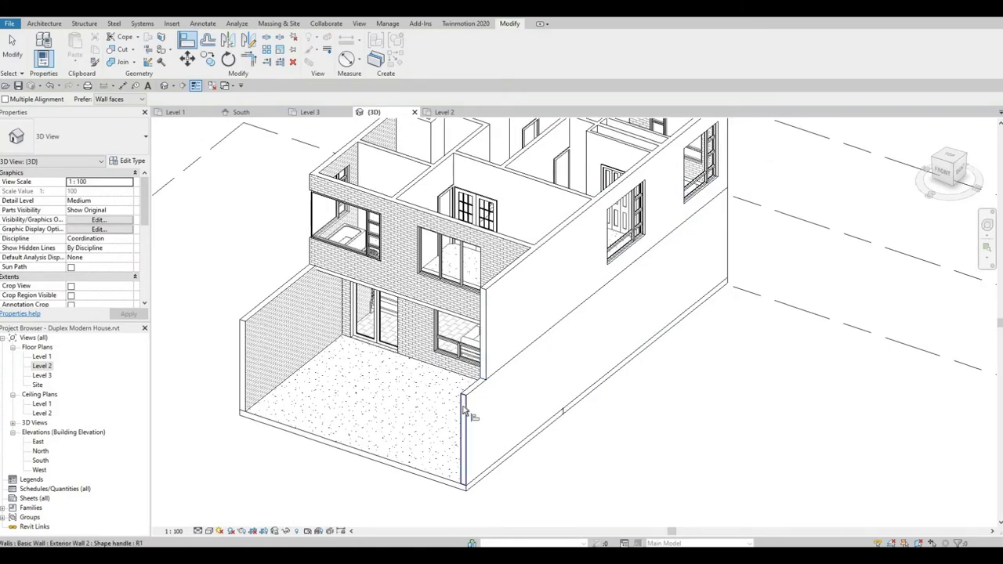
click(464, 409)
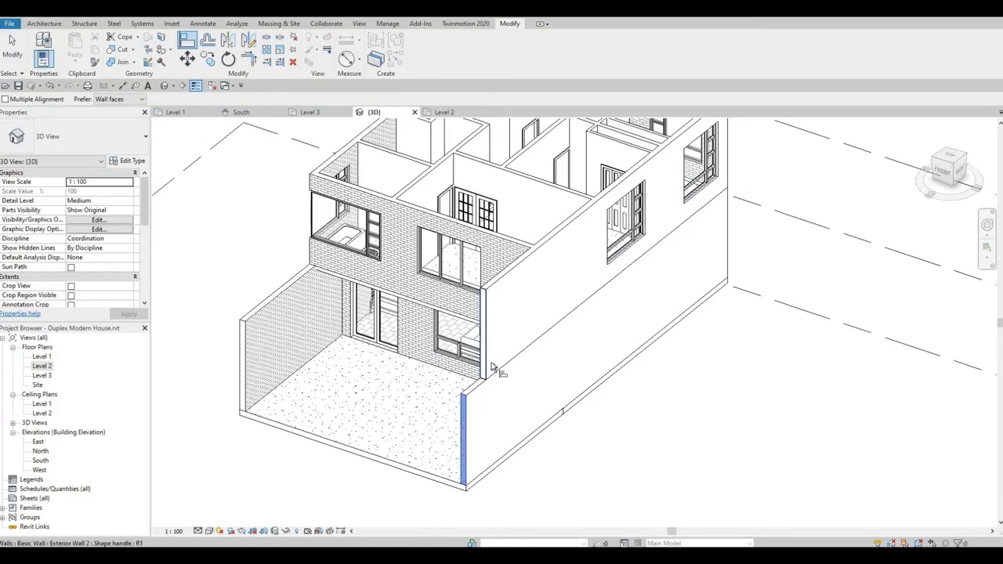
drag(492, 368, 462, 403)
shift+middle_drag(708, 358, 770, 239)
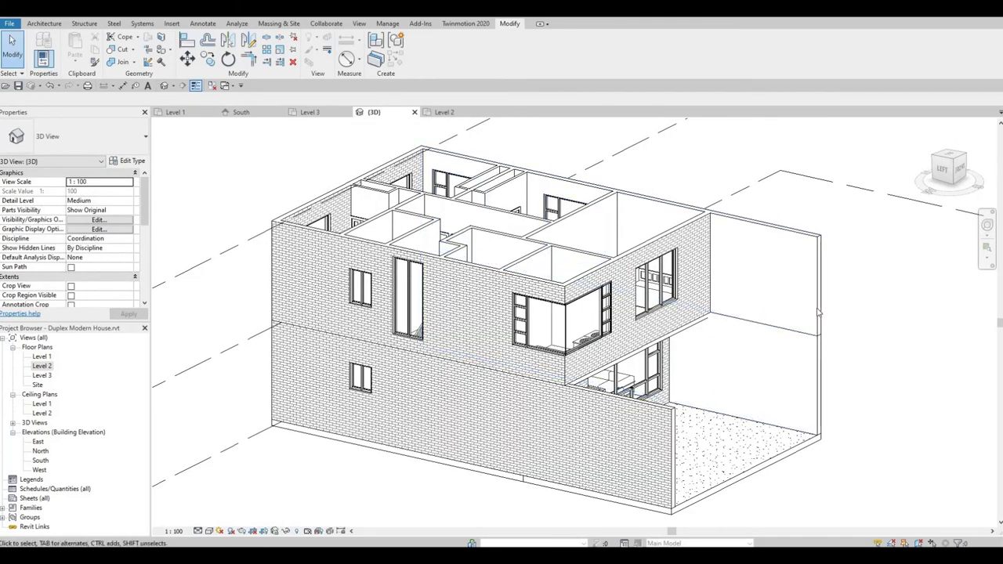
mouse_move(756, 342)
shift+middle_down()
mouse_move(653, 360)
mouse_move(638, 342)
mouse_move(580, 351)
mouse_move(570, 338)
mouse_move(549, 342)
shift+middle_up()
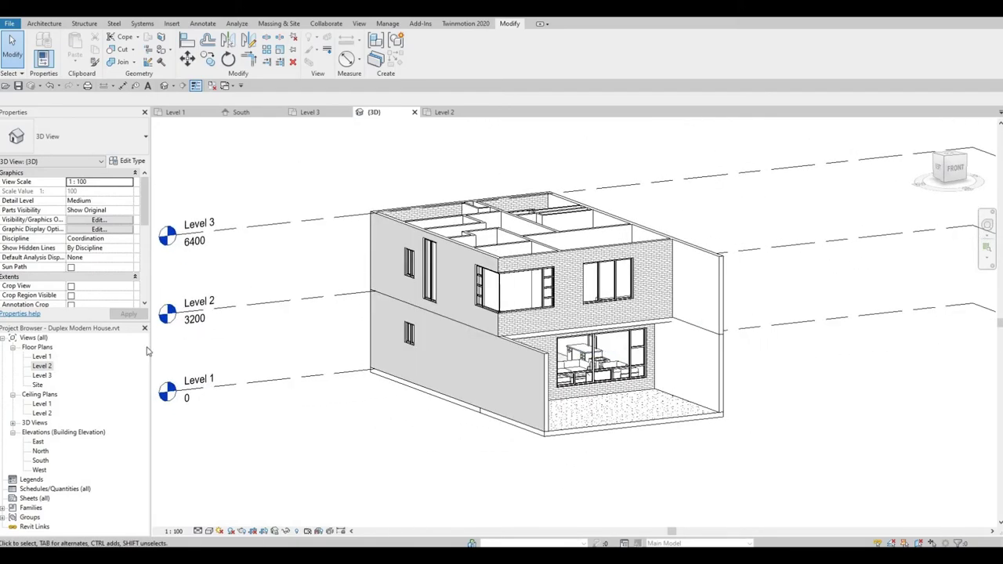
Step: Reopen the Level 2 floor plan, after briefly viewing Level 3, with the Architecture tools showing
double_click(42, 366)
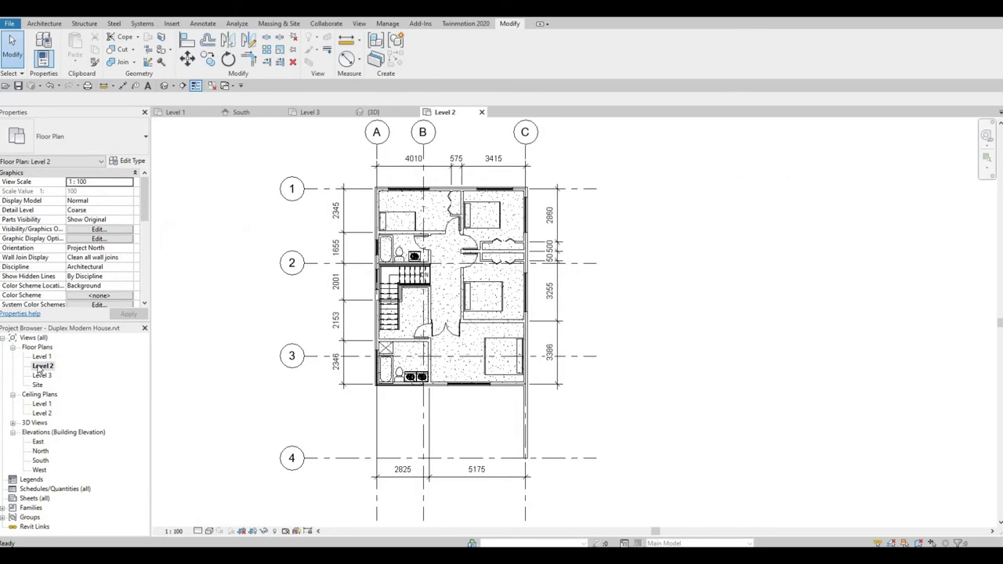
double_click(41, 375)
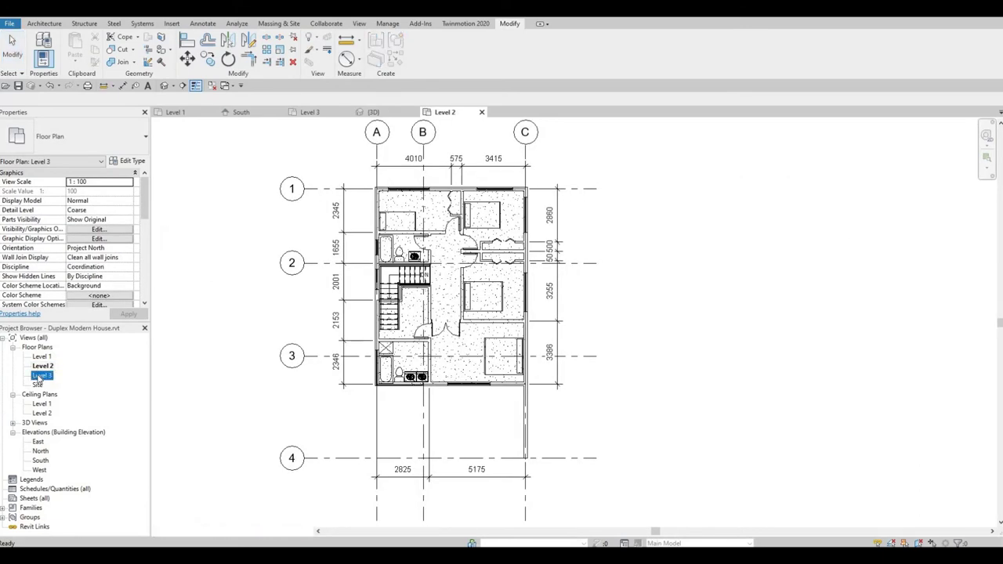
double_click(39, 366)
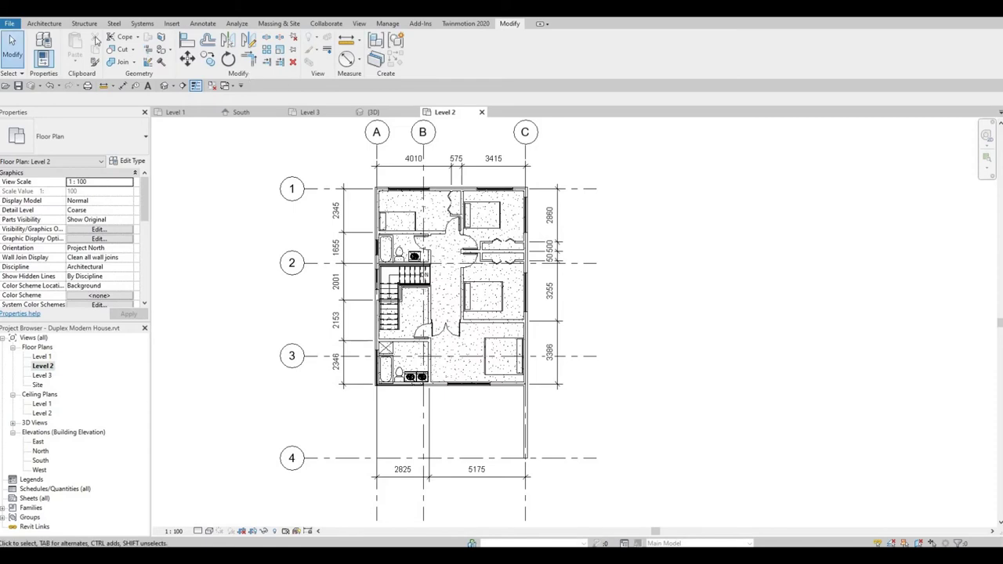
click(43, 24)
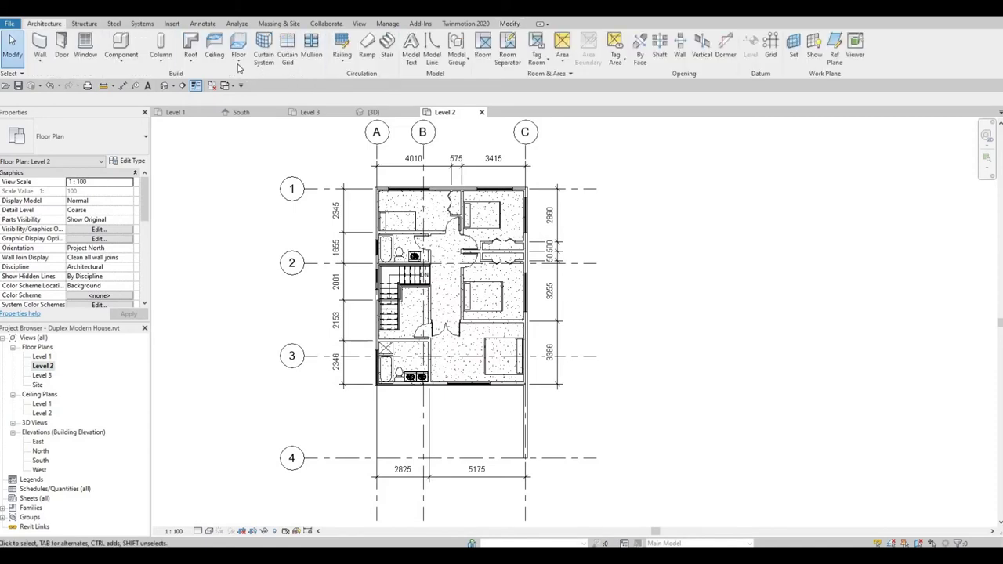
Step: Start a Roof by Footprint and duplicate its type as Roof 1
click(186, 43)
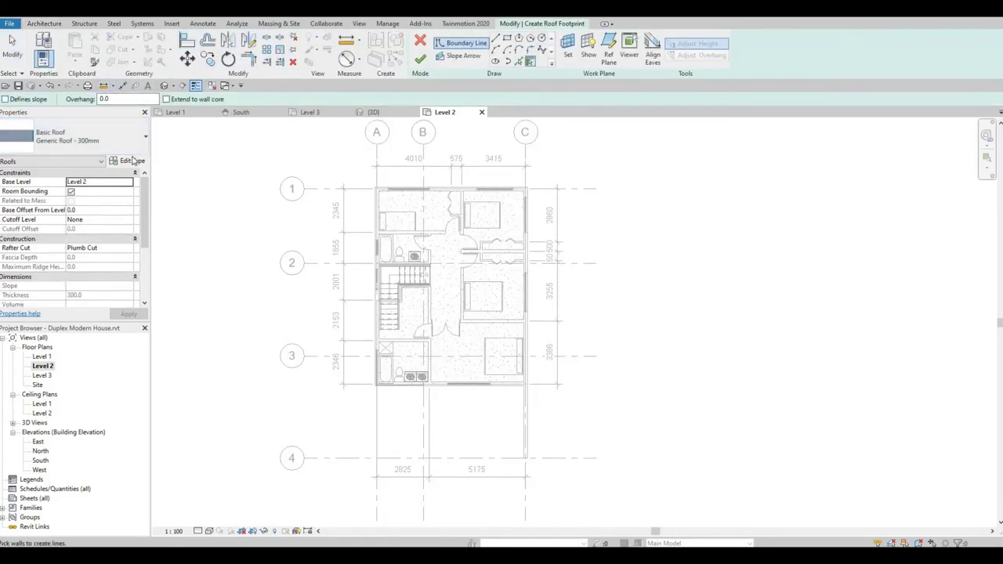
click(127, 161)
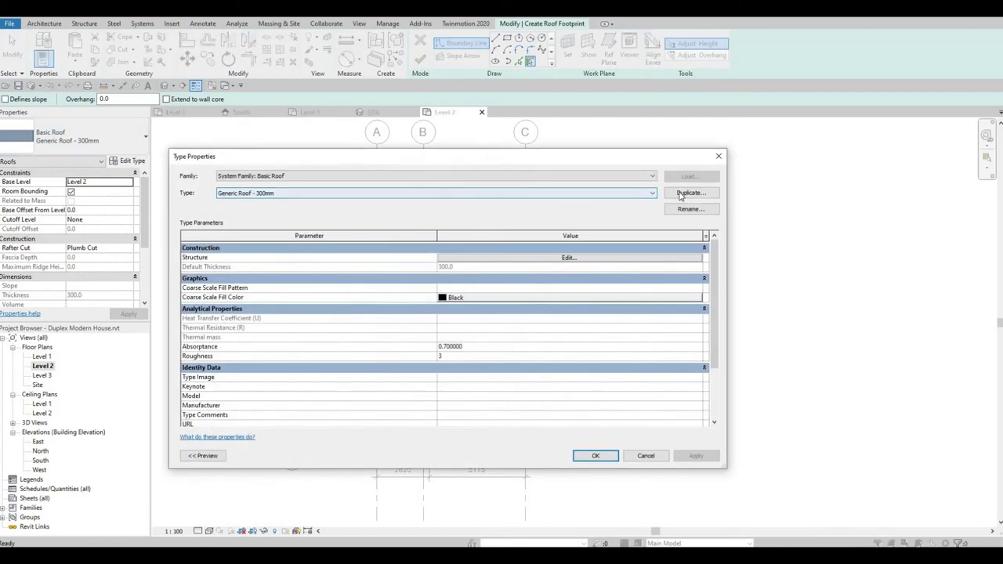
key(alt+d)
text(Roof 1)
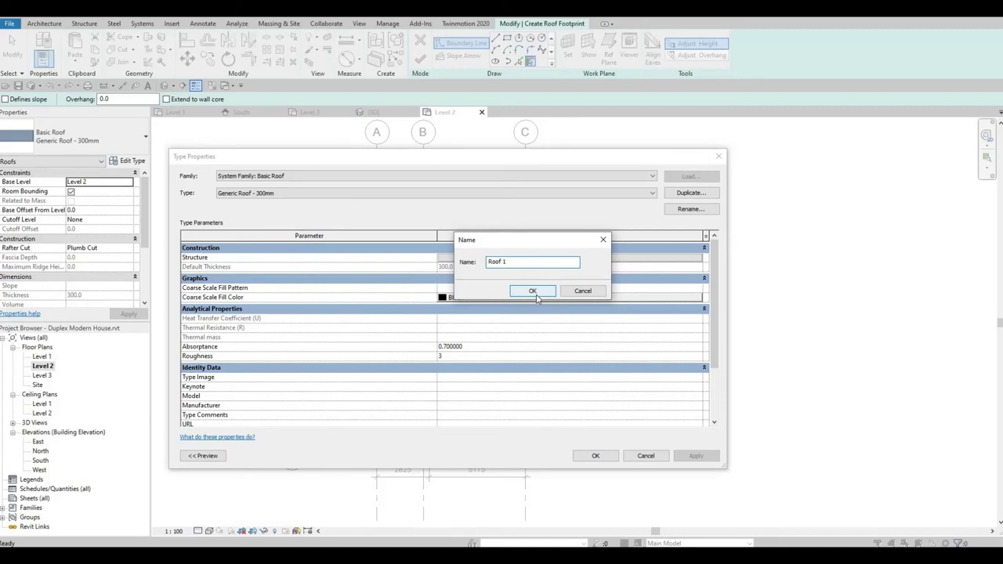
click(532, 291)
click(513, 261)
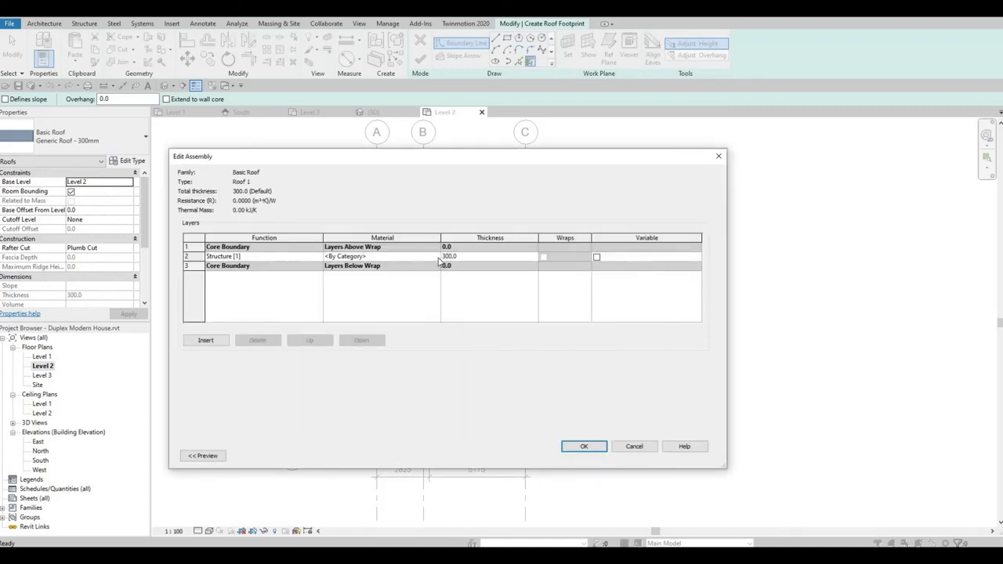
Step: Set Roof 1's 300 mm structure layer material to Damp-proofing and confirm all dialogs
click(436, 257)
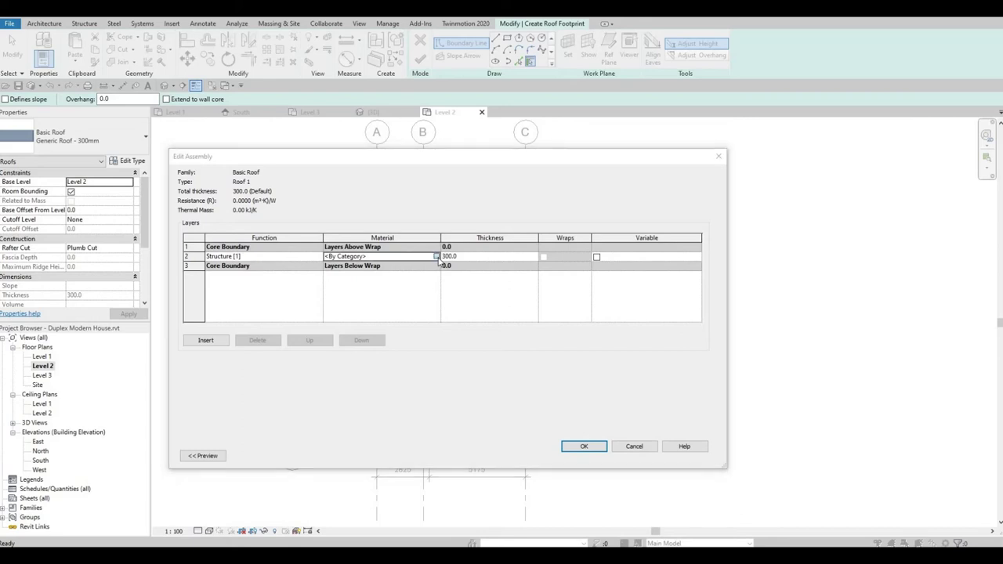
scroll(385, 283, down, 1)
scroll(376, 287, down, 1)
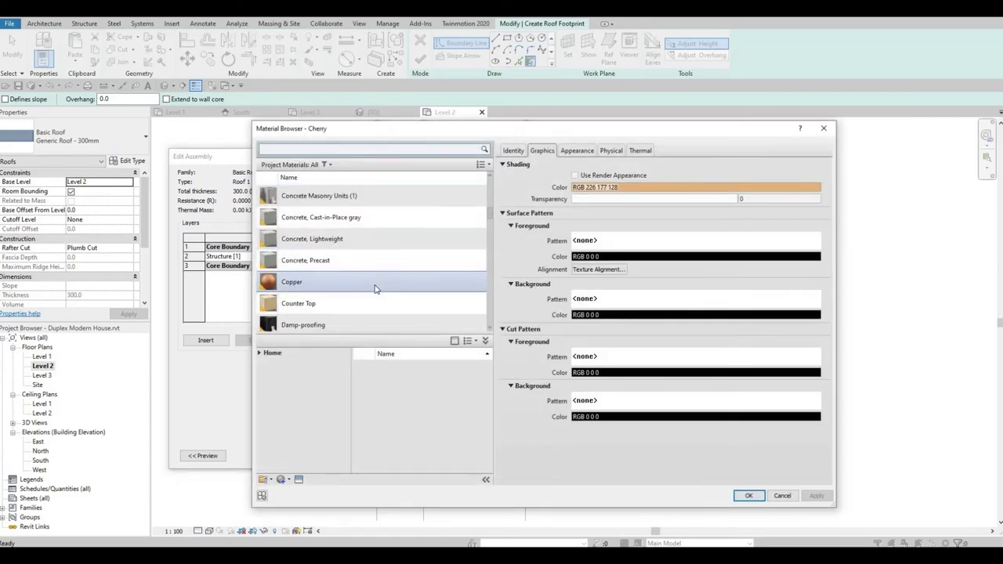
scroll(374, 288, up, 1)
scroll(371, 287, down, 3)
scroll(368, 287, up, 1)
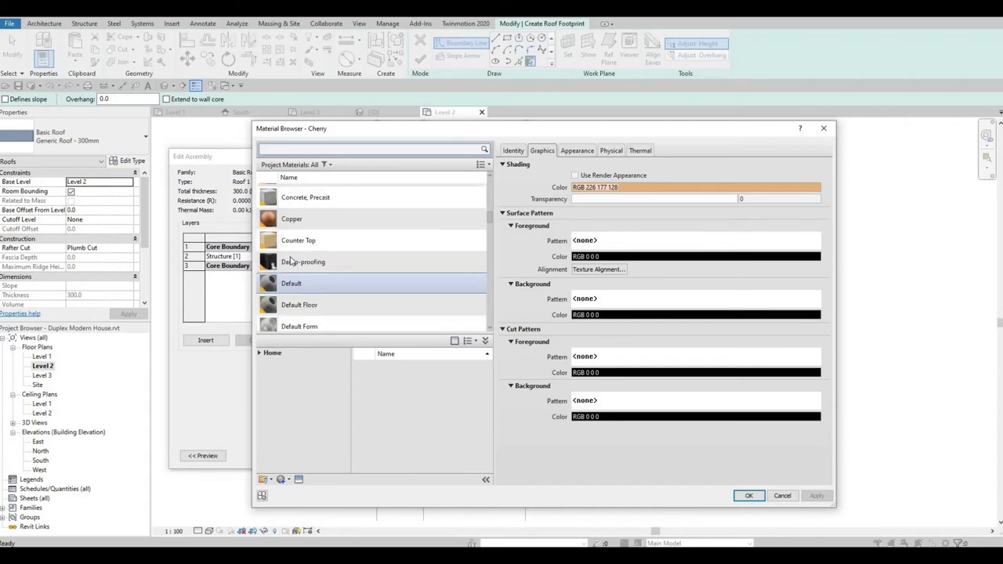
click(289, 264)
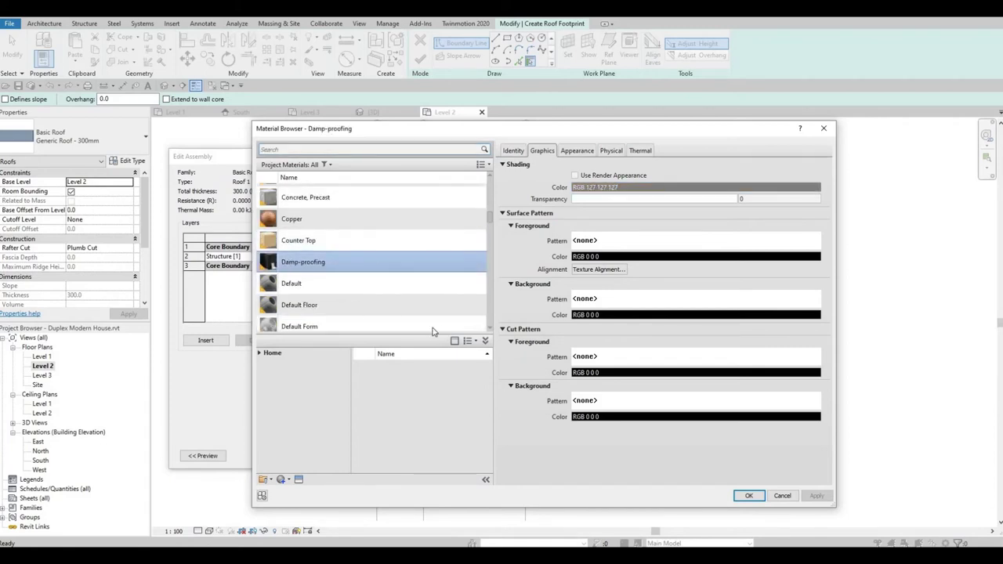
click(747, 496)
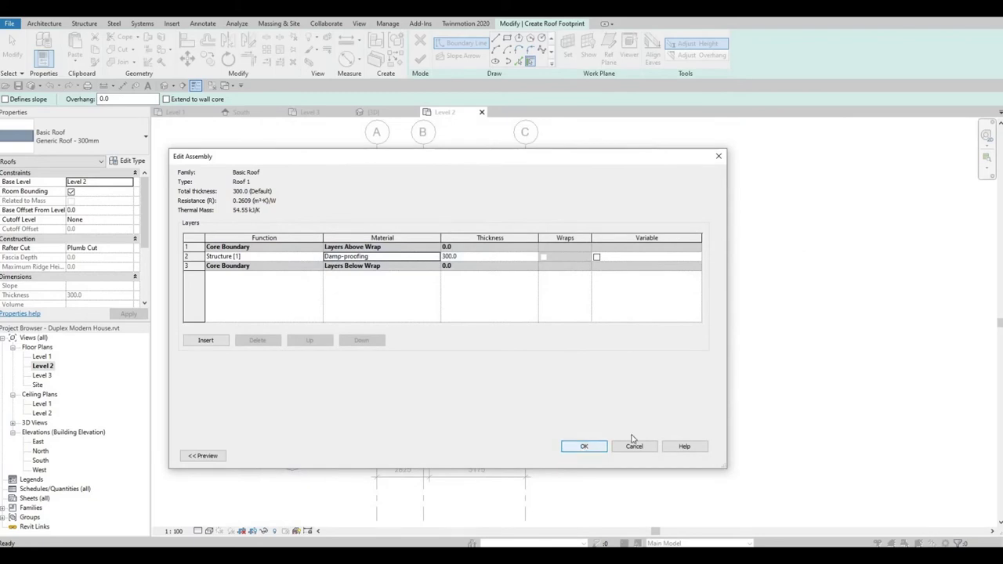
click(595, 446)
click(600, 455)
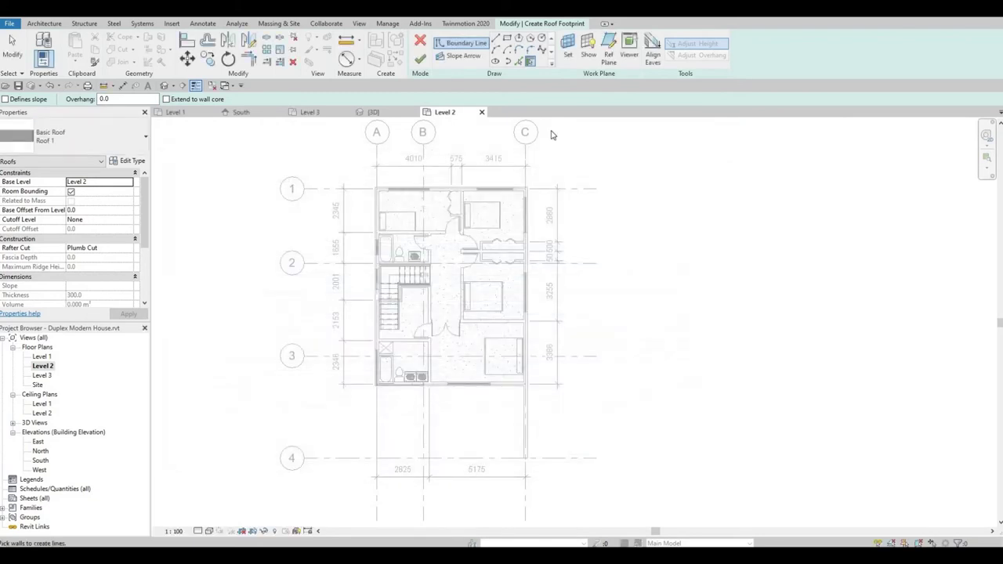
Step: Draw a rectangular roof boundary from the top-right wall corner to the bottom-left corner
click(507, 39)
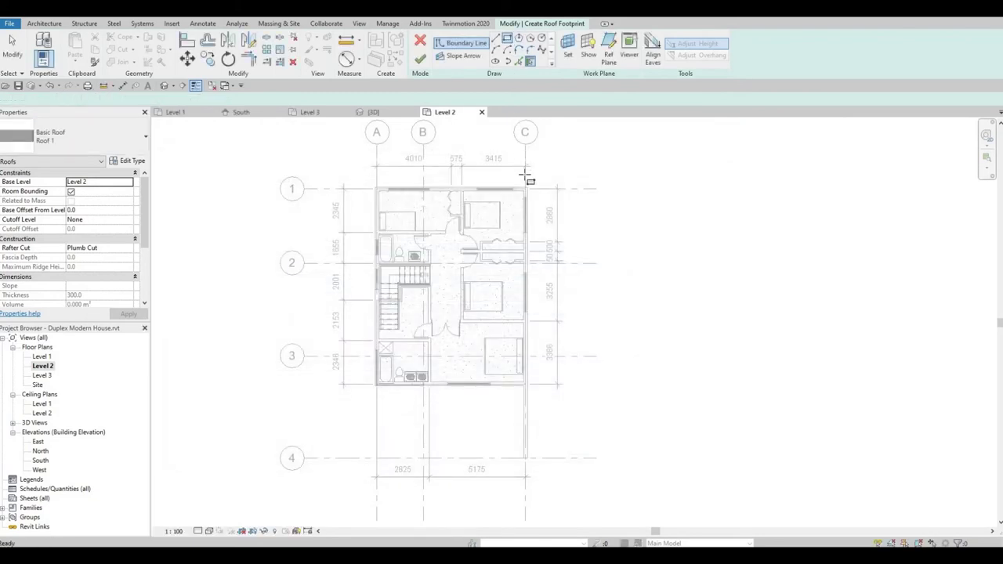
scroll(528, 182, up, 2)
scroll(528, 192, up, 2)
scroll(527, 195, up, 2)
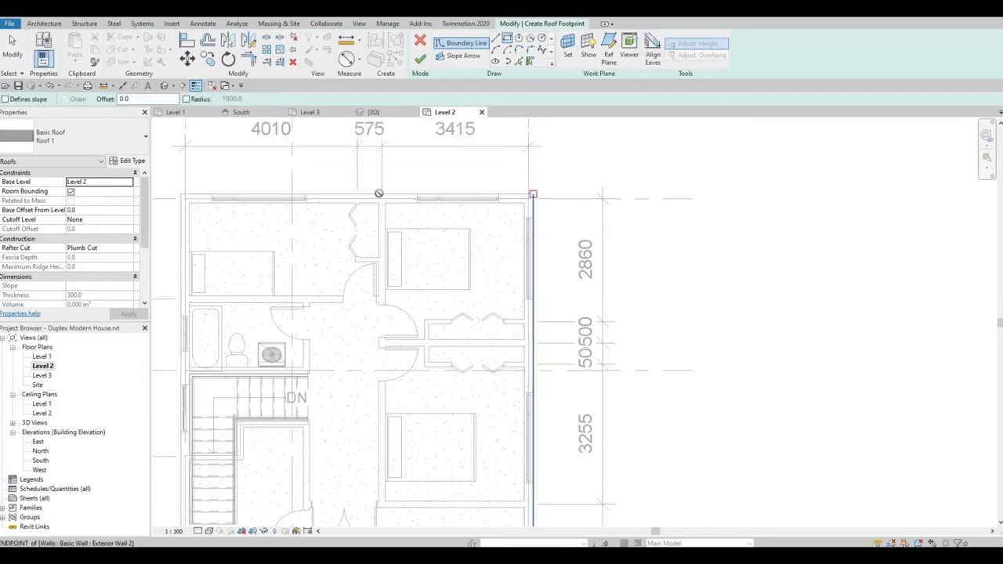
scroll(452, 219, down, 1)
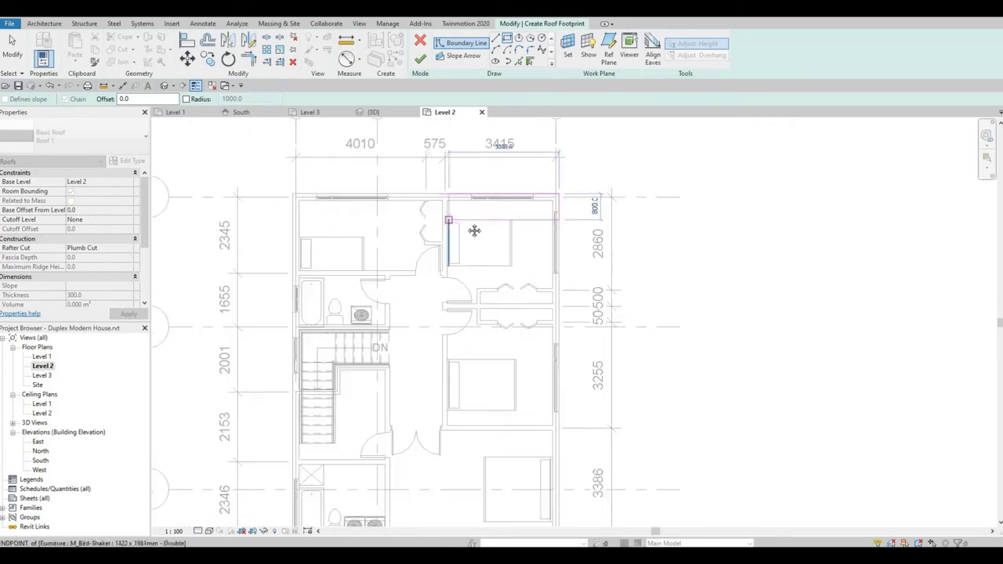
scroll(474, 230, up, 1)
key(Escape)
scroll(577, 205, up, 1)
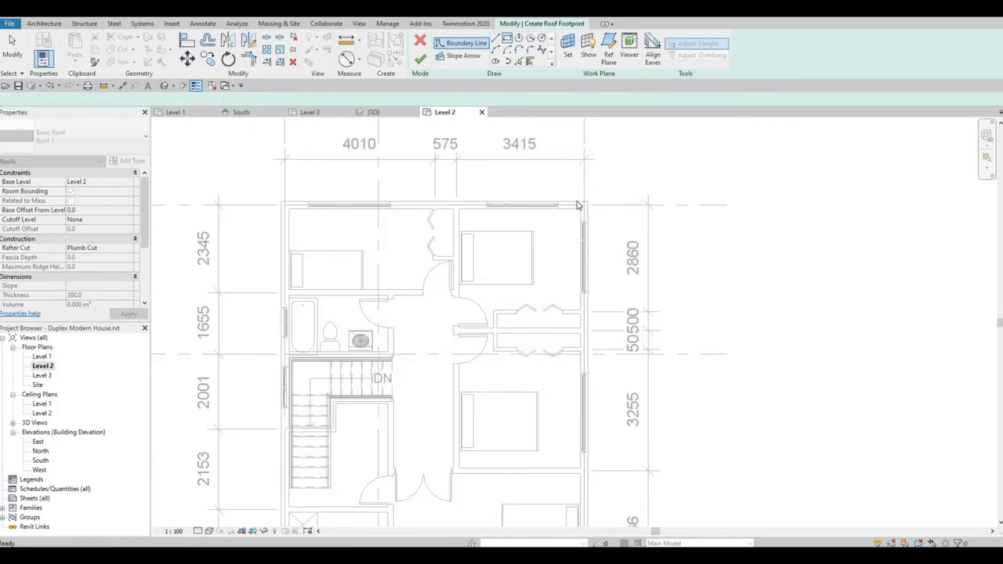
scroll(577, 205, up, 1)
middle_drag(577, 204, 526, 190)
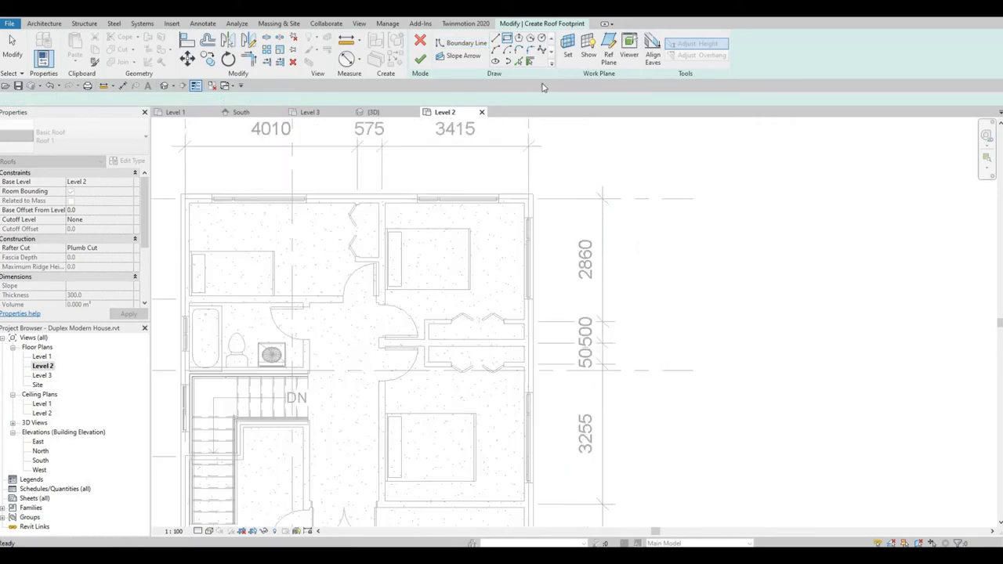
scroll(526, 191, up, 1)
click(525, 202)
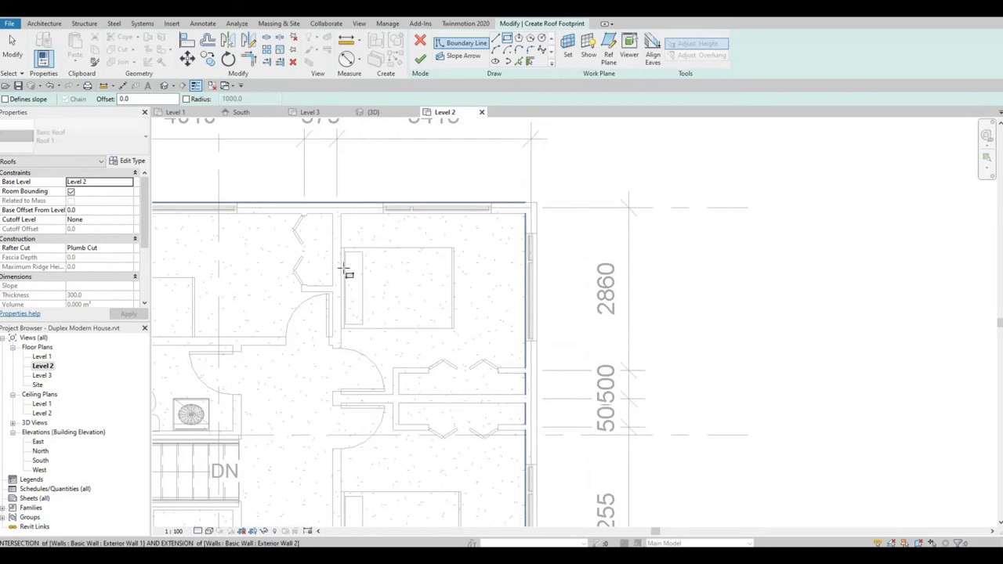
scroll(345, 270, down, 2)
scroll(392, 246, down, 2)
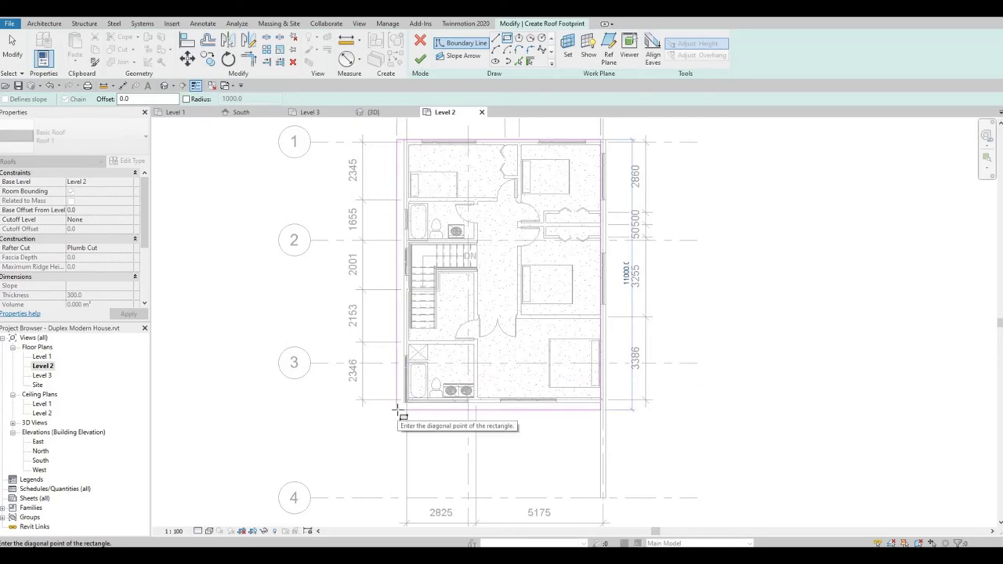
scroll(397, 408, up, 1)
scroll(397, 409, up, 2)
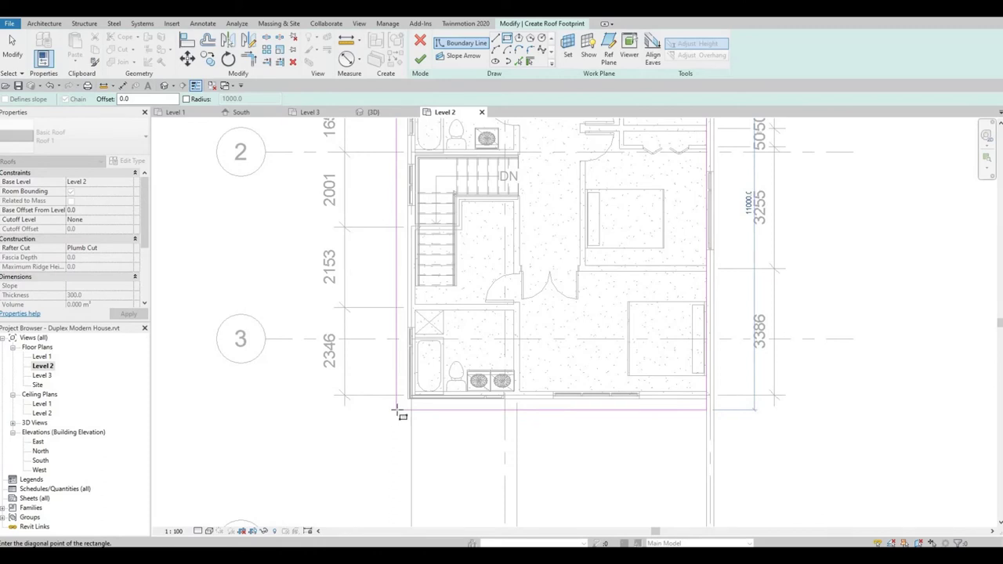
click(398, 409)
Step: Set the top roof boundary line's offset to 400 so it moves outward
key(Escape)
key(Escape)
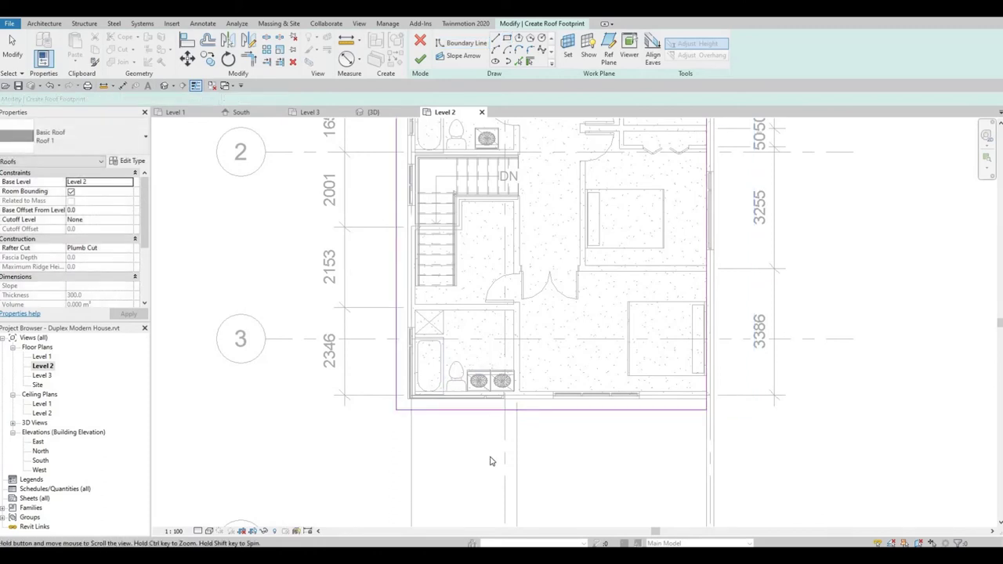
scroll(556, 386, down, 2)
scroll(576, 227, up, 1)
scroll(576, 231, down, 1)
scroll(575, 235, up, 3)
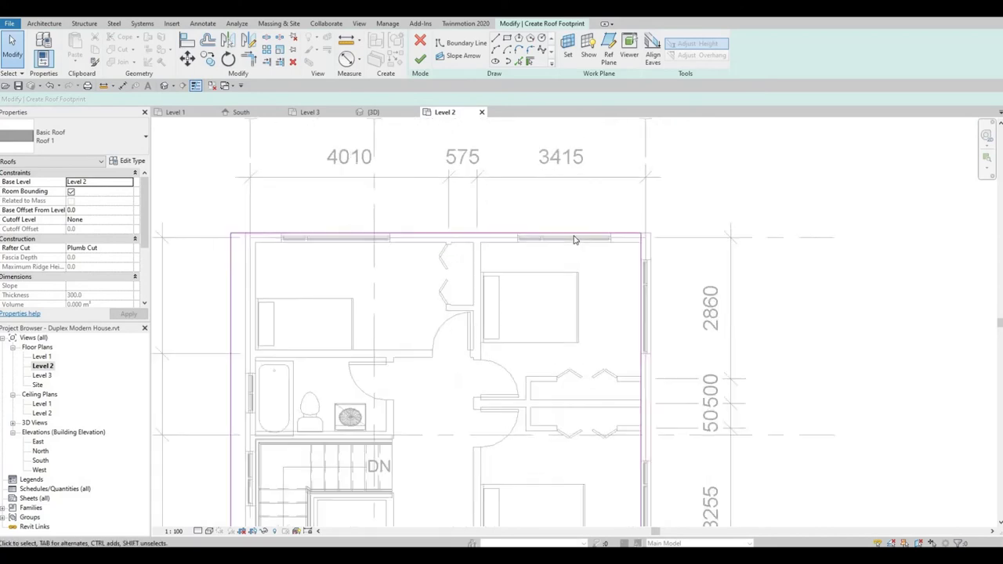
scroll(574, 237, up, 1)
click(574, 237)
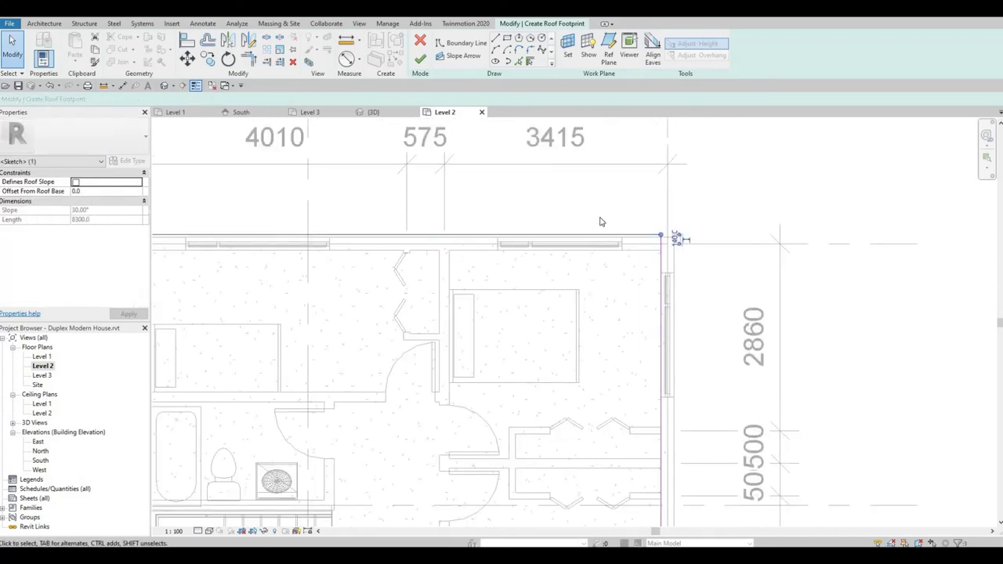
scroll(679, 235, up, 1)
text(4)
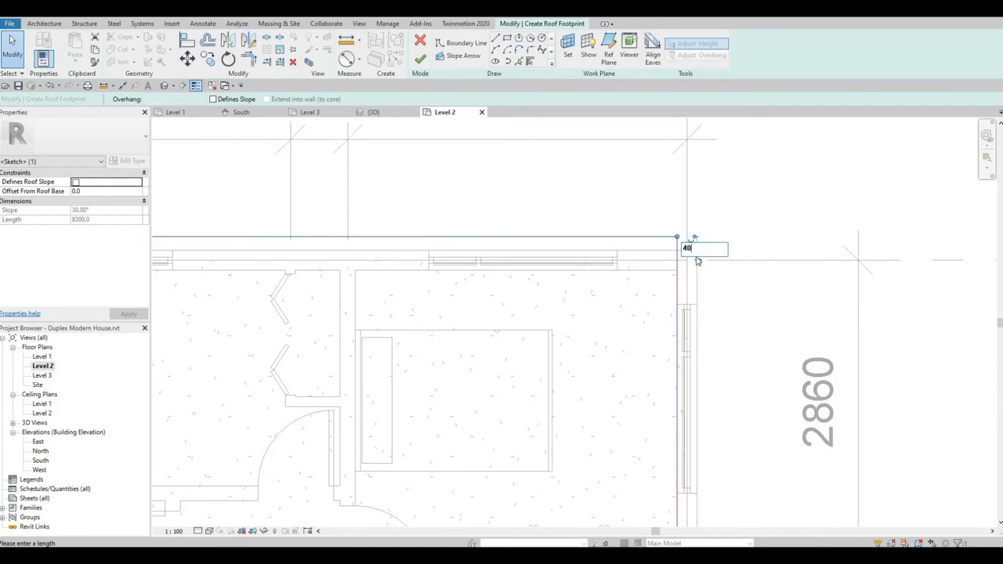
text(0)
key(Return)
Step: Check the left and bottom boundary lines' 400 offset, then finish the roof footprint
scroll(689, 239, down, 3)
scroll(483, 157, up, 2)
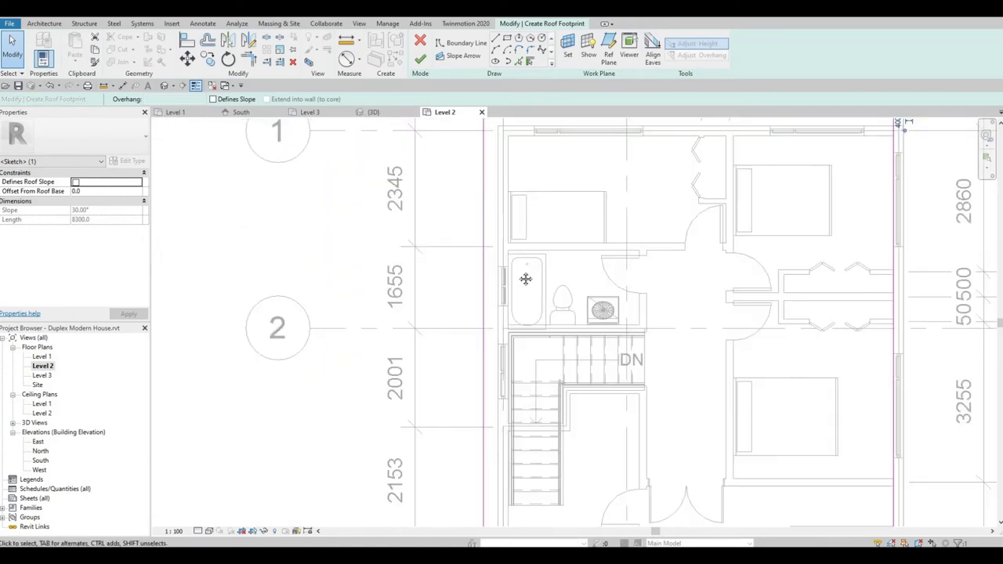
middle_drag(483, 147, 483, 234)
click(483, 233)
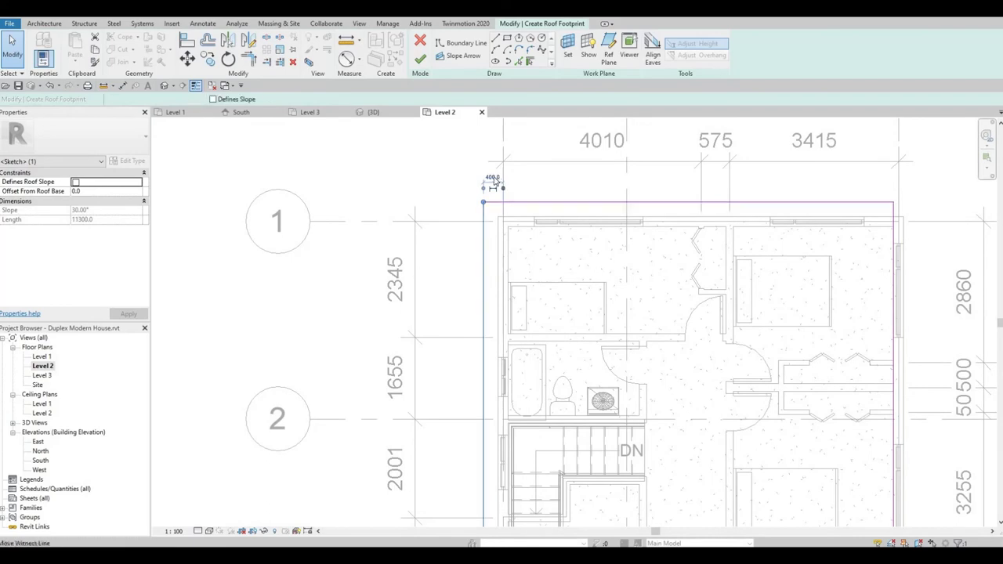
scroll(500, 181, up, 2)
scroll(512, 203, down, 3)
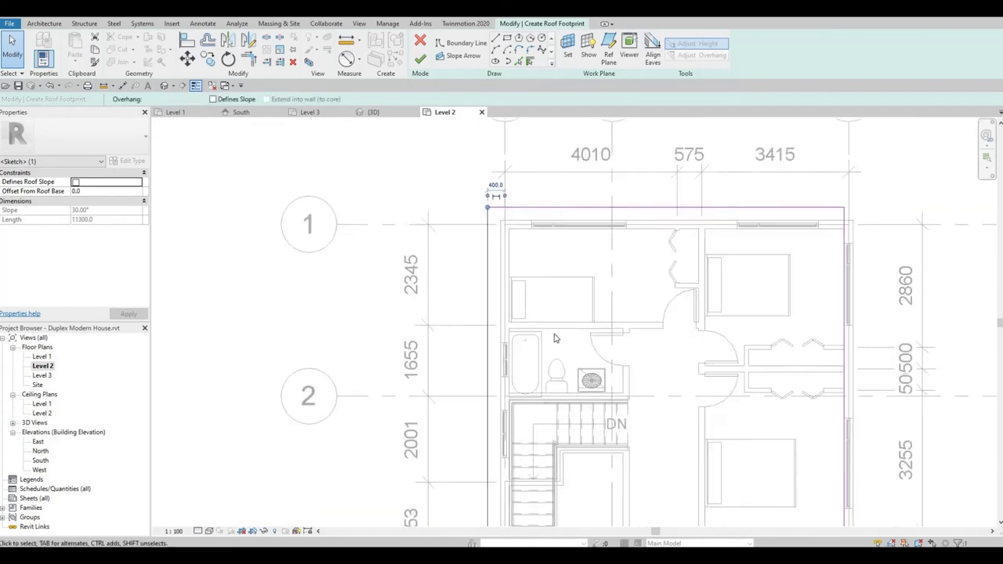
scroll(512, 204, down, 2)
scroll(540, 265, up, 3)
scroll(549, 269, up, 2)
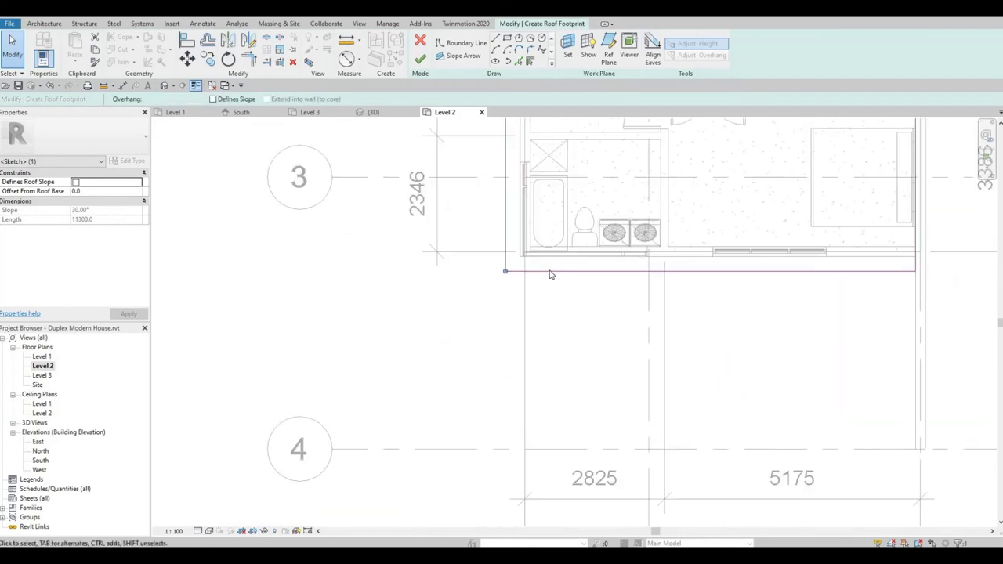
click(549, 271)
scroll(571, 275, down, 1)
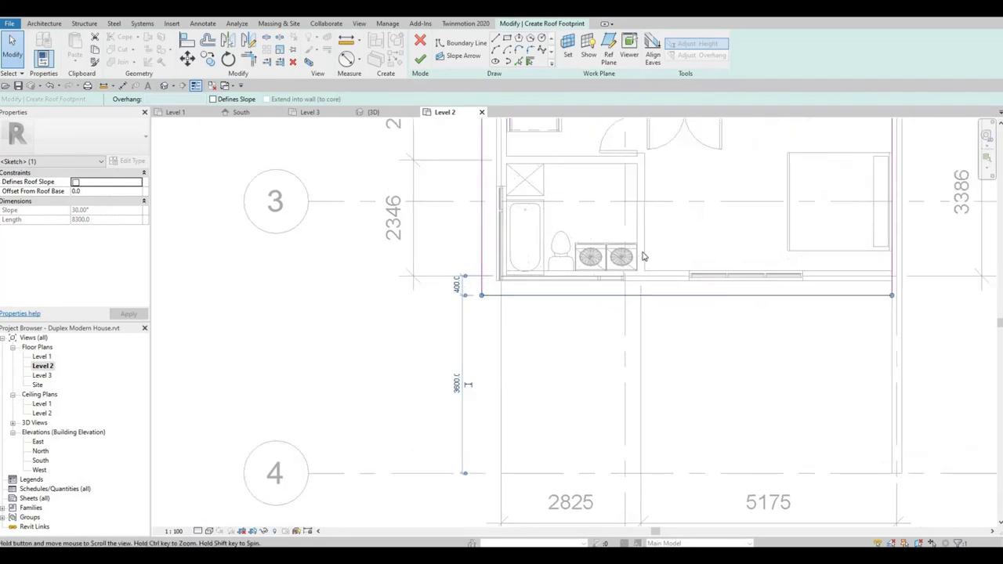
scroll(627, 258, down, 1)
scroll(599, 252, down, 1)
click(420, 59)
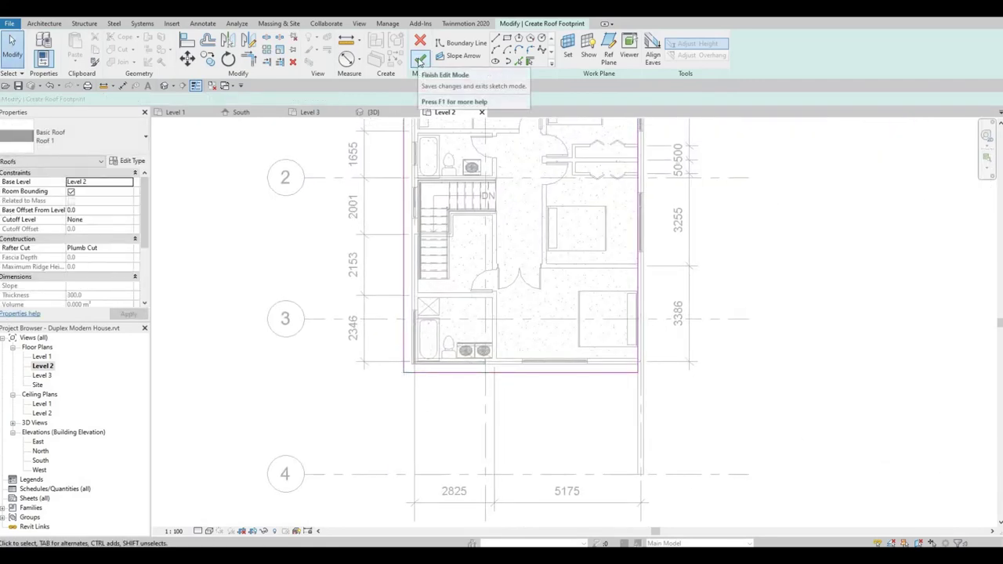
Step: Finish the roof sketch, then in the 3D view set Roof 1's base level to Level 3
click(420, 59)
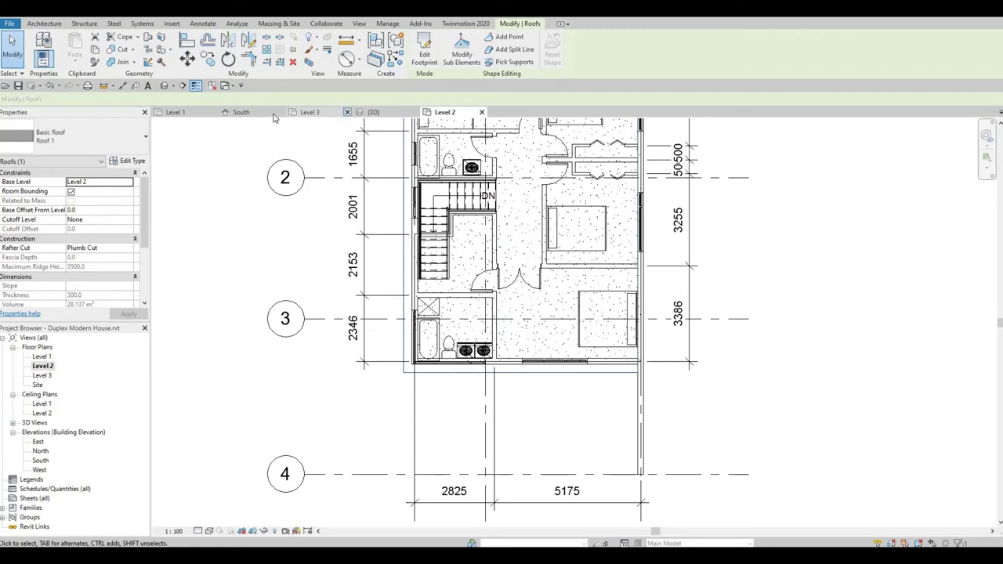
click(373, 112)
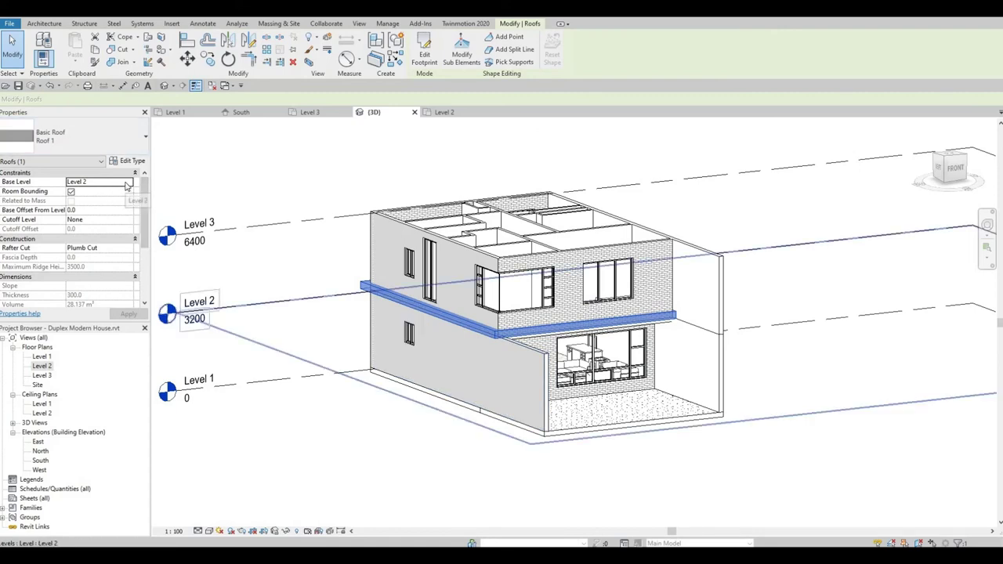
click(126, 185)
click(121, 206)
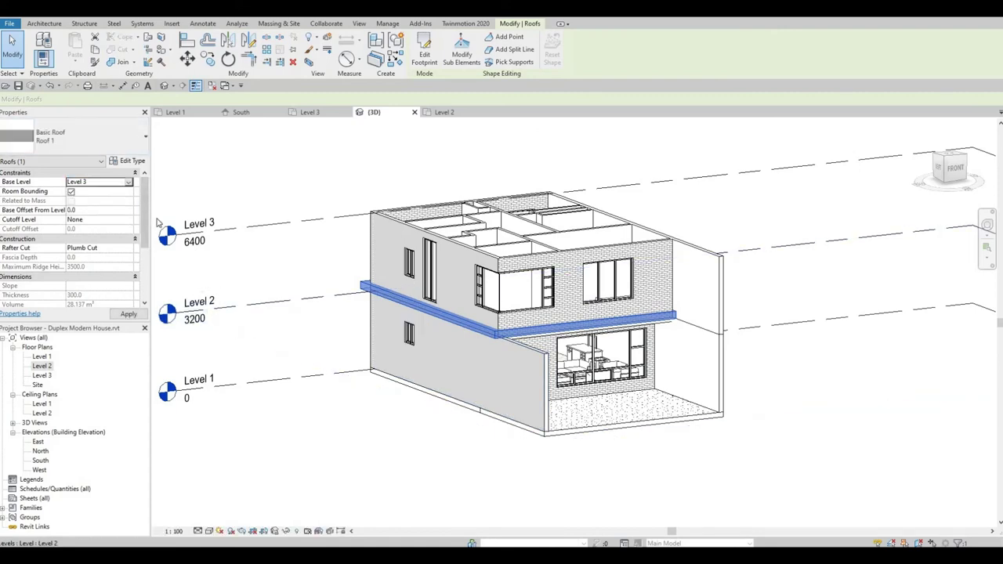
click(405, 184)
Step: Orbit to the building's side and drag the upper exterior side wall's top up beneath the roof
shift+middle_drag(405, 184, 486, 188)
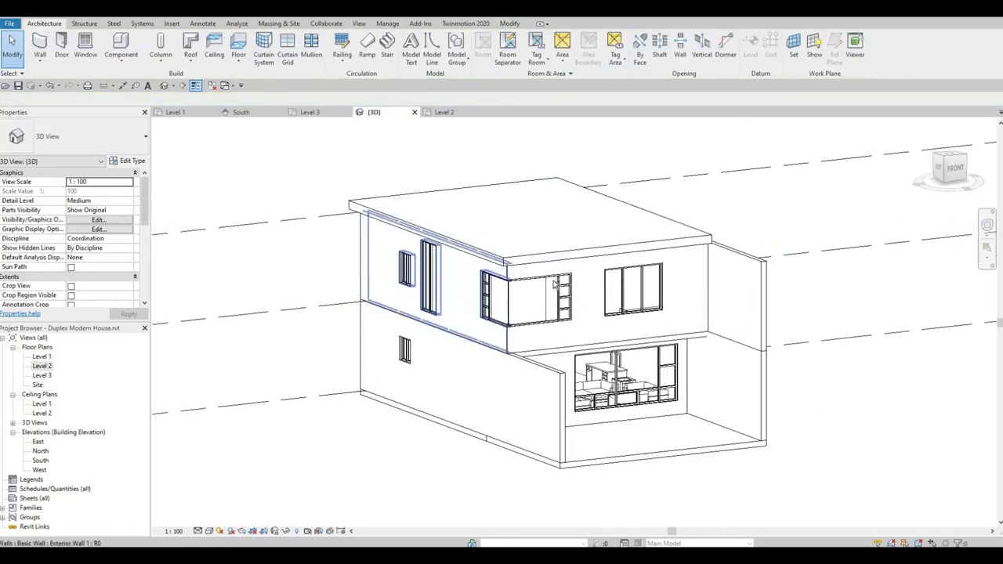
shift+middle_drag(463, 266, 598, 267)
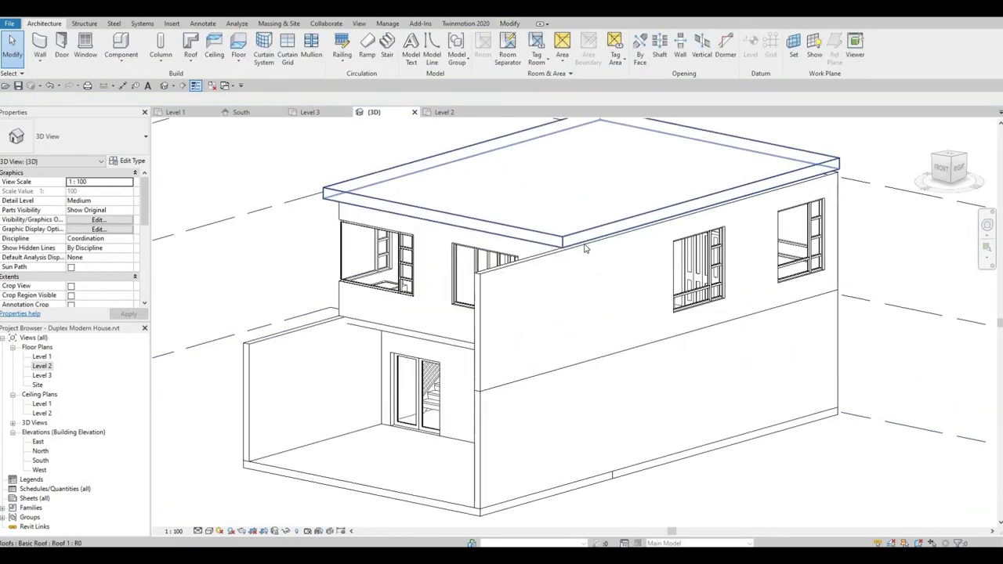
click(585, 247)
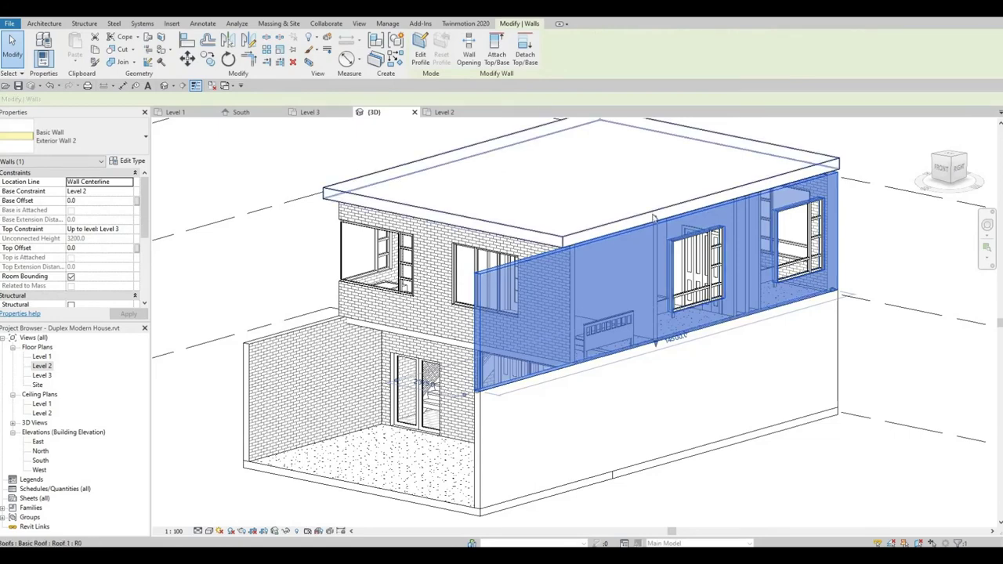
drag(655, 219, 654, 195)
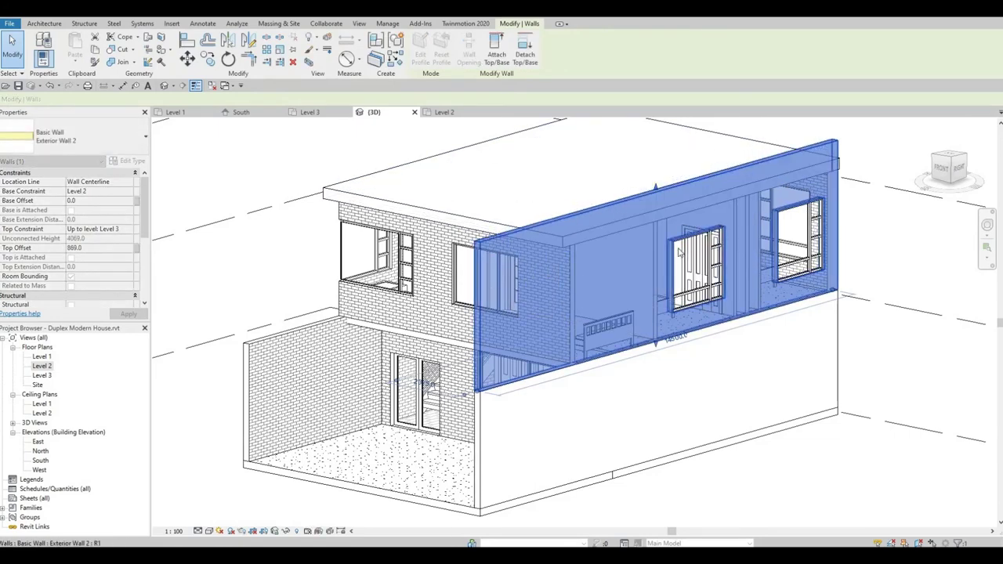
key(Escape)
Step: Orbit to a near-front view and check the tall right-side wall by selecting it
shift+middle_drag(652, 256, 741, 224)
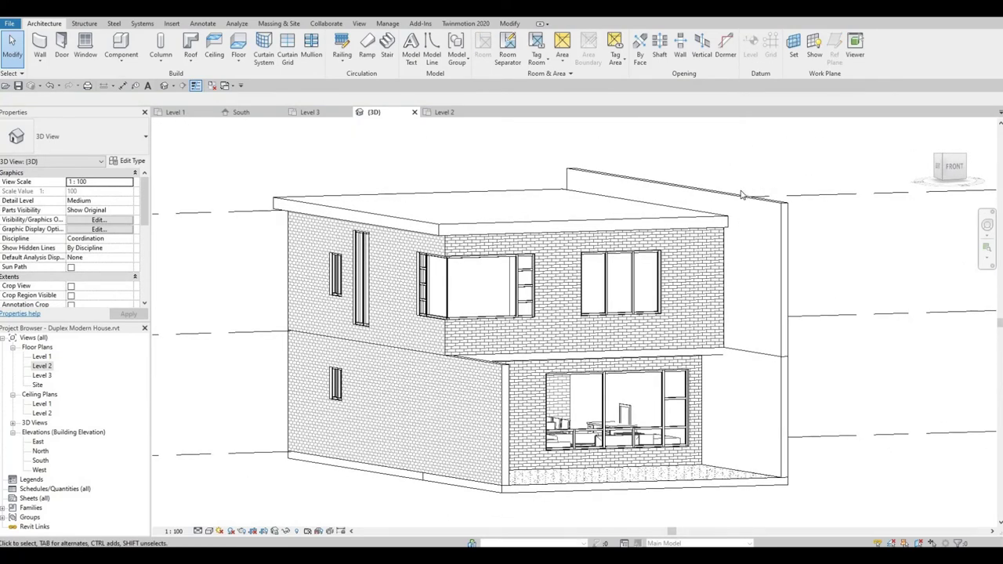
click(701, 186)
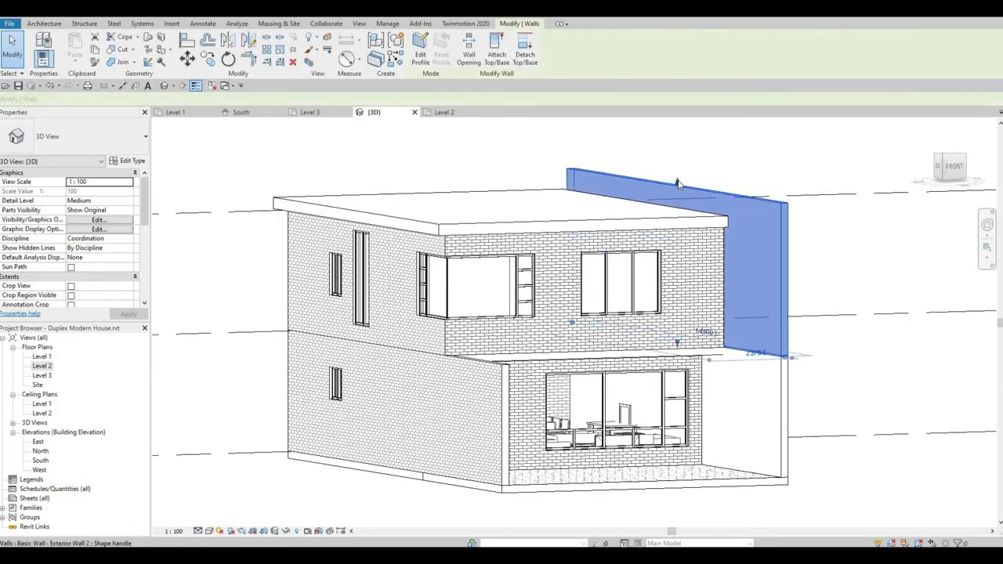
key(Escape)
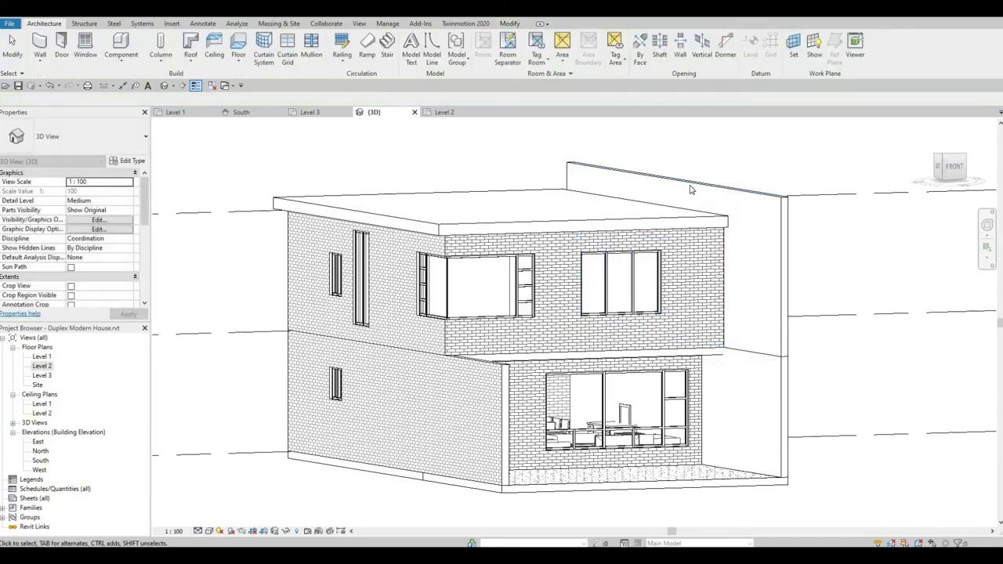
click(678, 185)
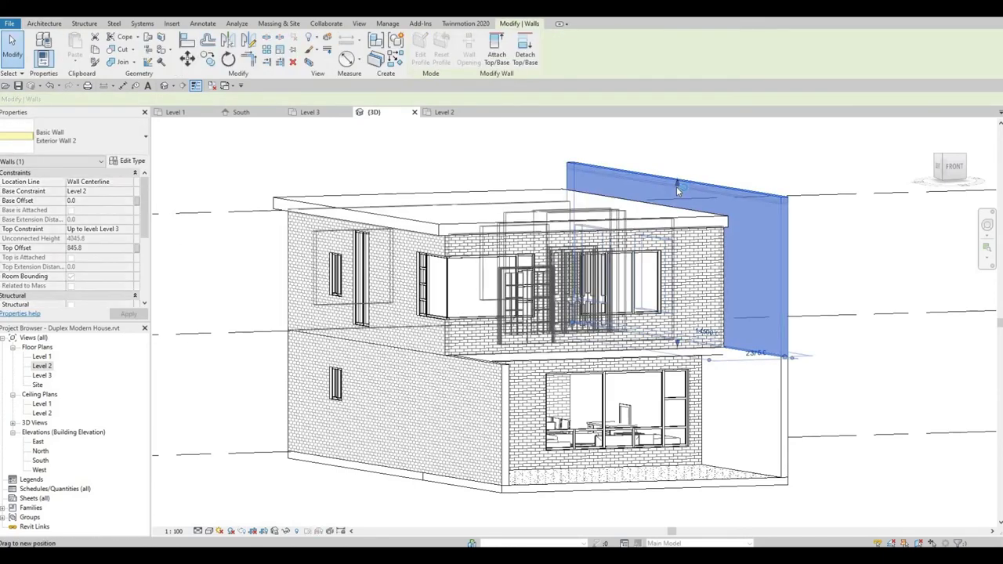
key(Escape)
mouse_move(709, 279)
shift+middle_down()
mouse_move(629, 255)
mouse_move(696, 203)
shift+middle_up()
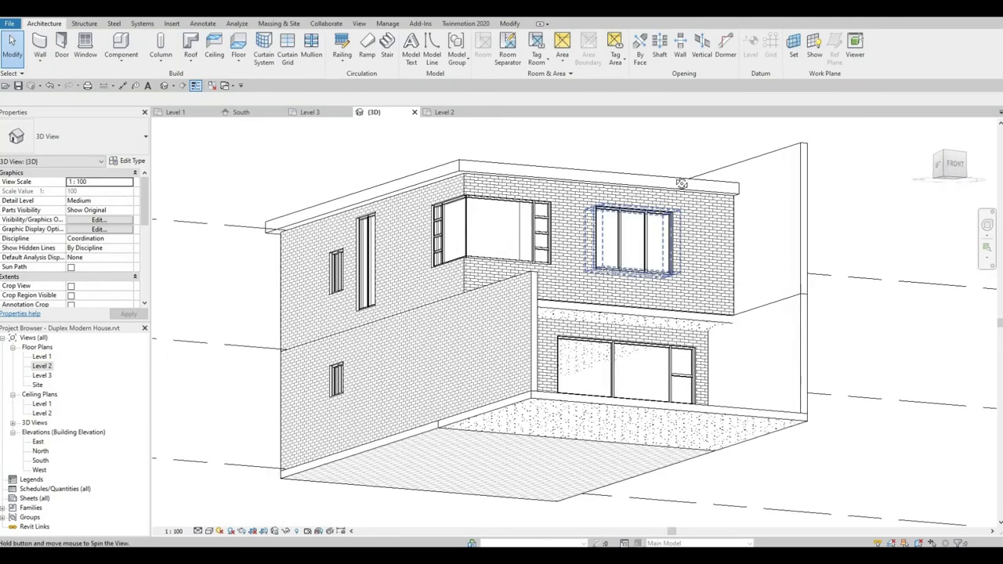
scroll(696, 204, up, 3)
scroll(696, 204, down, 5)
click(954, 166)
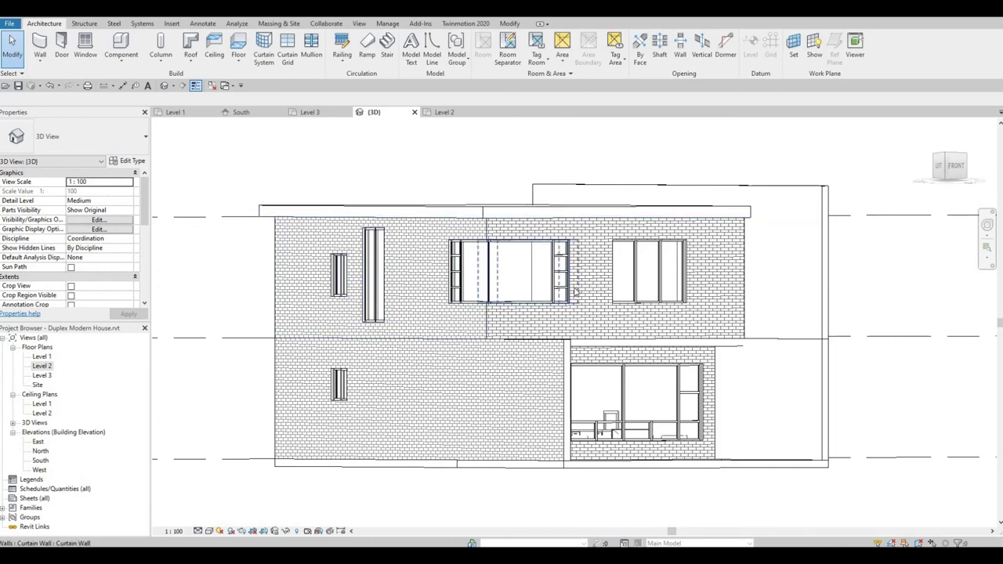
mouse_move(546, 300)
shift+middle_down()
mouse_move(598, 236)
mouse_move(516, 280)
mouse_move(546, 269)
shift+middle_up()
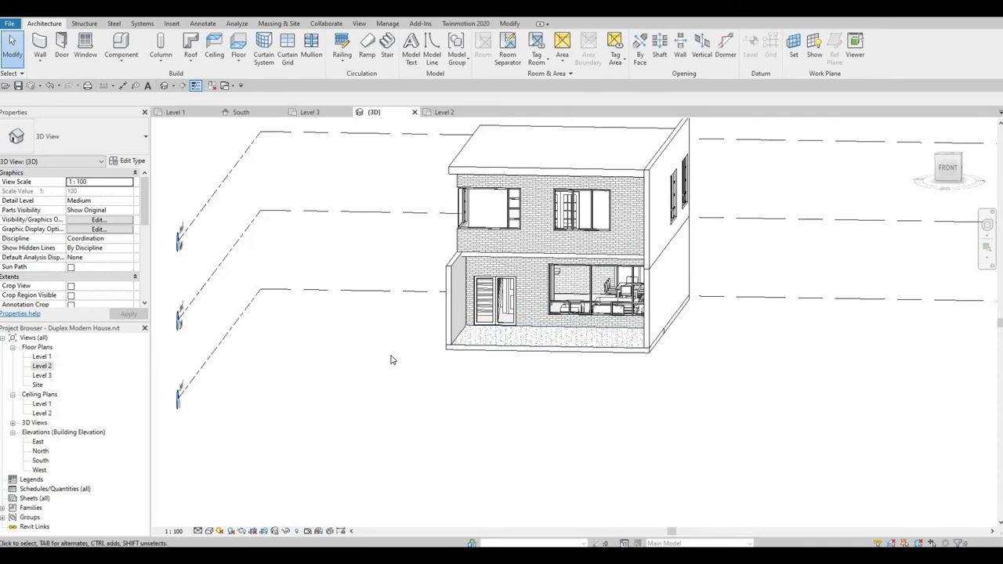
mouse_move(441, 369)
shift+middle_down()
mouse_move(384, 342)
mouse_move(153, 387)
shift+middle_up()
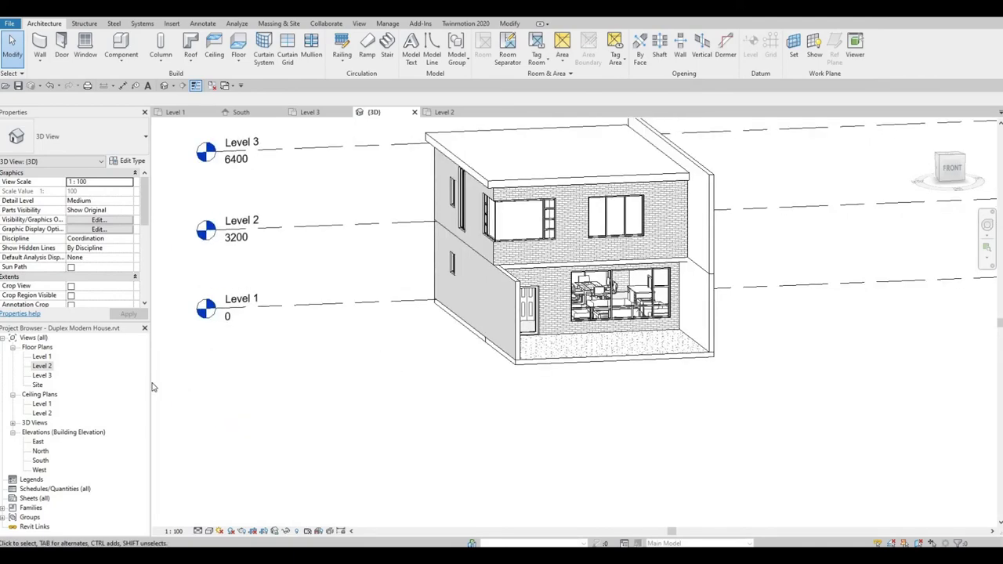
shift+middle_drag(421, 425, 60, 353)
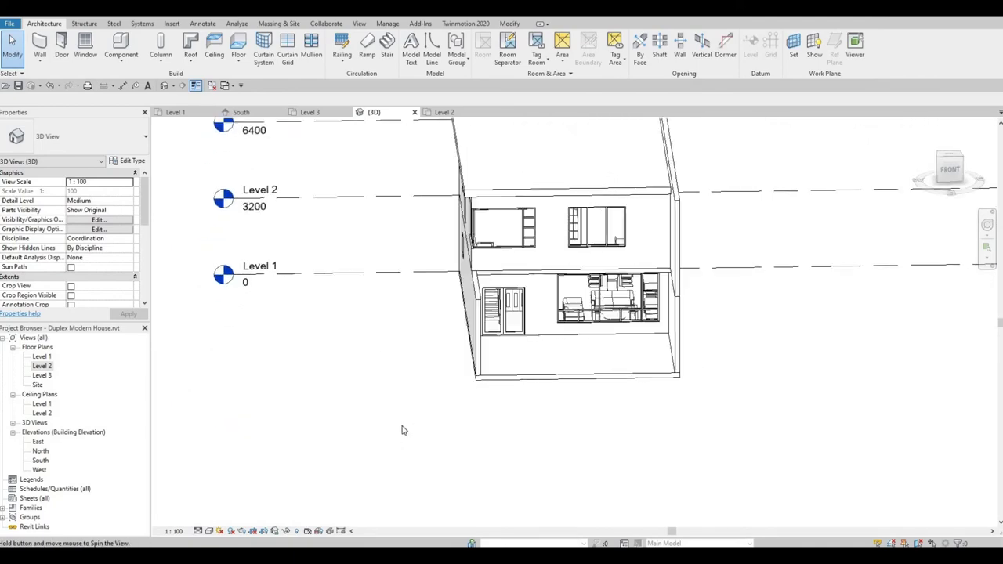
Step: Open the Level 2 floor plan and zoom in to select the right bedroom wall's window
double_click(42, 365)
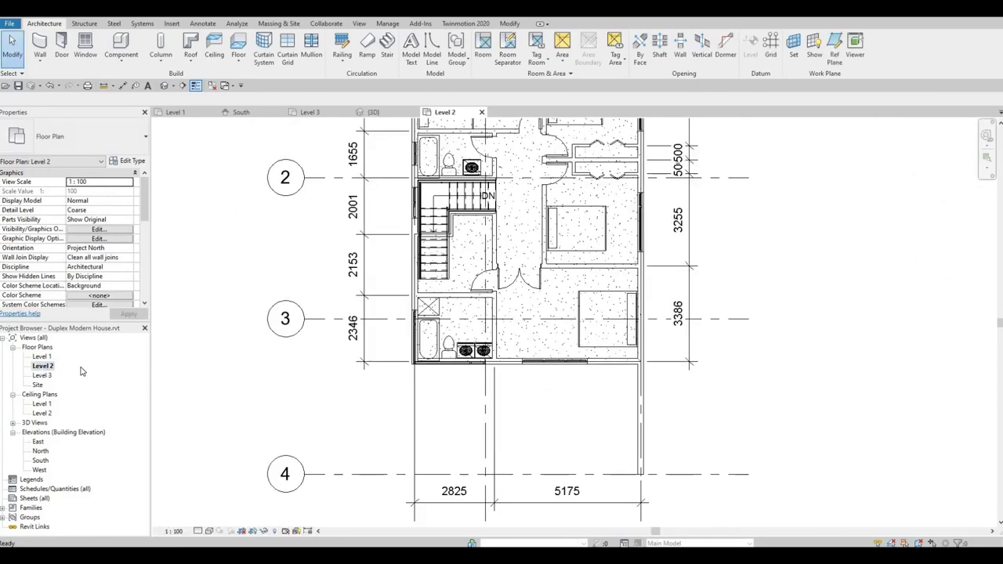
scroll(642, 337, up, 2)
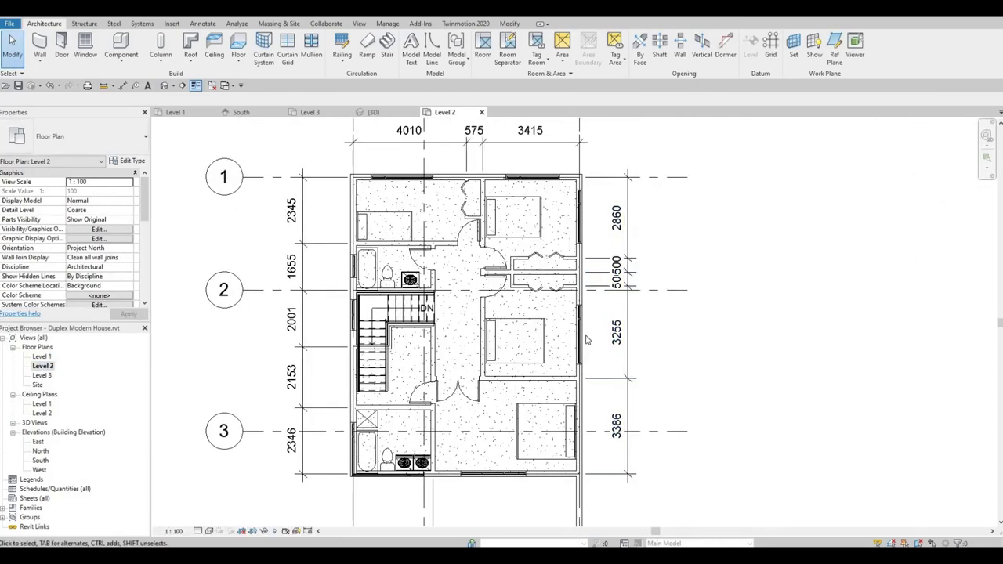
scroll(588, 338, up, 2)
scroll(589, 339, up, 2)
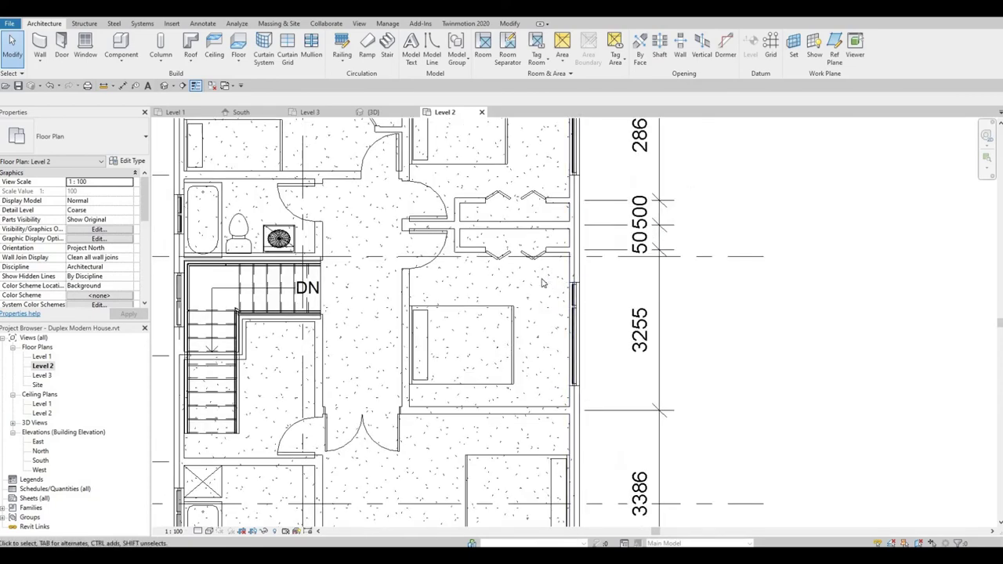
drag(540, 277, 603, 403)
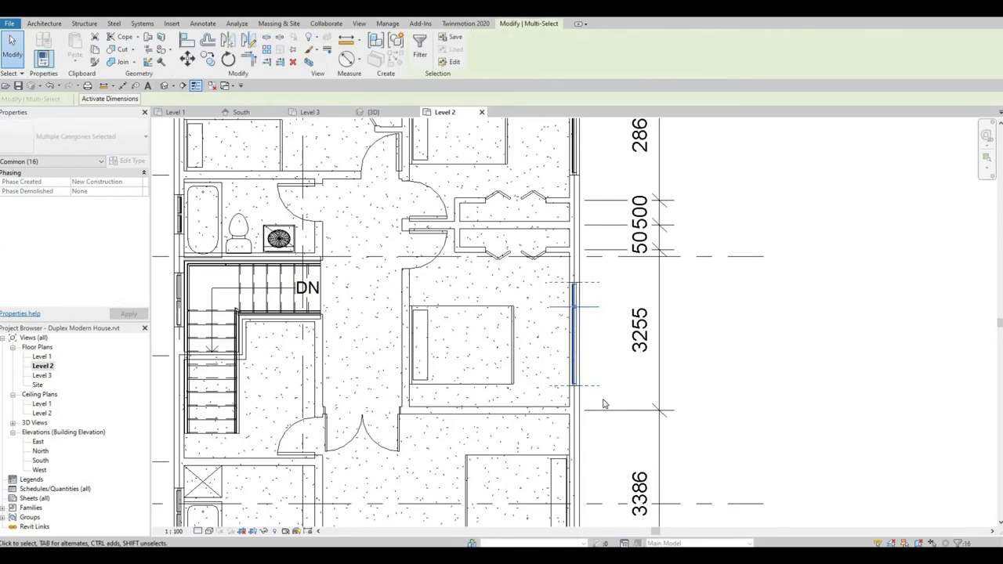
key(Escape)
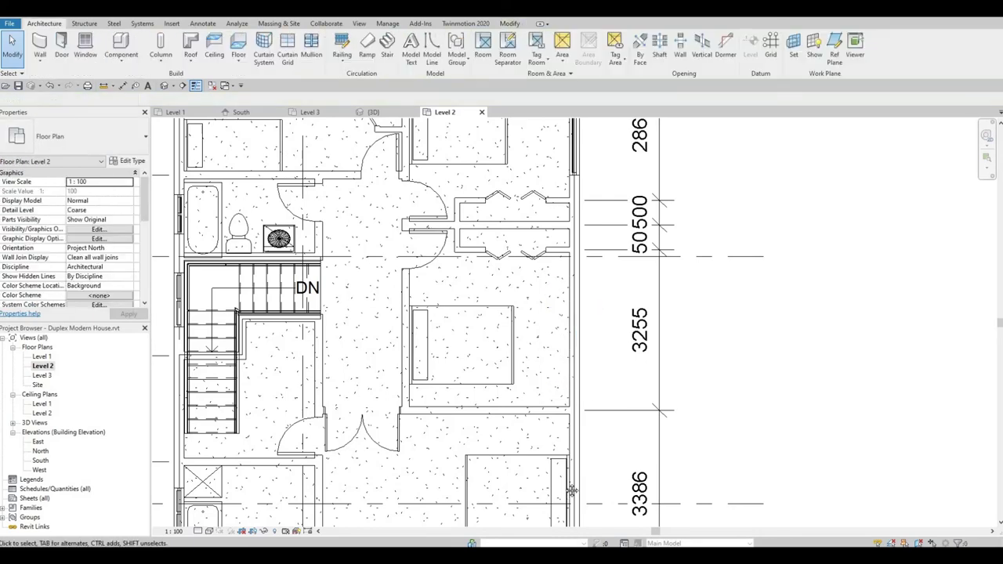
Step: Zoom closer to select the bedroom wall's window opening, then clear it and zoom out
ctrl+scroll(573, 490, up, 3)
scroll(565, 232, up, 2)
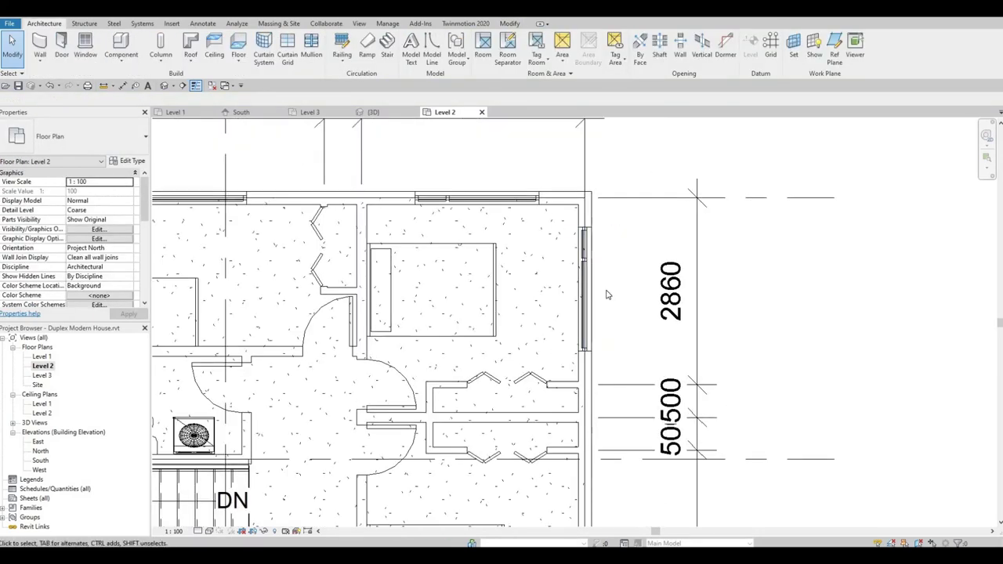
drag(549, 214, 632, 363)
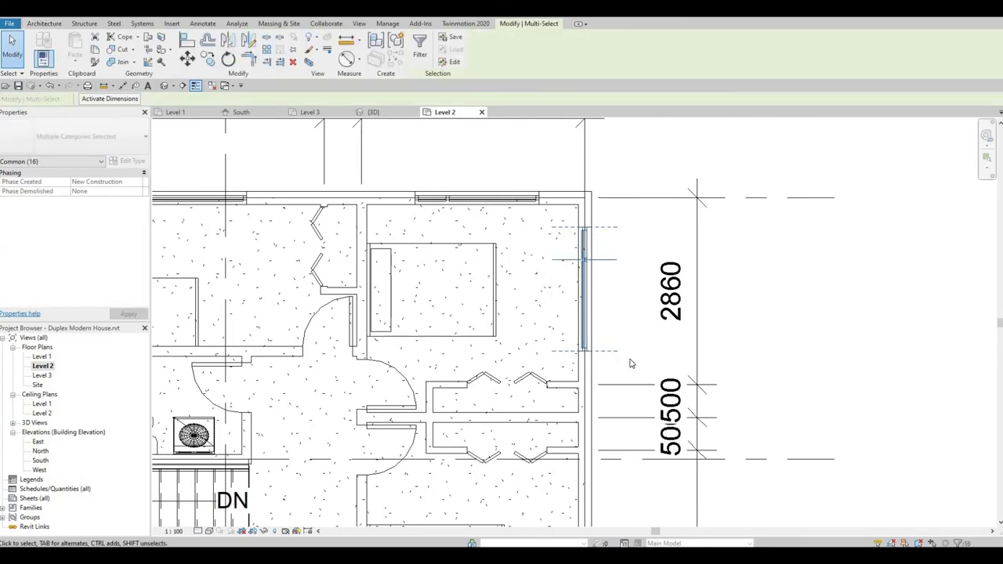
key(Escape)
scroll(524, 327, down, 2)
scroll(535, 188, down, 2)
Step: Pan the Level 2 plan to grids 2–4, then go to the 3D view and orbit toward the front
mouse_move(524, 253)
middle_down()
mouse_move(511, 278)
mouse_move(519, 263)
mouse_move(563, 260)
middle_up()
middle_drag(568, 320, 632, 377)
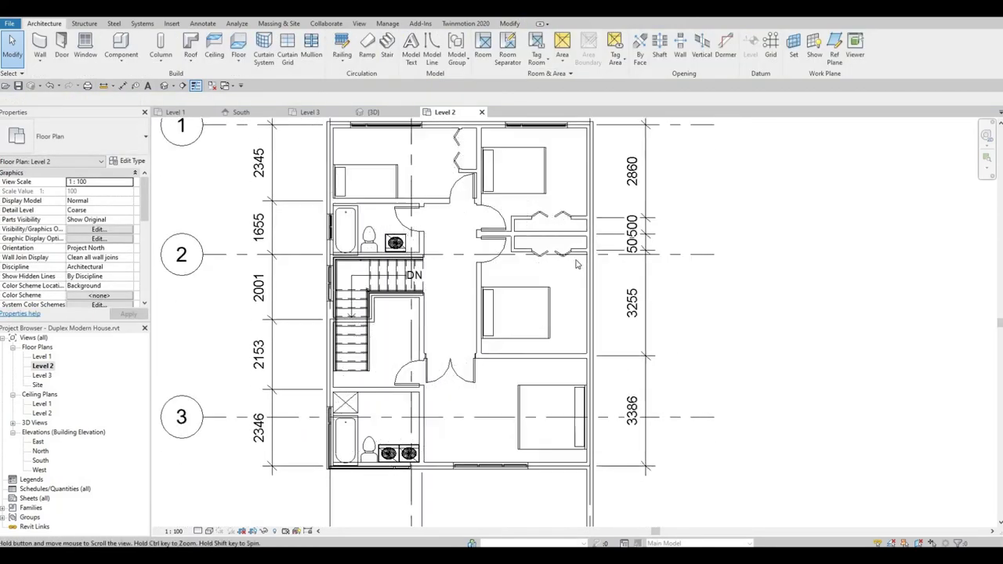
scroll(470, 313, down, 1)
middle_drag(408, 196, 407, 227)
click(373, 113)
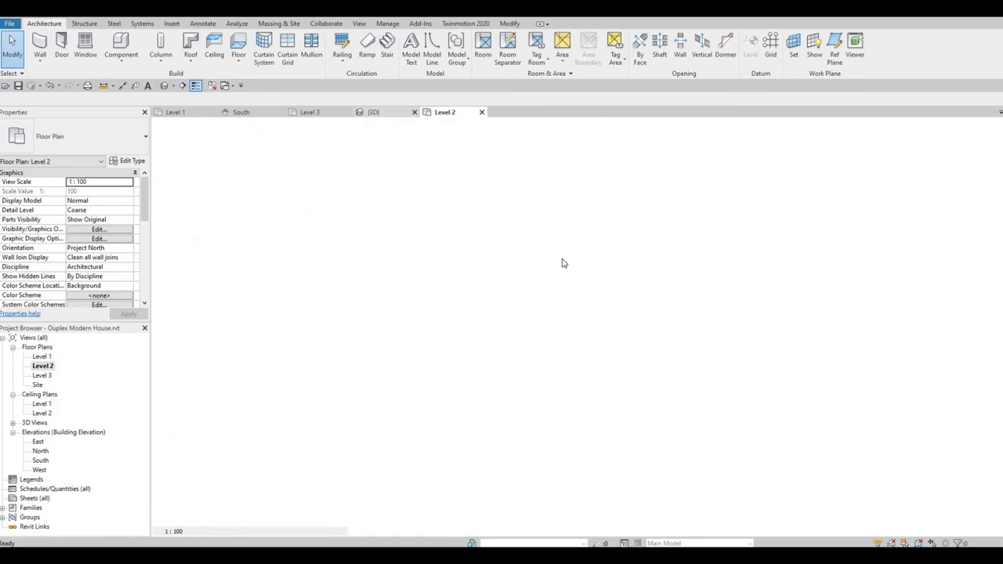
mouse_move(562, 262)
shift+middle_down()
mouse_move(658, 252)
mouse_move(524, 290)
mouse_move(530, 281)
mouse_move(611, 279)
shift+middle_up()
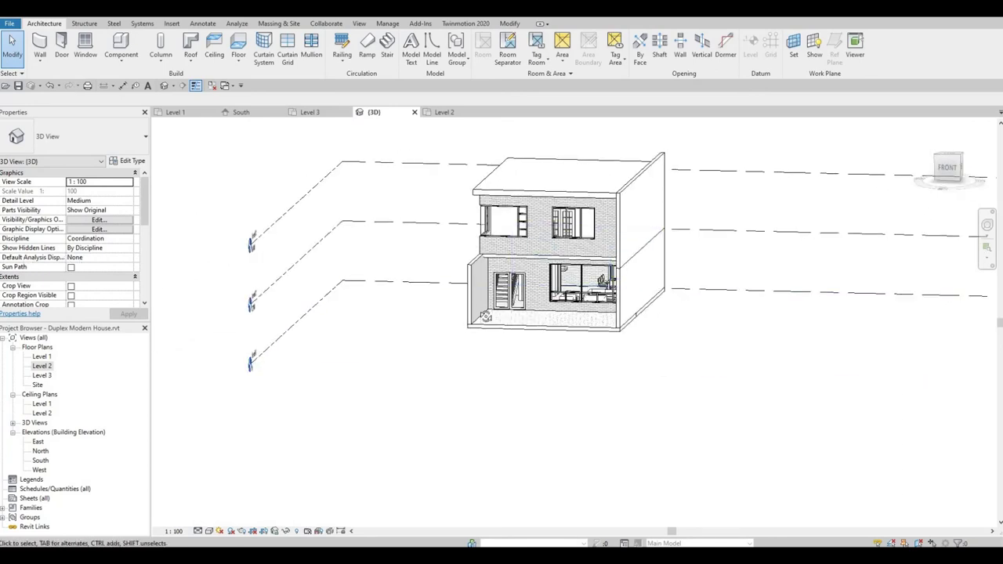
shift+middle_drag(498, 316, 498, 318)
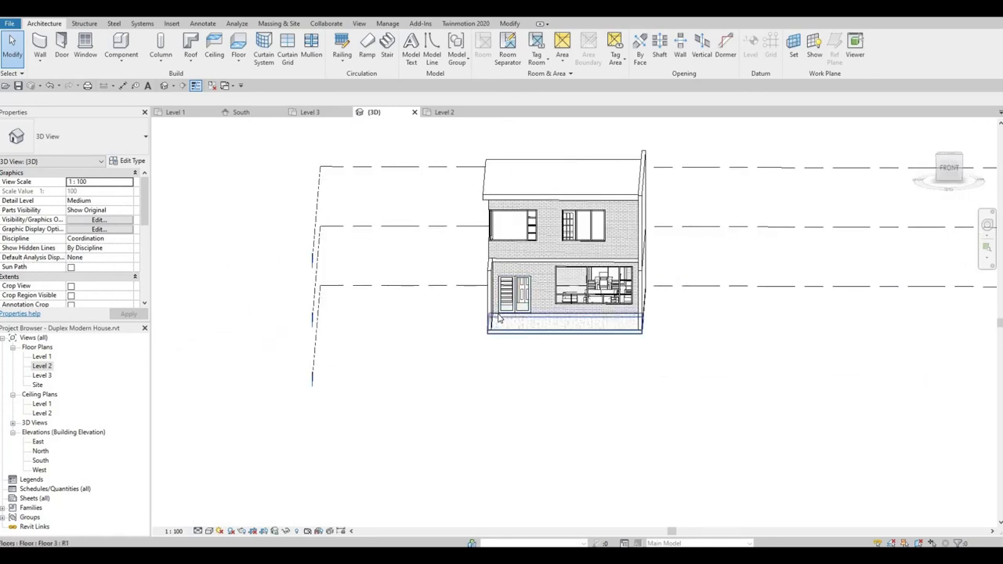
scroll(488, 286, up, 3)
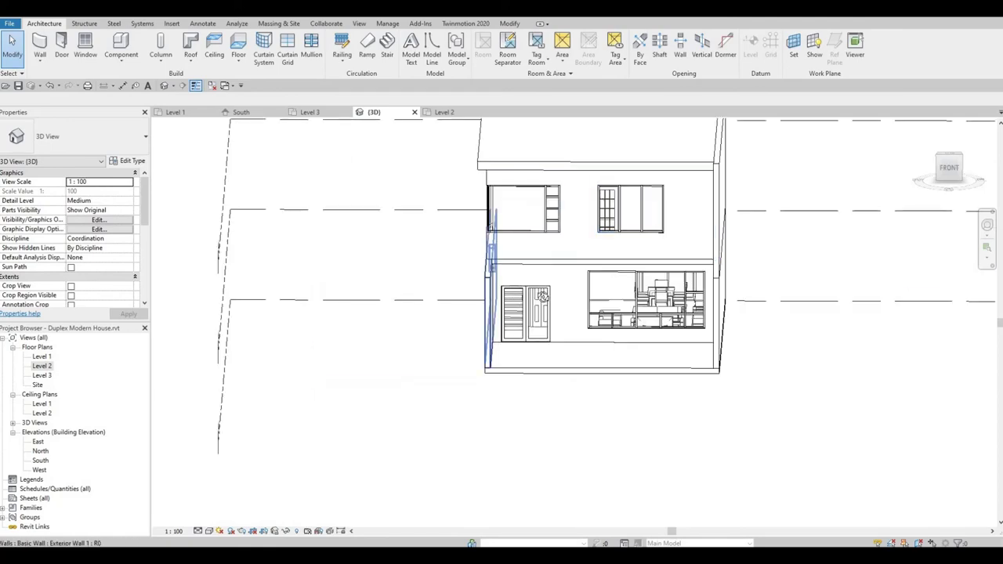
shift+middle_drag(488, 286, 672, 314)
mouse_move(743, 310)
shift+middle_down()
mouse_move(766, 308)
mouse_move(784, 331)
mouse_move(700, 378)
mouse_move(677, 380)
mouse_move(783, 410)
mouse_move(801, 459)
mouse_move(757, 486)
mouse_move(737, 329)
mouse_move(631, 202)
shift+middle_up()
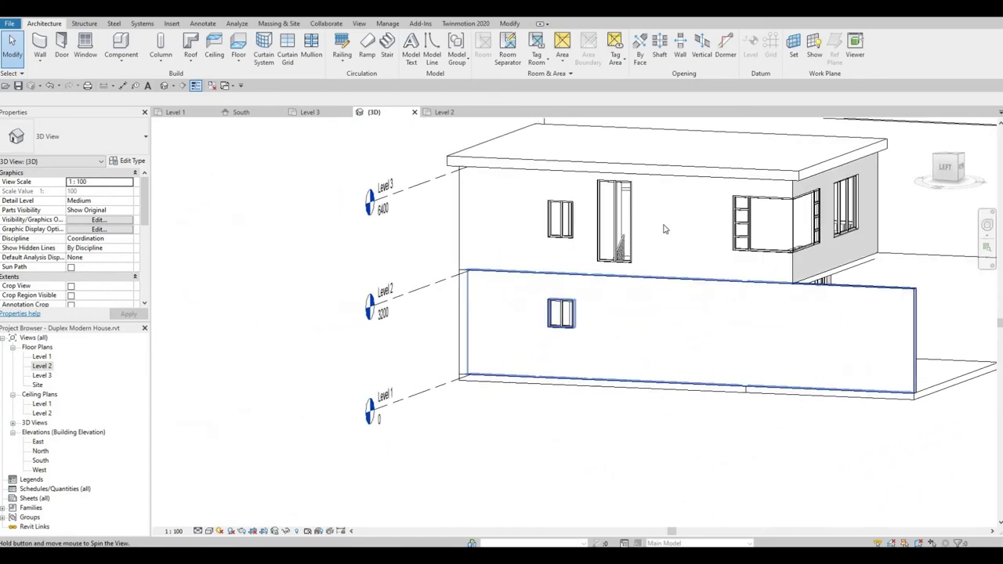
Step: Pull the upper curtain wall's top down to window height, then select the brick side wall
click(627, 202)
scroll(619, 195, up, 2)
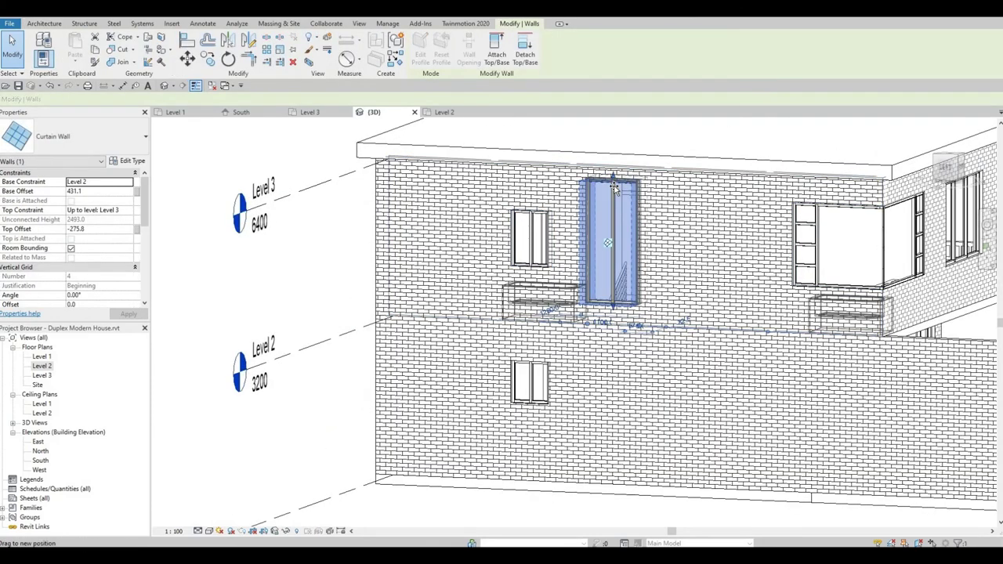
drag(615, 188, 615, 201)
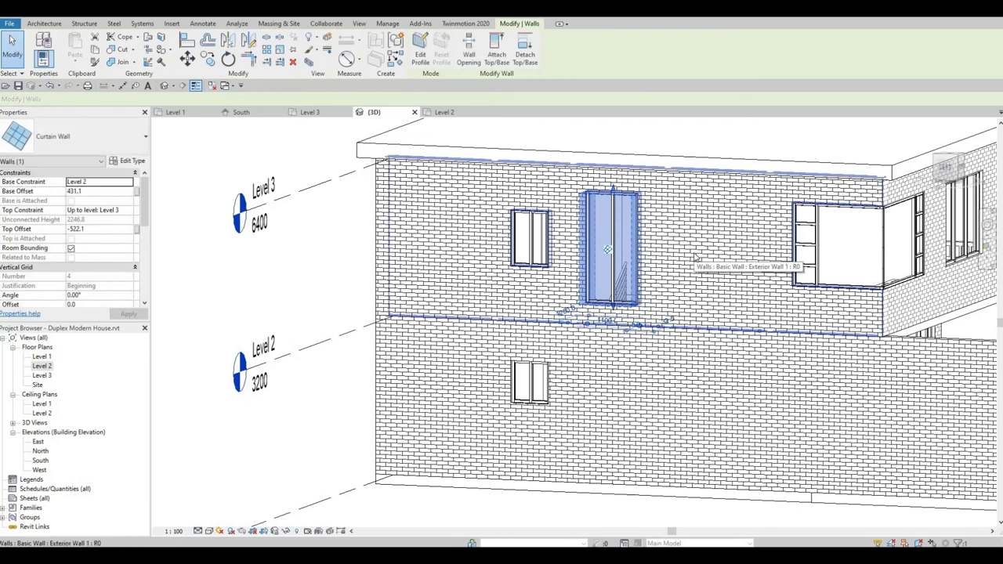
key(Escape)
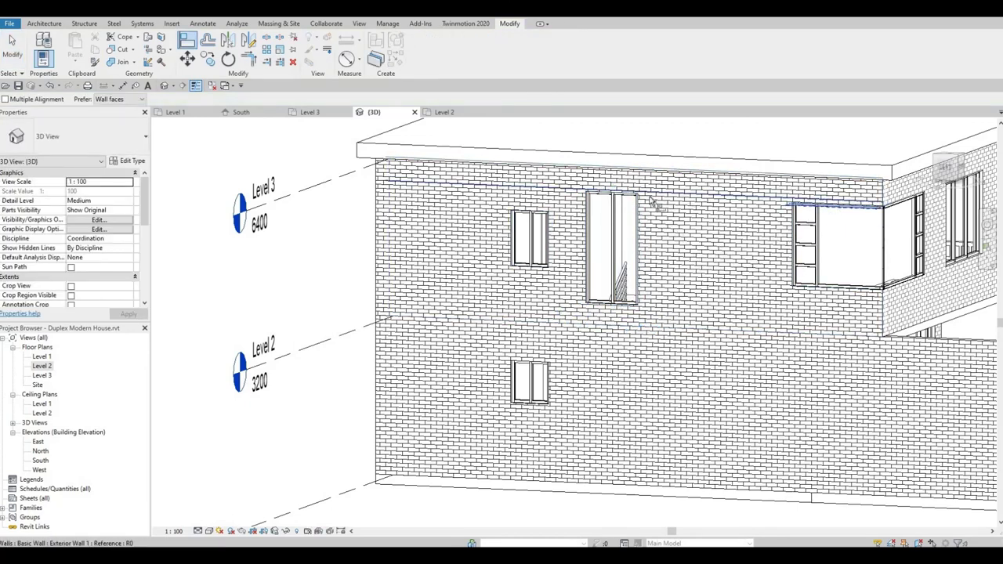
click(671, 291)
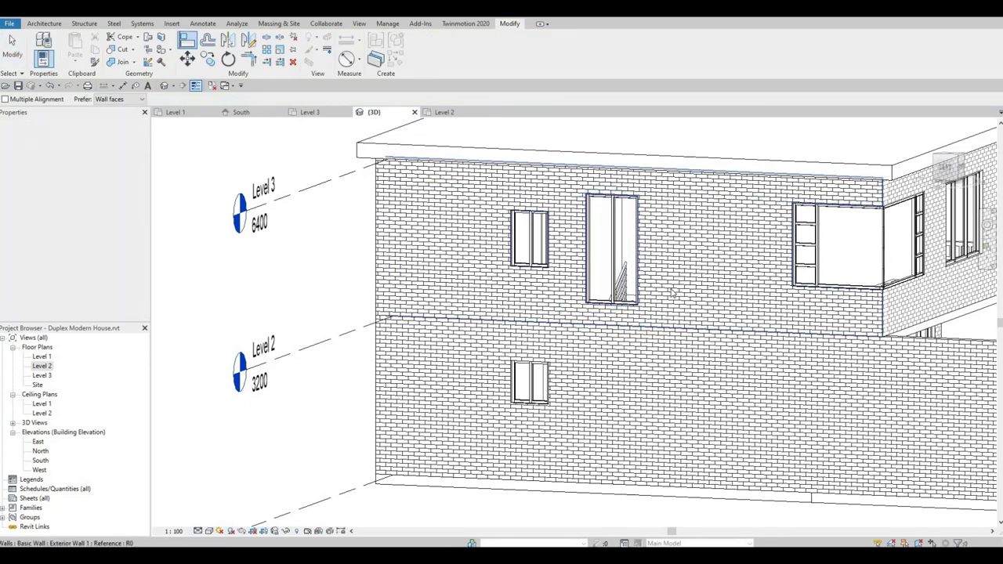
middle_drag(679, 309, 683, 288)
shift+middle_drag(683, 324, 637, 306)
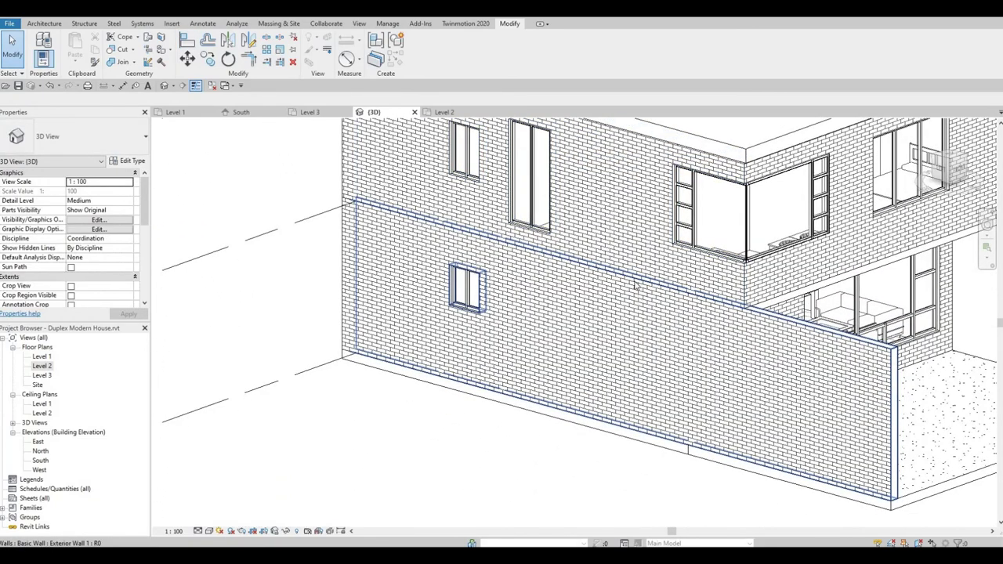
mouse_move(637, 306)
shift+middle_down()
mouse_move(646, 288)
mouse_move(579, 261)
mouse_move(651, 246)
mouse_move(603, 238)
shift+middle_up()
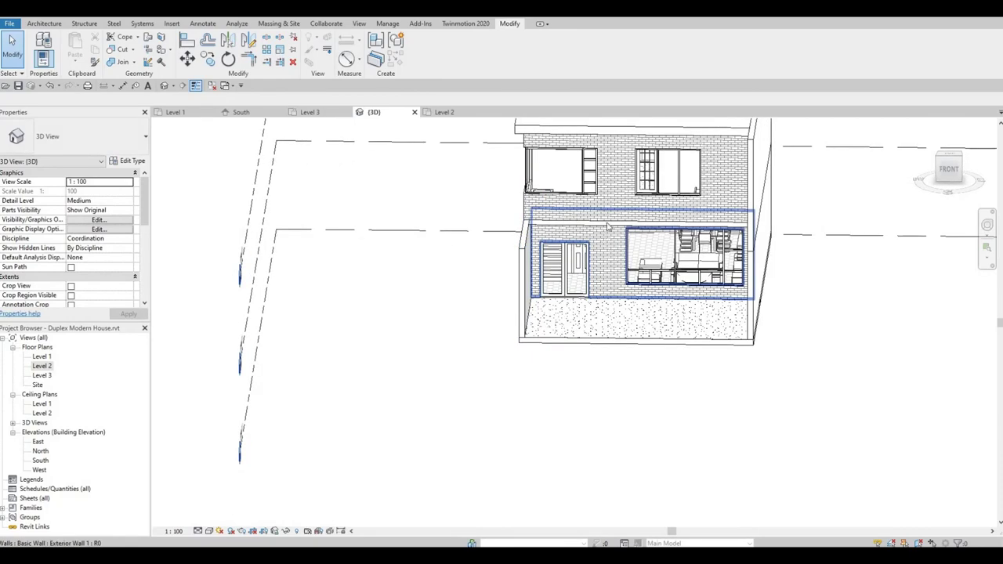
scroll(626, 245, up, 2)
scroll(650, 251, up, 2)
scroll(650, 251, up, 1)
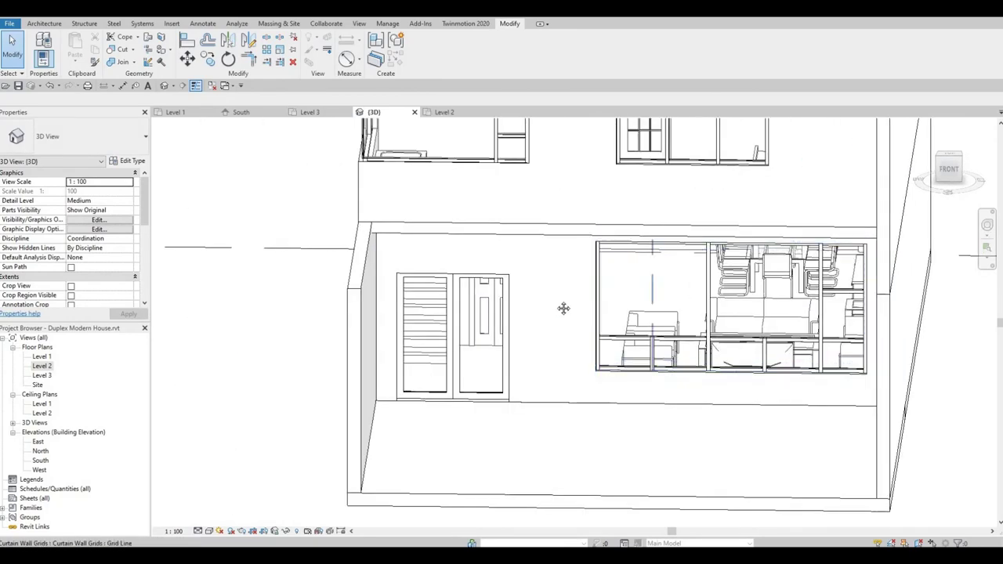
scroll(564, 306, up, 2)
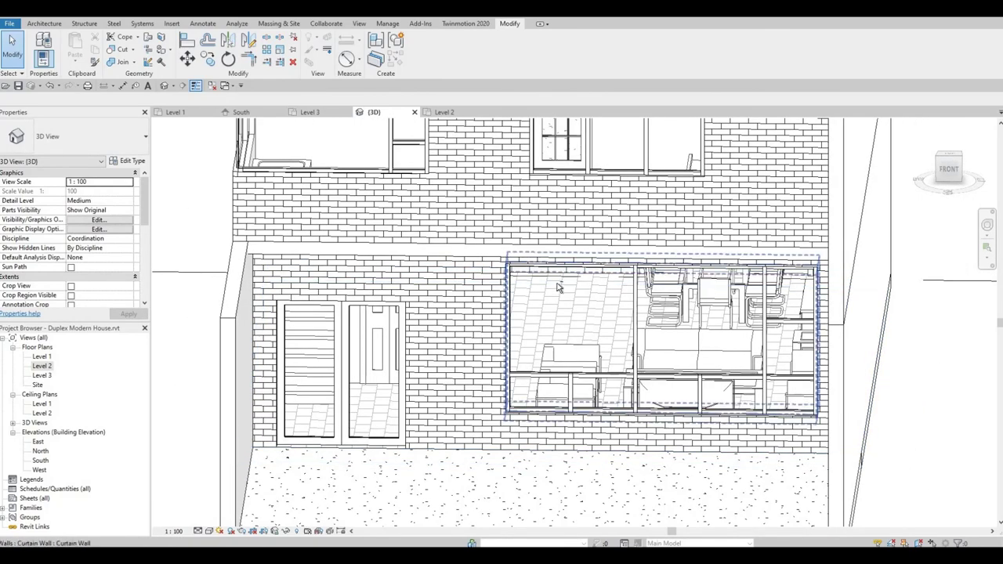
mouse_move(559, 273)
shift+middle_down()
mouse_move(659, 273)
mouse_move(470, 300)
shift+middle_up()
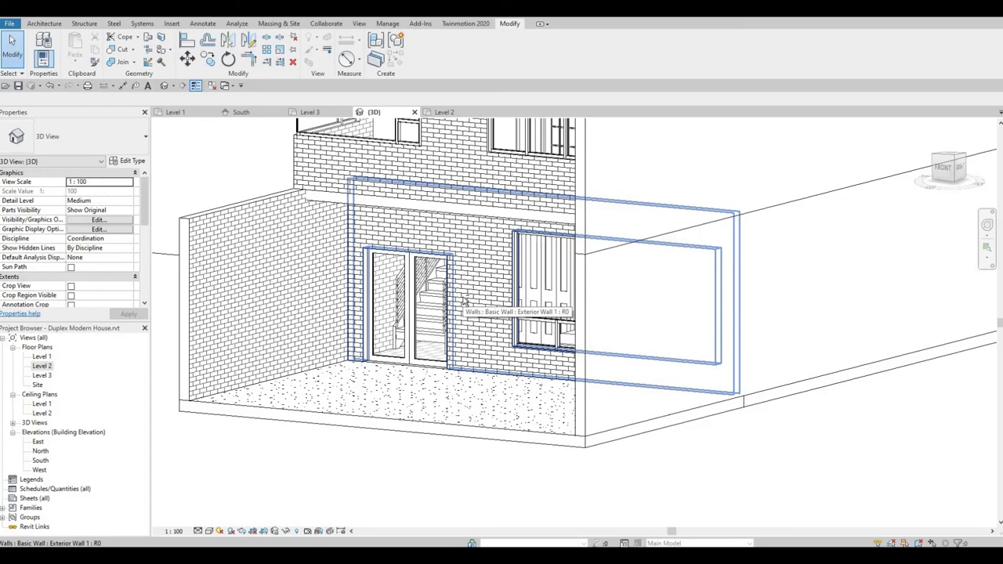
scroll(510, 311, down, 2)
scroll(564, 313, down, 2)
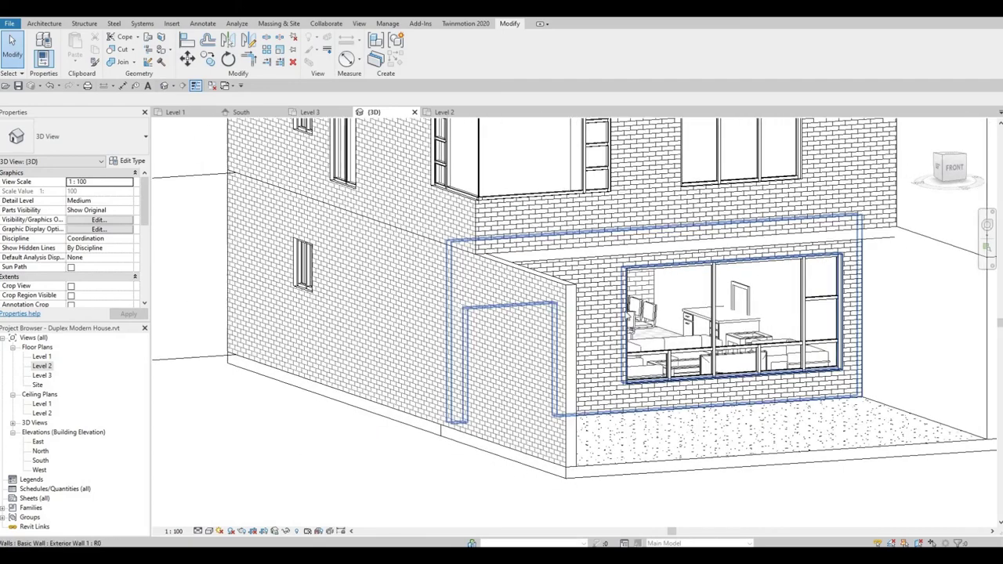
scroll(627, 316, down, 2)
scroll(674, 335, down, 2)
scroll(632, 322, up, 3)
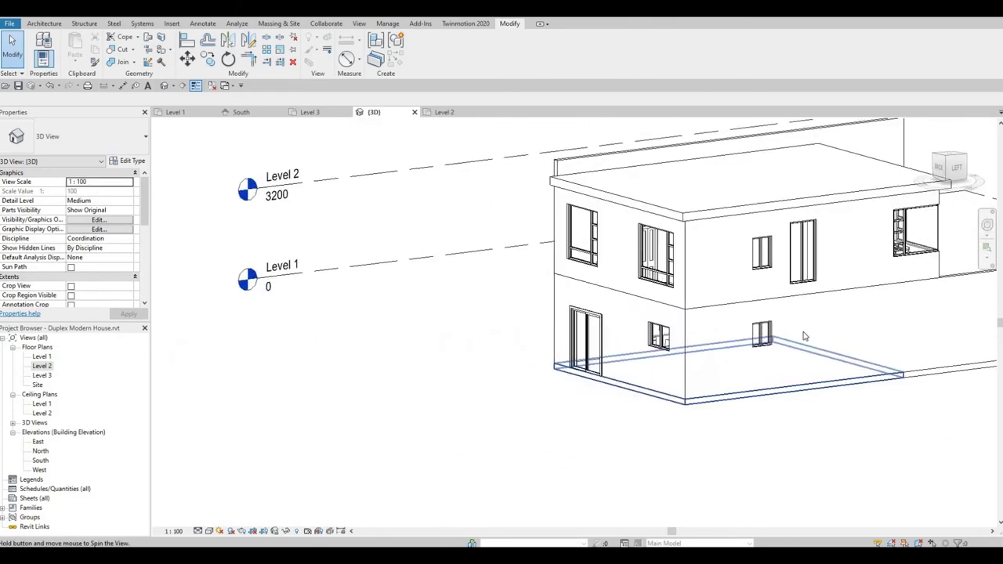
mouse_move(736, 301)
shift+middle_down()
mouse_move(764, 294)
mouse_move(690, 290)
shift+middle_up()
scroll(674, 287, up, 3)
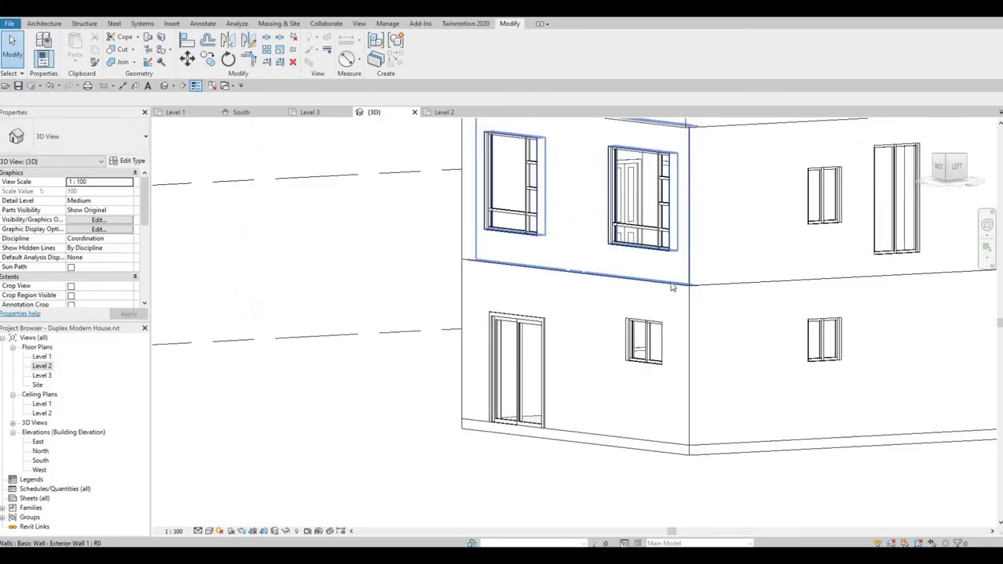
scroll(707, 290, up, 2)
scroll(755, 306, up, 2)
scroll(755, 306, down, 3)
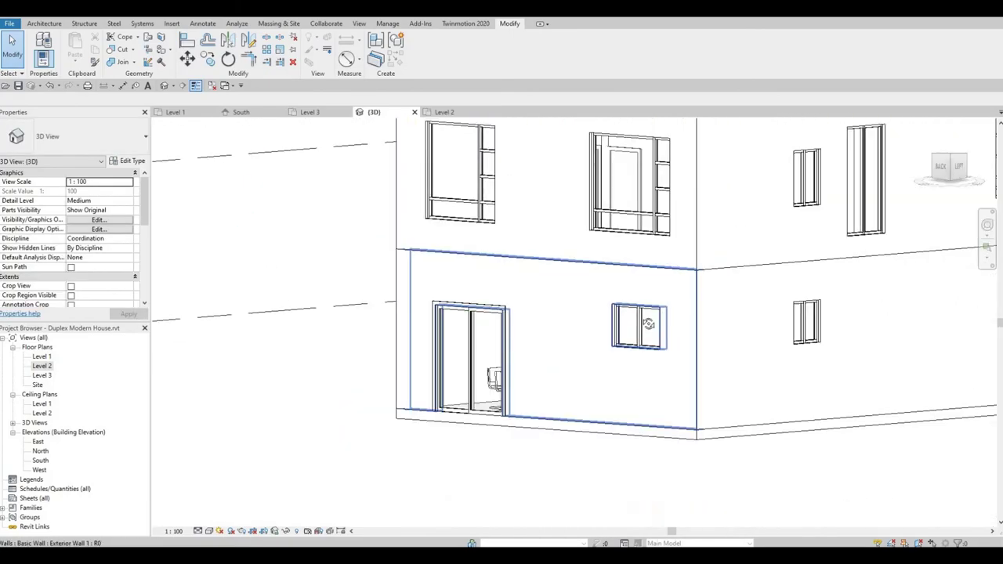
shift+middle_drag(754, 307, 593, 324)
scroll(577, 348, up, 3)
scroll(577, 347, down, 2)
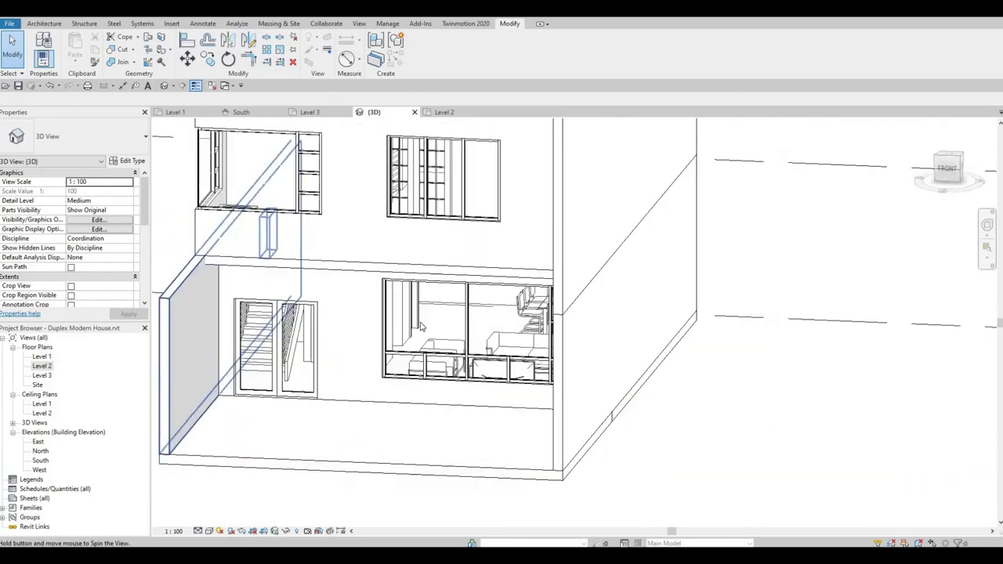
shift+middle_drag(415, 352, 558, 302)
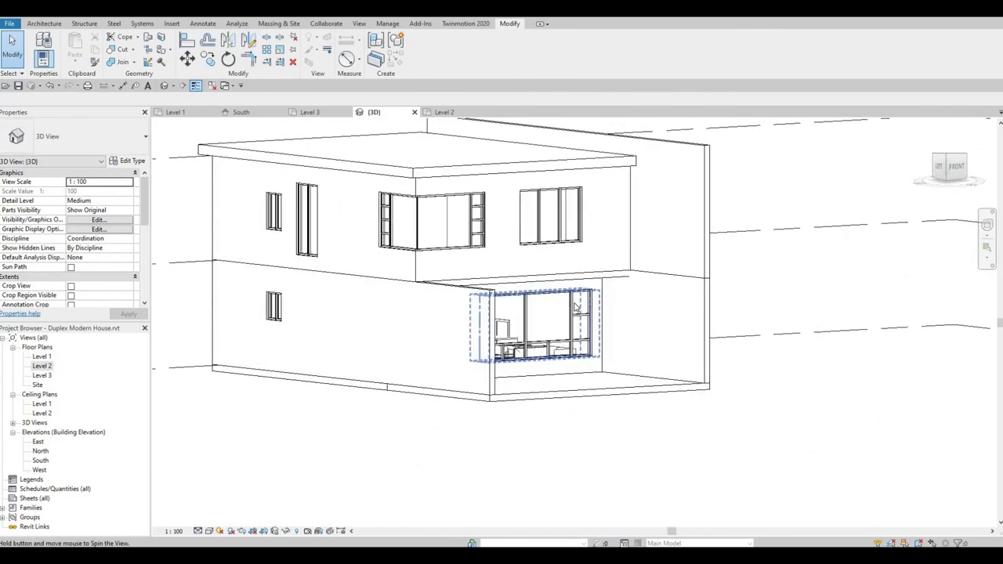
middle_drag(576, 313, 591, 345)
scroll(592, 346, up, 1)
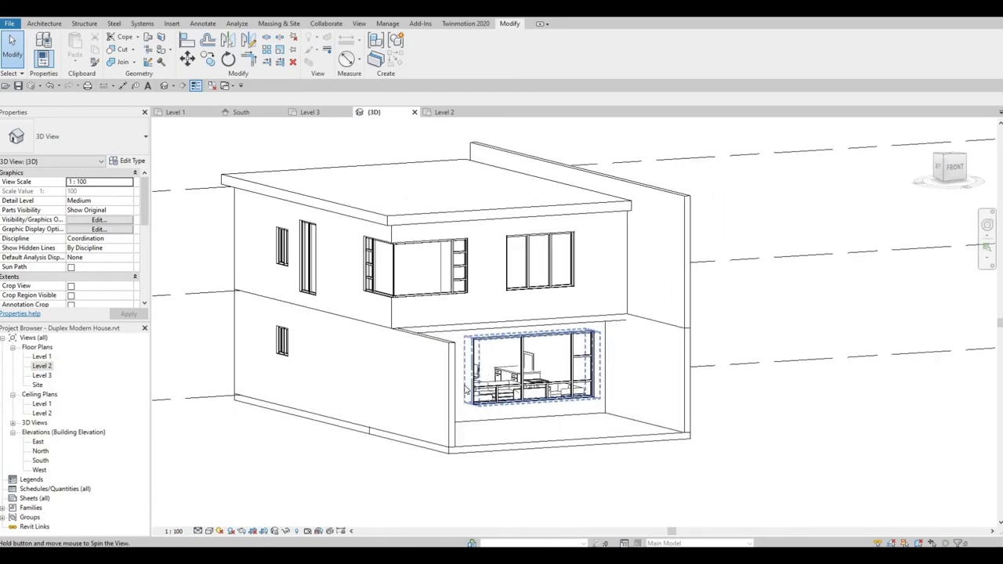
scroll(592, 345, up, 2)
scroll(592, 345, down, 3)
shift+middle_drag(592, 346, 549, 327)
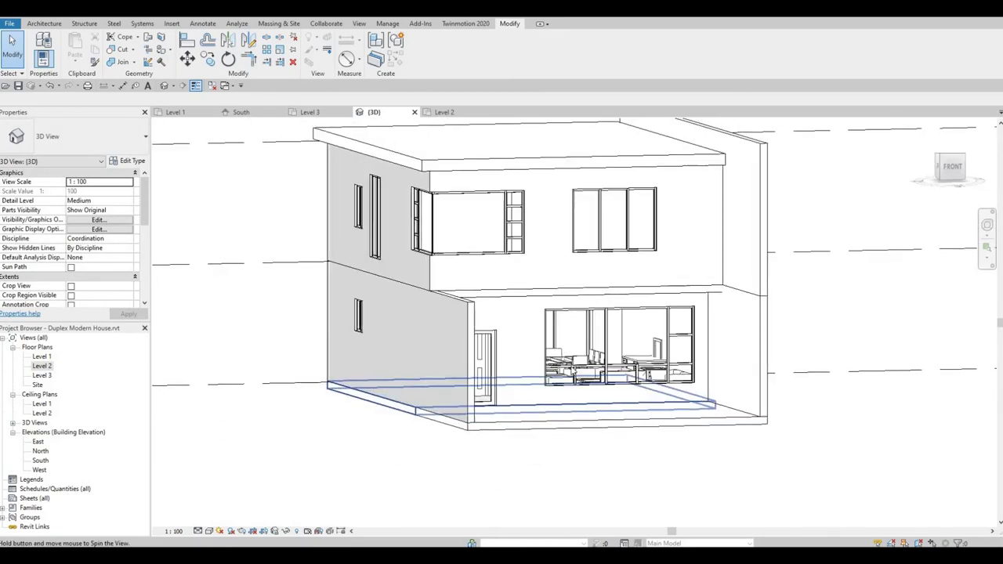
mouse_move(549, 326)
shift+middle_down()
mouse_move(608, 368)
mouse_move(470, 346)
shift+middle_up()
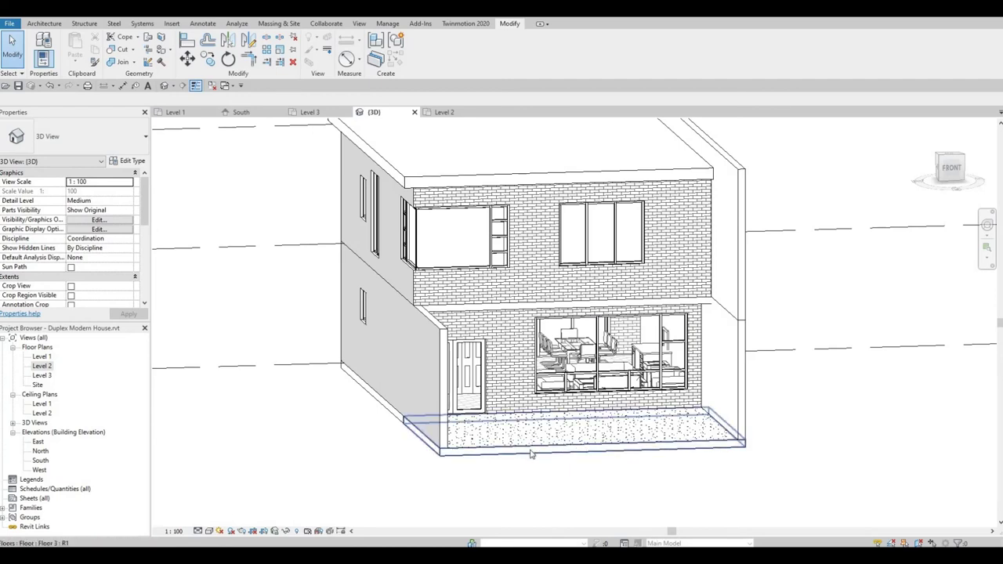
scroll(481, 430, down, 2)
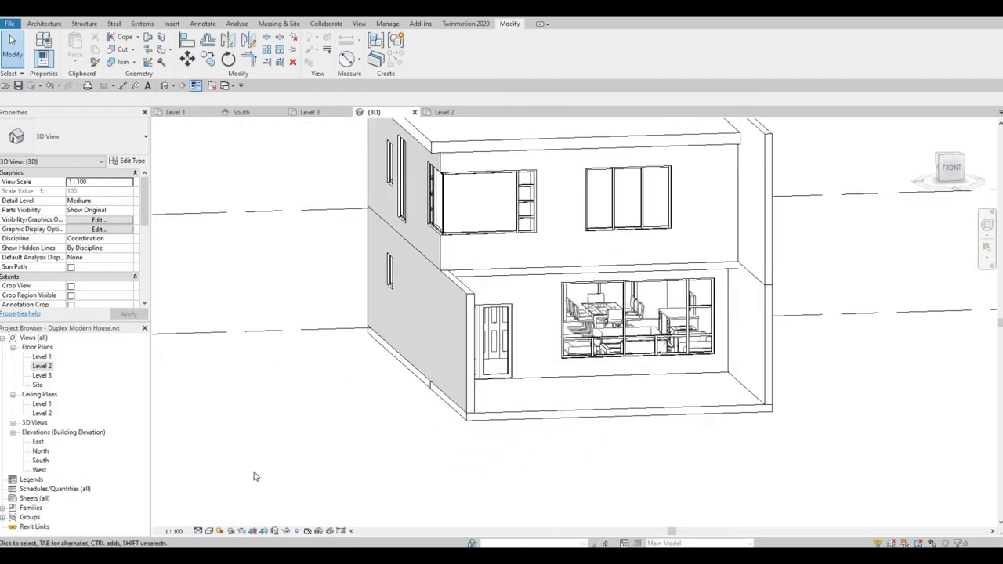